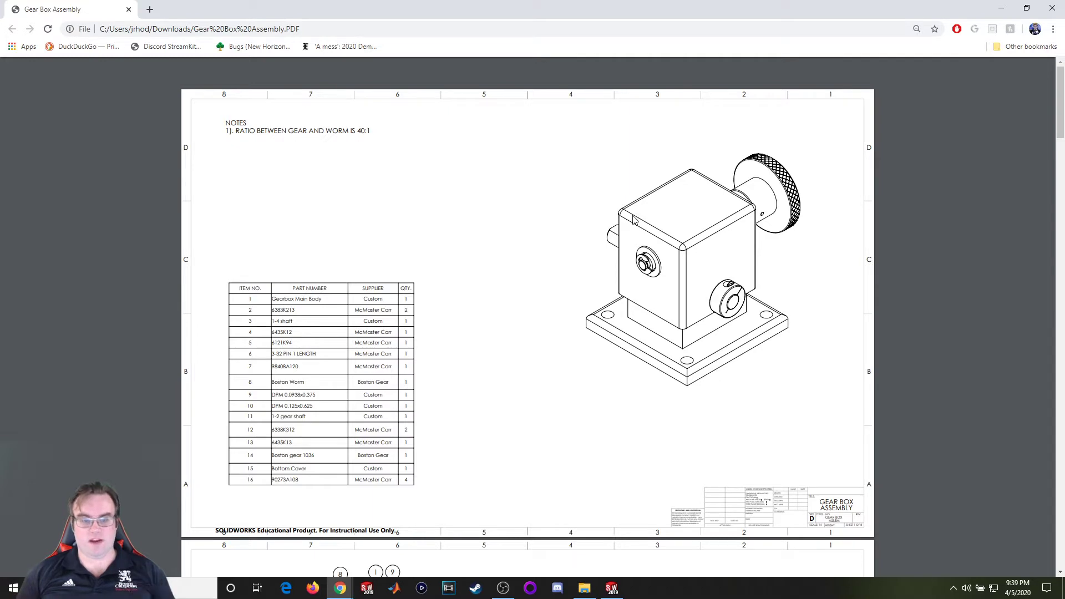
Scroll through the remaining sheets of the gearbox PDF drawing.
{"action": "scroll", "coordinate": [332, 355], "scroll_direction": "up", "scroll_amount": 2, "text": "ctrl"}
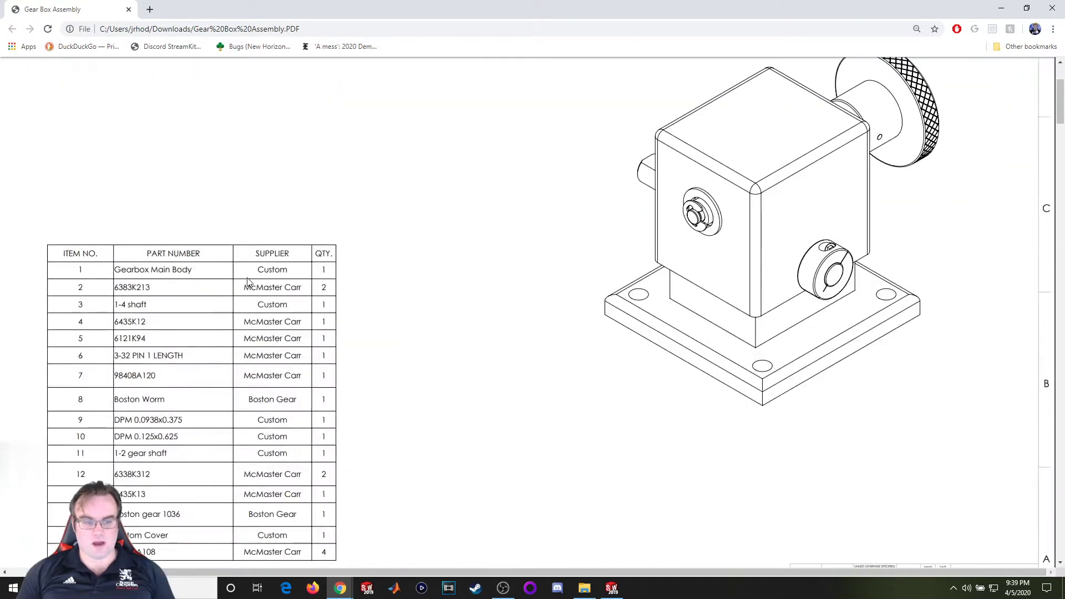
{"action": "scroll", "coordinate": [234, 269], "scroll_direction": "down", "scroll_amount": 2}
{"action": "scroll", "coordinate": [149, 230], "scroll_direction": "up", "scroll_amount": 1}
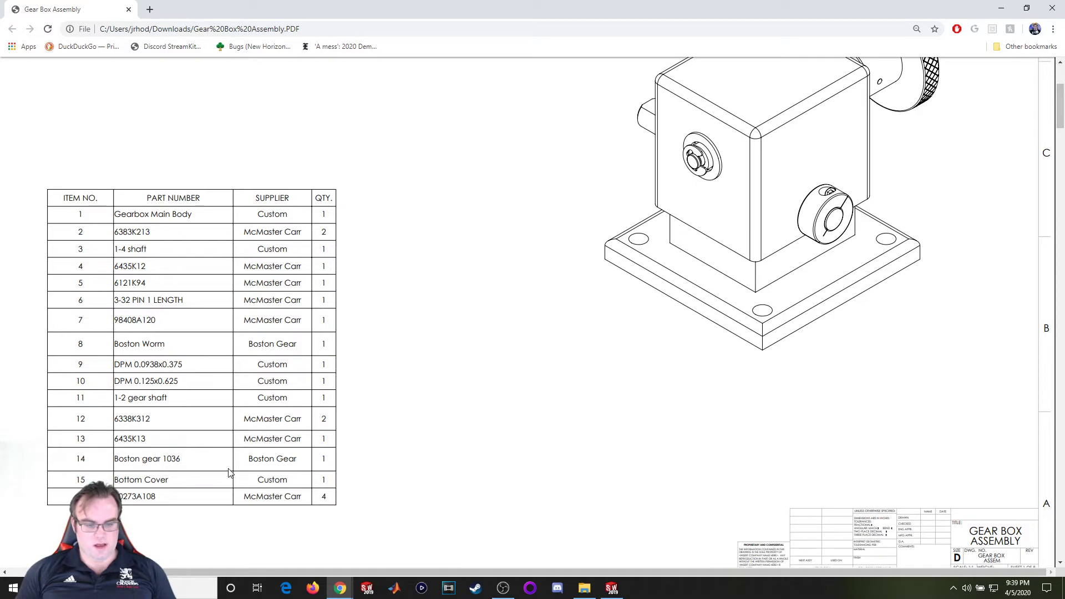
{"action": "scroll", "coordinate": [238, 472], "scroll_direction": "down", "scroll_amount": 7}
{"action": "scroll", "coordinate": [300, 450], "scroll_direction": "down", "scroll_amount": 1, "text": "ctrl"}
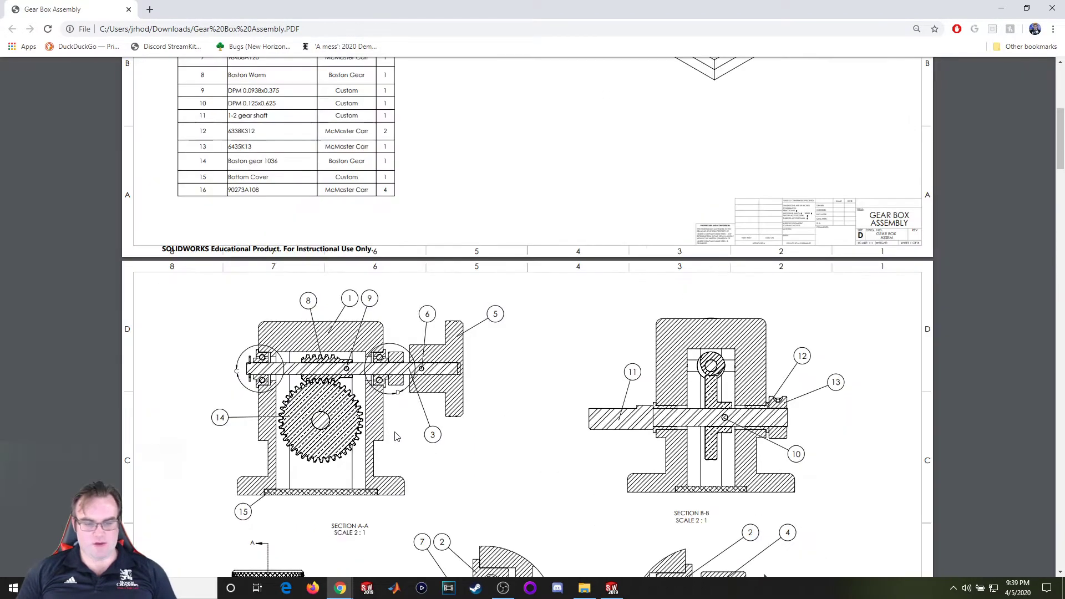
{"action": "scroll", "coordinate": [384, 323], "scroll_direction": "down", "scroll_amount": 3}
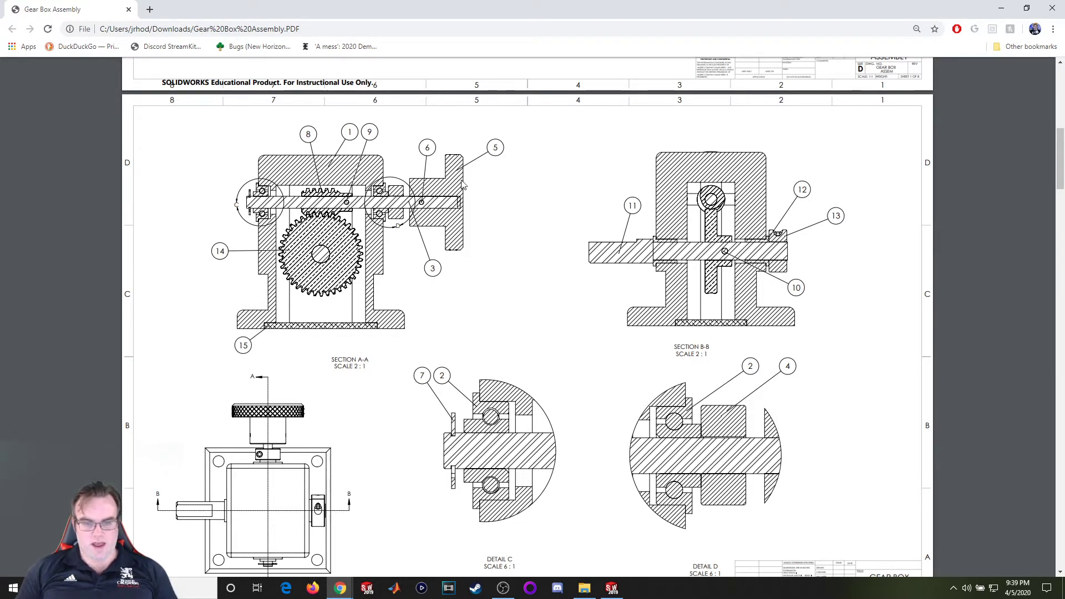
{"action": "scroll", "coordinate": [175, 411], "scroll_direction": "down", "scroll_amount": 2}
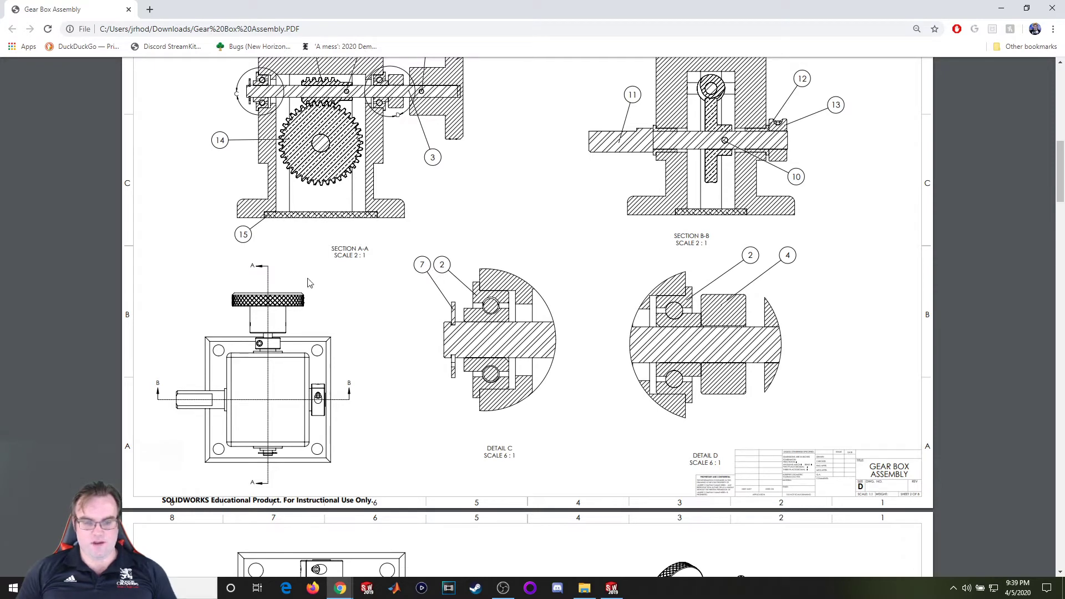
{"action": "scroll", "coordinate": [289, 304], "scroll_direction": "up", "scroll_amount": 11}
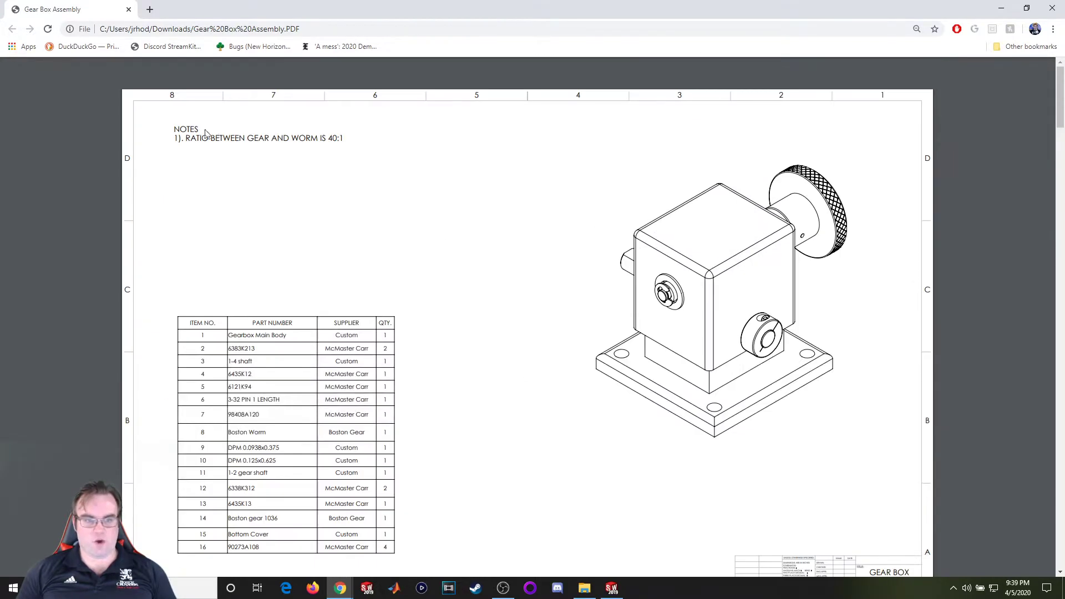
{"action": "scroll", "coordinate": [294, 166], "scroll_direction": "down", "scroll_amount": 5}
{"action": "scroll", "coordinate": [303, 192], "scroll_direction": "down", "scroll_amount": 6}
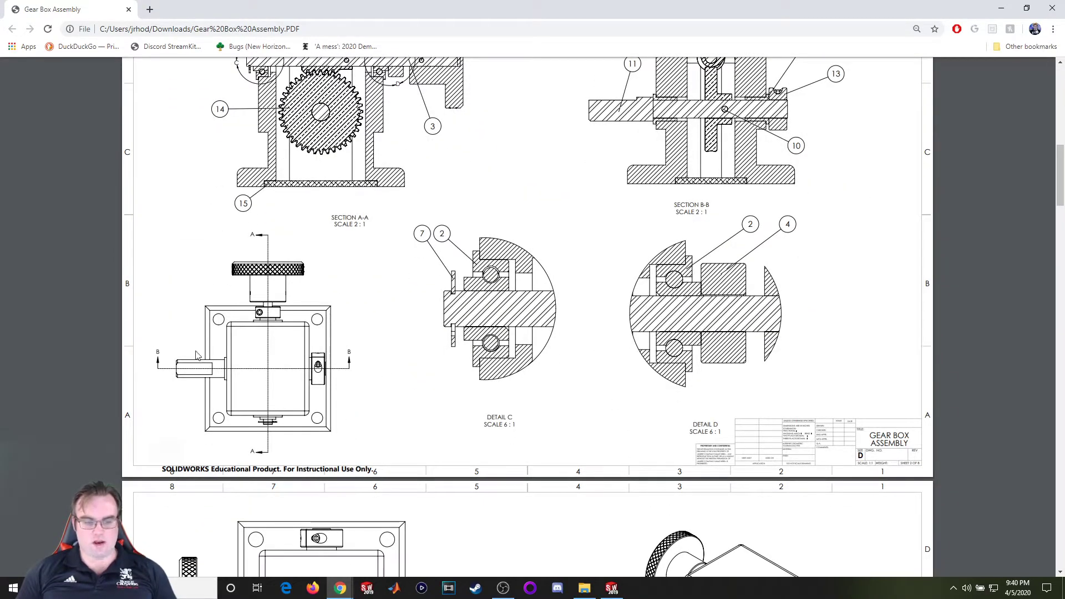
{"action": "scroll", "coordinate": [281, 379], "scroll_direction": "down", "scroll_amount": 10}
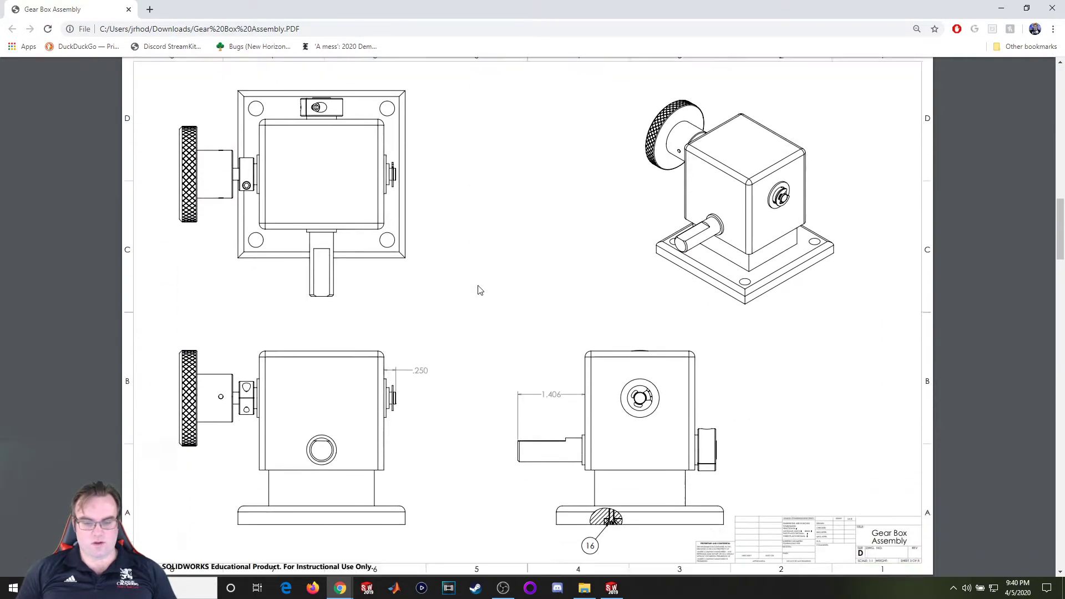
{"action": "scroll", "coordinate": [480, 289], "scroll_direction": "down", "scroll_amount": 6}
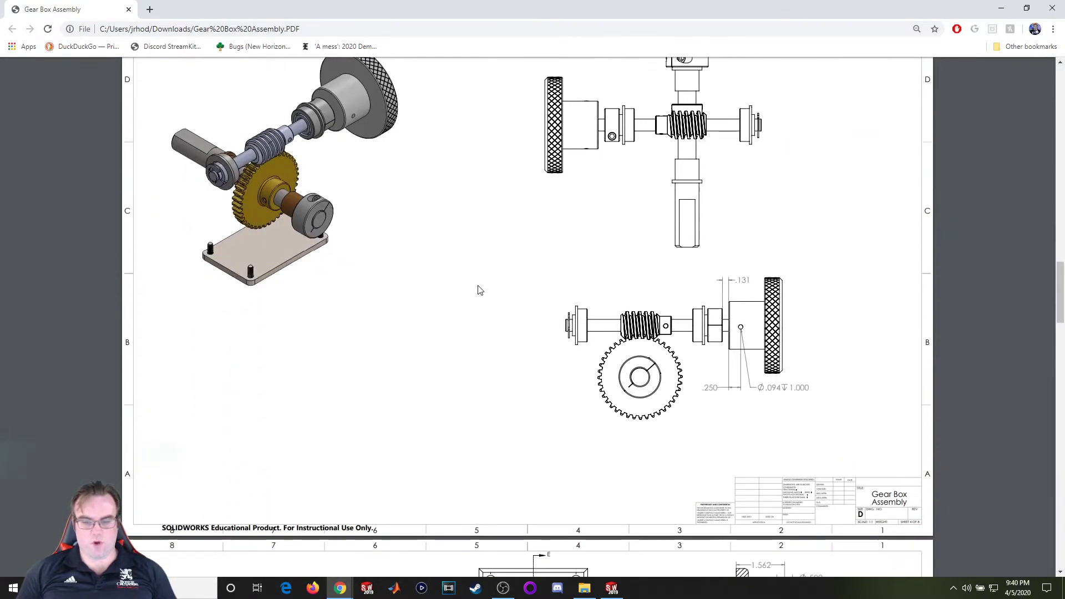
{"action": "scroll", "coordinate": [525, 238], "scroll_direction": "down", "scroll_amount": 2}
{"action": "scroll", "coordinate": [525, 238], "scroll_direction": "up", "scroll_amount": 2}
{"action": "scroll", "coordinate": [526, 239], "scroll_direction": "down", "scroll_amount": 17}
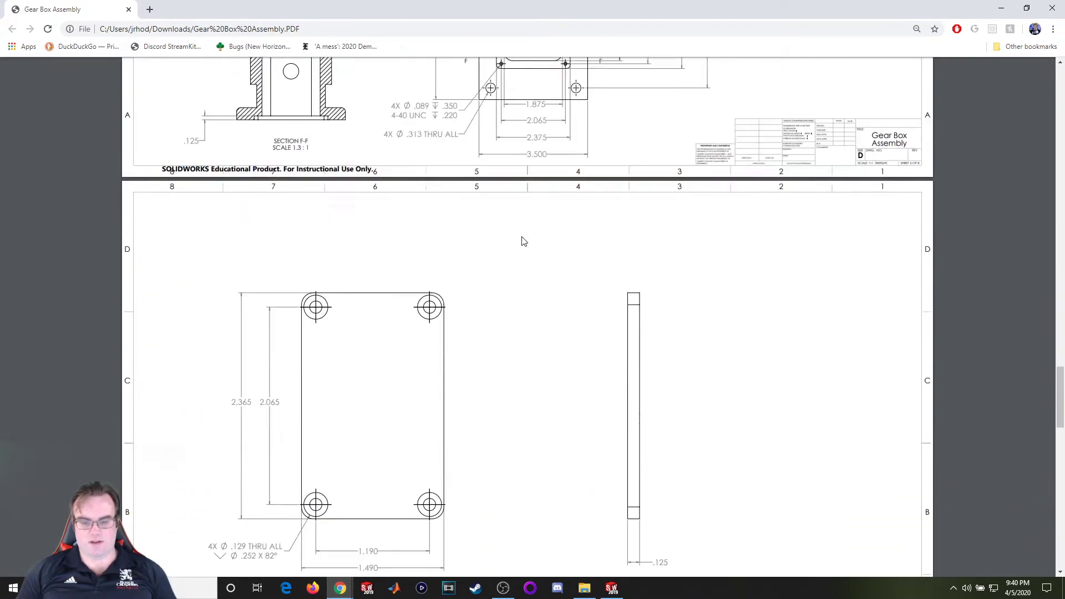
Minimize the Chrome PDF viewer and move the Gearbox Parts file window aside.
{"action": "scroll", "coordinate": [523, 348], "scroll_direction": "up", "scroll_amount": 10}
{"action": "scroll", "coordinate": [523, 348], "scroll_direction": "up", "scroll_amount": 15}
{"action": "key", "text": "super+Down"}
{"action": "left_click_drag", "start_coordinate": [403, 43], "coordinate": [545, 31]}
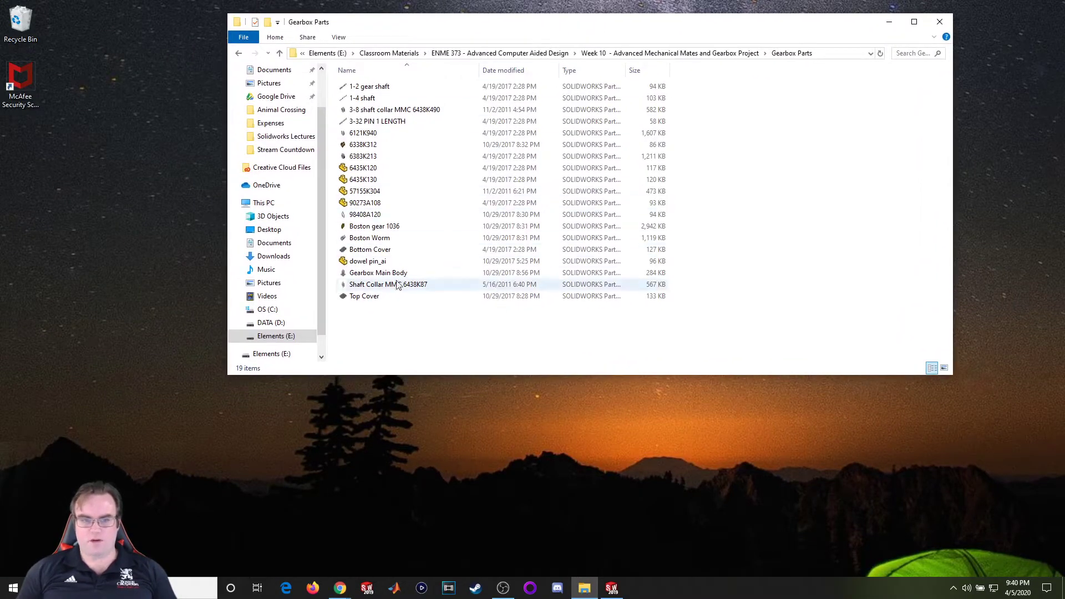
Create a new empty Assembly document via File > New, dismissing the automatic Open dialog.
{"action": "left_click", "coordinate": [611, 586]}
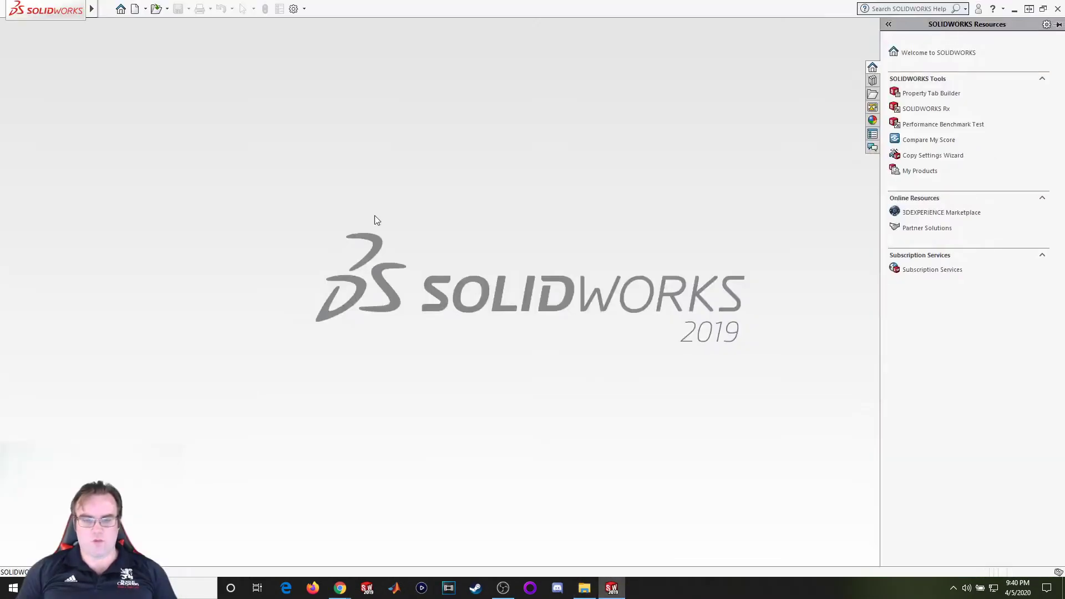
{"action": "mouse_move", "coordinate": [55, 6]}
{"action": "left_click", "coordinate": [105, 10]}
{"action": "left_click", "coordinate": [128, 28]}
{"action": "left_click", "coordinate": [105, 9]}
{"action": "left_click", "coordinate": [119, 25]}
{"action": "left_click", "coordinate": [387, 251]}
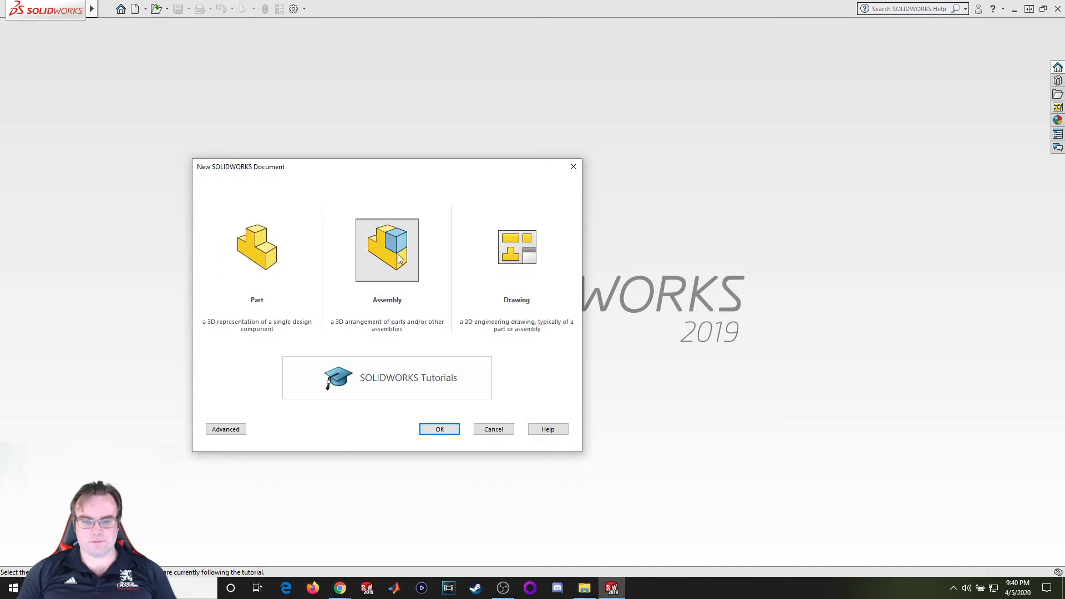
{"action": "left_click", "coordinate": [443, 429]}
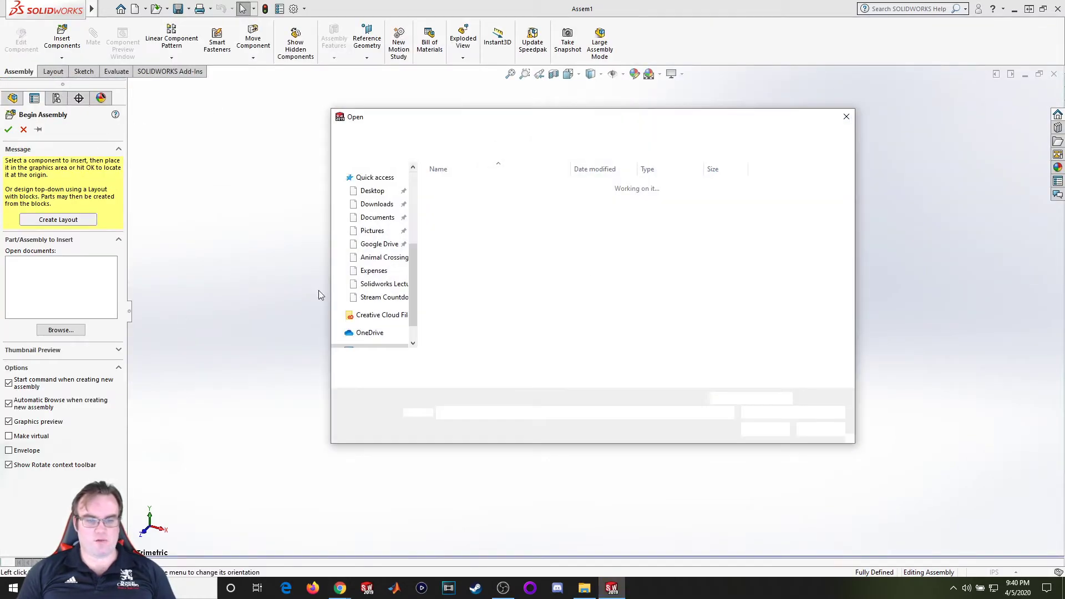
{"action": "left_click", "coordinate": [820, 429]}
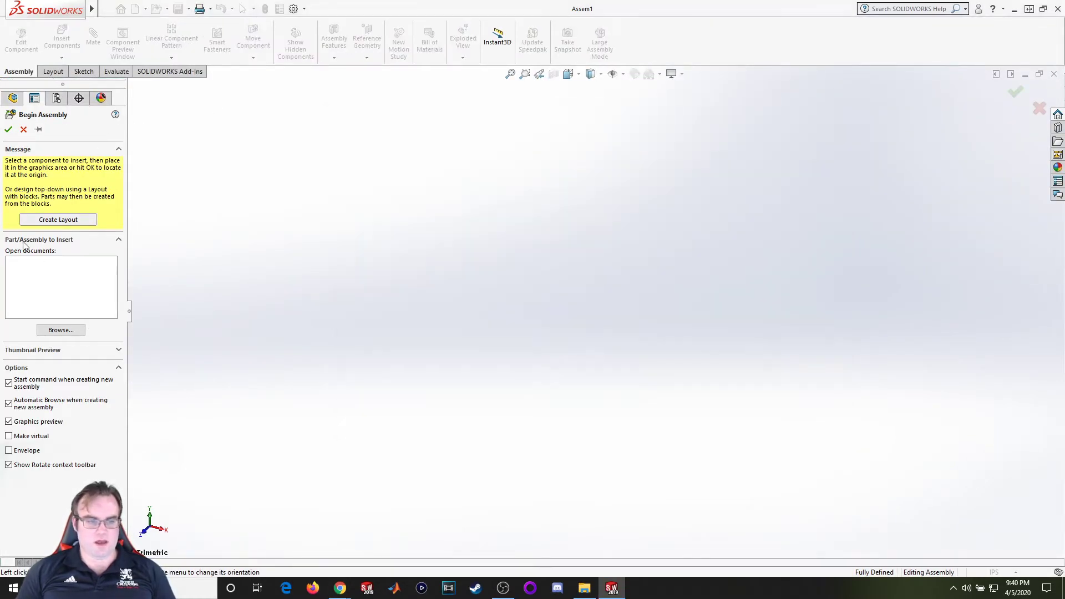
Browse to the Gearbox Parts folder under Classroom Materials > ENME 373 > Week 10.
{"action": "left_click", "coordinate": [71, 329]}
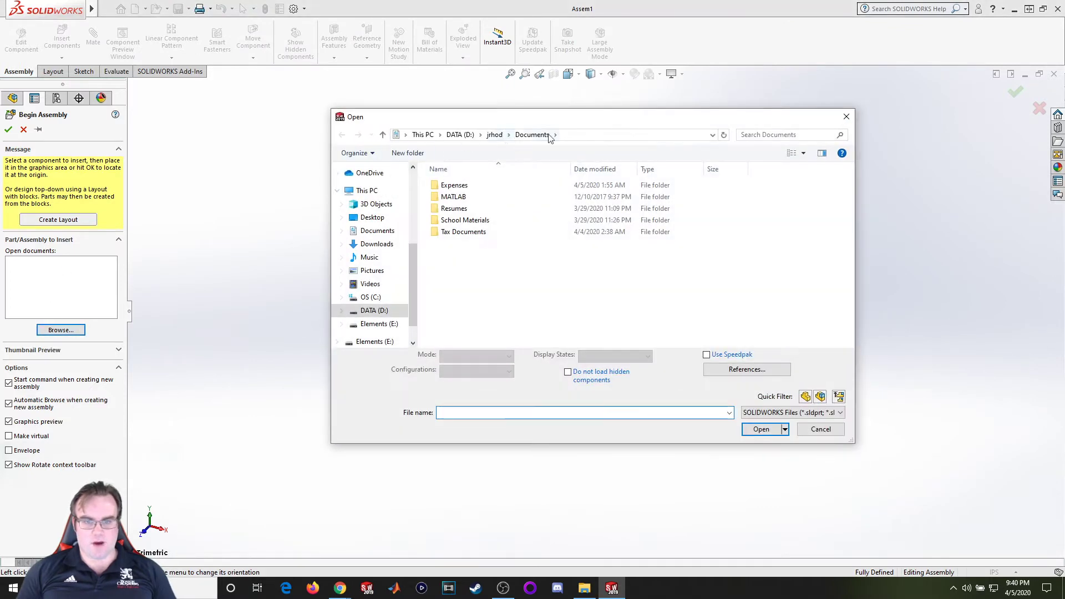
{"action": "left_click", "coordinate": [379, 324]}
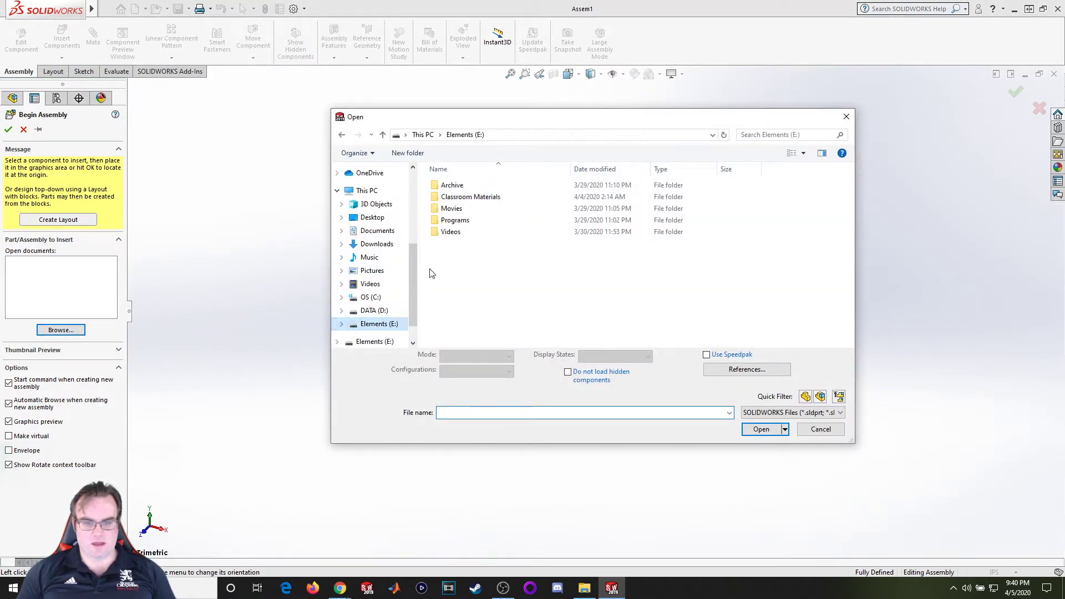
{"action": "double_click", "coordinate": [468, 198]}
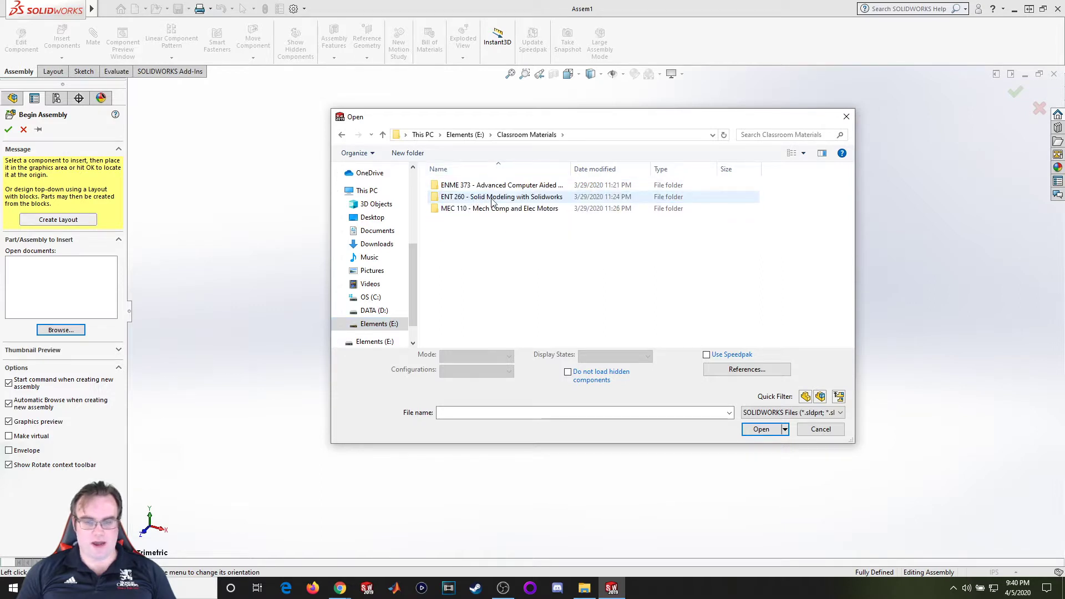
{"action": "double_click", "coordinate": [488, 185]}
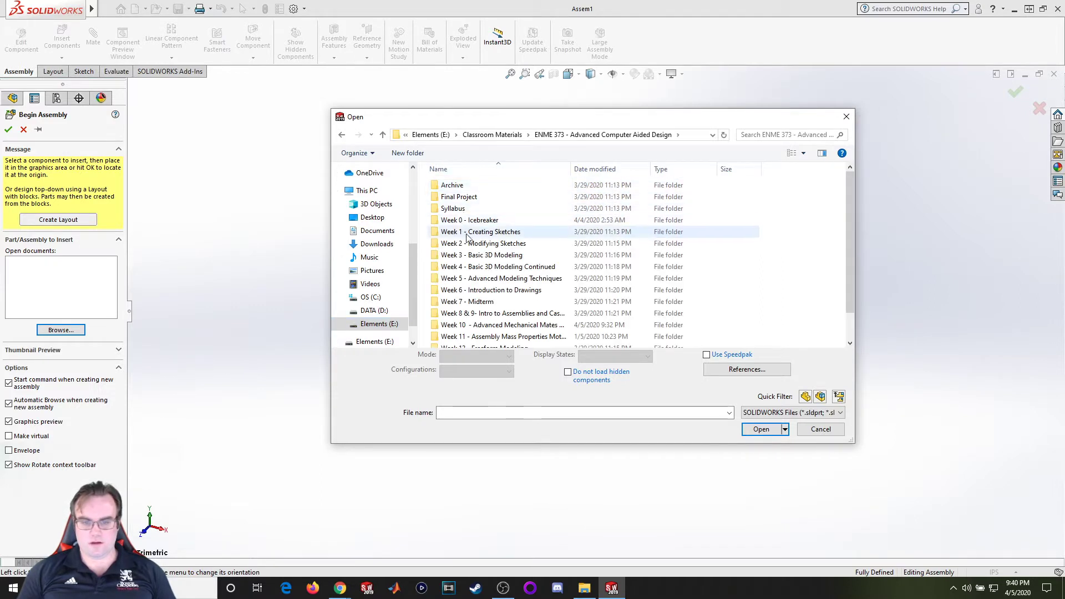
{"action": "scroll", "coordinate": [532, 277], "scroll_direction": "down", "scroll_amount": 1}
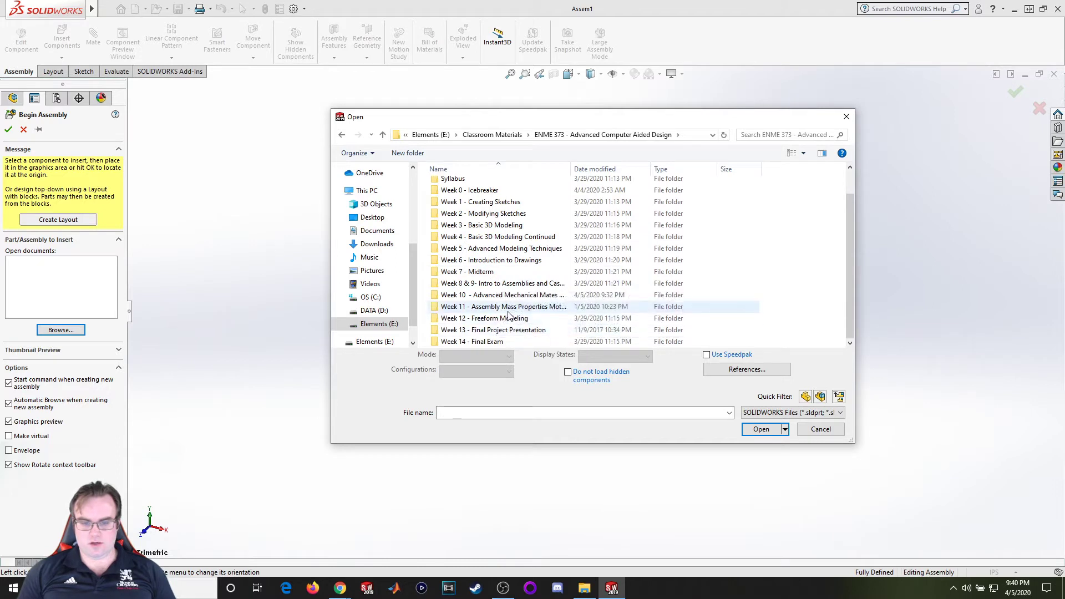
{"action": "double_click", "coordinate": [519, 307]}
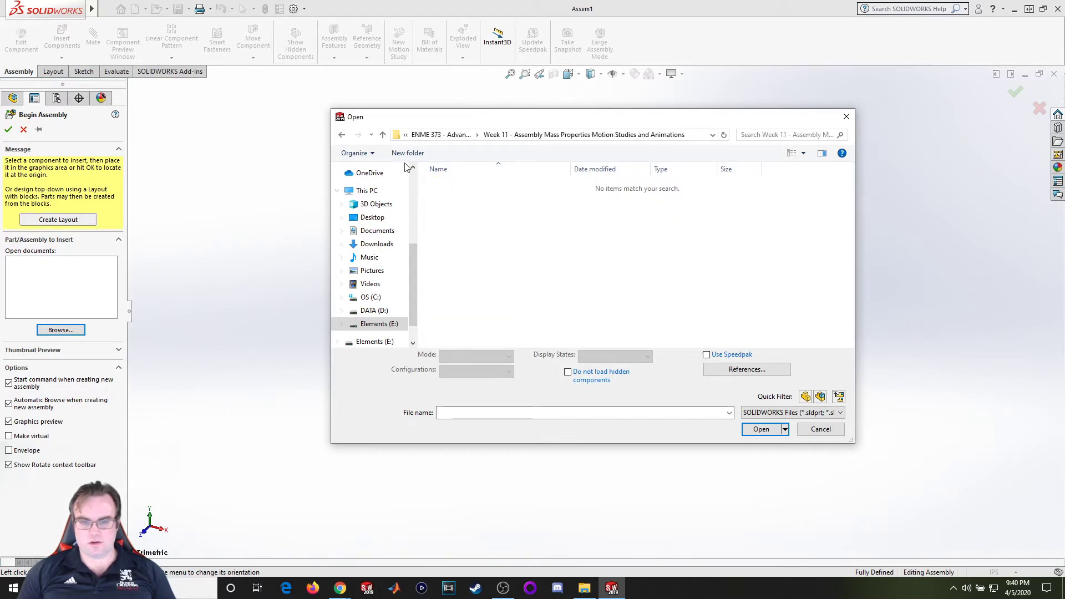
{"action": "left_click", "coordinate": [344, 136]}
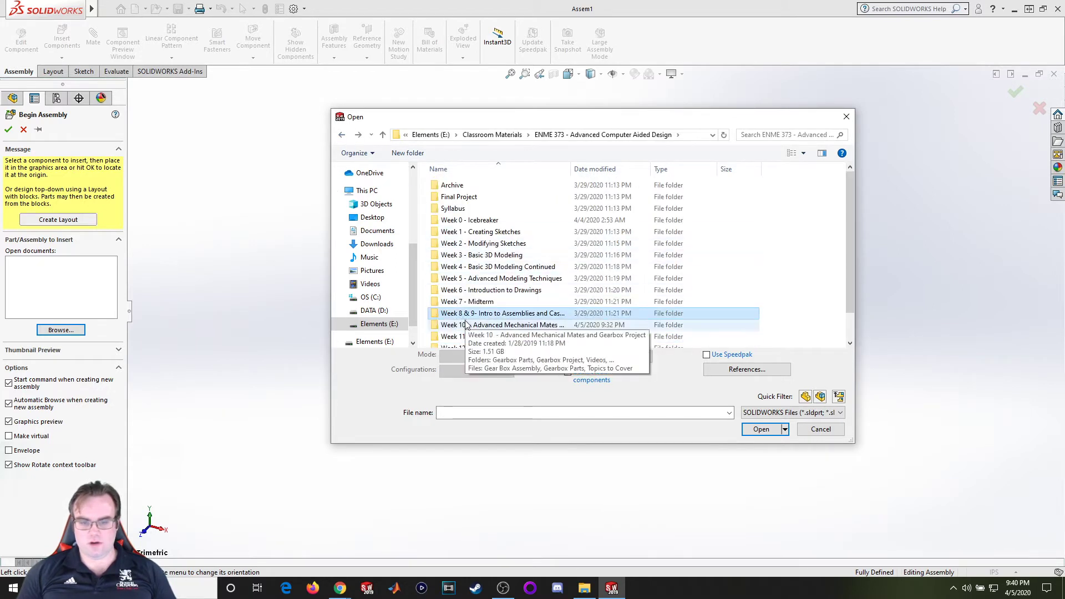
{"action": "double_click", "coordinate": [478, 312]}
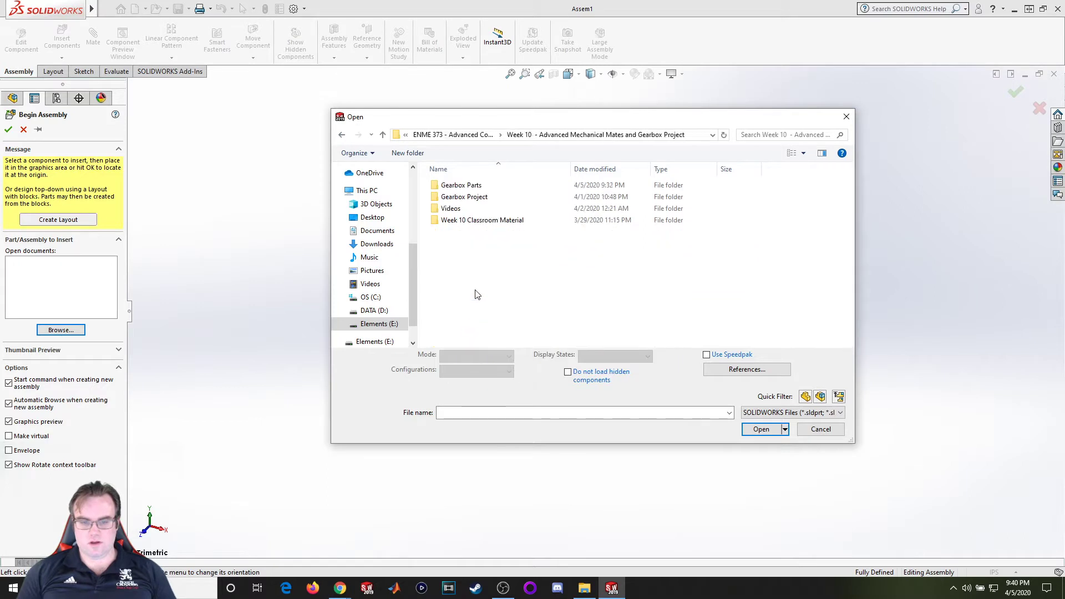
{"action": "left_click", "coordinate": [501, 188]}
{"action": "double_click", "coordinate": [499, 188]}
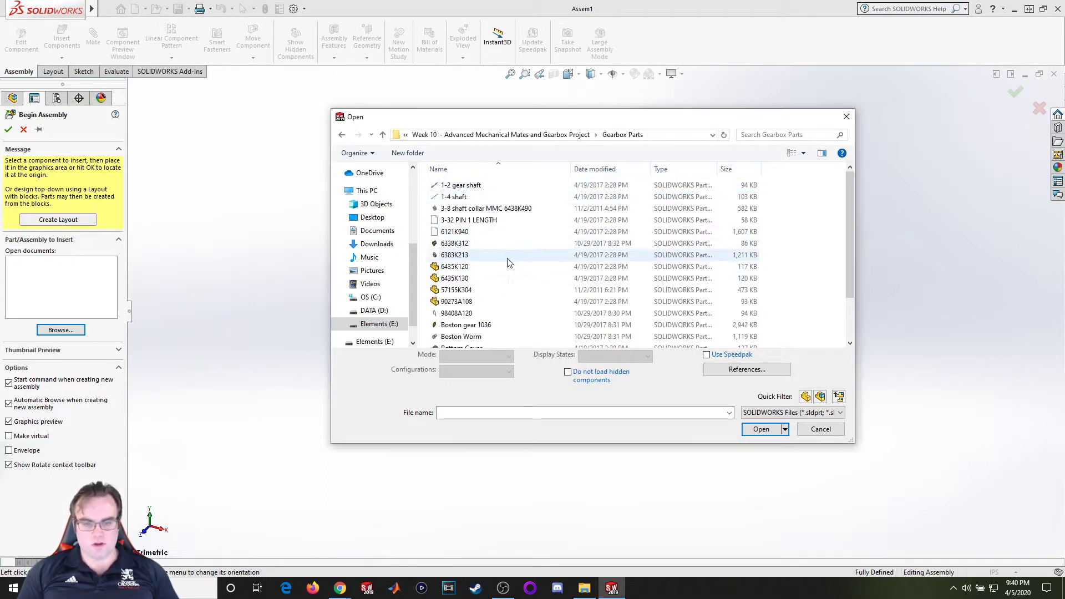
Open Gearbox Main Body and place it as the assembly's fixed first component.
{"action": "scroll", "coordinate": [480, 211], "scroll_direction": "down", "scroll_amount": 2}
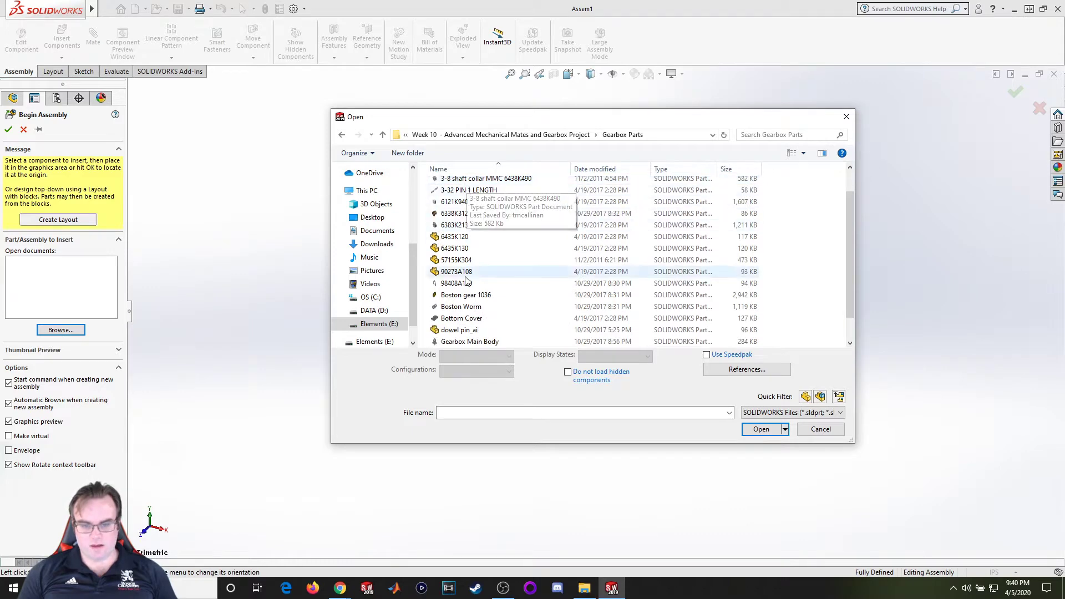
{"action": "double_click", "coordinate": [486, 319]}
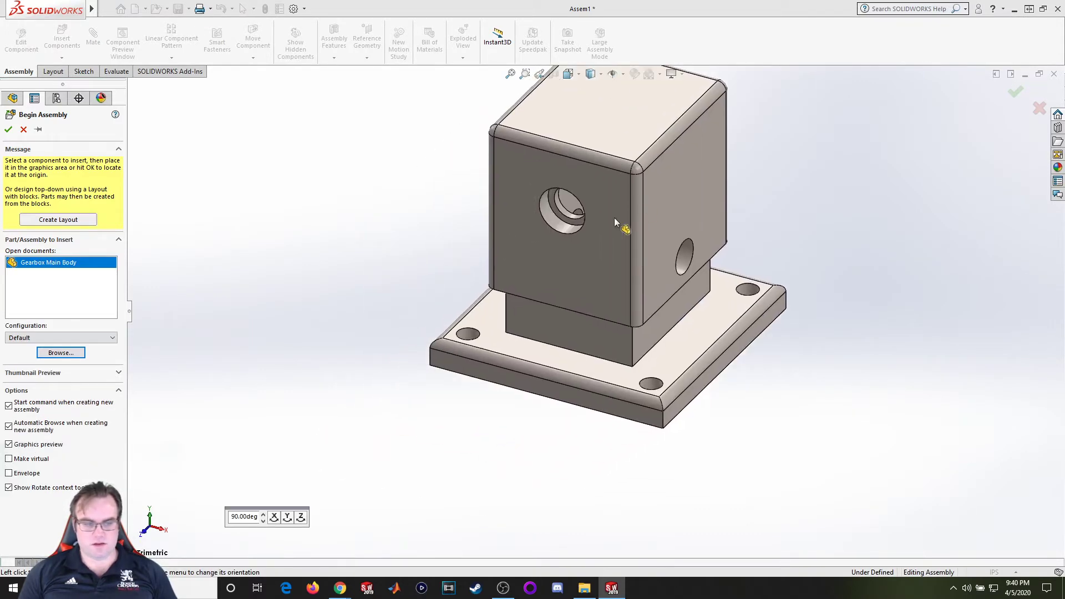
{"action": "left_click", "coordinate": [644, 214]}
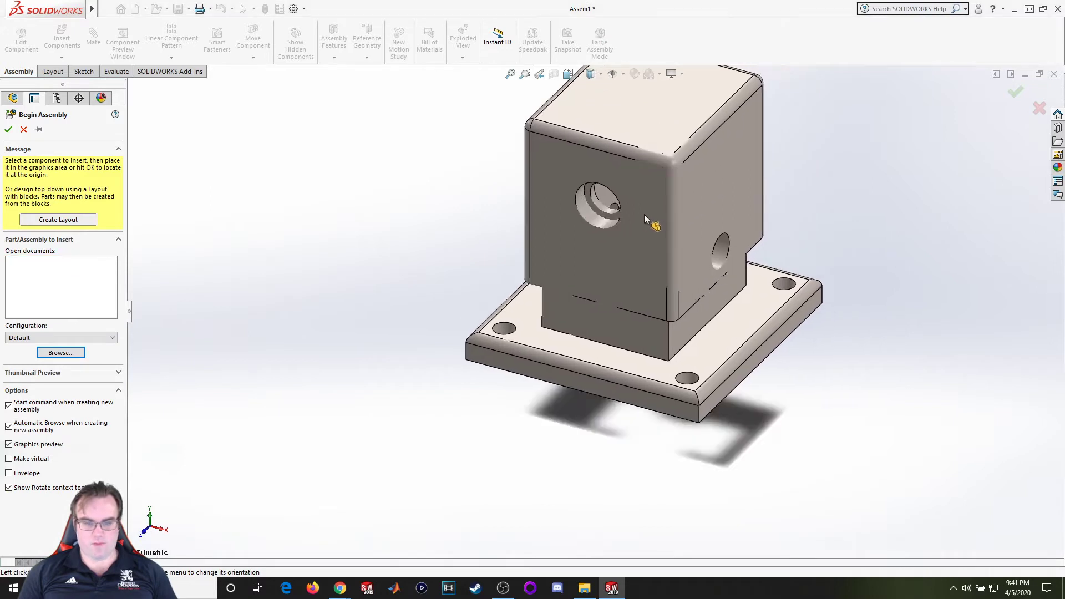
{"action": "scroll", "coordinate": [499, 271], "scroll_direction": "down", "scroll_amount": 2}
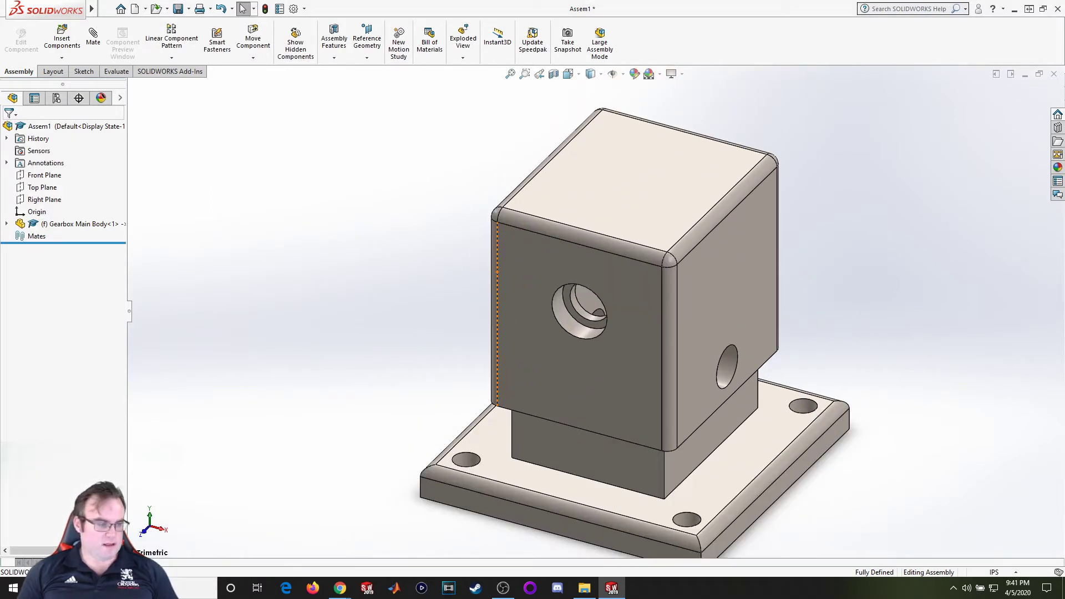
Check the BOM table on sheet 1 of the PDF, then return to the SOLIDWORKS assembly.
{"action": "key", "text": "alt+Tab"}
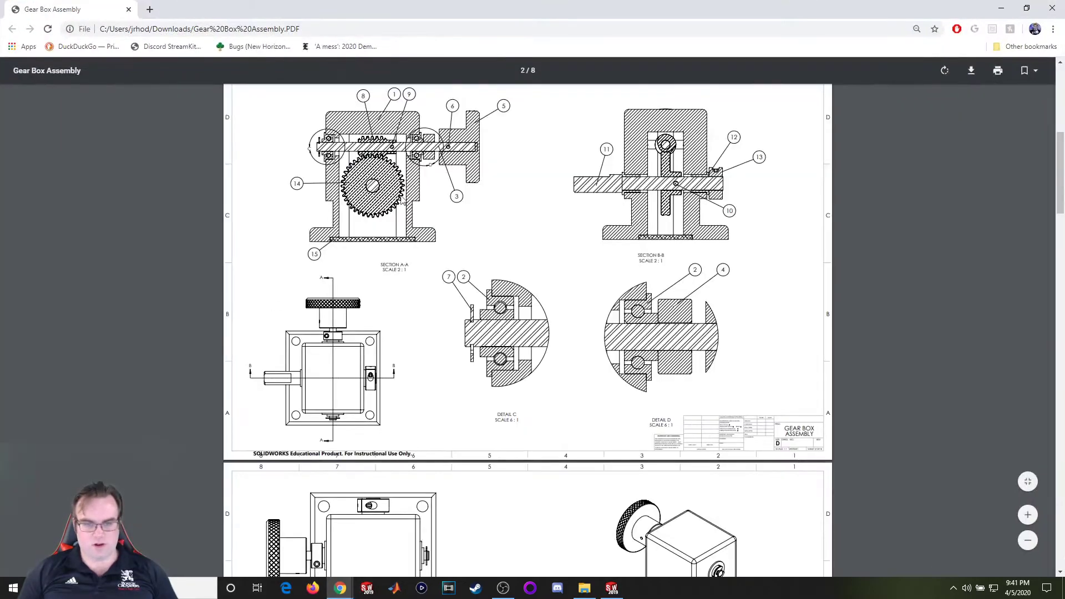
{"action": "scroll", "coordinate": [408, 198], "scroll_direction": "up", "scroll_amount": 1}
{"action": "scroll", "coordinate": [410, 205], "scroll_direction": "up", "scroll_amount": 2, "text": "ctrl"}
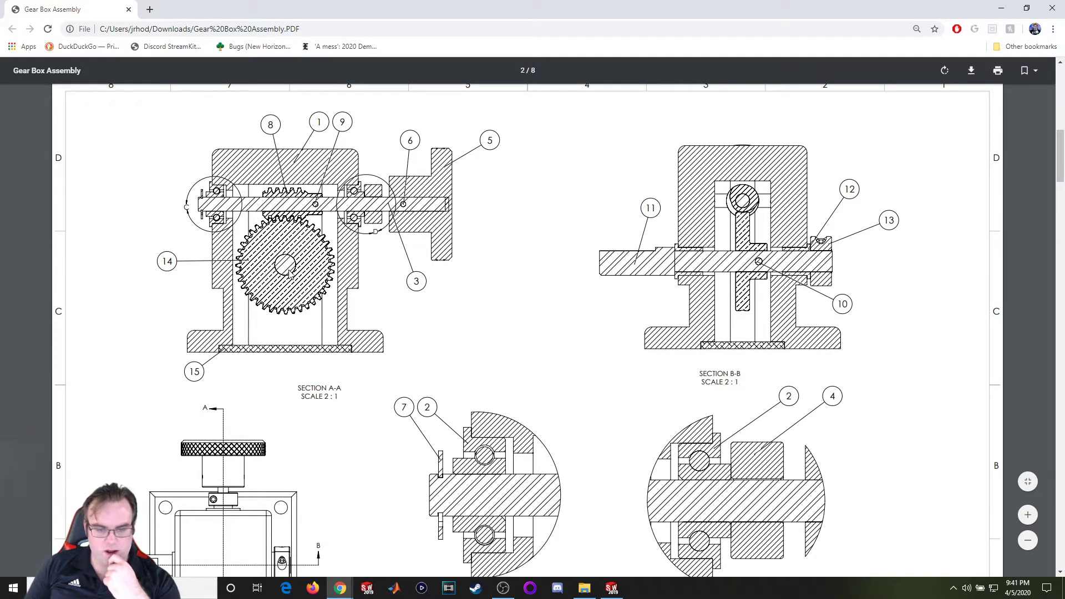
{"action": "scroll", "coordinate": [288, 274], "scroll_direction": "down", "scroll_amount": 1}
{"action": "scroll", "coordinate": [289, 274], "scroll_direction": "up", "scroll_amount": 1}
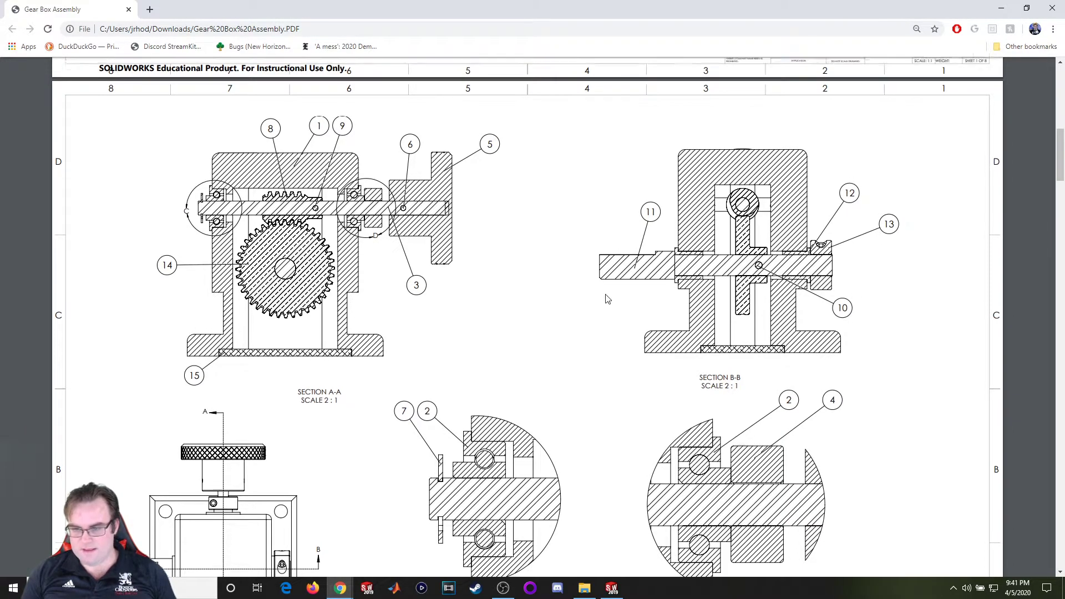
{"action": "scroll", "coordinate": [606, 299], "scroll_direction": "up", "scroll_amount": 10}
{"action": "scroll", "coordinate": [261, 323], "scroll_direction": "down", "scroll_amount": 2}
{"action": "scroll", "coordinate": [221, 353], "scroll_direction": "down", "scroll_amount": 2}
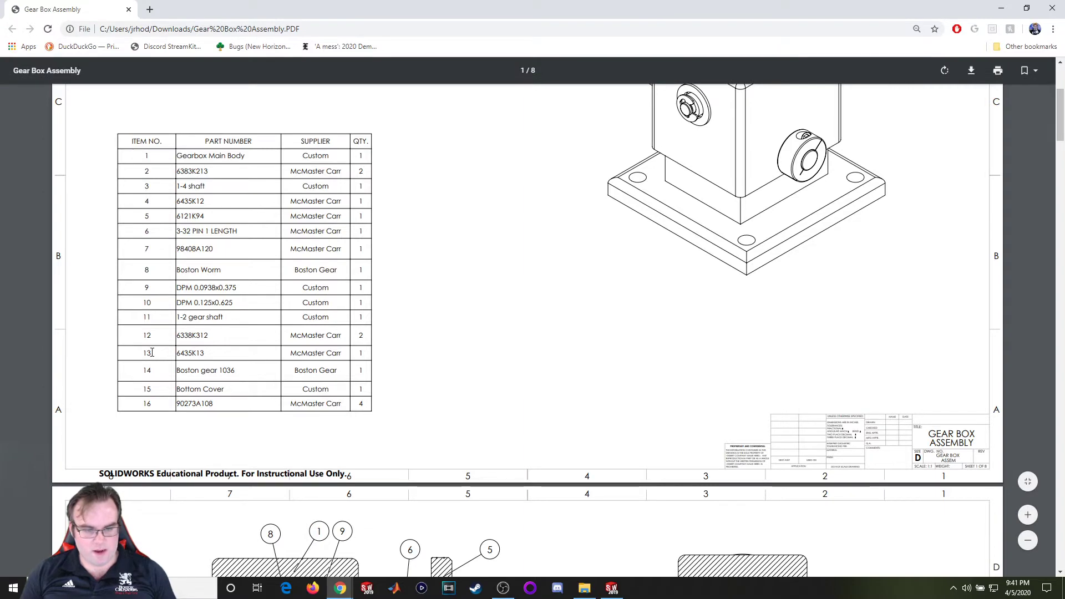
{"action": "key", "text": "alt+Tab"}
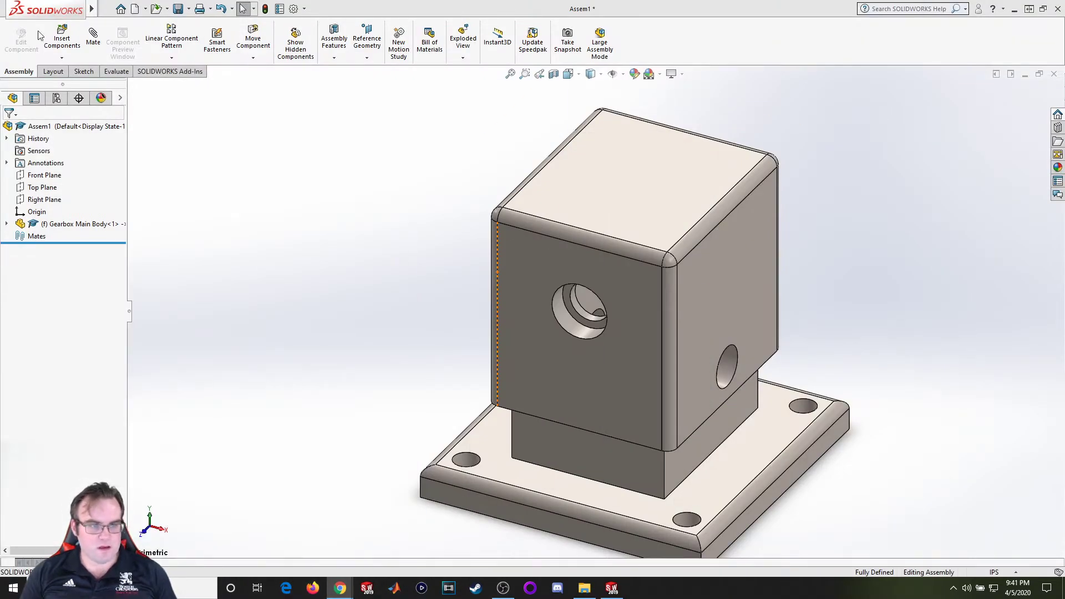
Insert the 6435K130 collar and place it beside the main body.
{"action": "left_click", "coordinate": [62, 41]}
{"action": "left_click", "coordinate": [62, 321]}
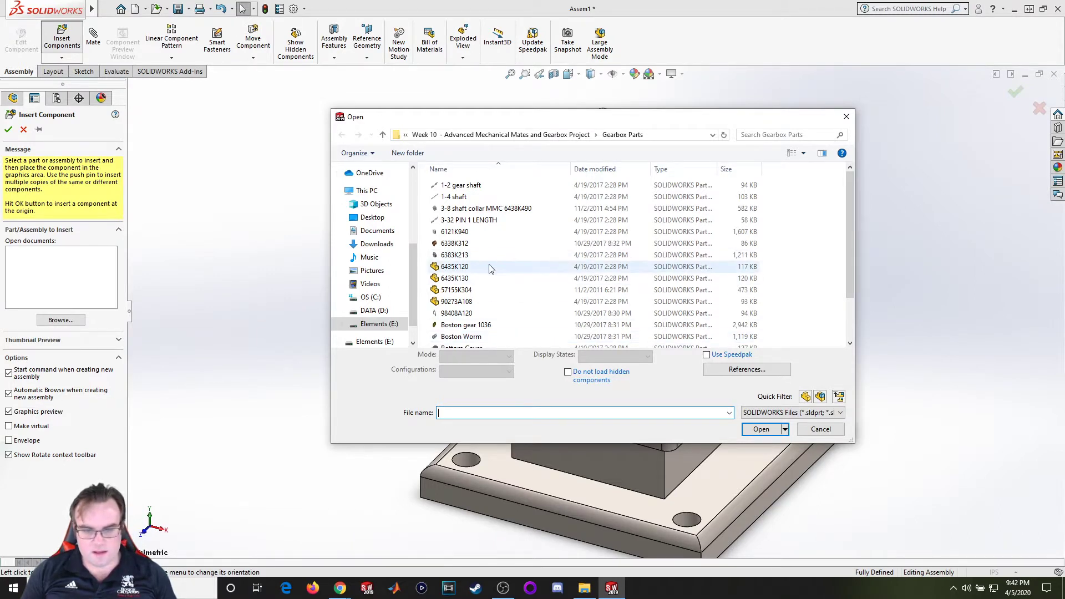
{"action": "left_click", "coordinate": [472, 280]}
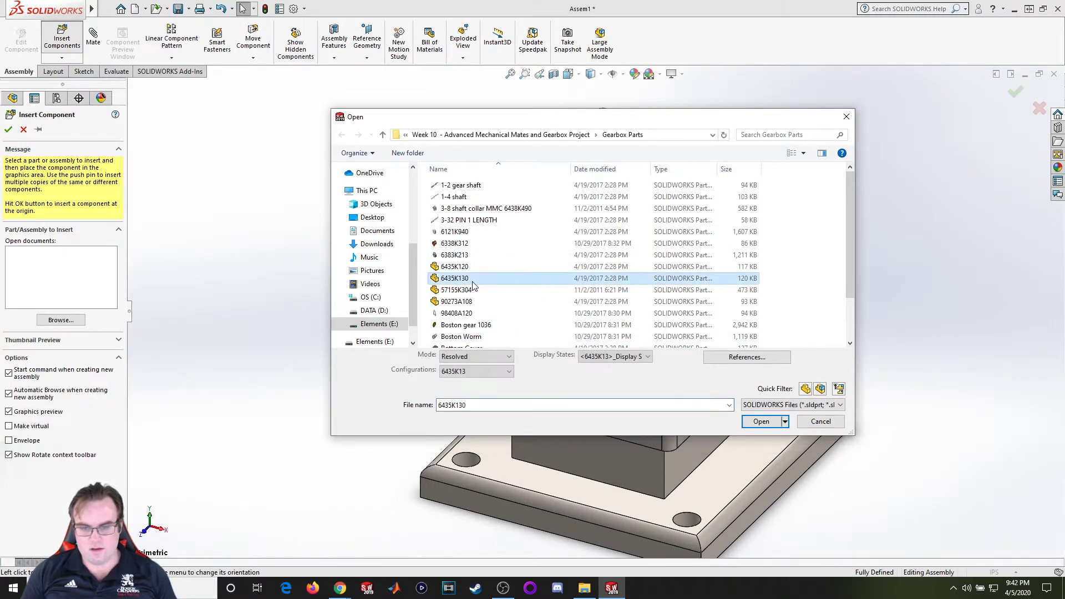
{"action": "left_click", "coordinate": [761, 429]}
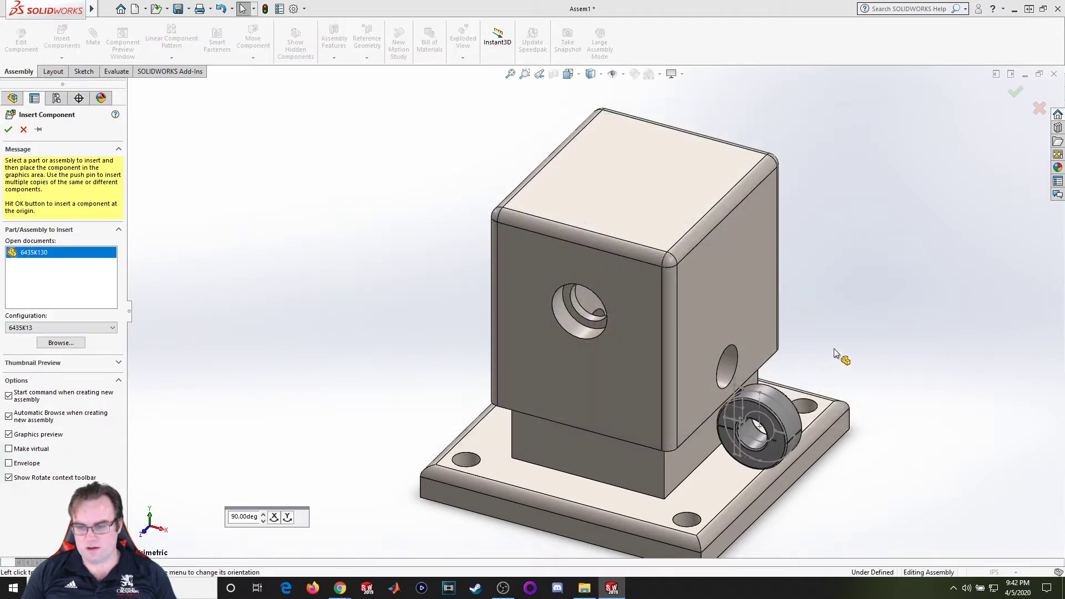
{"action": "left_click", "coordinate": [912, 254]}
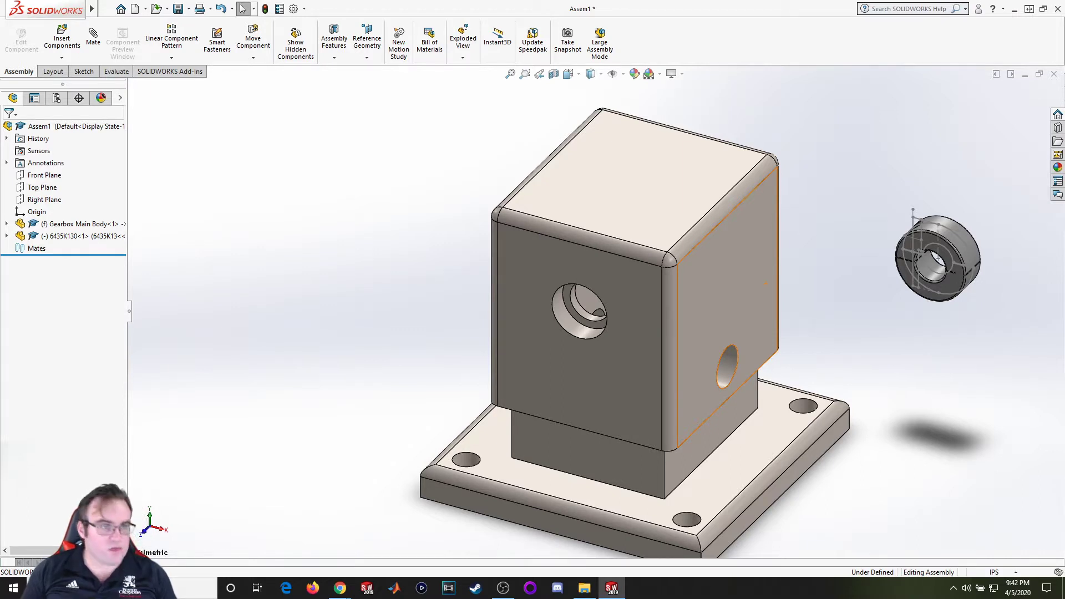
Insert the 6338K312 bushing and place it to the right of the main body.
{"action": "left_click", "coordinate": [63, 40]}
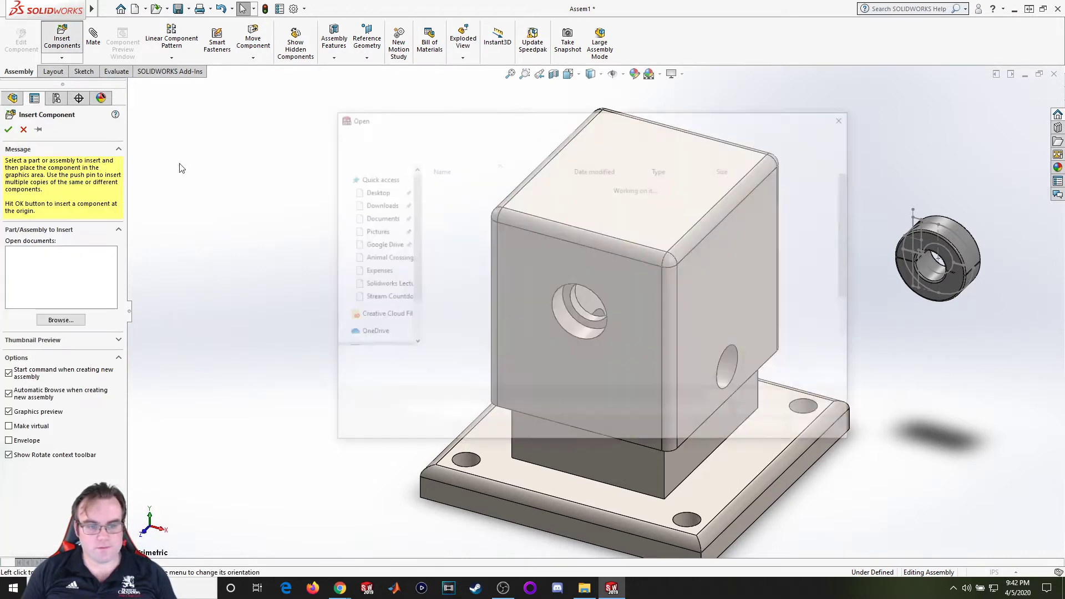
{"action": "scroll", "coordinate": [477, 230], "scroll_direction": "down", "scroll_amount": 1}
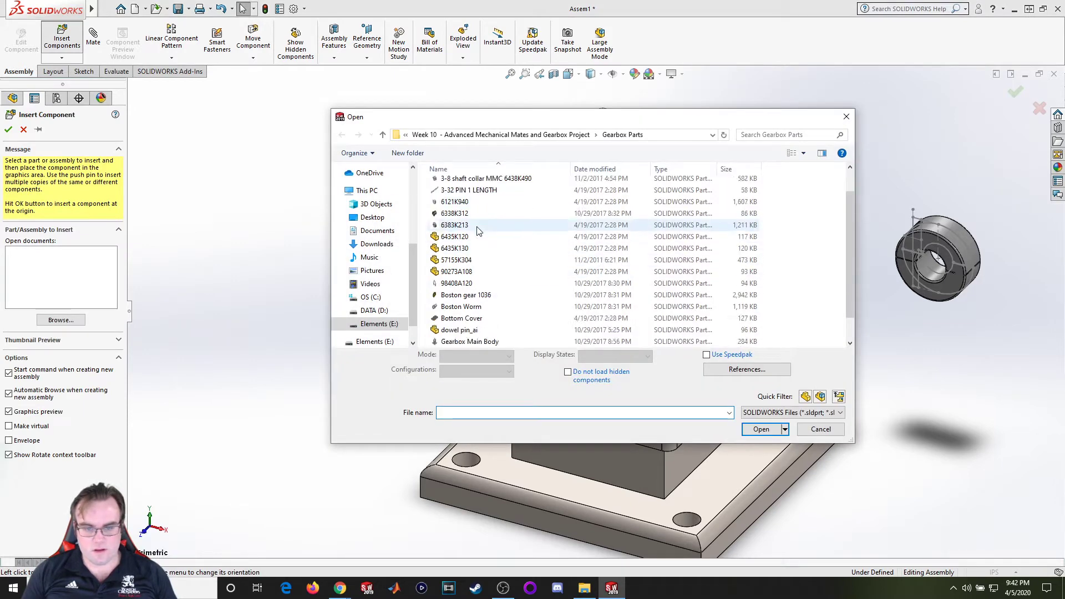
{"action": "scroll", "coordinate": [478, 230], "scroll_direction": "down", "scroll_amount": 1}
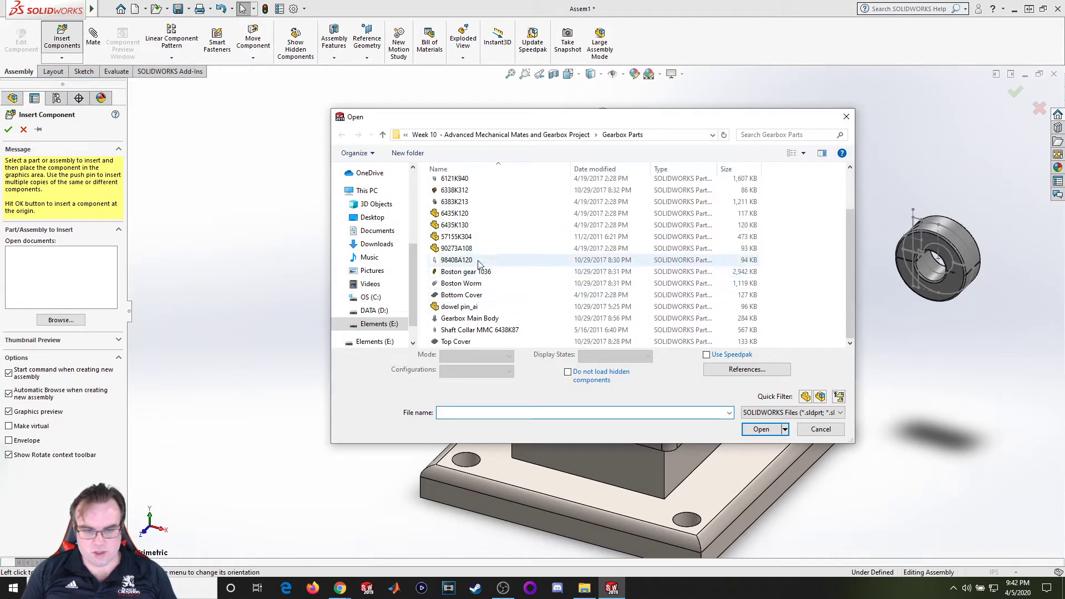
{"action": "scroll", "coordinate": [464, 227], "scroll_direction": "up", "scroll_amount": 1}
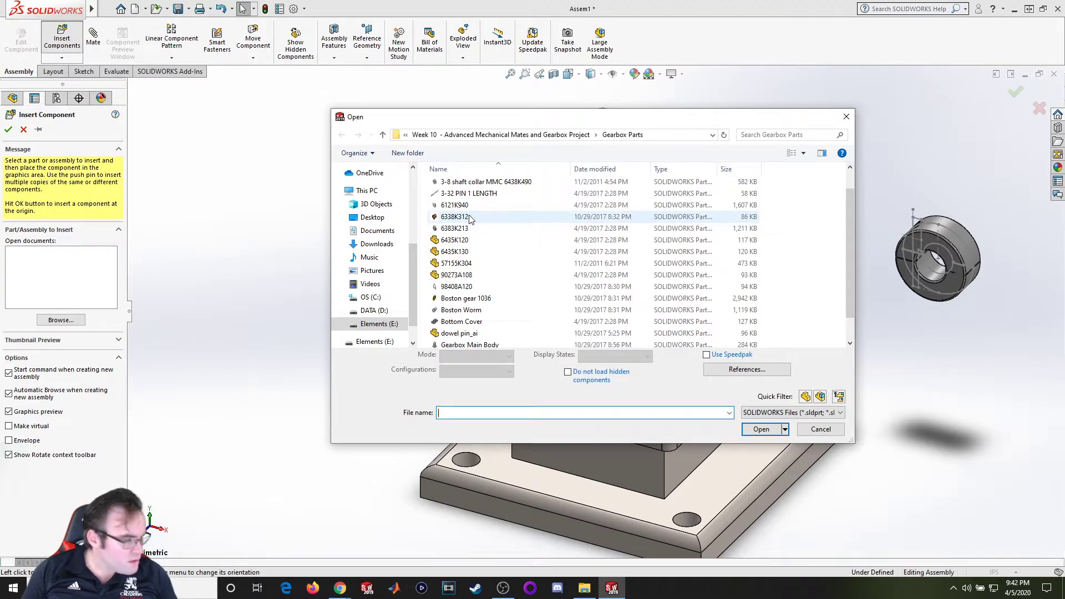
{"action": "left_click", "coordinate": [455, 216]}
{"action": "left_click", "coordinate": [760, 429]}
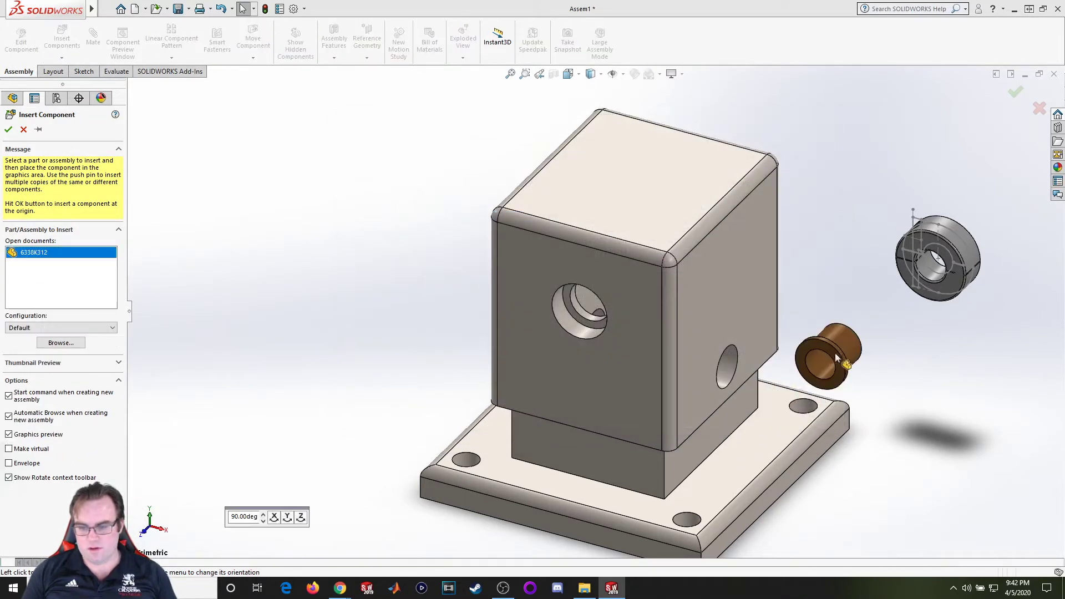
{"action": "left_click", "coordinate": [922, 353]}
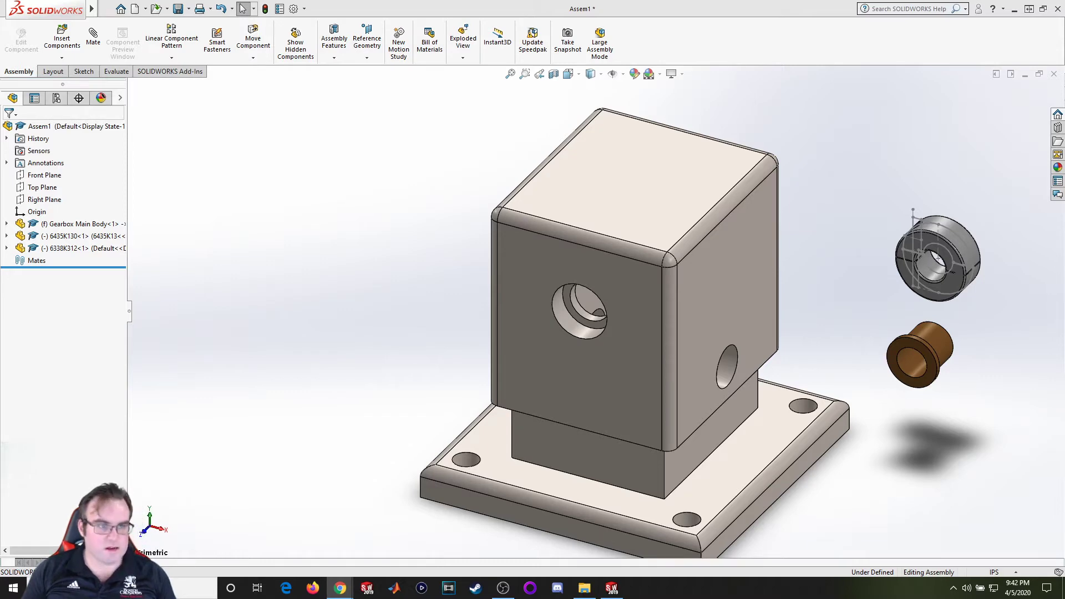
Insert the Boston gear 1036 part as a floating component beside the bushing.
{"action": "left_click", "coordinate": [62, 38]}
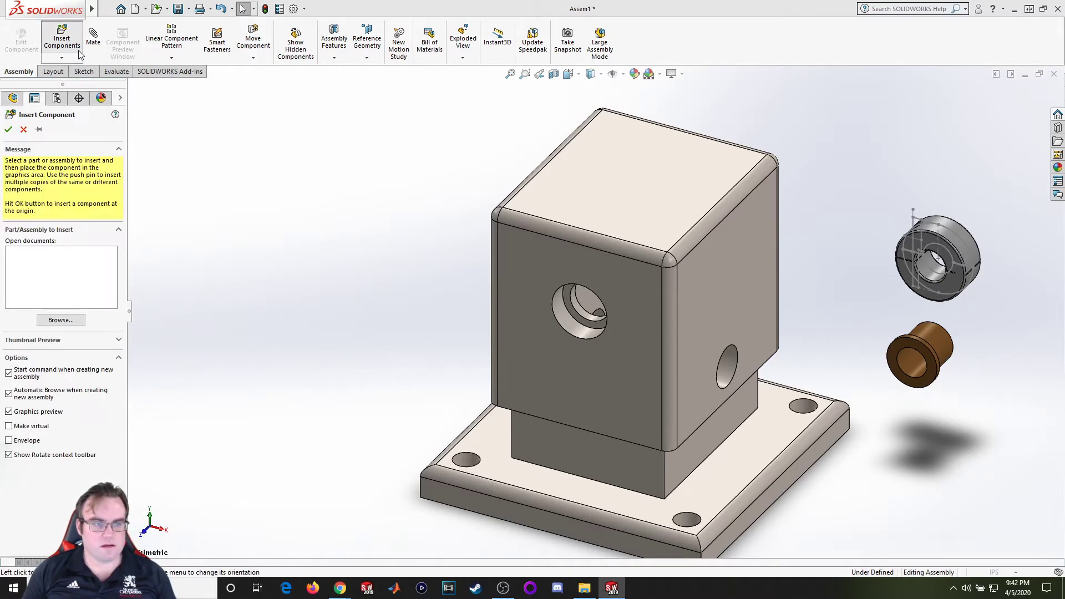
{"action": "scroll", "coordinate": [494, 309], "scroll_direction": "down", "scroll_amount": 1}
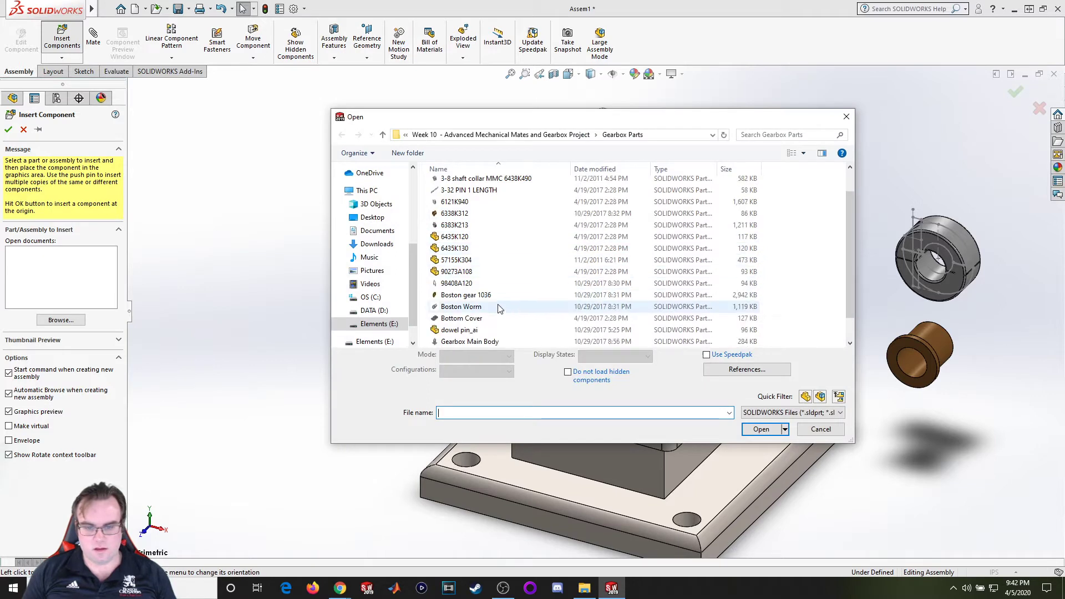
{"action": "key", "text": "alt+Tab"}
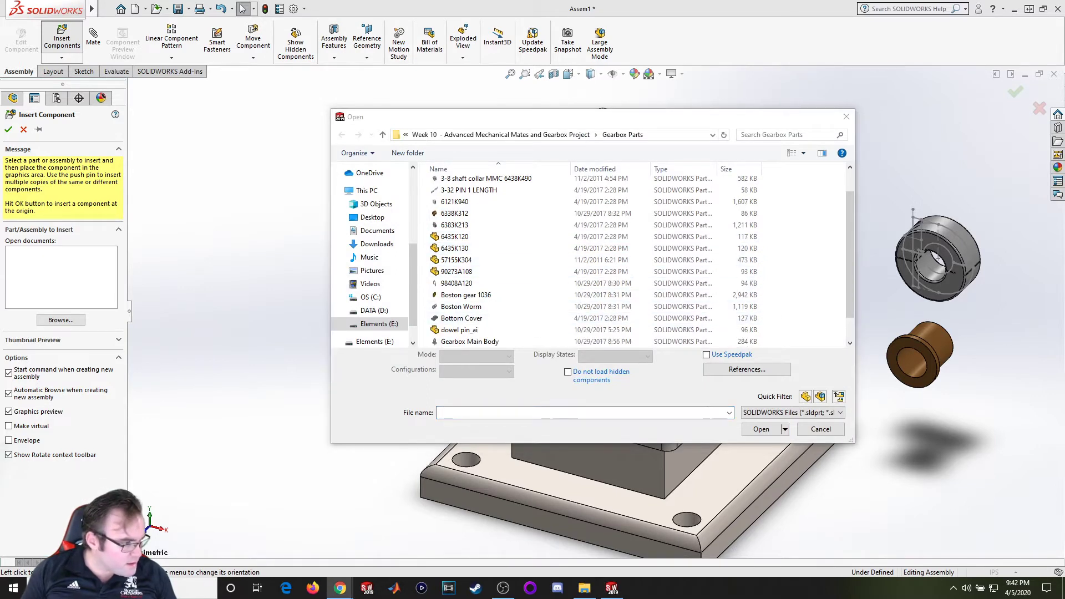
{"action": "left_click", "coordinate": [502, 298]}
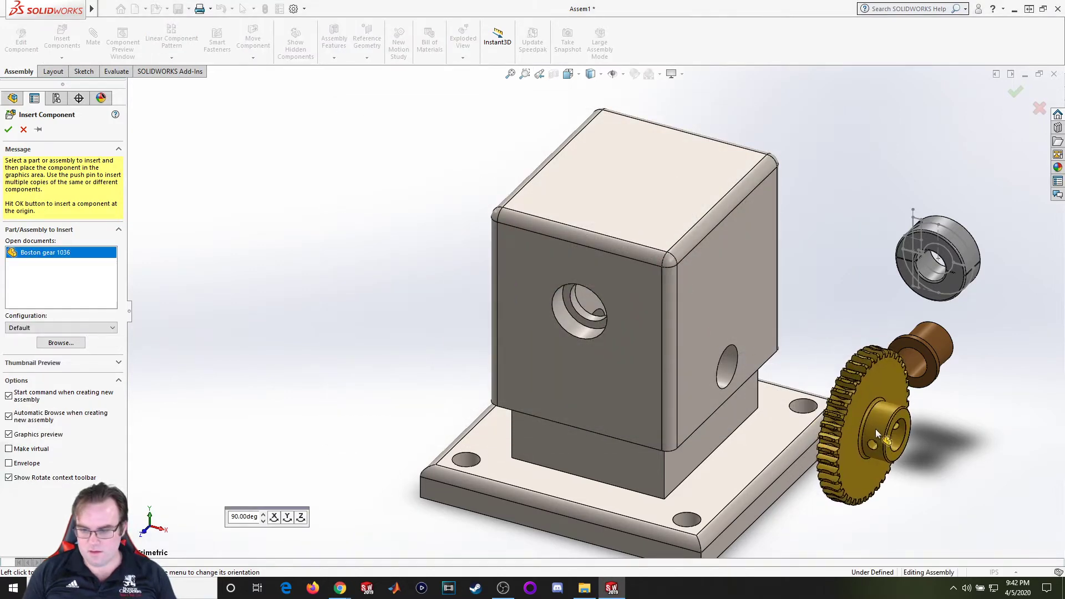
{"action": "left_click", "coordinate": [875, 428]}
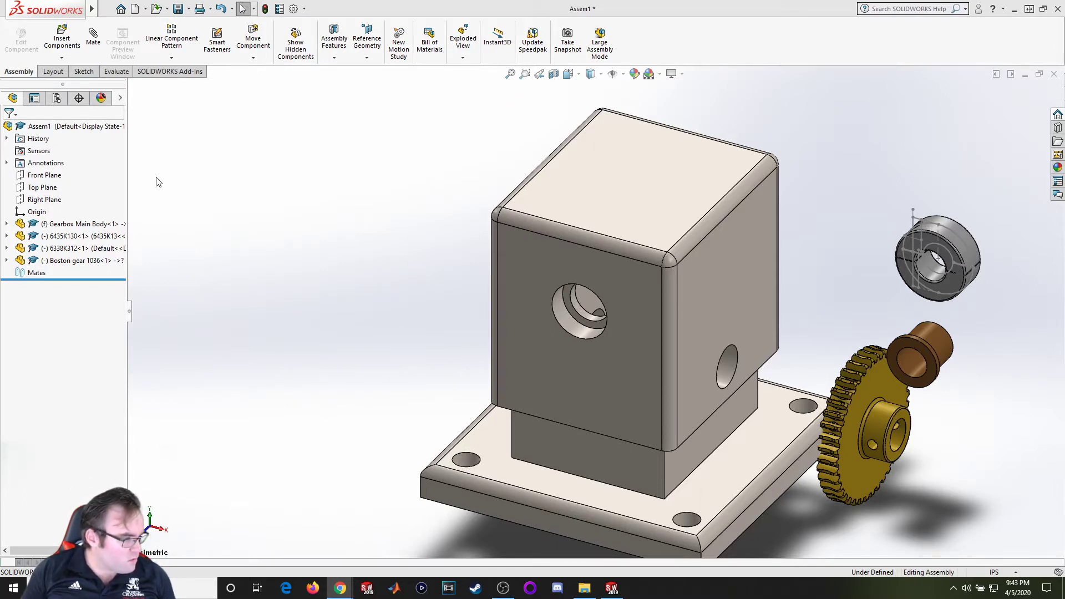
Insert the 1-2 gear shaft left of the main body, fit the view, and start Mate.
{"action": "left_click", "coordinate": [61, 39]}
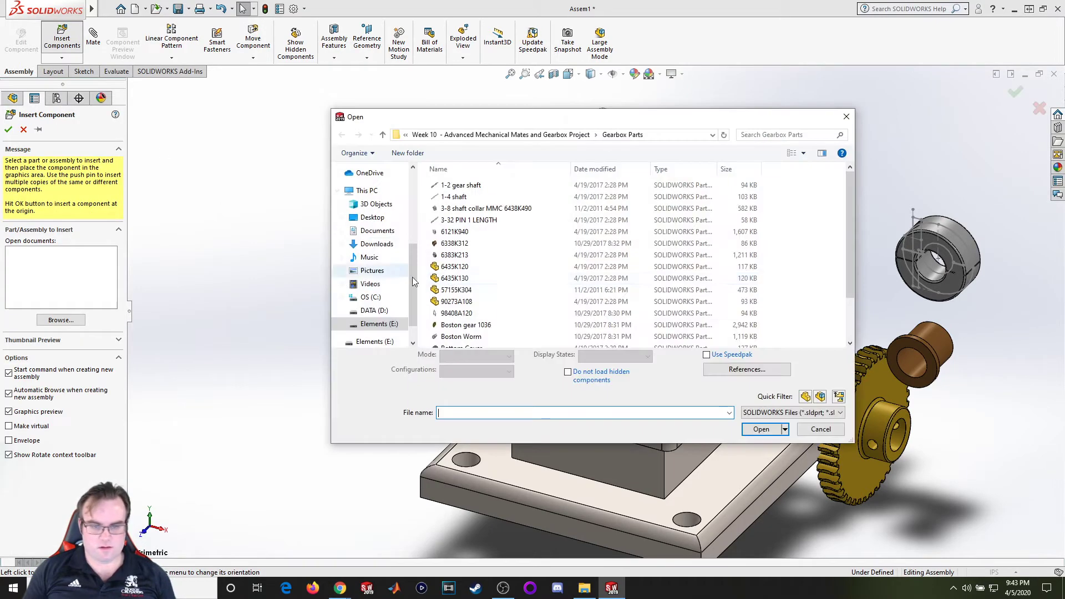
{"action": "double_click", "coordinate": [469, 188]}
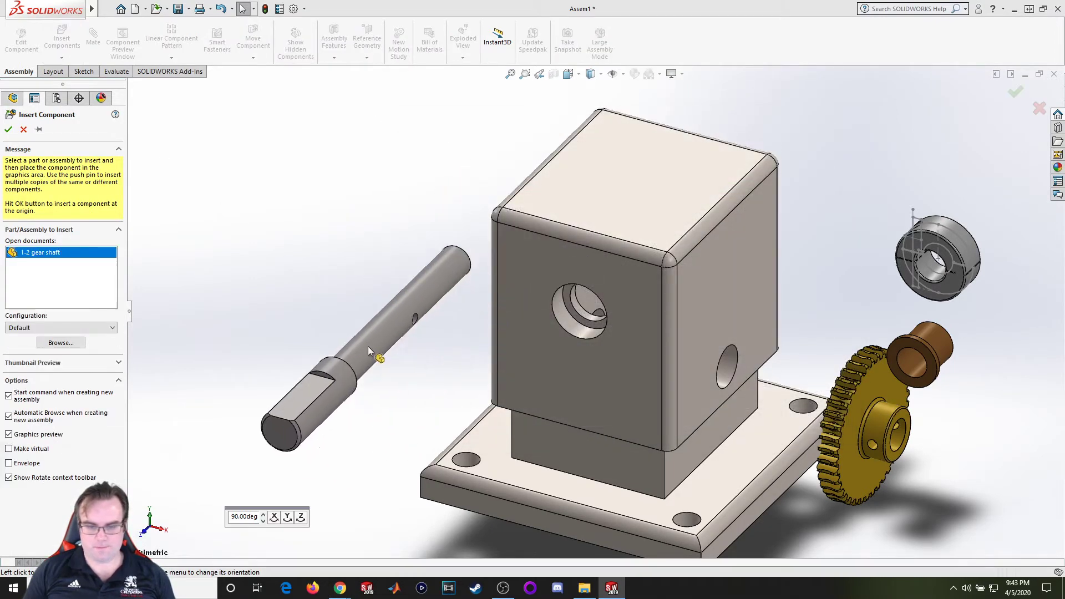
{"action": "left_click", "coordinate": [294, 345]}
{"action": "middle_click_drag", "start_coordinate": [578, 261], "coordinate": [578, 348]}
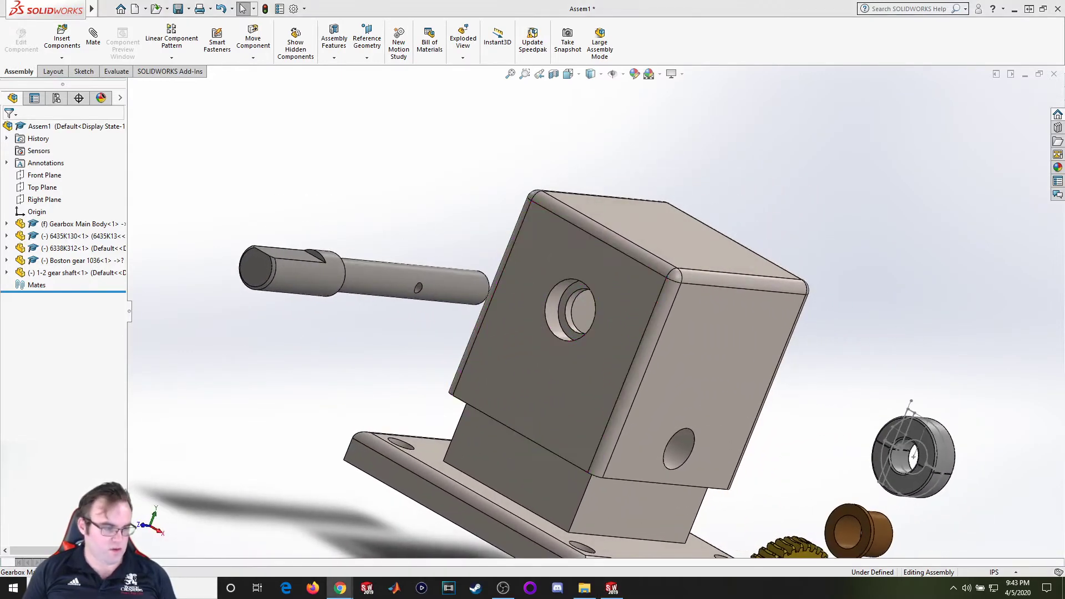
{"action": "key", "text": "f"}
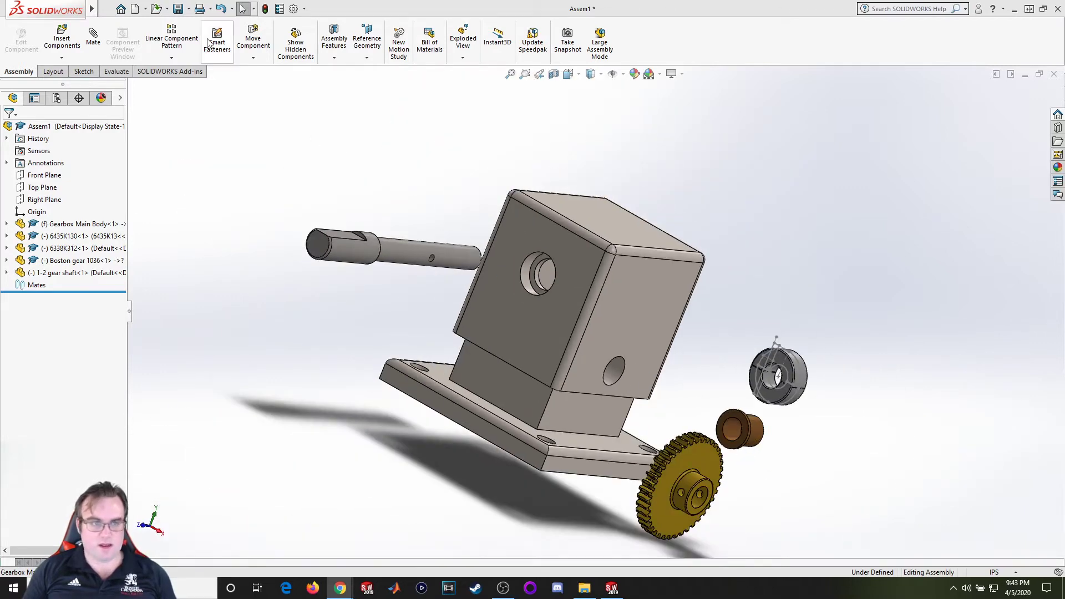
{"action": "left_click", "coordinate": [94, 37]}
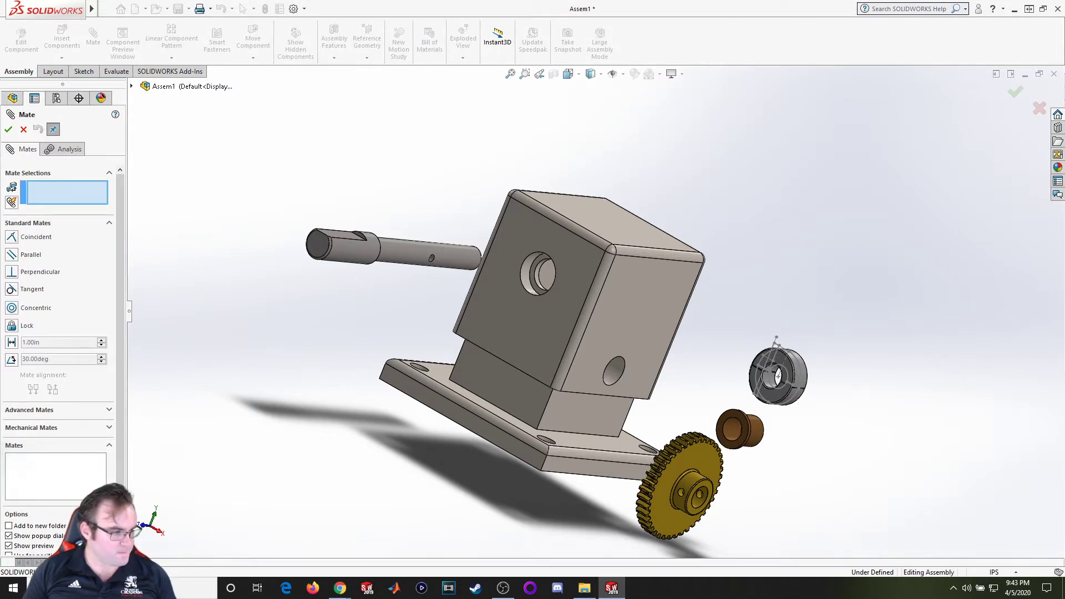
Make the 6338K312 bushing concentric with the main body's side hole, alignment flipped.
{"action": "left_click", "coordinate": [12, 308]}
{"action": "scroll", "coordinate": [753, 453], "scroll_direction": "down", "scroll_amount": 3}
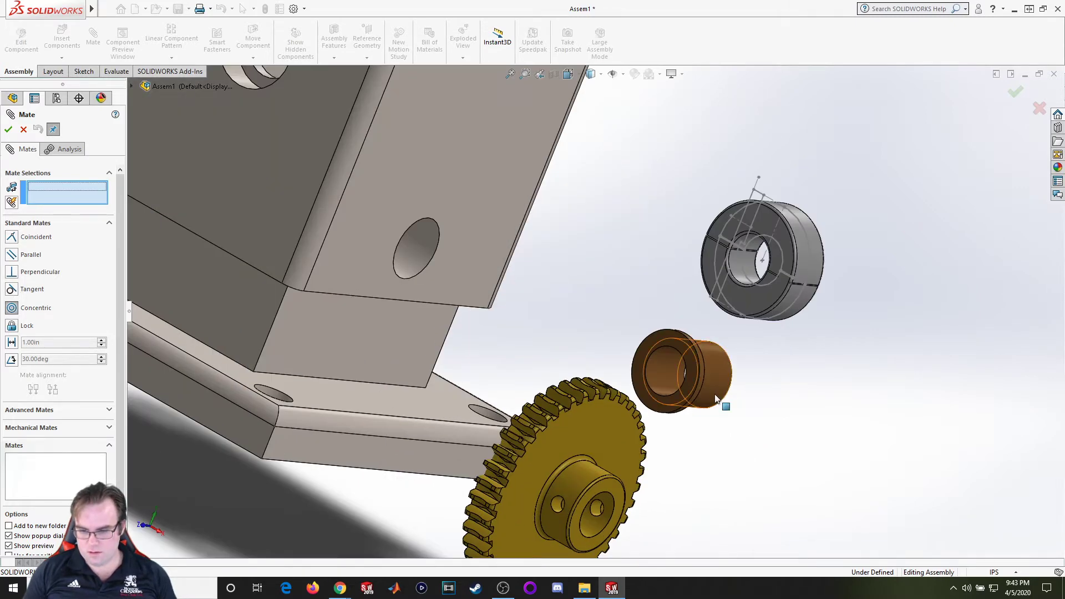
{"action": "left_click", "coordinate": [721, 397]}
{"action": "left_click", "coordinate": [417, 256]}
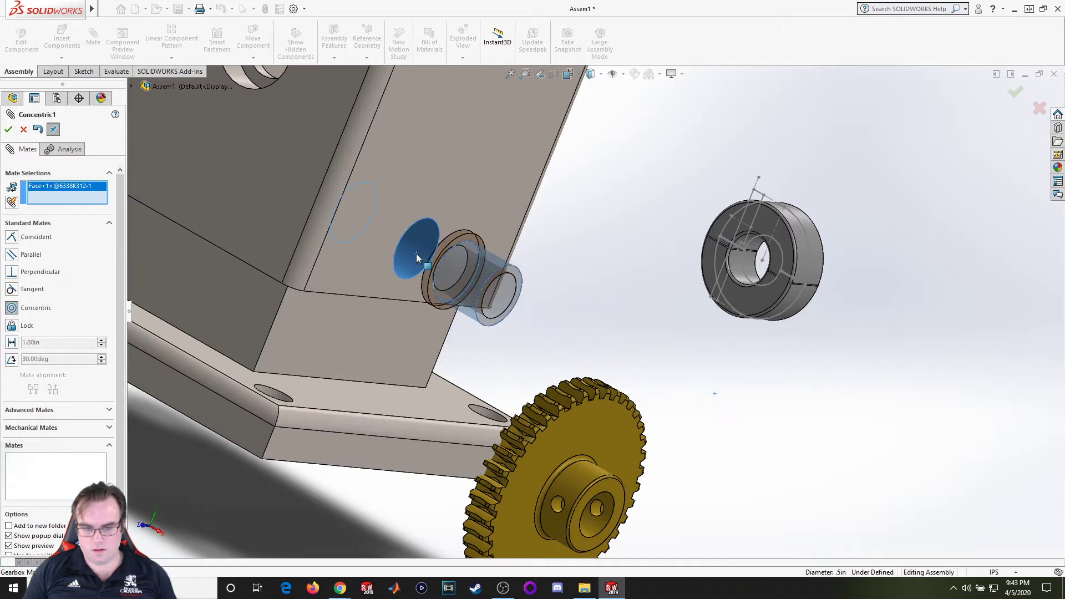
{"action": "left_click", "coordinate": [33, 403]}
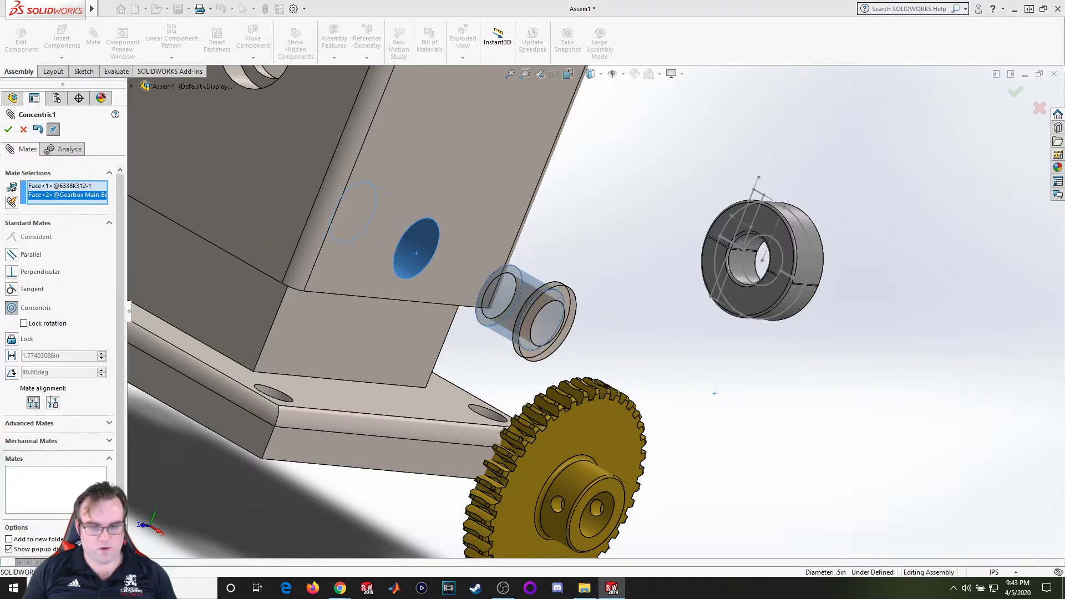
{"action": "left_click", "coordinate": [9, 130]}
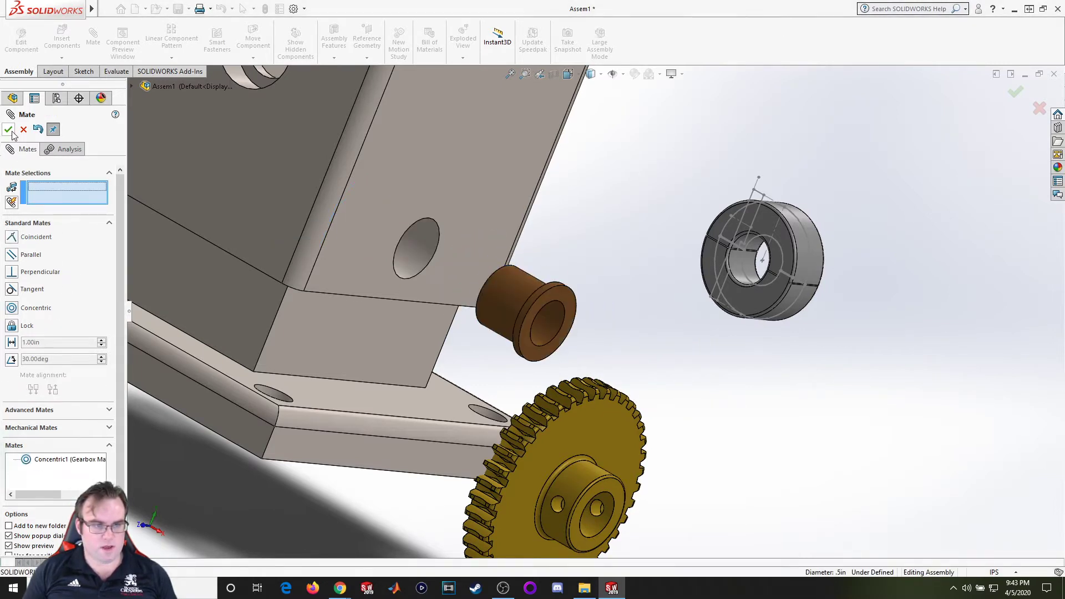
Select the main body's hole face and the bushing flange for a coincident mate.
{"action": "left_click", "coordinate": [377, 253]}
{"action": "middle_click_drag", "start_coordinate": [377, 253], "coordinate": [598, 347]}
{"action": "left_click", "coordinate": [650, 320]}
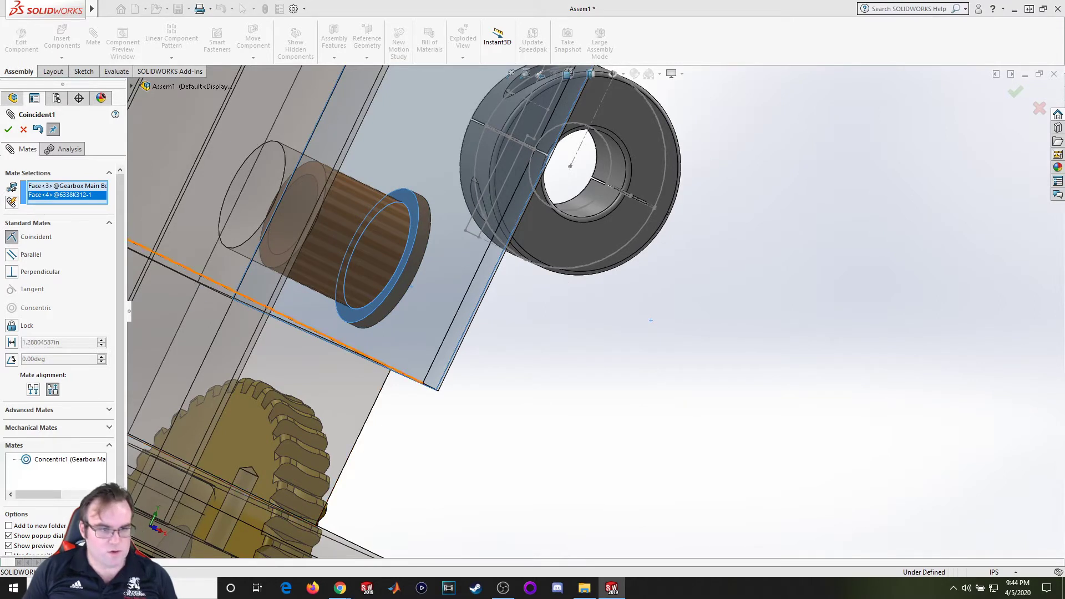
Accept the coincident mate seating the bushing flange against the main body.
{"action": "left_click", "coordinate": [8, 129]}
{"action": "scroll", "coordinate": [523, 331], "scroll_direction": "up", "scroll_amount": 10}
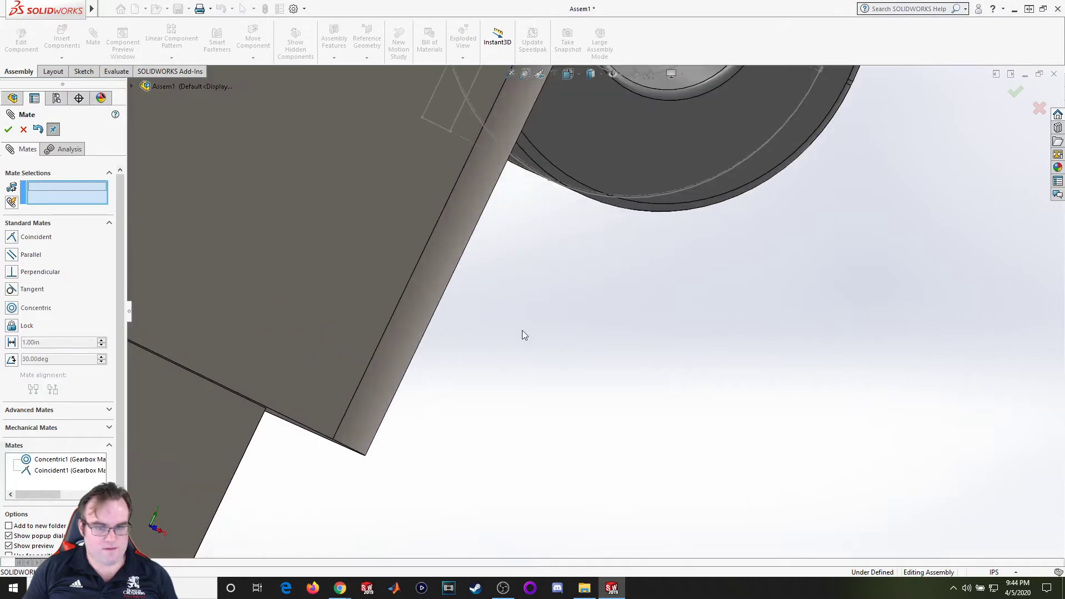
{"action": "middle_click_drag", "start_coordinate": [574, 358], "coordinate": [664, 427]}
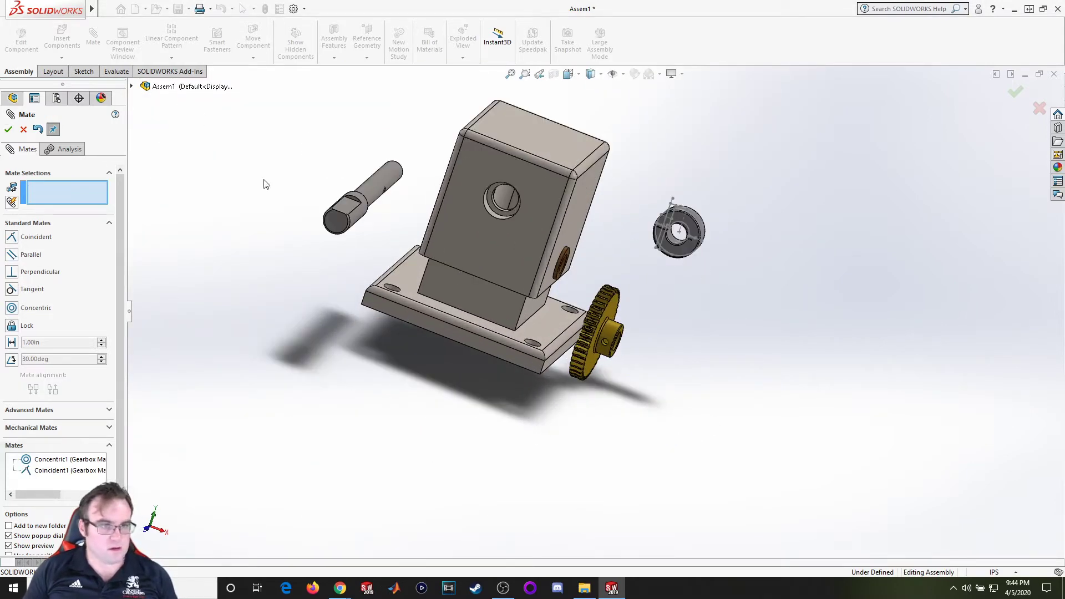
Mate the 1-2 gear shaft concentric with the bushing's inner face, flipped, and test-slide it.
{"action": "left_click", "coordinate": [12, 308]}
{"action": "left_click", "coordinate": [391, 193]}
{"action": "scroll", "coordinate": [555, 266], "scroll_direction": "down", "scroll_amount": 6}
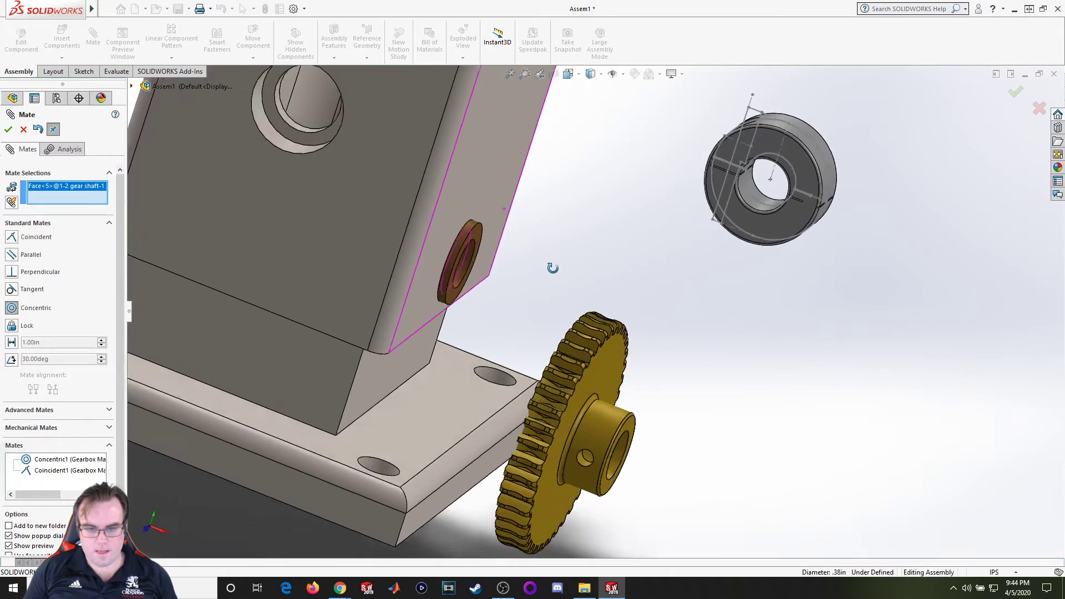
{"action": "left_click", "coordinate": [453, 282]}
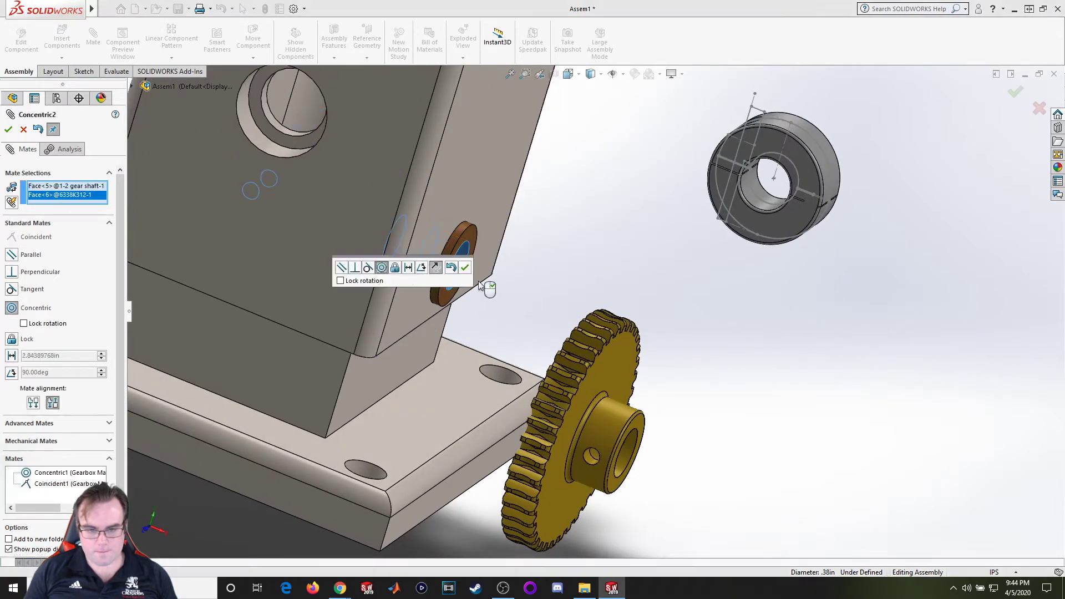
{"action": "scroll", "coordinate": [477, 255], "scroll_direction": "up", "scroll_amount": 5}
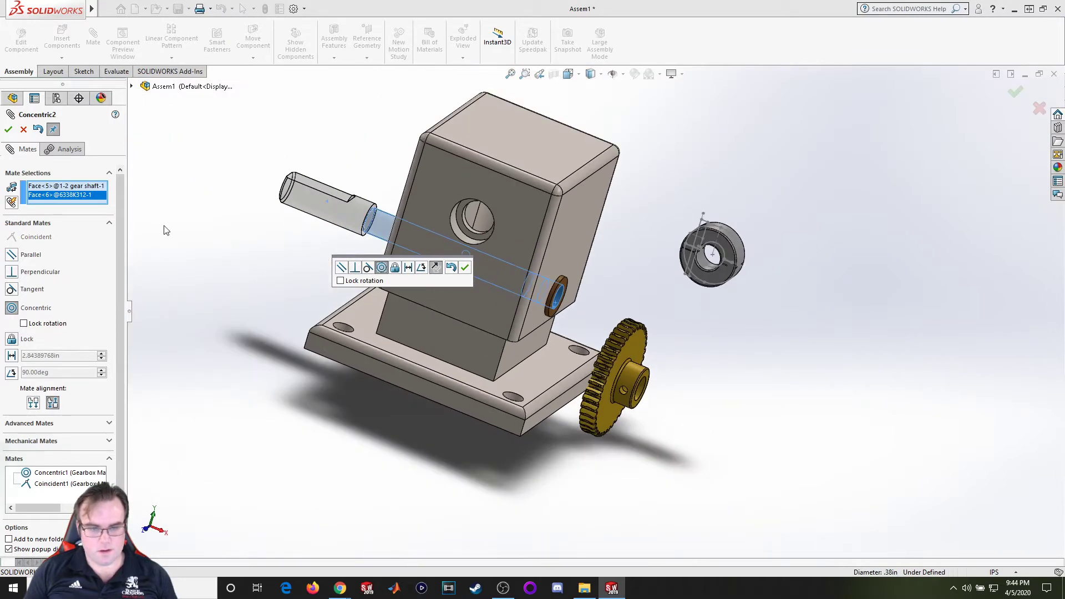
{"action": "left_click", "coordinate": [33, 402]}
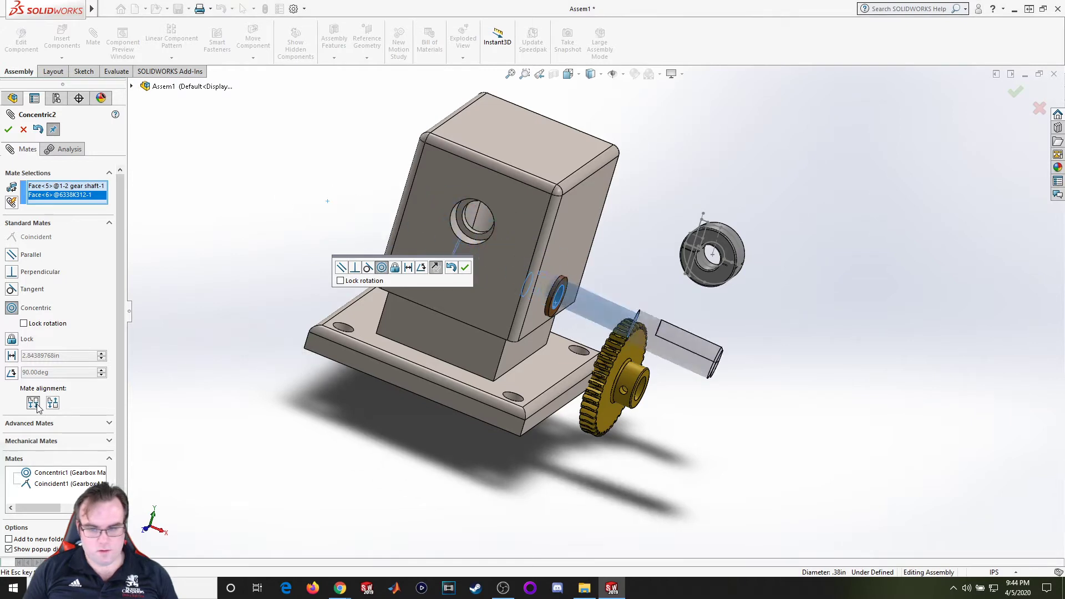
{"action": "left_click", "coordinate": [8, 129]}
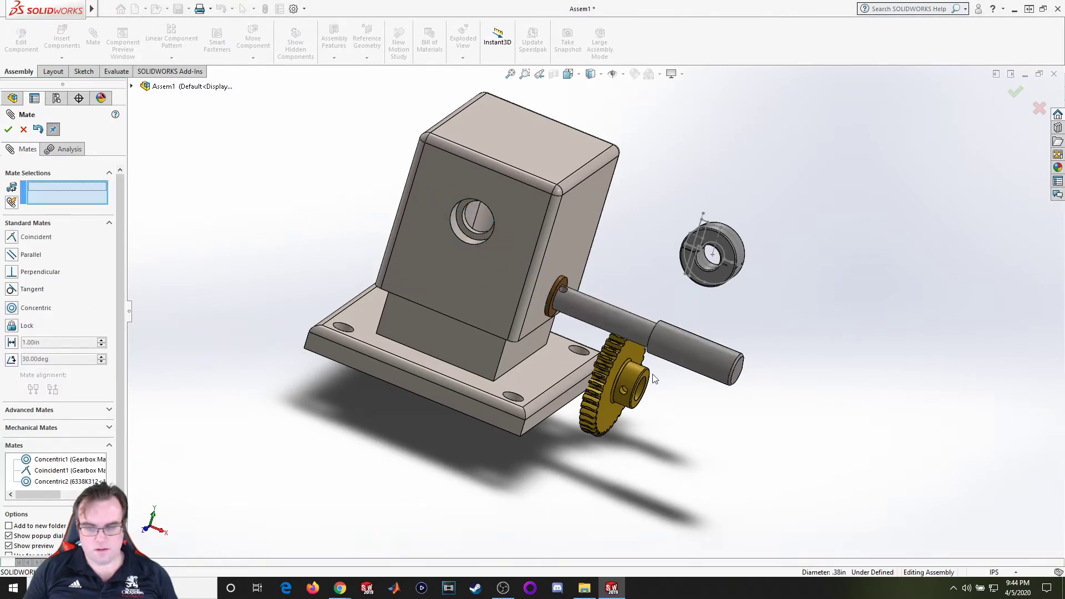
{"action": "left_click_drag", "start_coordinate": [730, 364], "coordinate": [679, 367]}
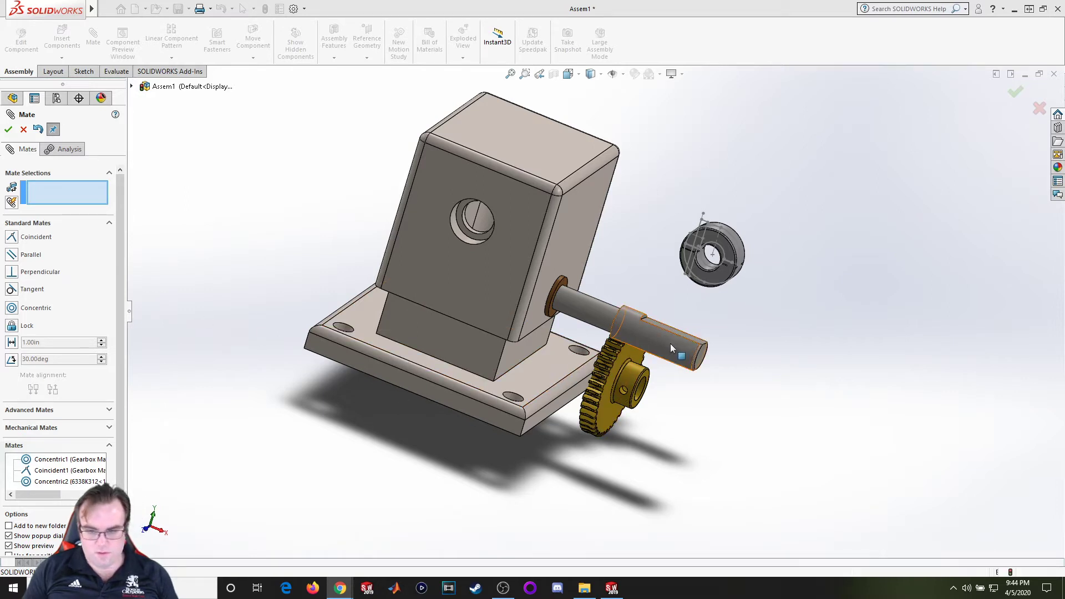
{"action": "left_click_drag", "start_coordinate": [667, 344], "coordinate": [614, 327]}
{"action": "middle_click_drag", "start_coordinate": [207, 376], "coordinate": [290, 257]}
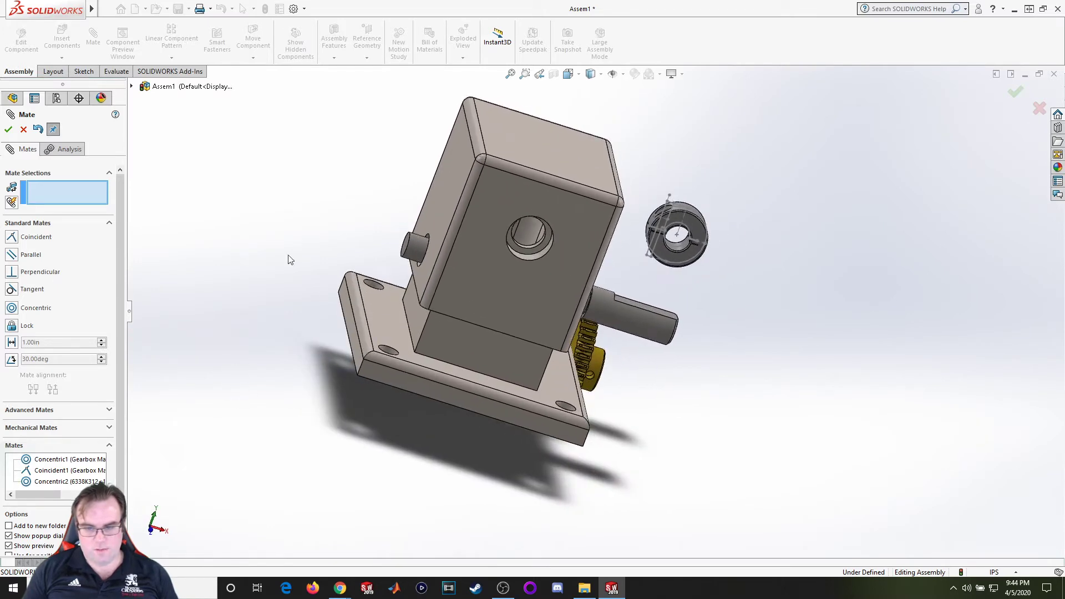
Close Mate and place a second 6338K312 bushing left of the gearbox housing.
{"action": "left_click", "coordinate": [9, 129]}
{"action": "left_click", "coordinate": [69, 39]}
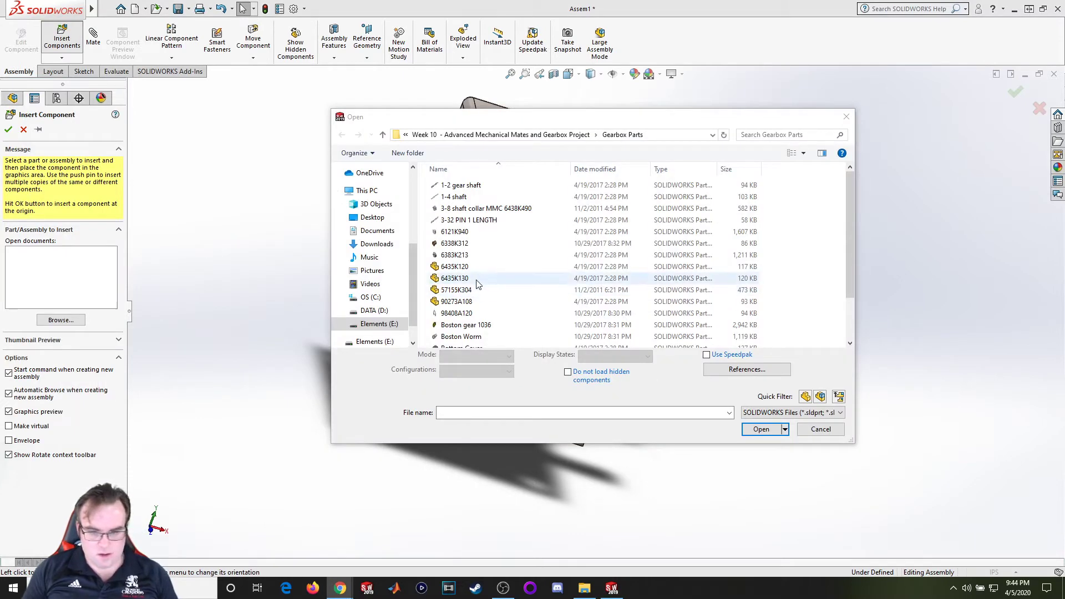
{"action": "double_click", "coordinate": [477, 280]}
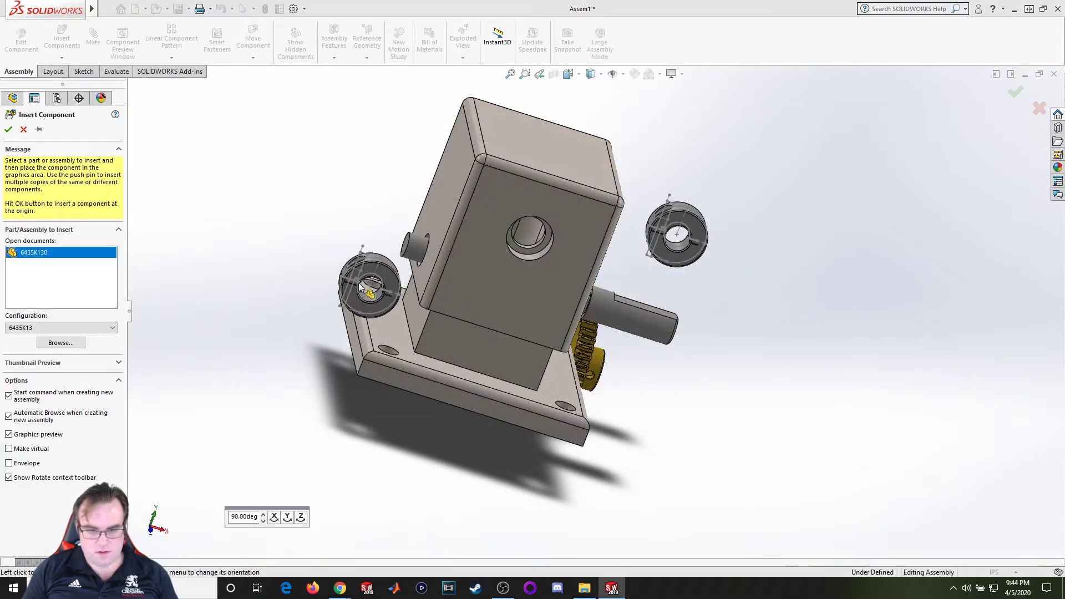
{"action": "left_click", "coordinate": [78, 344]}
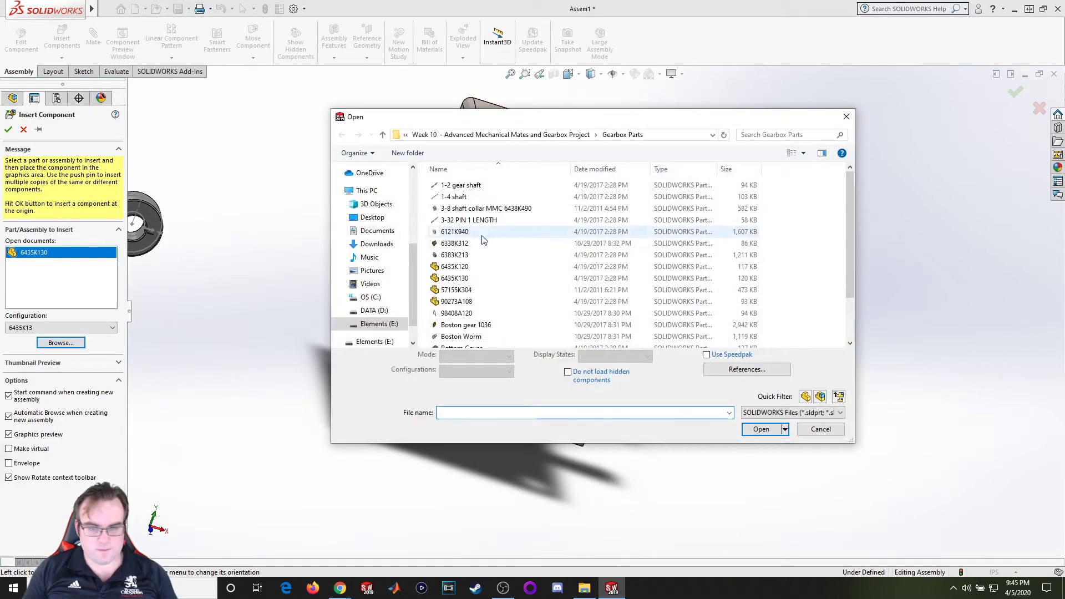
{"action": "double_click", "coordinate": [477, 243]}
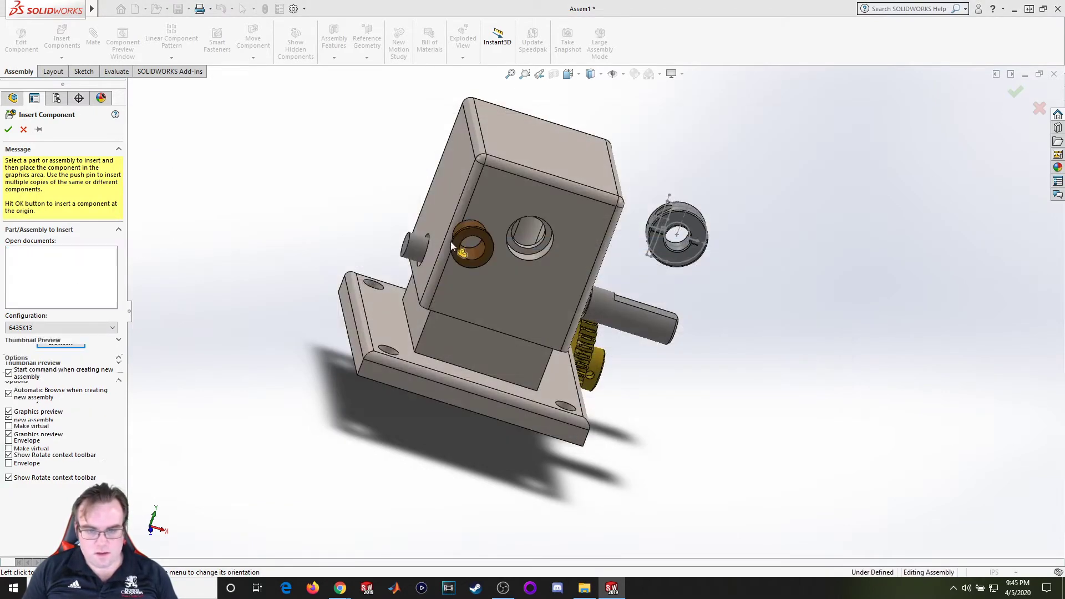
{"action": "left_click", "coordinate": [289, 238]}
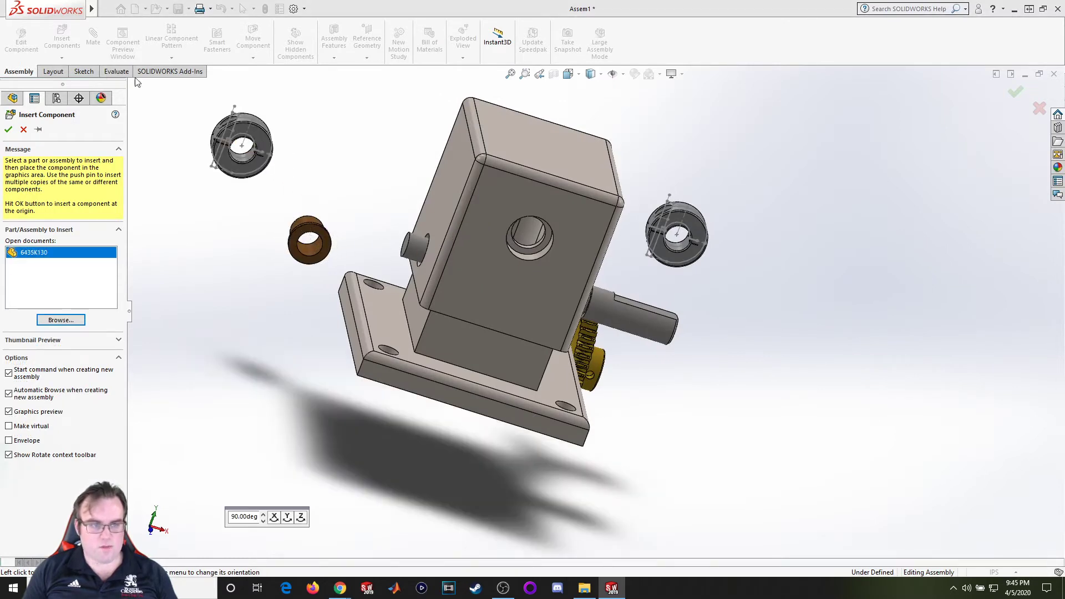
{"action": "left_click", "coordinate": [9, 129]}
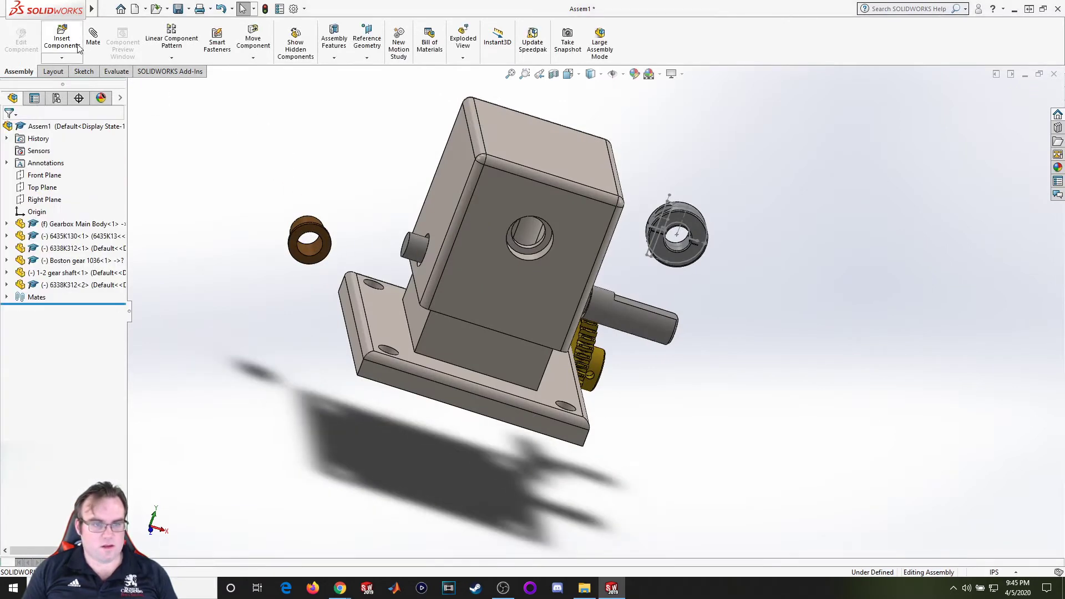
{"action": "left_click", "coordinate": [77, 44]}
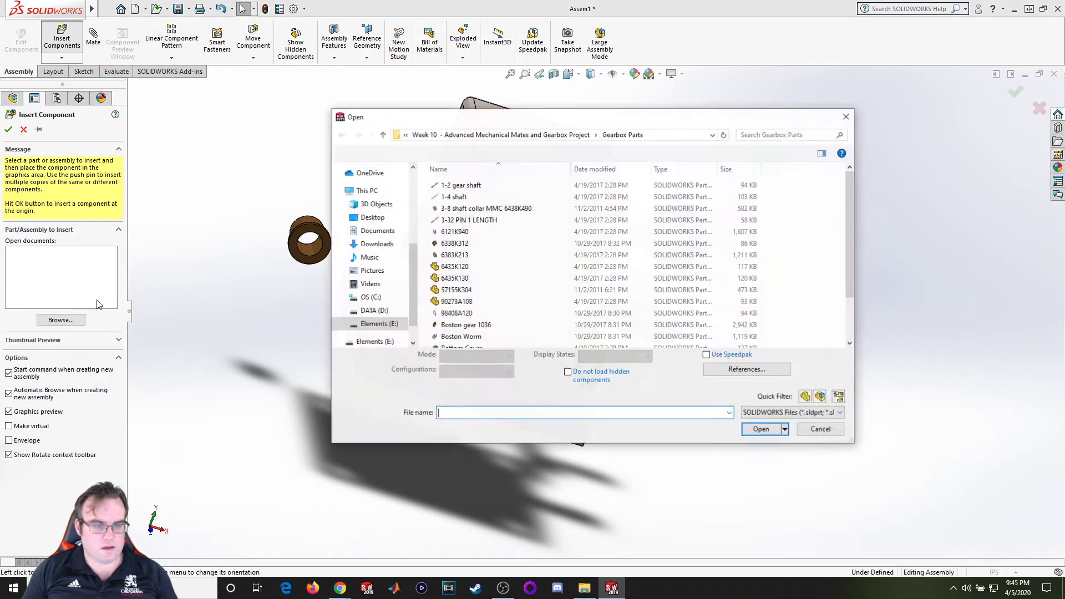
{"action": "left_click", "coordinate": [846, 117]}
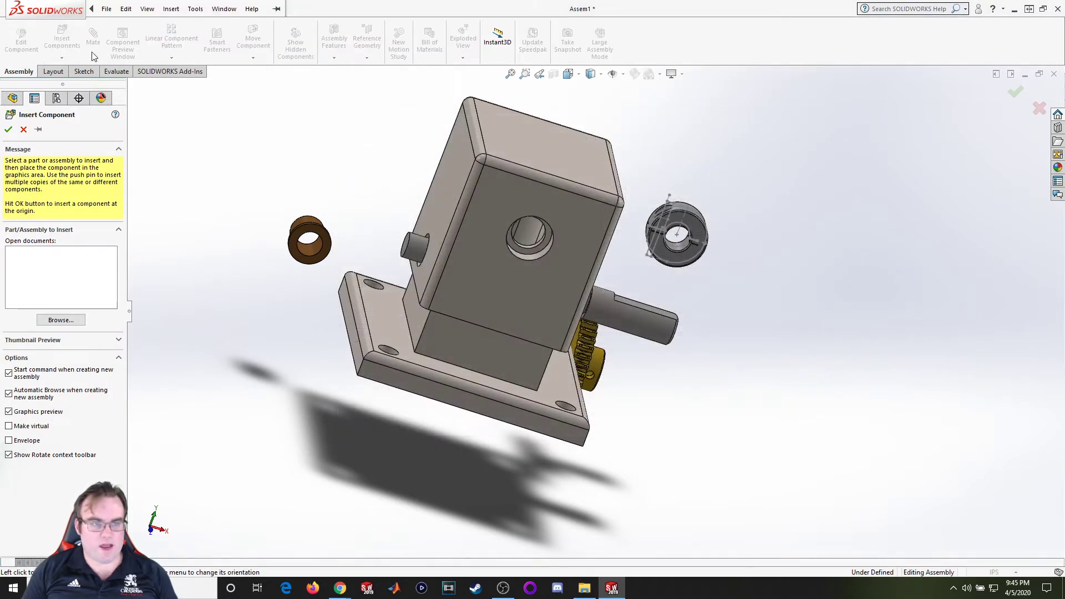
{"action": "left_click", "coordinate": [23, 129]}
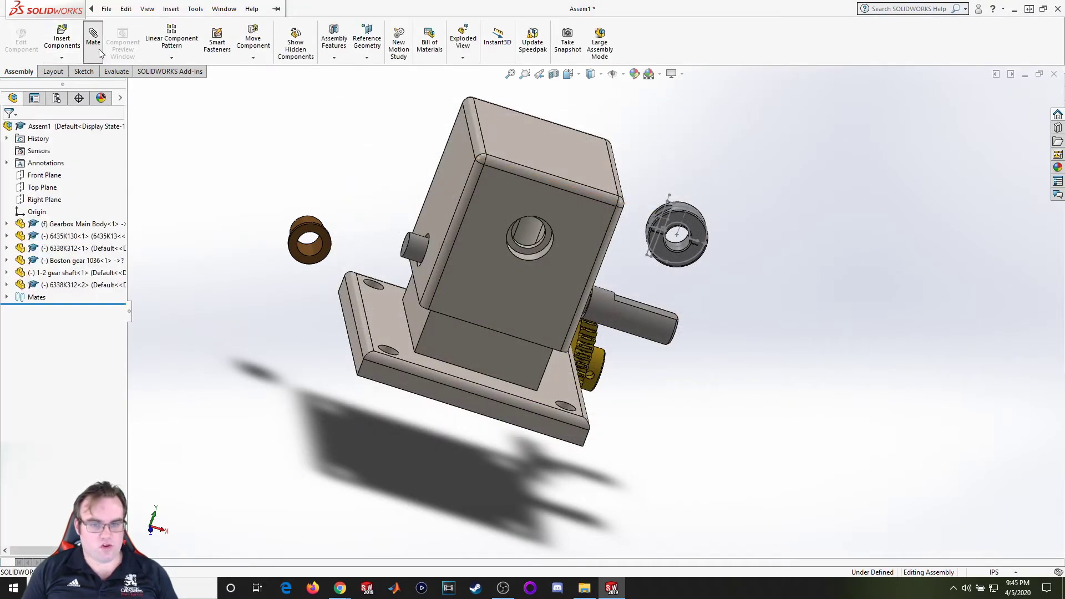
Make the second bushing's bore concentric with the housing's other boss.
{"action": "left_click", "coordinate": [101, 53]}
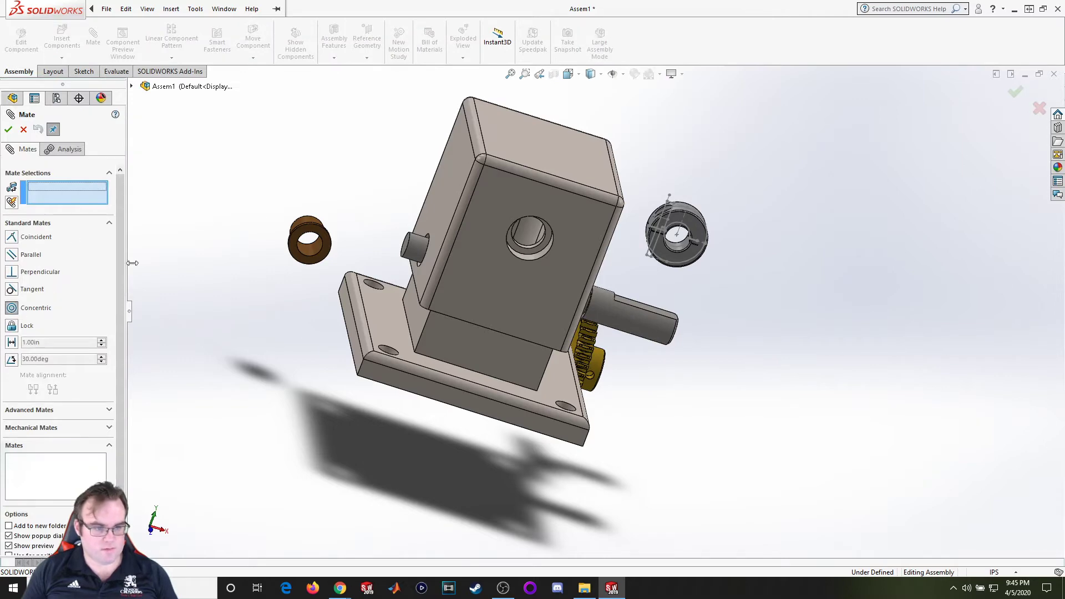
{"action": "scroll", "coordinate": [366, 251], "scroll_direction": "down", "scroll_amount": 6}
{"action": "left_click", "coordinate": [439, 244]}
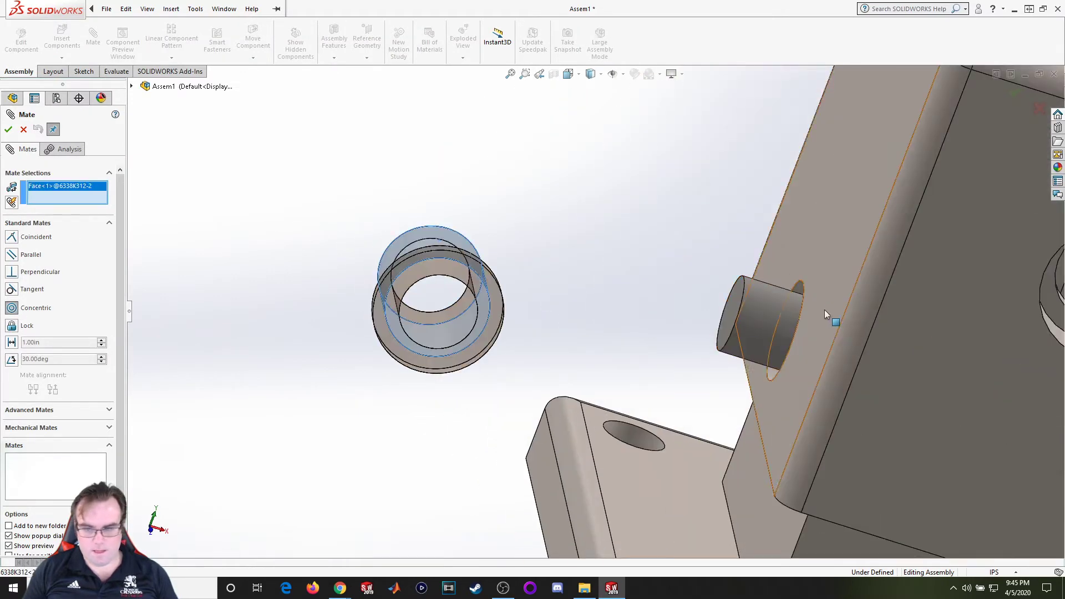
{"action": "scroll", "coordinate": [818, 302], "scroll_direction": "down", "scroll_amount": 5}
{"action": "left_click", "coordinate": [667, 256]}
{"action": "left_click", "coordinate": [8, 130]}
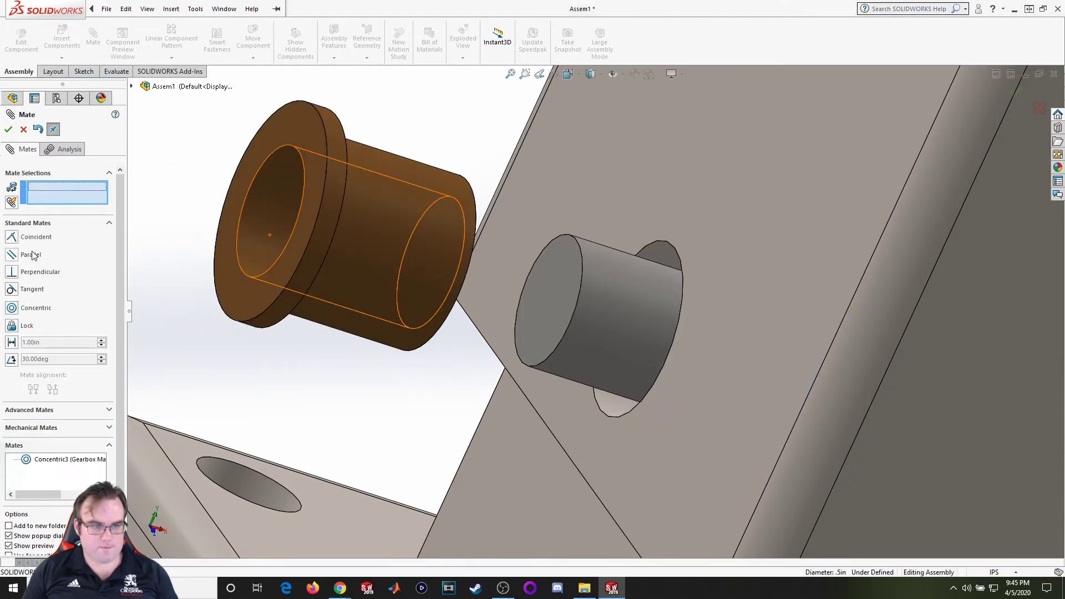
Mate the bushing flange coincident with the housing face so it sits flush.
{"action": "left_click", "coordinate": [703, 195]}
{"action": "middle_click_drag", "start_coordinate": [703, 195], "coordinate": [444, 219]}
{"action": "left_click", "coordinate": [444, 219]}
{"action": "scroll", "coordinate": [423, 281], "scroll_direction": "up", "scroll_amount": 5}
{"action": "left_click", "coordinate": [9, 129]}
Drag the 6435K130 shaft collar aside to the upper left of the assembly.
{"action": "scroll", "coordinate": [340, 231], "scroll_direction": "down", "scroll_amount": 5}
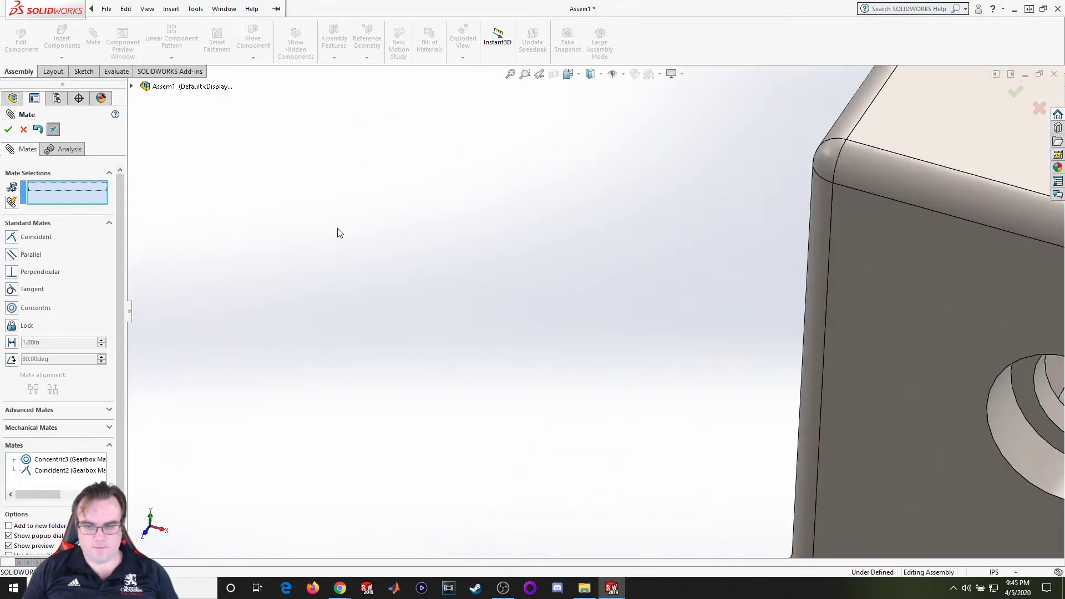
{"action": "middle_click_drag", "start_coordinate": [339, 231], "coordinate": [363, 227]}
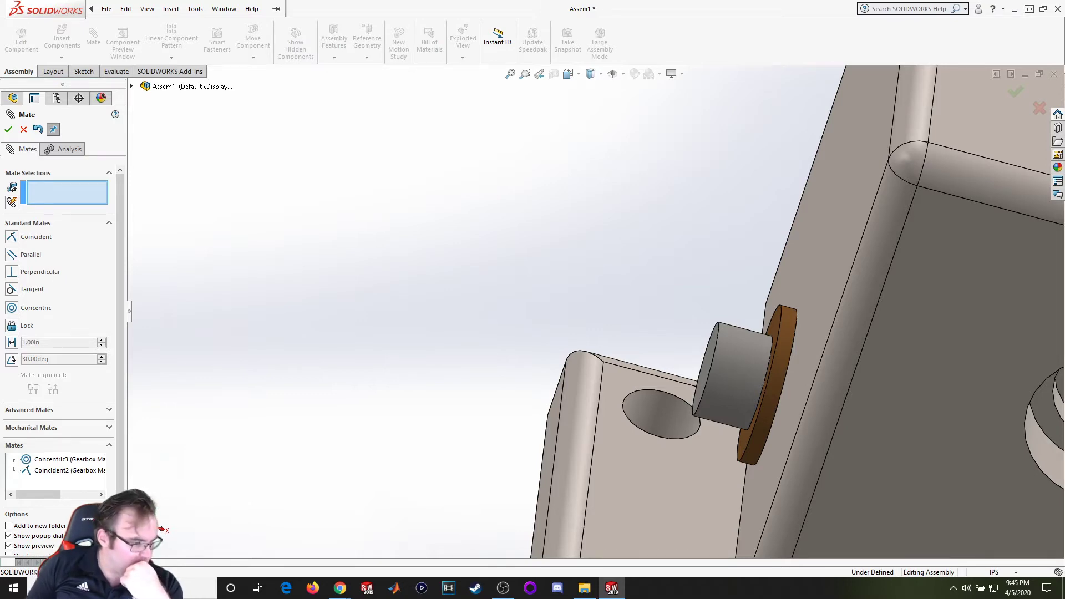
{"action": "scroll", "coordinate": [528, 228], "scroll_direction": "up", "scroll_amount": 5}
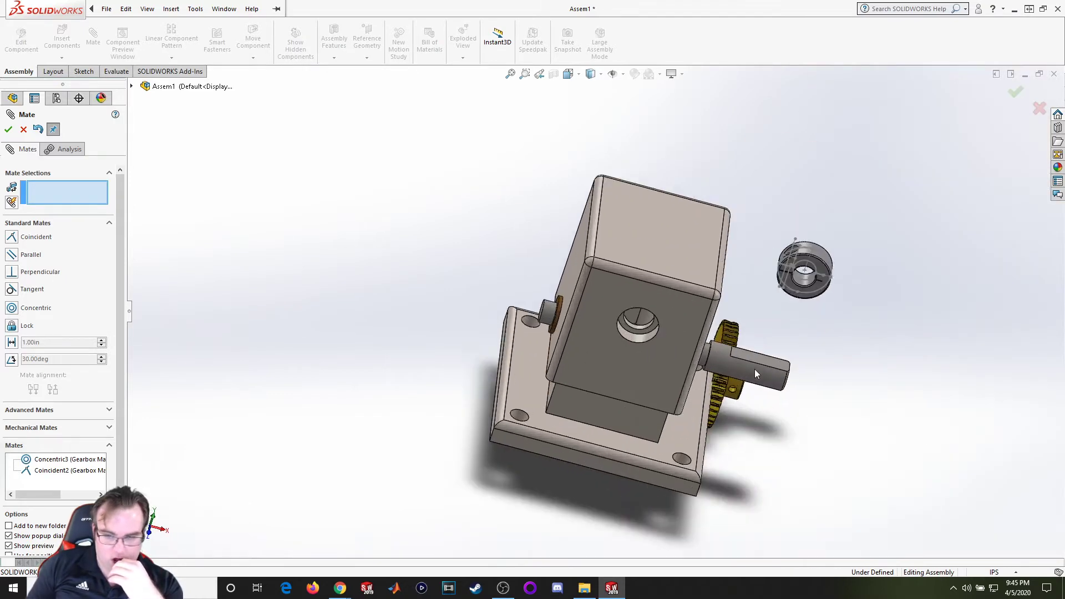
{"action": "scroll", "coordinate": [761, 383], "scroll_direction": "up", "scroll_amount": 5}
{"action": "scroll", "coordinate": [734, 374], "scroll_direction": "down", "scroll_amount": 4}
{"action": "scroll", "coordinate": [406, 310], "scroll_direction": "down", "scroll_amount": 3}
{"action": "middle_click_drag", "start_coordinate": [405, 309], "coordinate": [394, 309]}
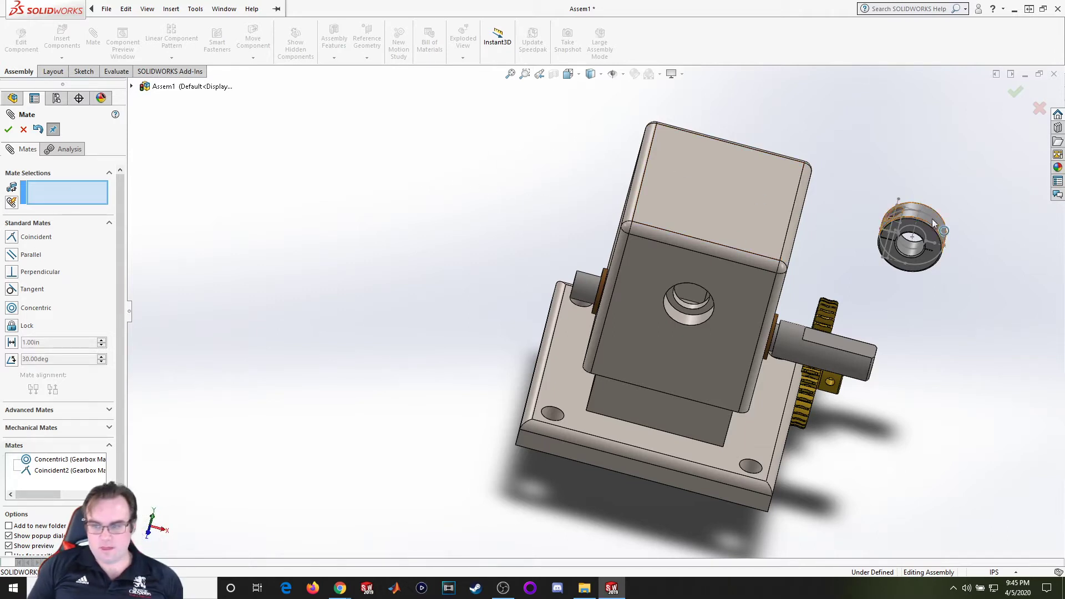
{"action": "left_click", "coordinate": [941, 234]}
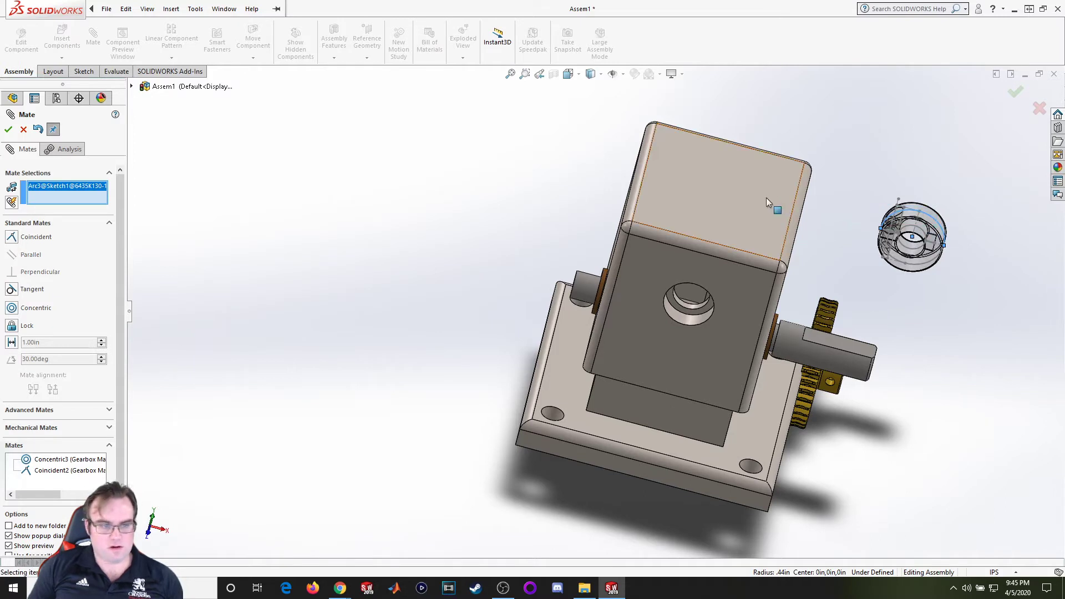
{"action": "key", "text": "Escape"}
{"action": "left_click_drag", "start_coordinate": [929, 263], "coordinate": [460, 250]}
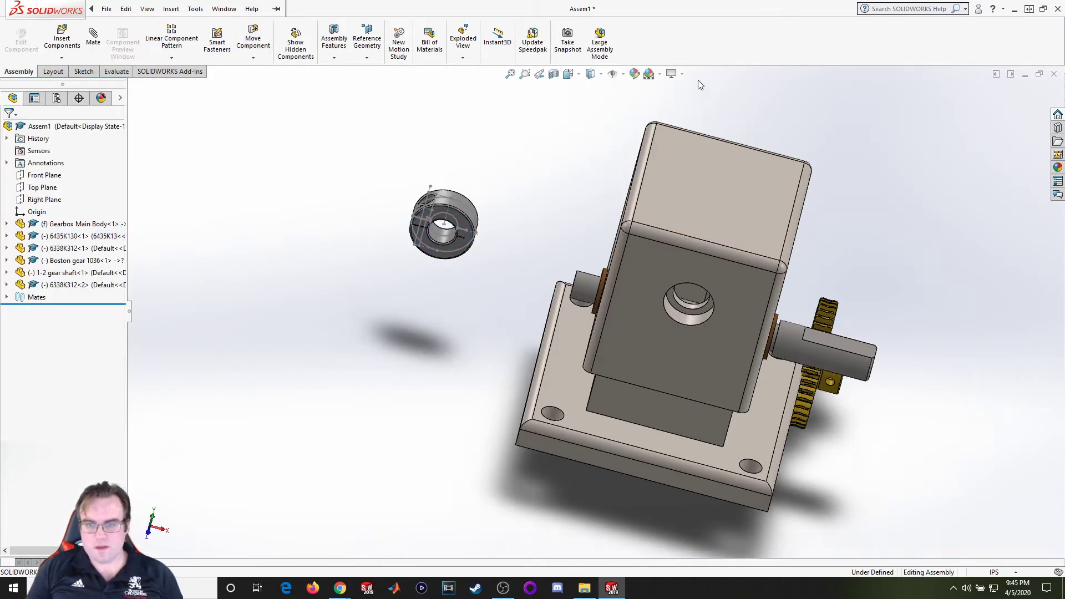
Turn off display of sketch geometry in the view items options.
{"action": "left_click", "coordinate": [623, 75]}
{"action": "left_click", "coordinate": [624, 77]}
{"action": "left_click", "coordinate": [624, 76]}
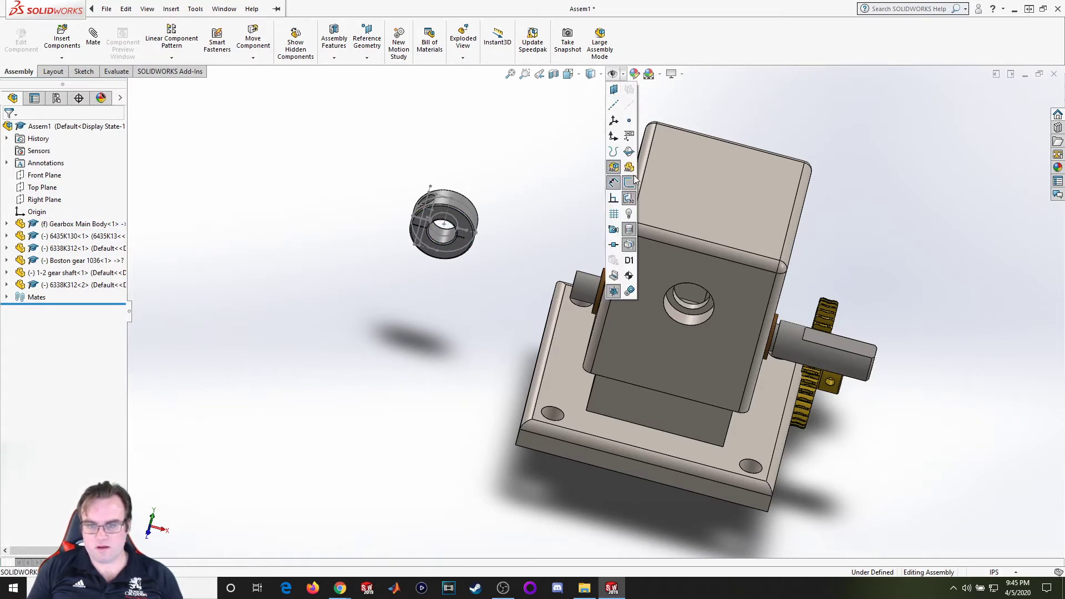
{"action": "left_click", "coordinate": [528, 188]}
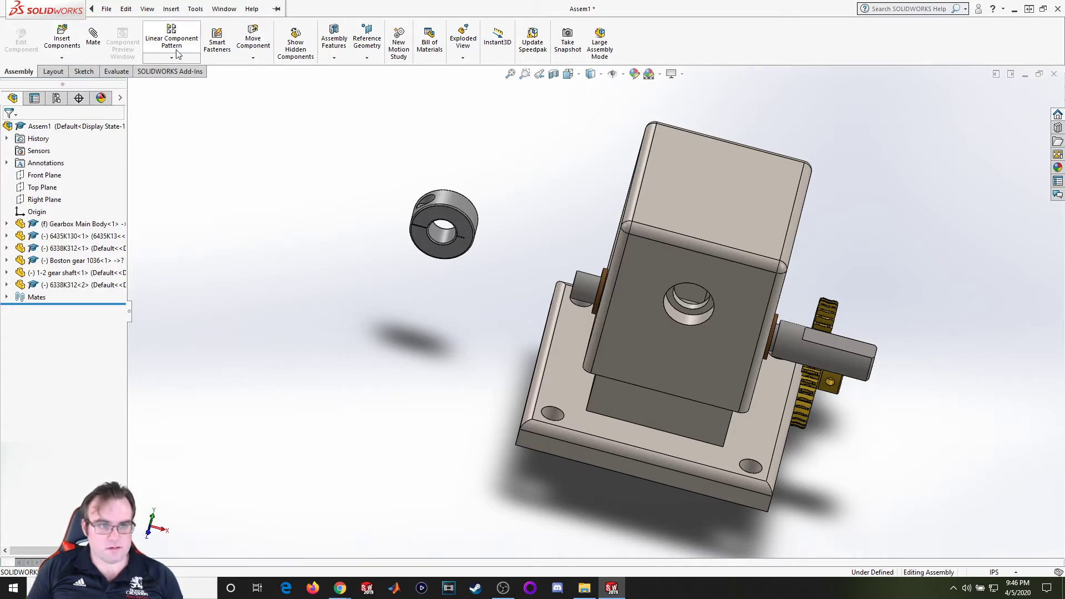
Make the 6435K130 collar's bore concentric with the gear shaft.
{"action": "left_click", "coordinate": [93, 38]}
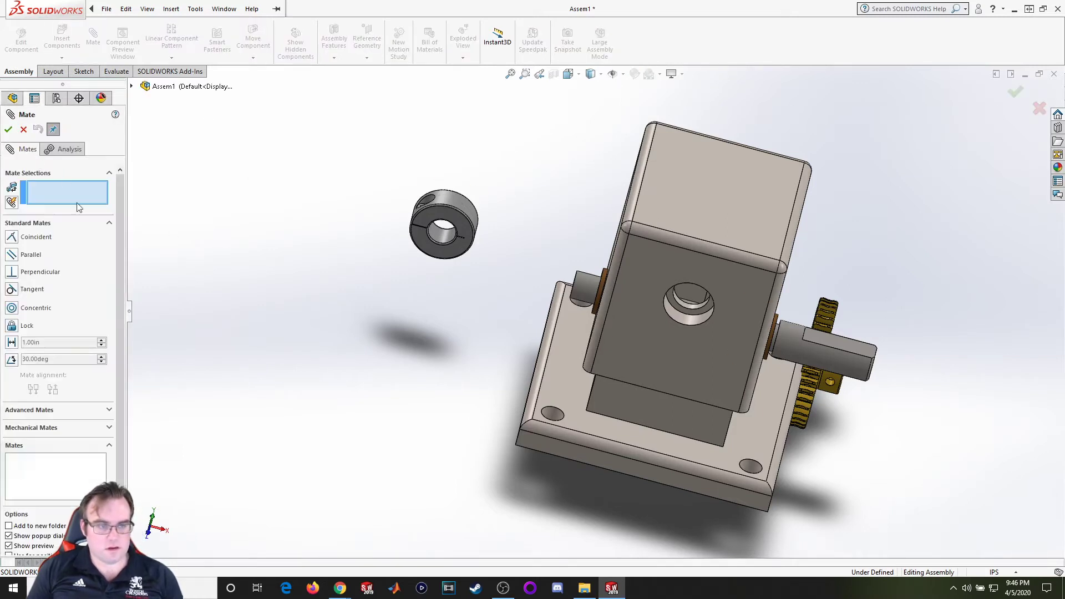
{"action": "scroll", "coordinate": [434, 242], "scroll_direction": "down", "scroll_amount": 4}
{"action": "scroll", "coordinate": [434, 243], "scroll_direction": "down", "scroll_amount": 3}
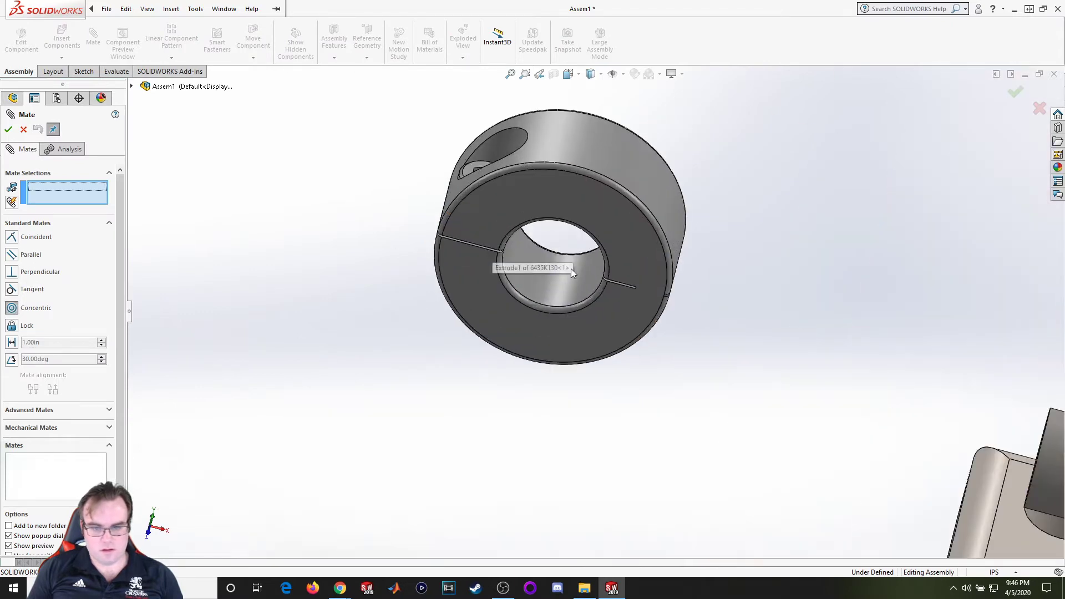
{"action": "left_click", "coordinate": [558, 275]}
{"action": "scroll", "coordinate": [677, 318], "scroll_direction": "up", "scroll_amount": 4}
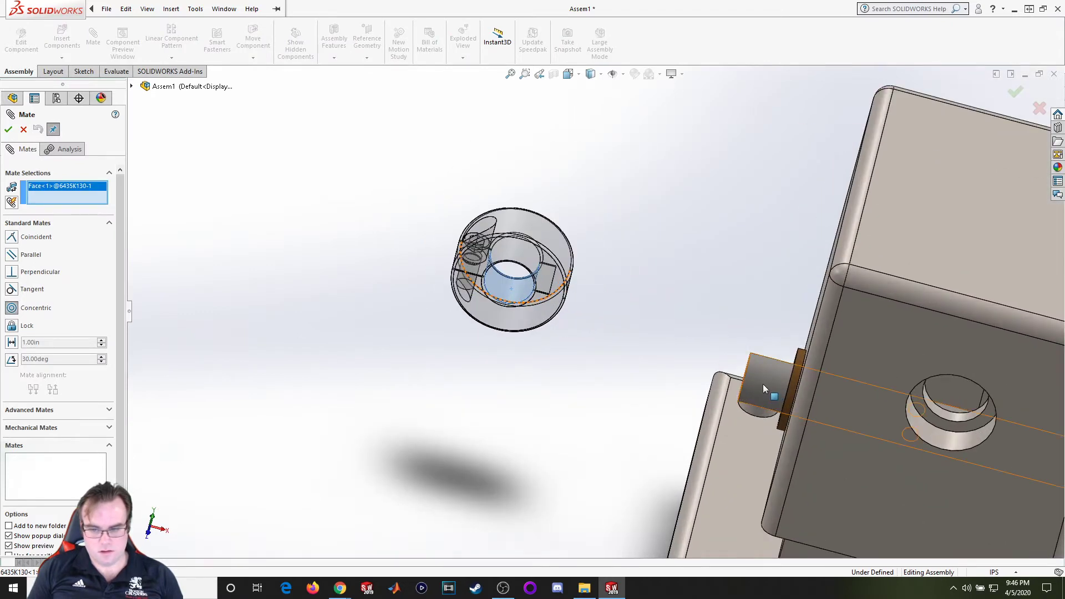
{"action": "left_click", "coordinate": [763, 384]}
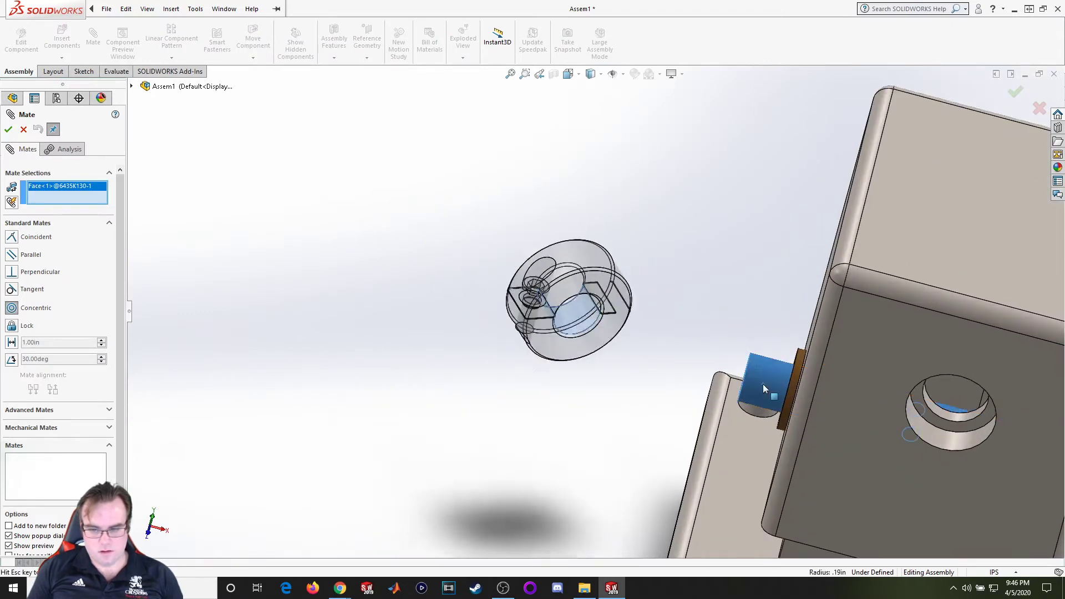
{"action": "left_click", "coordinate": [8, 130]}
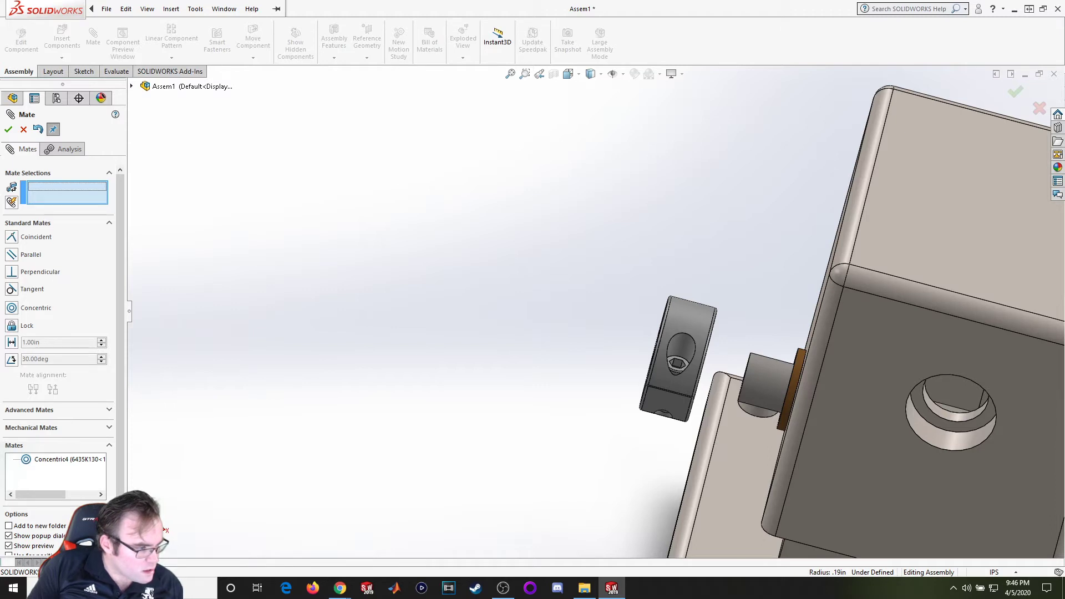
Mate the collar face coincident with the bushing flange face.
{"action": "left_click", "coordinate": [251, 9]}
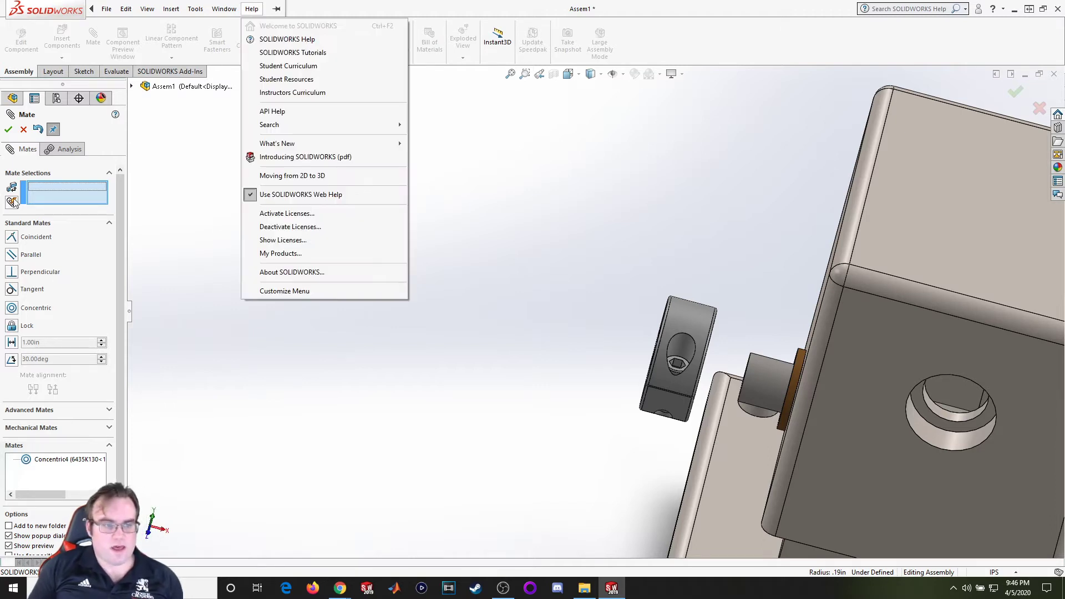
{"action": "left_click", "coordinate": [466, 448]}
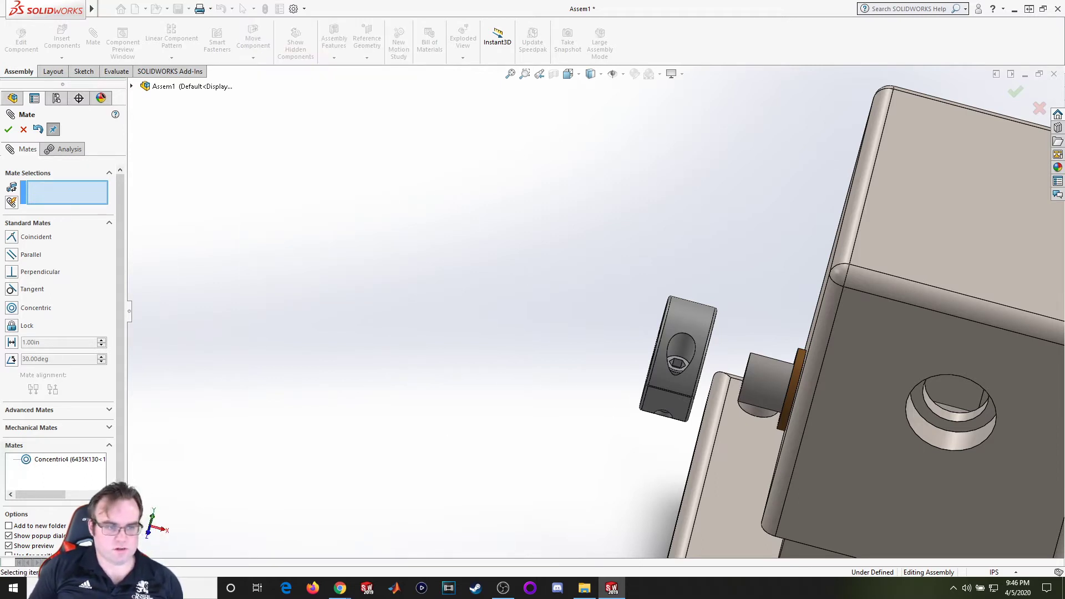
{"action": "middle_click_drag", "start_coordinate": [720, 336], "coordinate": [716, 331]}
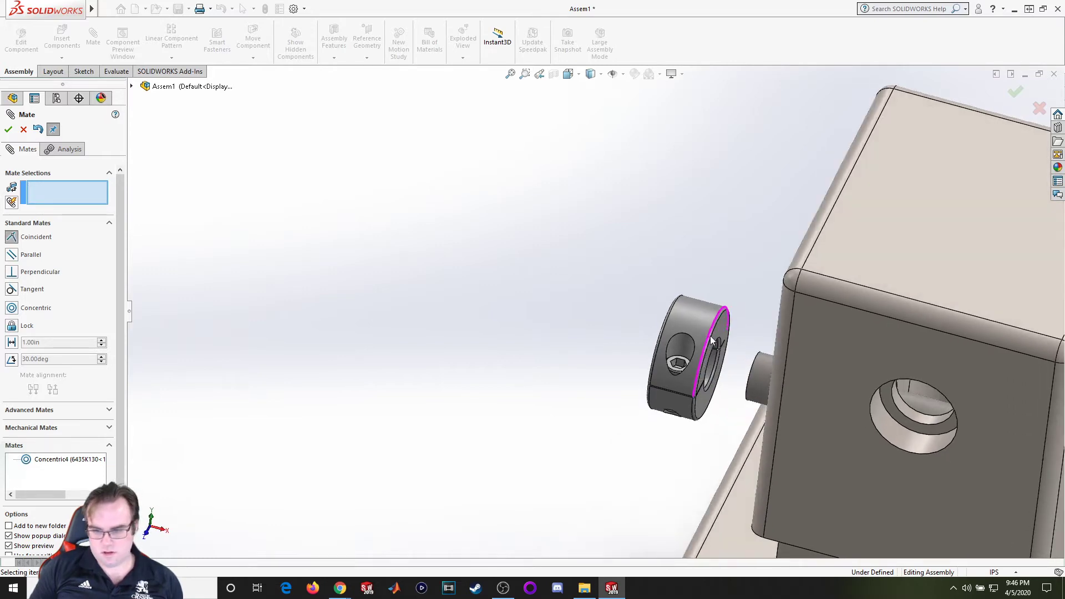
{"action": "scroll", "coordinate": [720, 333], "scroll_direction": "up", "scroll_amount": 5}
{"action": "left_click", "coordinate": [624, 320]}
{"action": "scroll", "coordinate": [643, 332], "scroll_direction": "down", "scroll_amount": 4}
{"action": "middle_click_drag", "start_coordinate": [643, 333], "coordinate": [598, 370]}
{"action": "scroll", "coordinate": [598, 371], "scroll_direction": "up", "scroll_amount": 5}
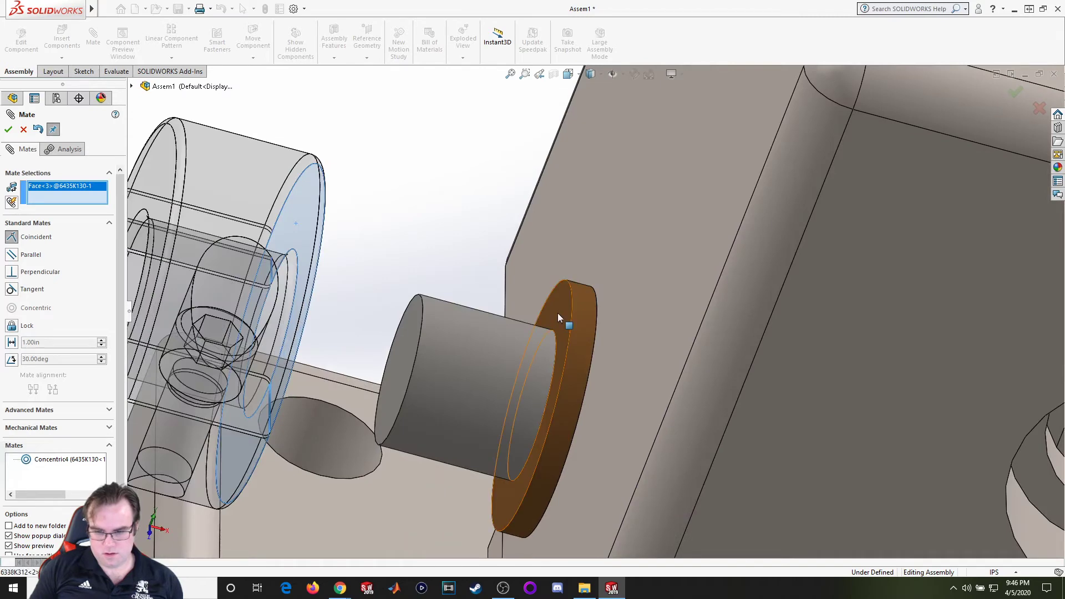
{"action": "left_click", "coordinate": [557, 313]}
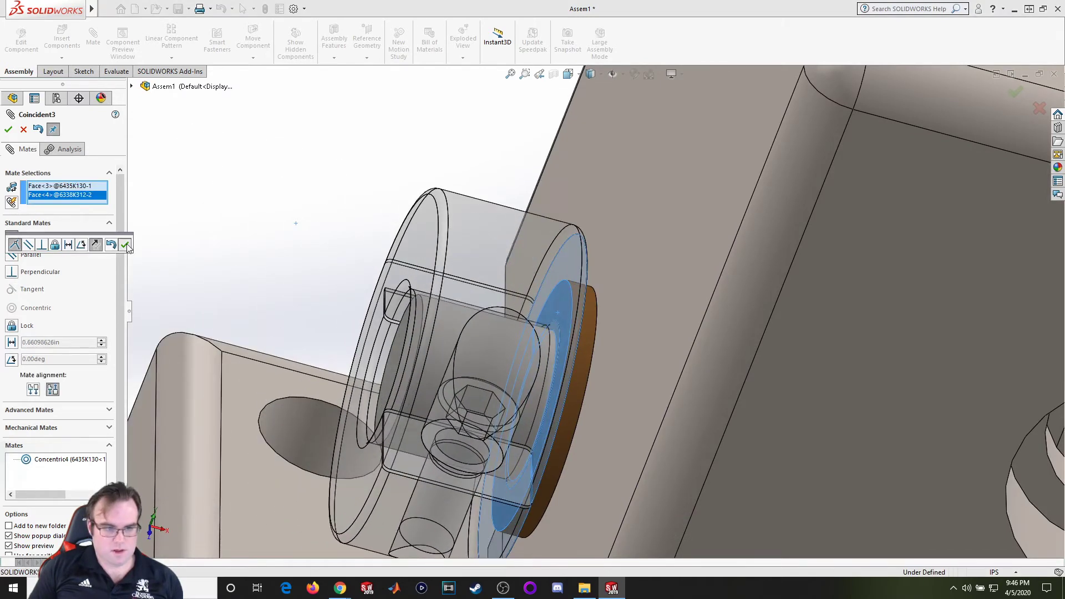
{"action": "left_click", "coordinate": [125, 245]}
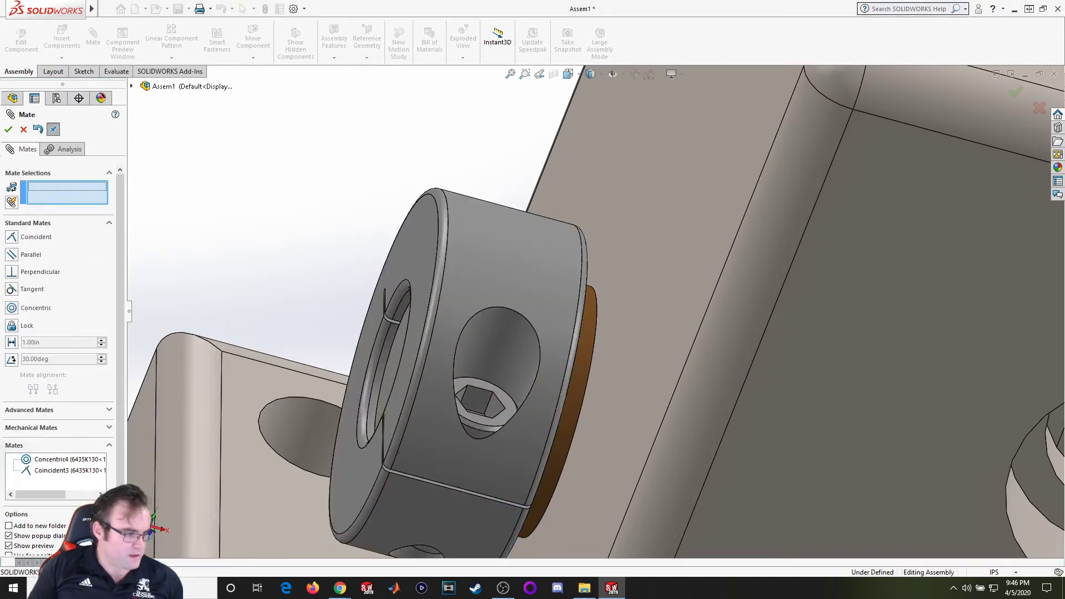
{"action": "key", "text": "alt+Tab"}
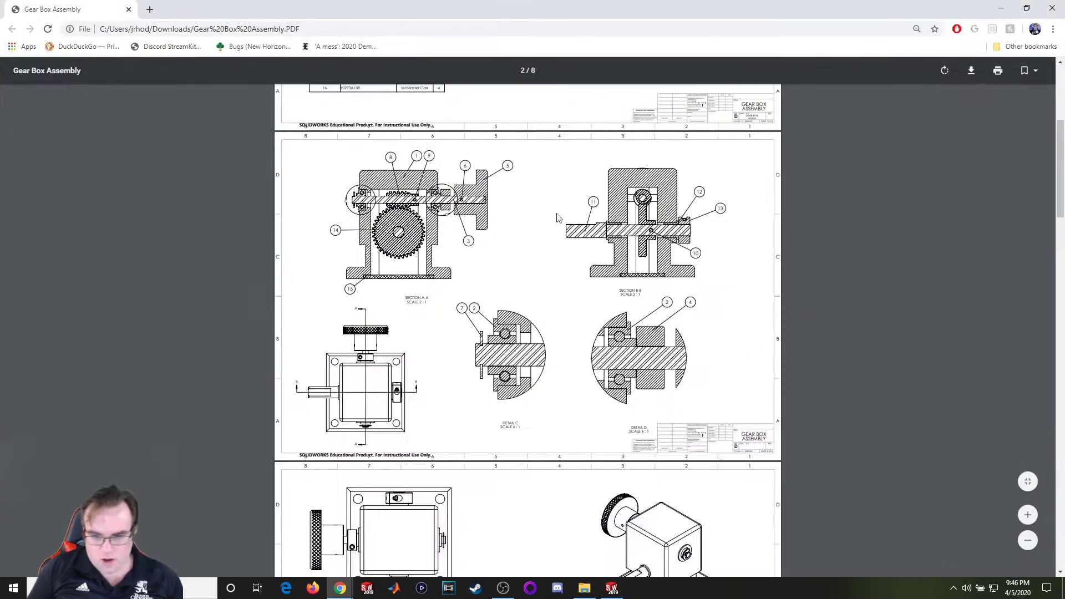
{"action": "scroll", "coordinate": [614, 279], "scroll_direction": "up", "scroll_amount": 2, "text": "ctrl"}
{"action": "scroll", "coordinate": [614, 279], "scroll_direction": "up", "scroll_amount": 1, "text": "ctrl"}
{"action": "scroll", "coordinate": [529, 263], "scroll_direction": "down", "scroll_amount": 10}
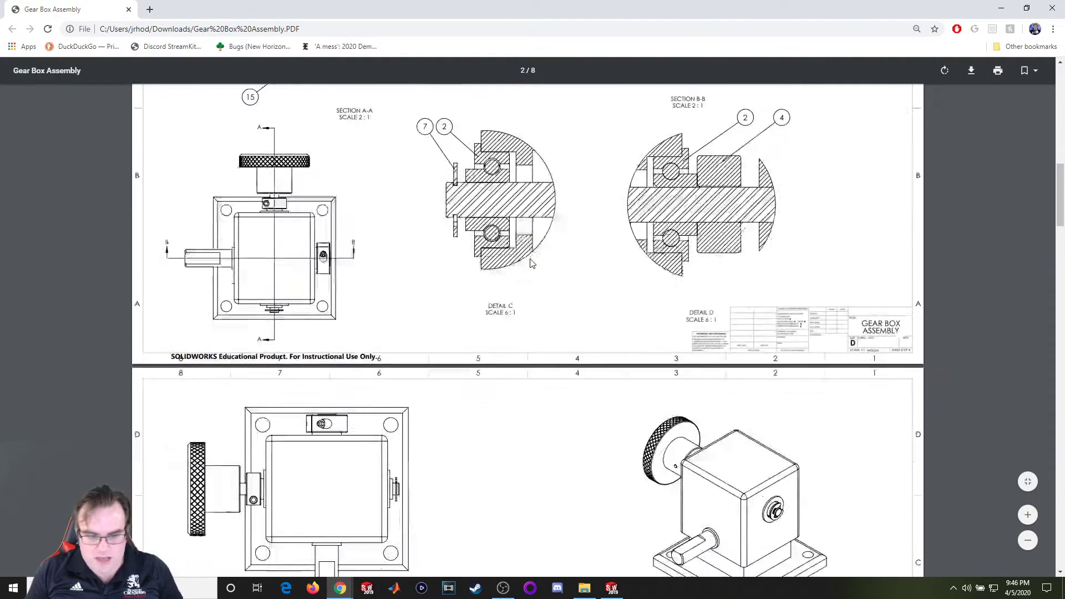
{"action": "scroll", "coordinate": [530, 264], "scroll_direction": "up", "scroll_amount": 1}
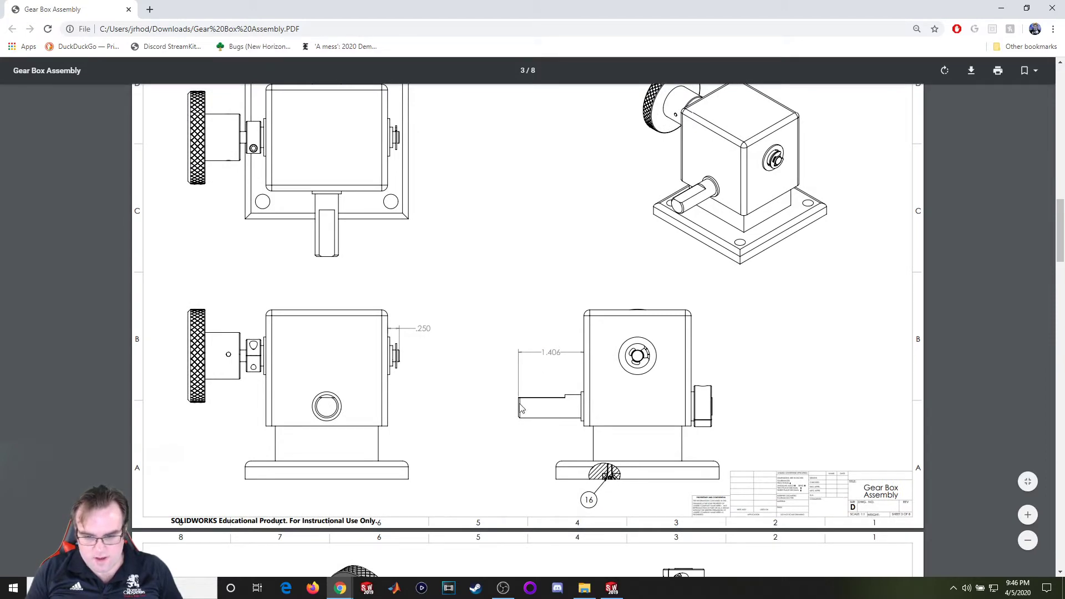
{"action": "left_click", "coordinate": [1001, 9]}
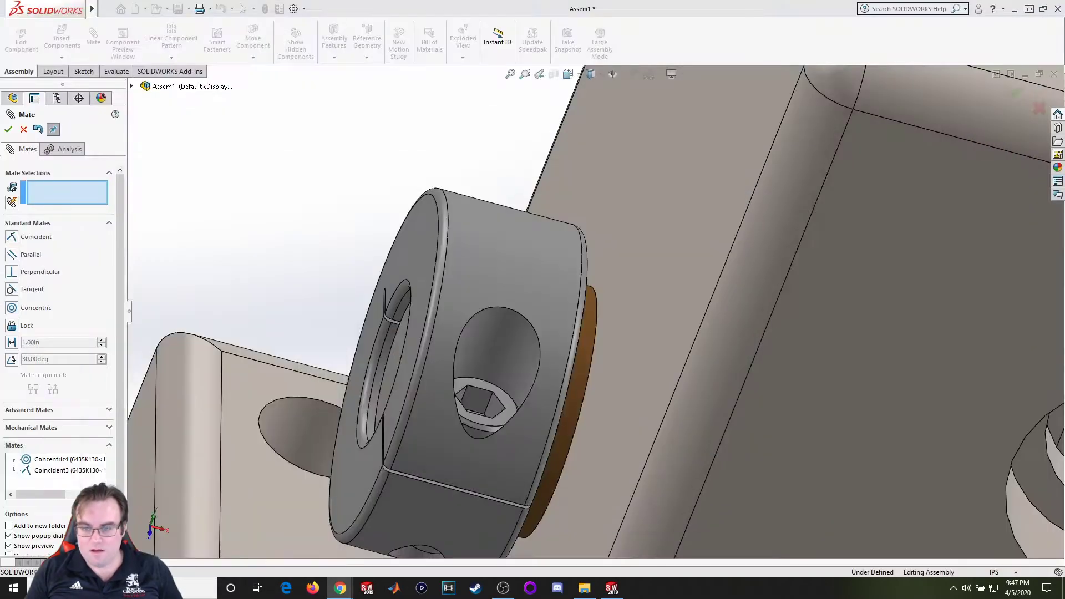
Add a 1.406in Distance mate between the 1-2 gear shaft's end face and the housing side face.
{"action": "scroll", "coordinate": [451, 349], "scroll_direction": "down", "scroll_amount": 5}
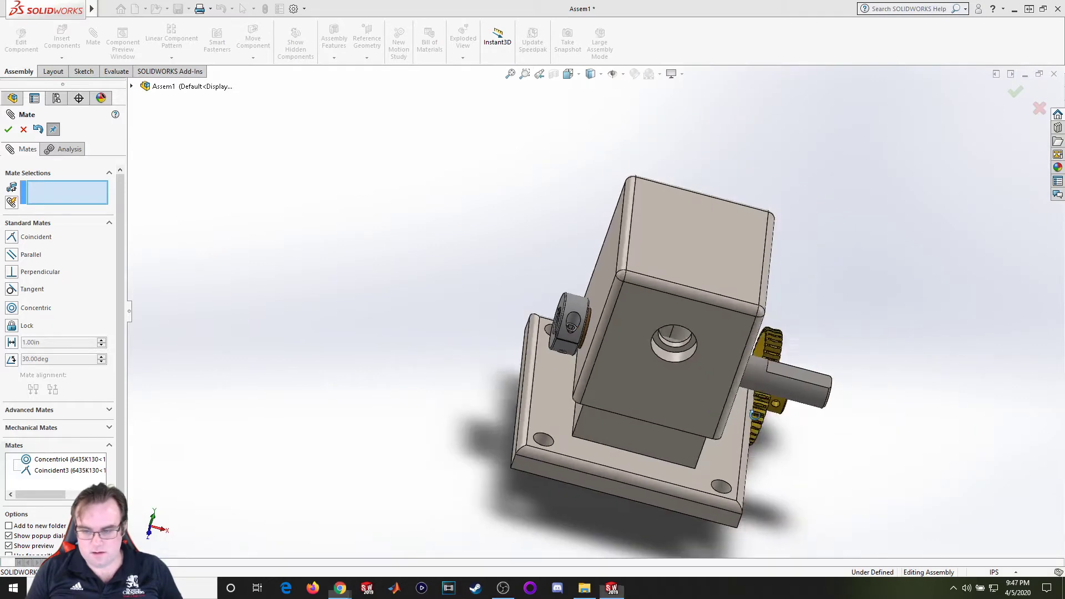
{"action": "left_click", "coordinate": [11, 342]}
{"action": "scroll", "coordinate": [809, 446], "scroll_direction": "up", "scroll_amount": 5}
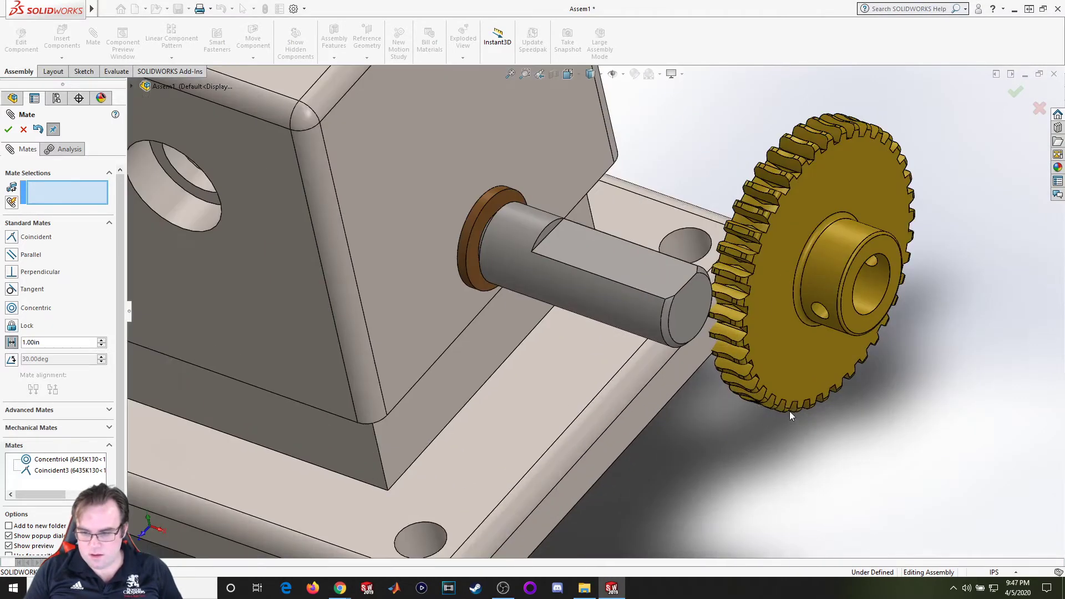
{"action": "left_click", "coordinate": [698, 318]}
{"action": "left_click", "coordinate": [417, 151]}
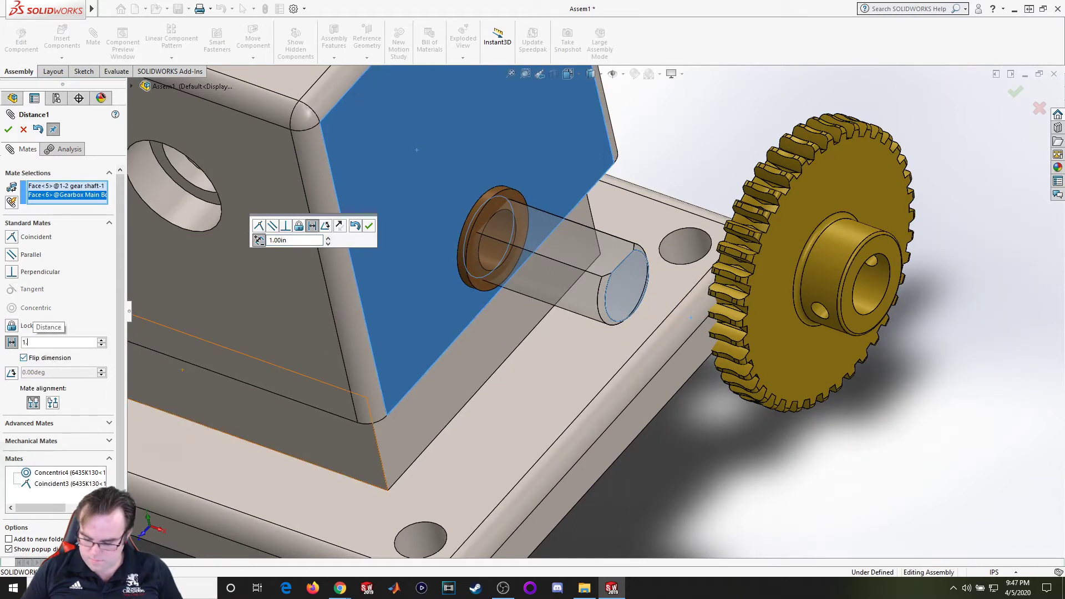
{"action": "type", "text": "1.406"}
{"action": "key", "text": "Return"}
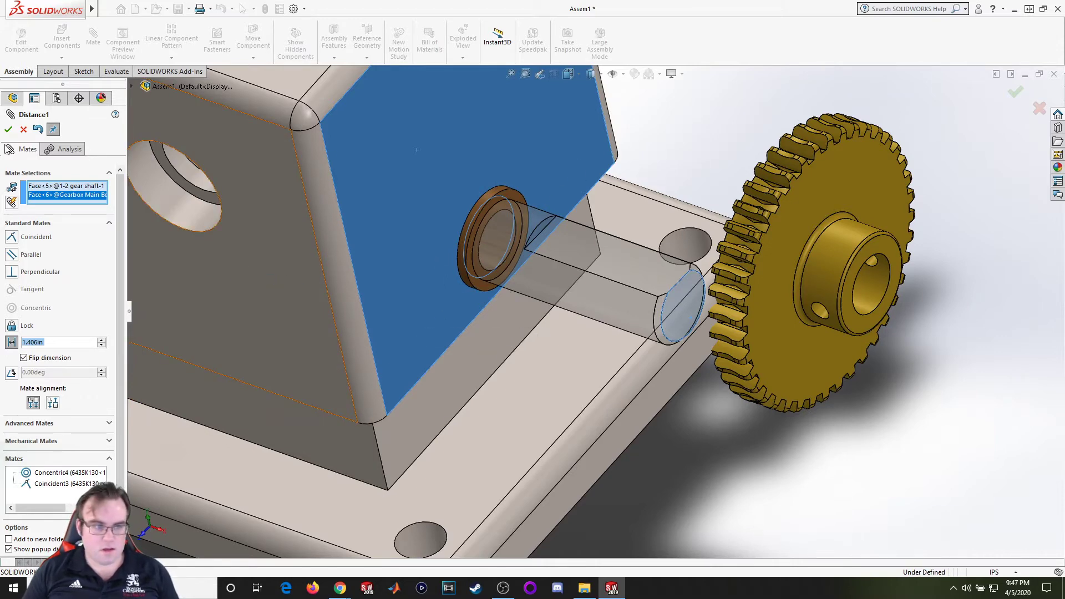
{"action": "left_click", "coordinate": [8, 130]}
{"action": "scroll", "coordinate": [625, 329], "scroll_direction": "down", "scroll_amount": 3}
{"action": "scroll", "coordinate": [625, 329], "scroll_direction": "up", "scroll_amount": 5}
{"action": "middle_click_drag", "start_coordinate": [565, 329], "coordinate": [454, 316]}
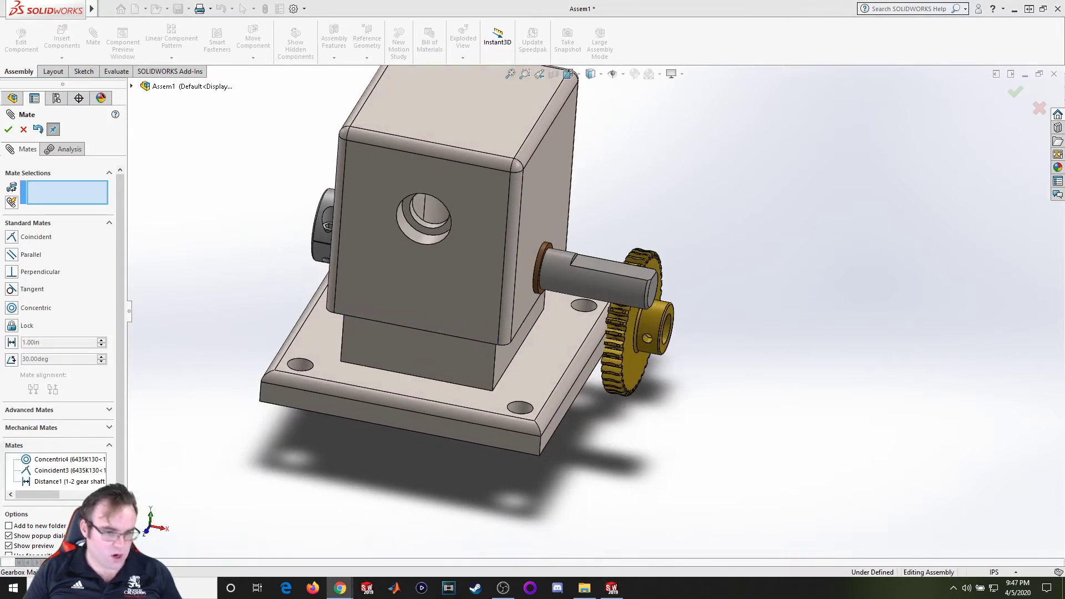
{"action": "left_click", "coordinate": [8, 130]}
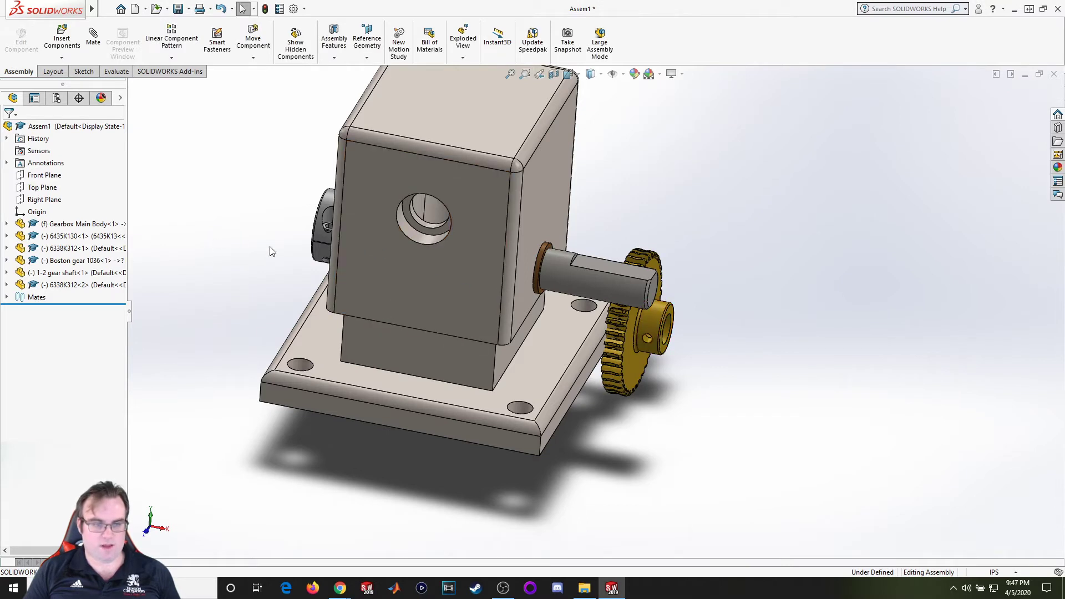
Hide the gearbox housing and mate the Boston gear's bore concentric to the shaft, alignment flipped.
{"action": "right_click", "coordinate": [399, 159]}
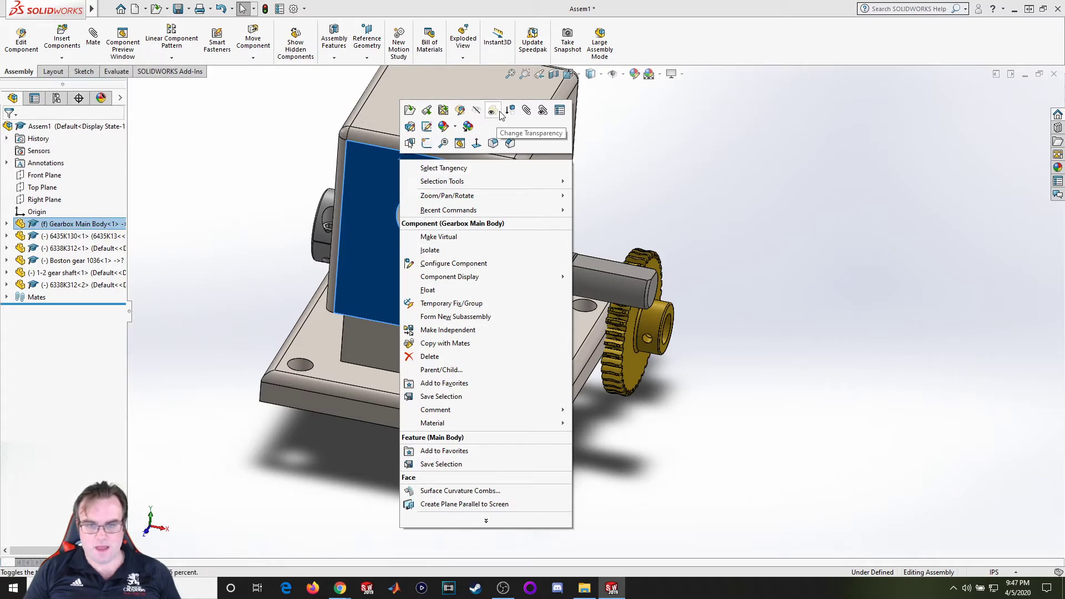
{"action": "left_click", "coordinate": [478, 111]}
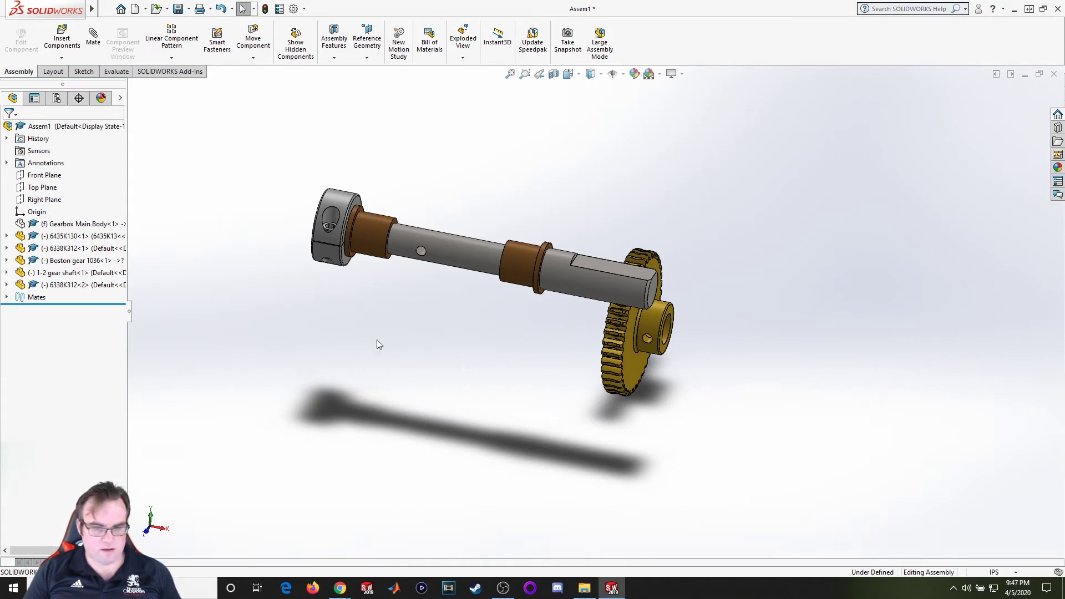
{"action": "left_click", "coordinate": [93, 37]}
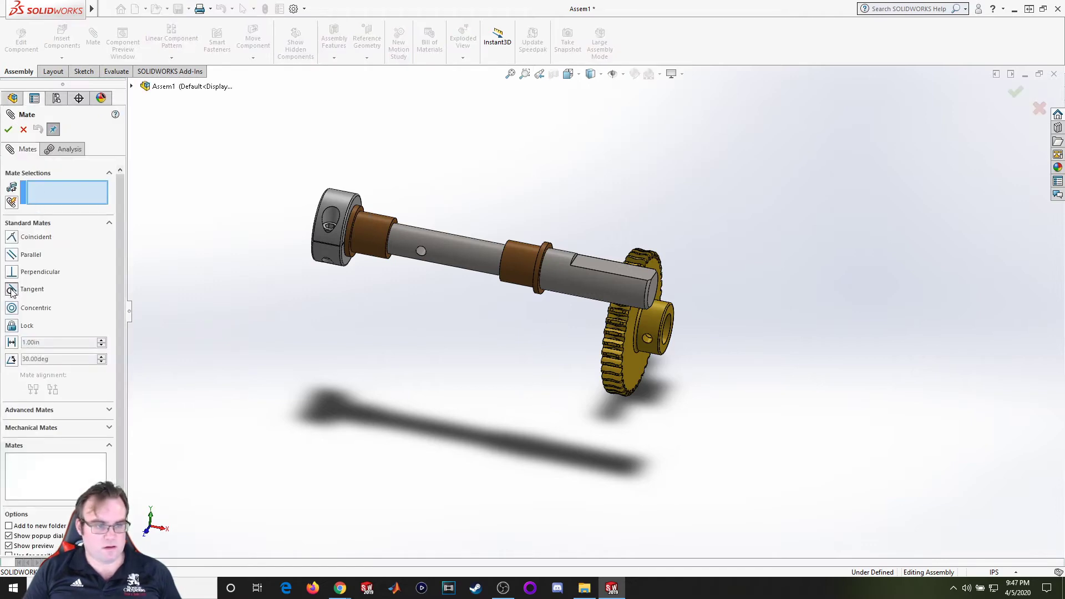
{"action": "scroll", "coordinate": [664, 333], "scroll_direction": "down", "scroll_amount": 3}
{"action": "scroll", "coordinate": [663, 333], "scroll_direction": "down", "scroll_amount": 2}
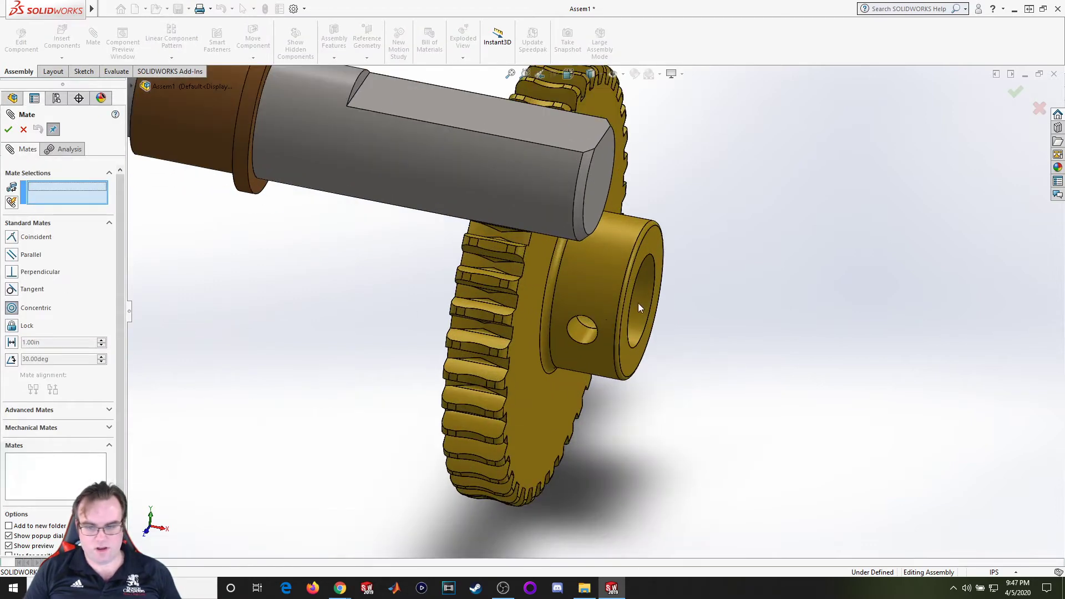
{"action": "left_click", "coordinate": [642, 309]}
{"action": "scroll", "coordinate": [634, 310], "scroll_direction": "up", "scroll_amount": 2}
{"action": "scroll", "coordinate": [466, 282], "scroll_direction": "up", "scroll_amount": 2}
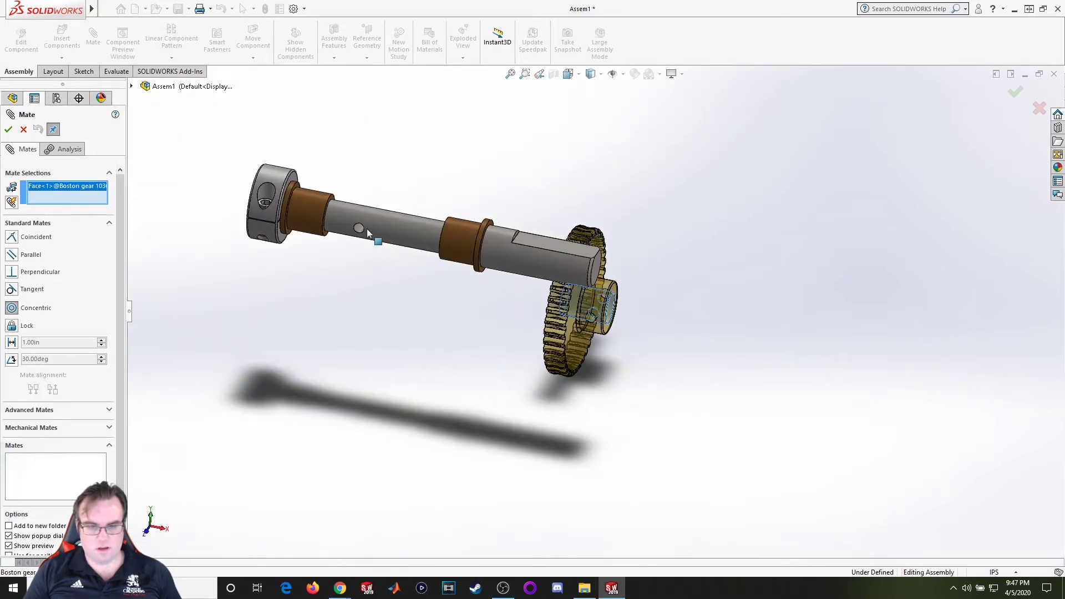
{"action": "left_click", "coordinate": [389, 222]}
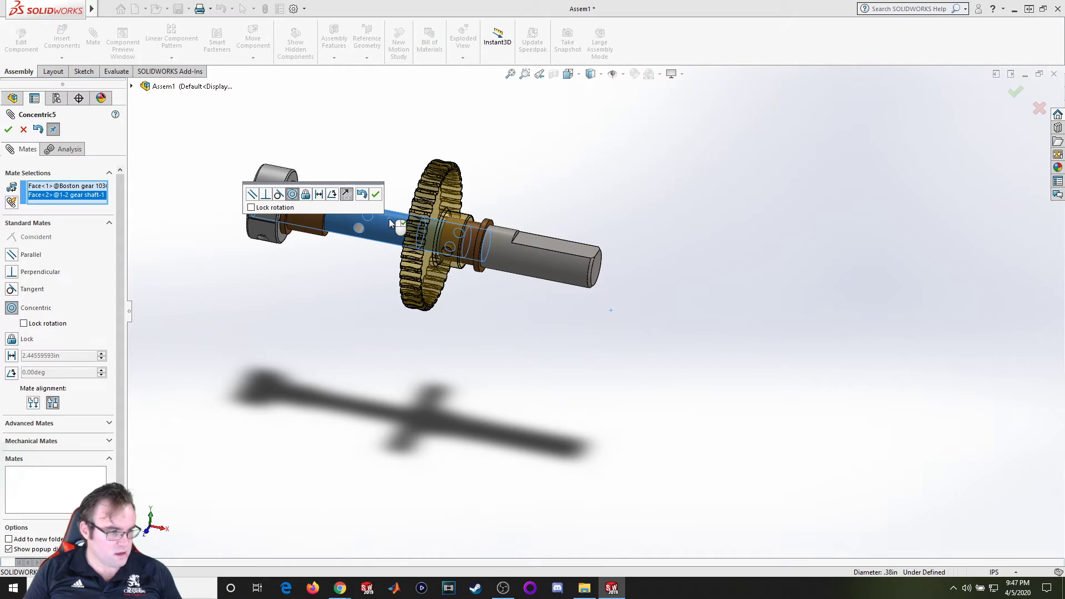
{"action": "left_click", "coordinate": [53, 404]}
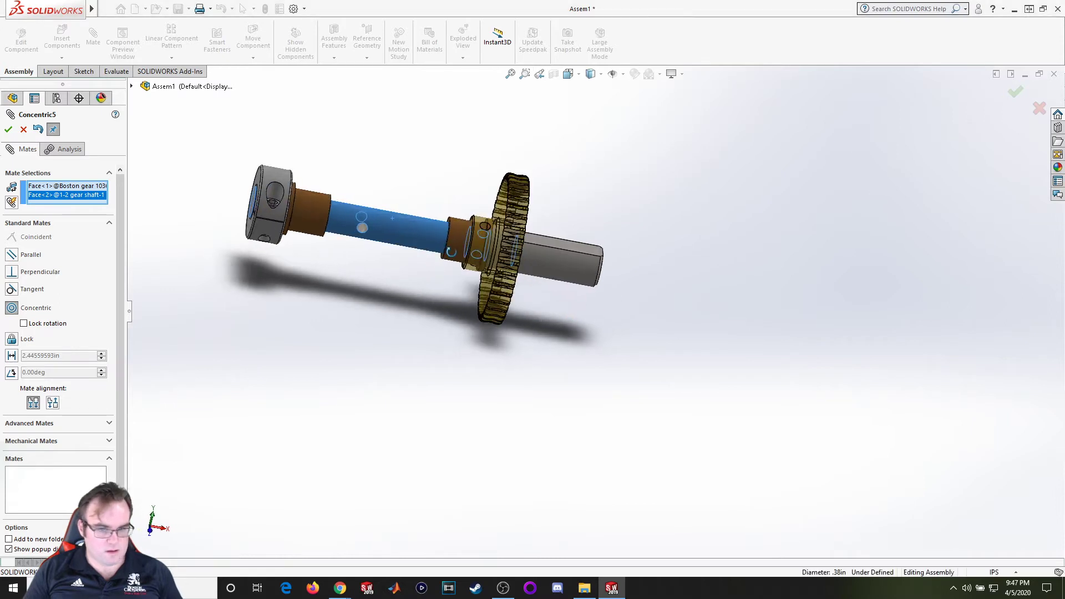
{"action": "left_click", "coordinate": [8, 129]}
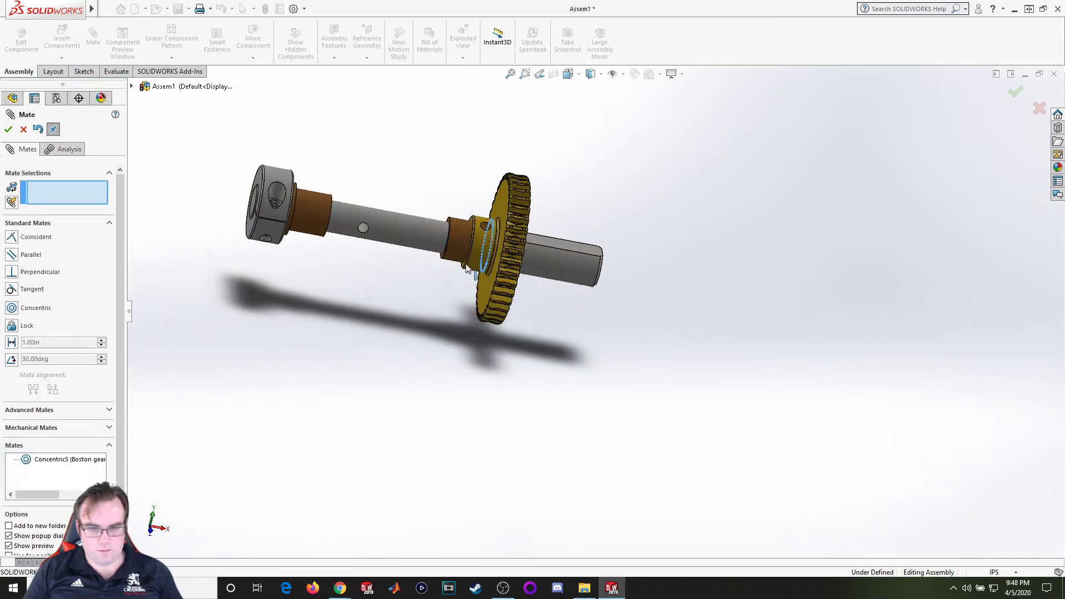
Align the gear hub's hole concentric with the shaft's cross hole.
{"action": "left_click_drag", "start_coordinate": [507, 269], "coordinate": [438, 277]}
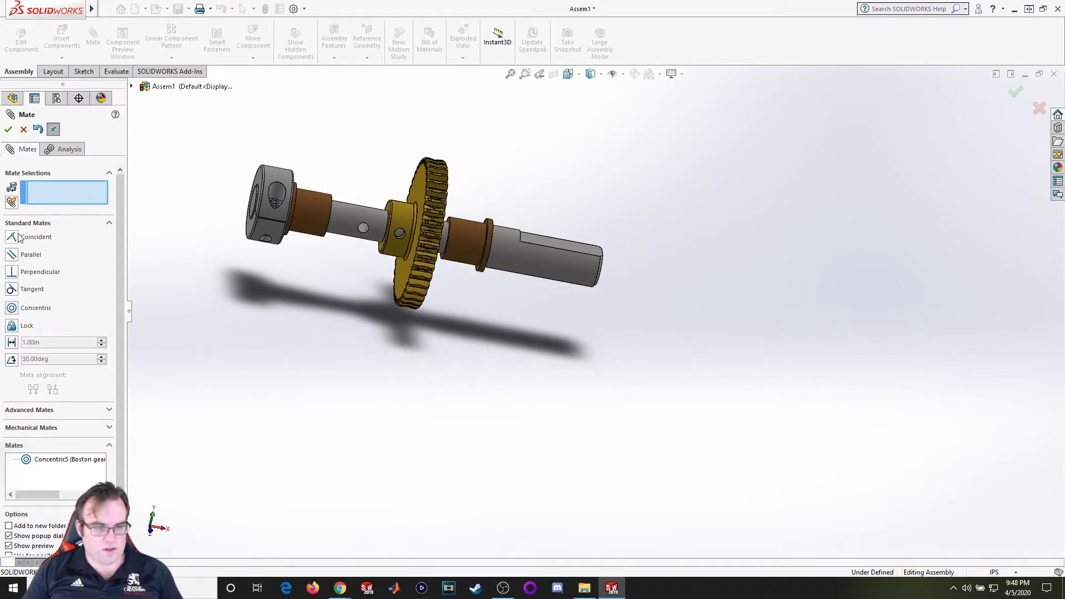
{"action": "left_click", "coordinate": [12, 308]}
{"action": "scroll", "coordinate": [399, 234], "scroll_direction": "down", "scroll_amount": 3}
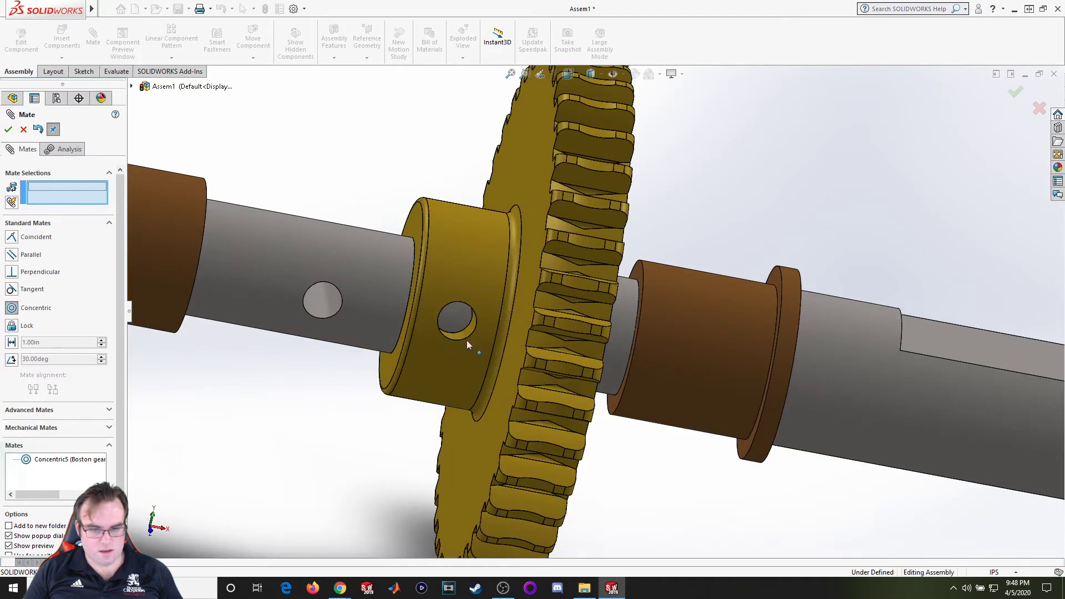
{"action": "scroll", "coordinate": [467, 341], "scroll_direction": "down", "scroll_amount": 3}
{"action": "left_click", "coordinate": [522, 327]}
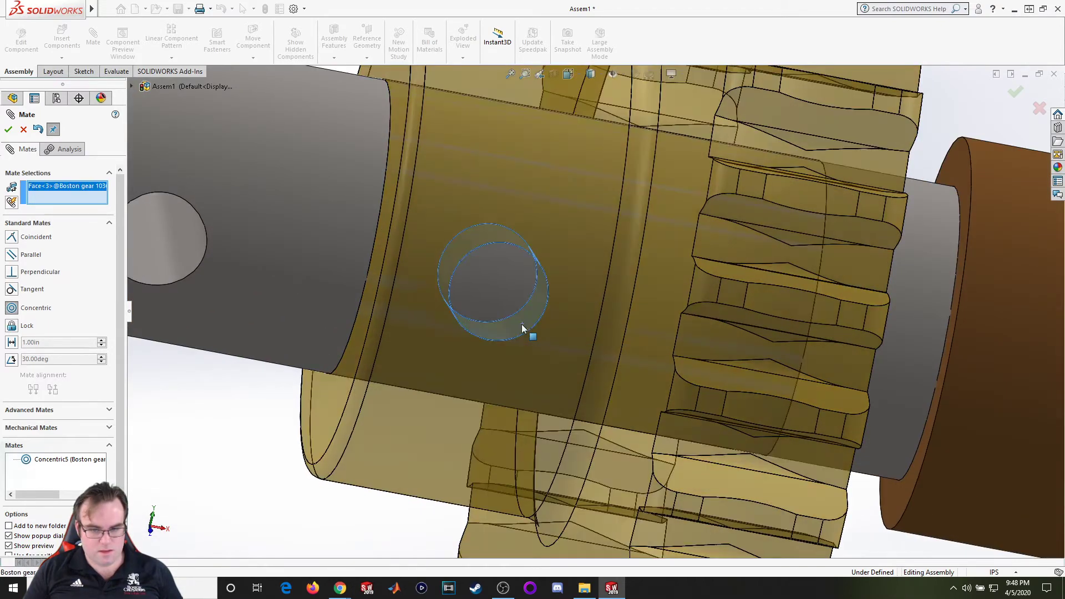
{"action": "left_click", "coordinate": [161, 252]}
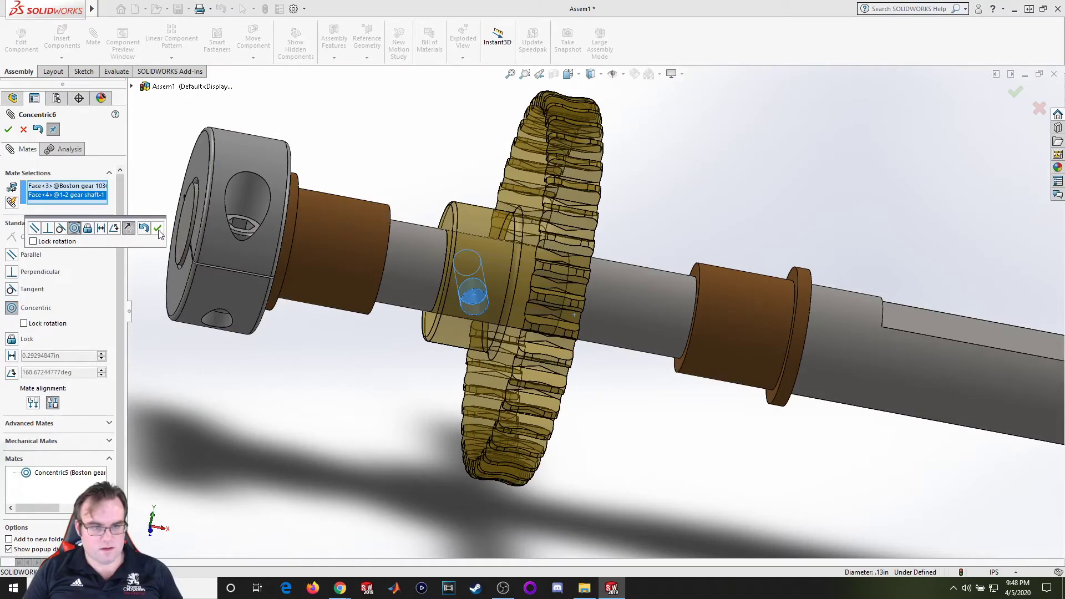
{"action": "left_click", "coordinate": [158, 229]}
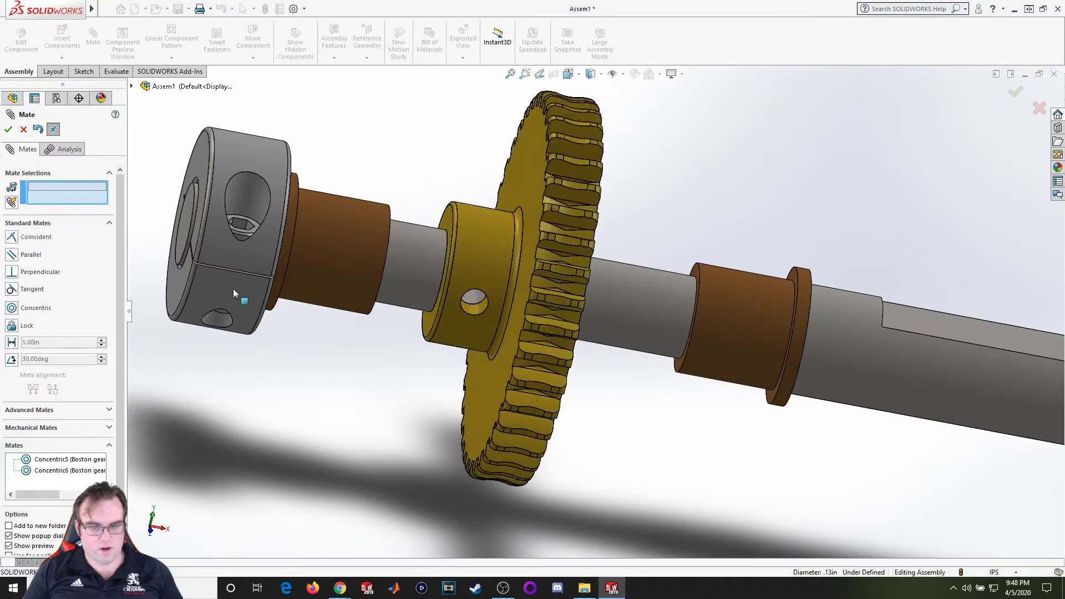
{"action": "key", "text": "Escape"}
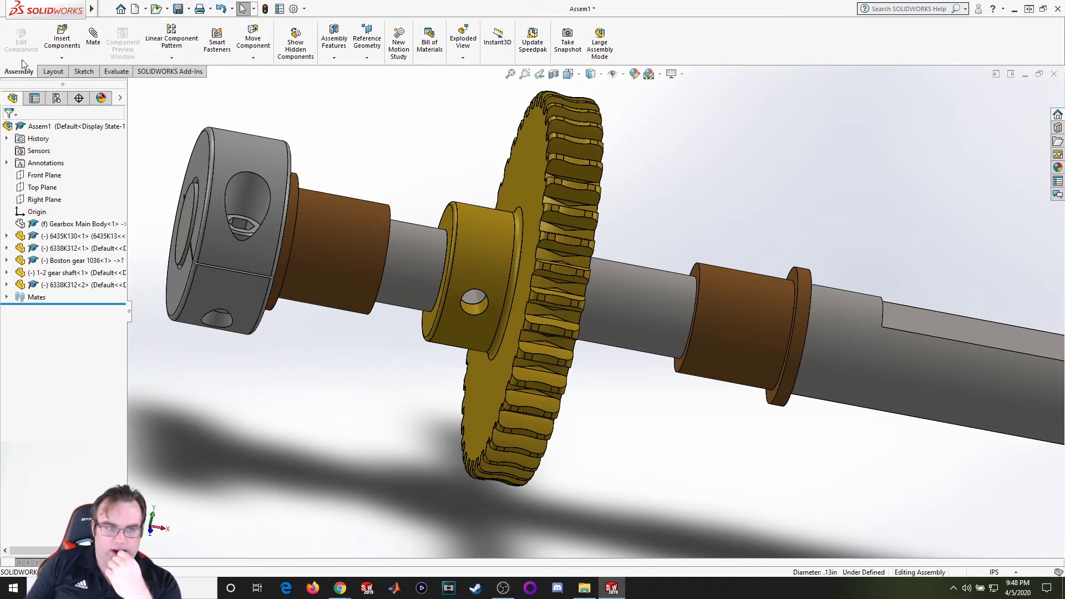
Insert dowel pin_ai in the DPM 0.125x0.625 configuration beside the Boston gear.
{"action": "left_click", "coordinate": [63, 40]}
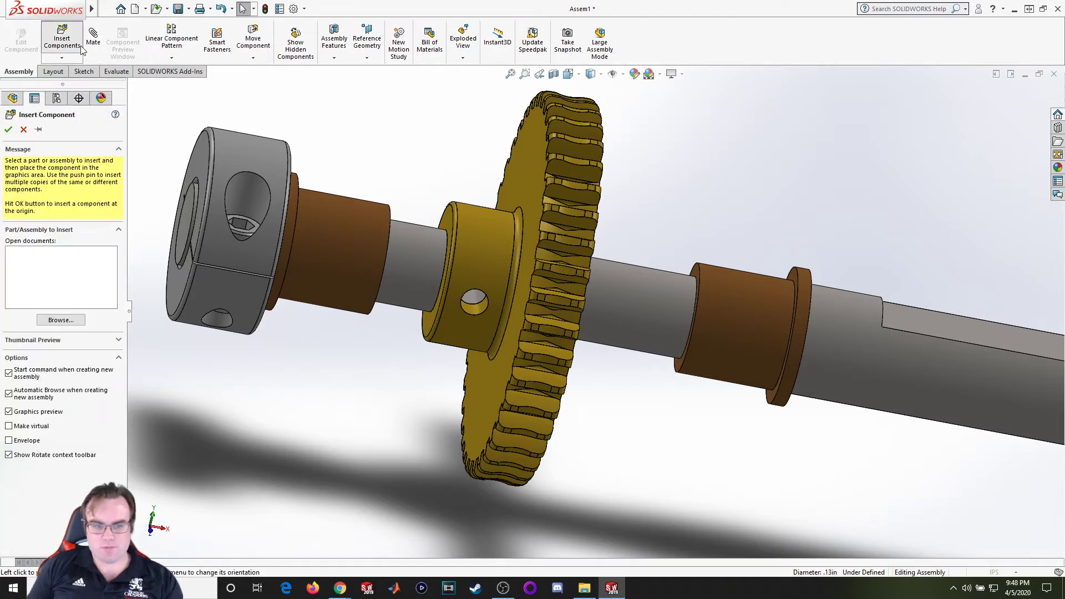
{"action": "scroll", "coordinate": [537, 221], "scroll_direction": "down", "scroll_amount": 2}
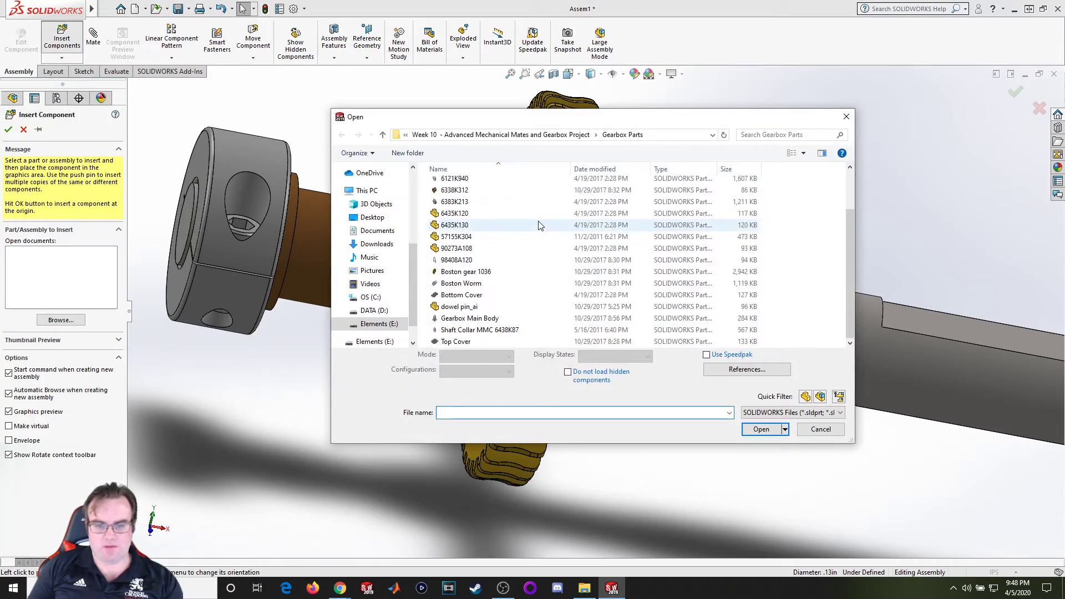
{"action": "double_click", "coordinate": [510, 308]}
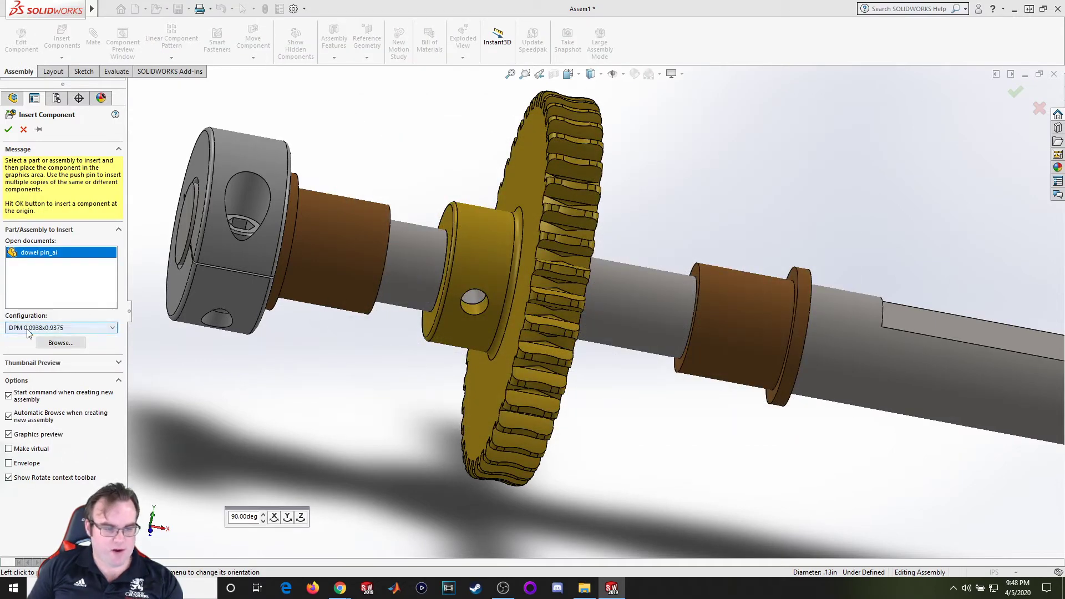
{"action": "left_click", "coordinate": [27, 328]}
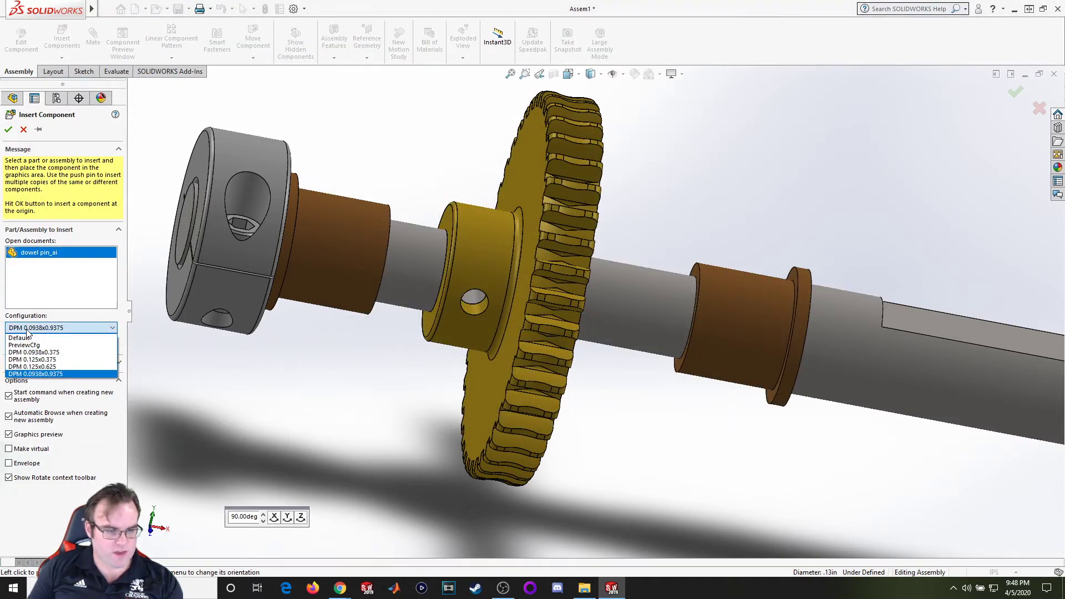
{"action": "left_click", "coordinate": [33, 366]}
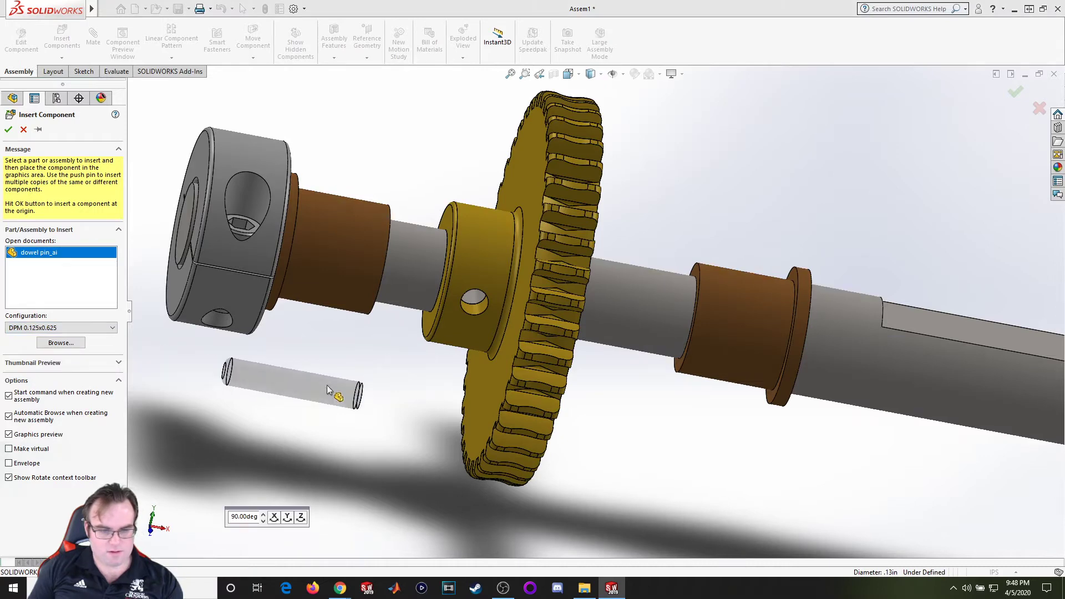
{"action": "left_click", "coordinate": [385, 380]}
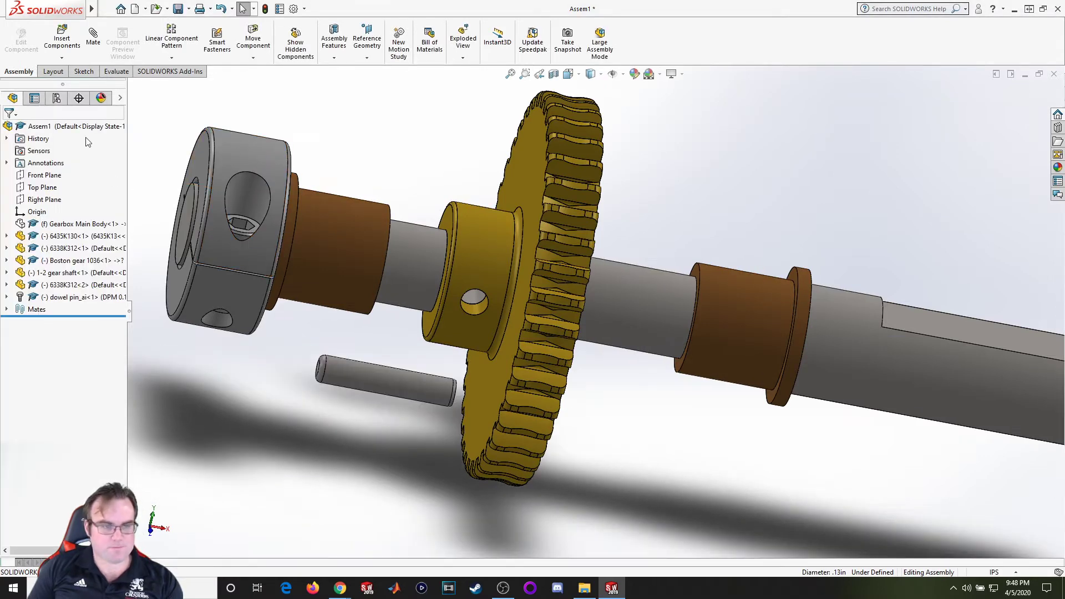
{"action": "key", "text": "m"}
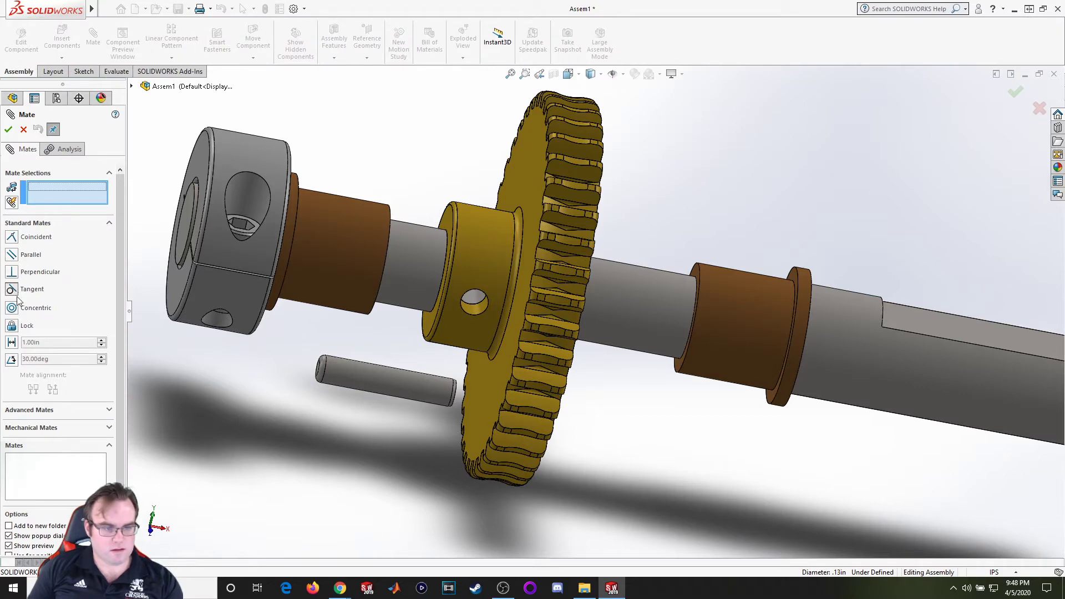
Make the dowel pin concentric with the gear hub's hole.
{"action": "left_click", "coordinate": [404, 390]}
{"action": "scroll", "coordinate": [484, 306], "scroll_direction": "down", "scroll_amount": 3}
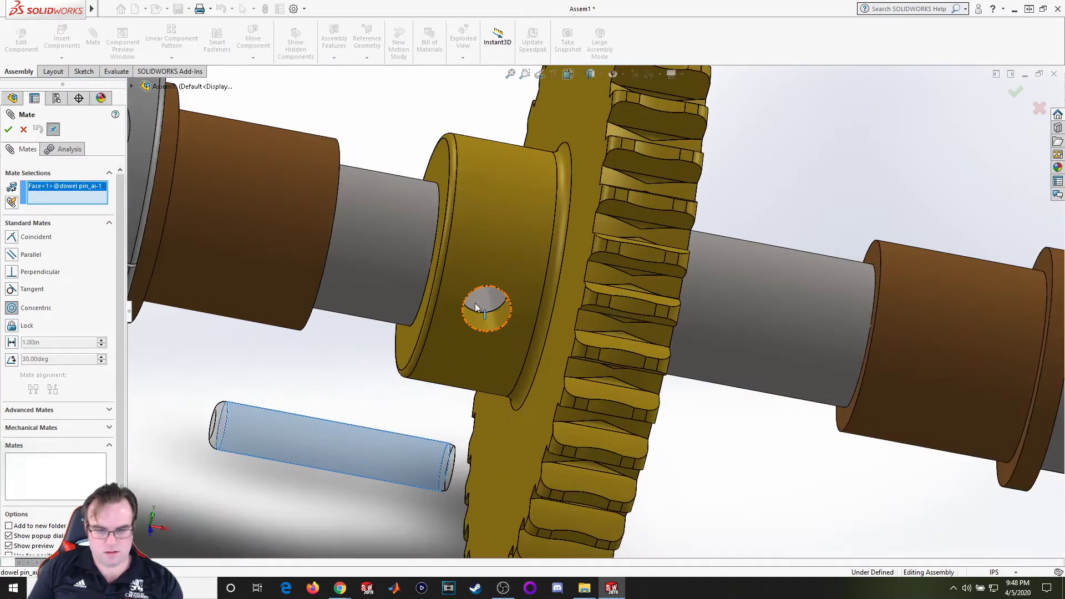
{"action": "left_click", "coordinate": [488, 326]}
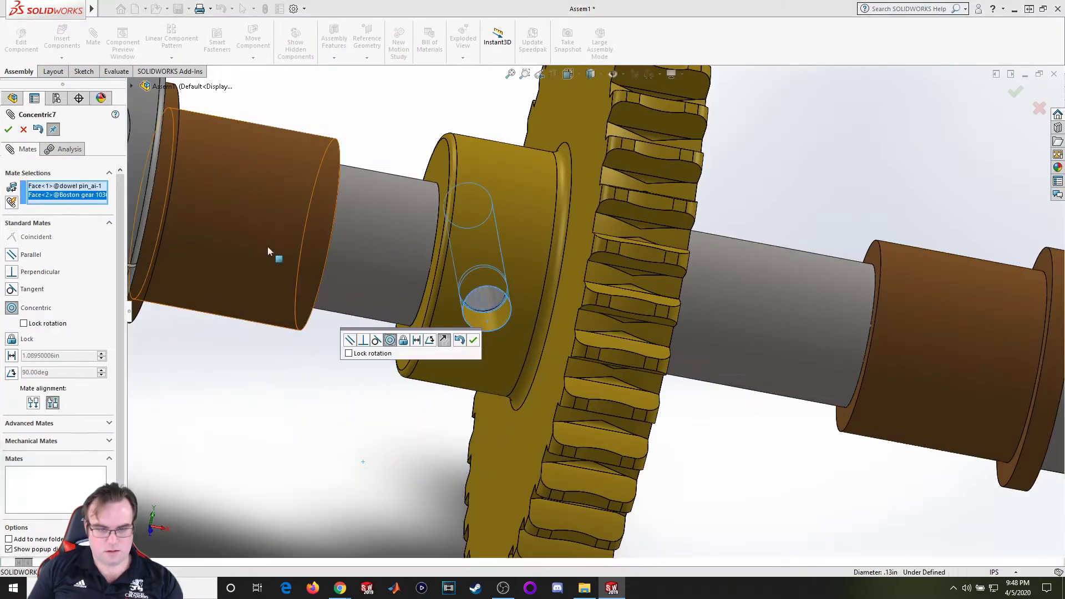
{"action": "key", "text": "Return"}
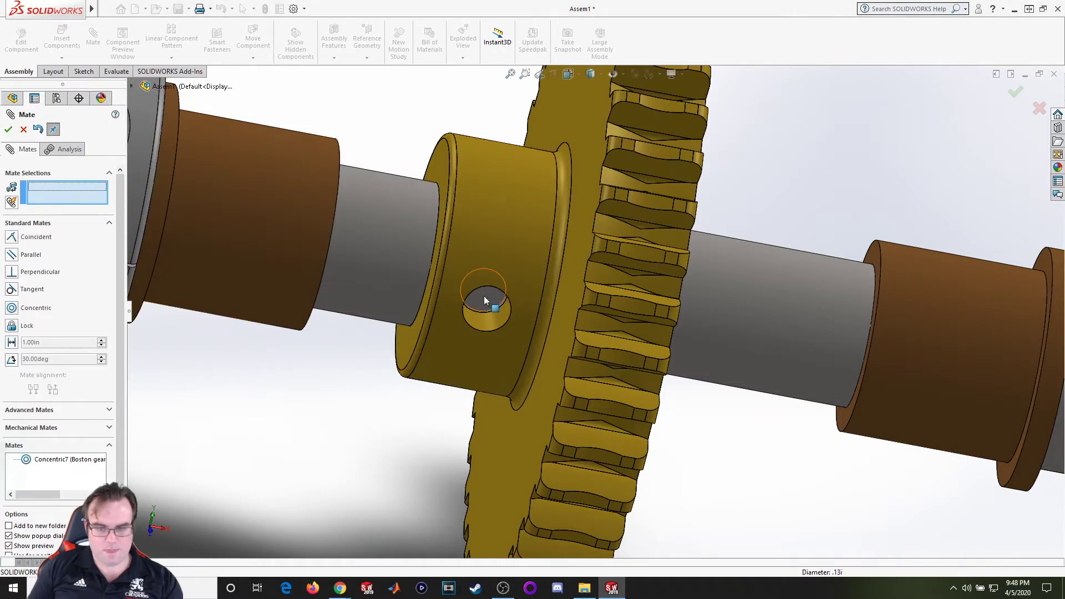
{"action": "left_click_drag", "start_coordinate": [483, 295], "coordinate": [490, 293]}
{"action": "middle_click_drag", "start_coordinate": [396, 339], "coordinate": [163, 166]}
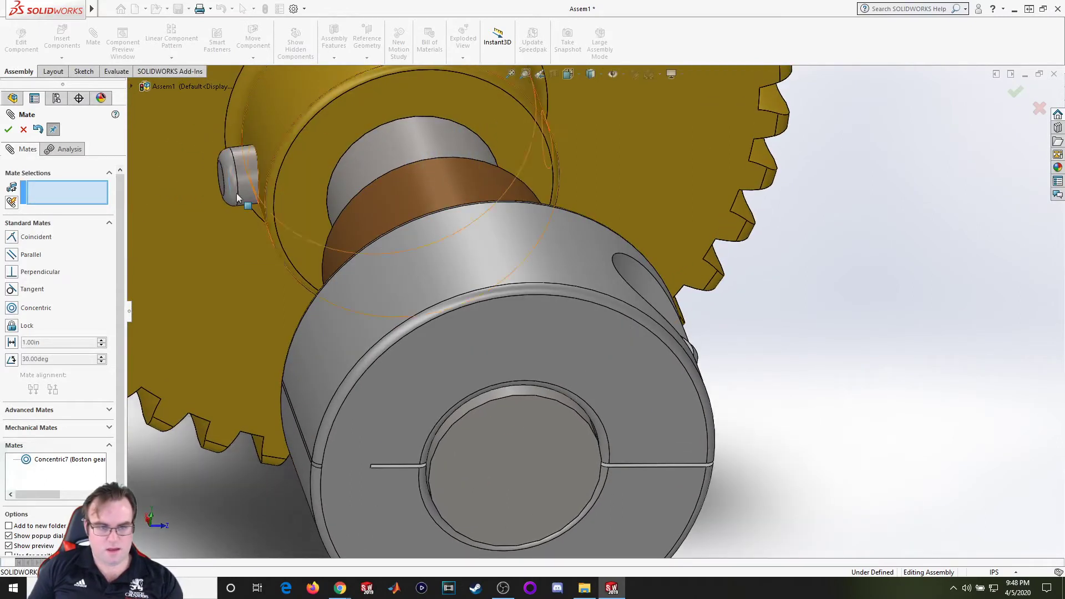
{"action": "left_click_drag", "start_coordinate": [239, 178], "coordinate": [294, 183]}
{"action": "middle_click_drag", "start_coordinate": [294, 183], "coordinate": [815, 272]}
Add a Tangent mate between the pin's face and the gear's face.
{"action": "left_click", "coordinate": [11, 289]}
{"action": "scroll", "coordinate": [557, 181], "scroll_direction": "down", "scroll_amount": 3}
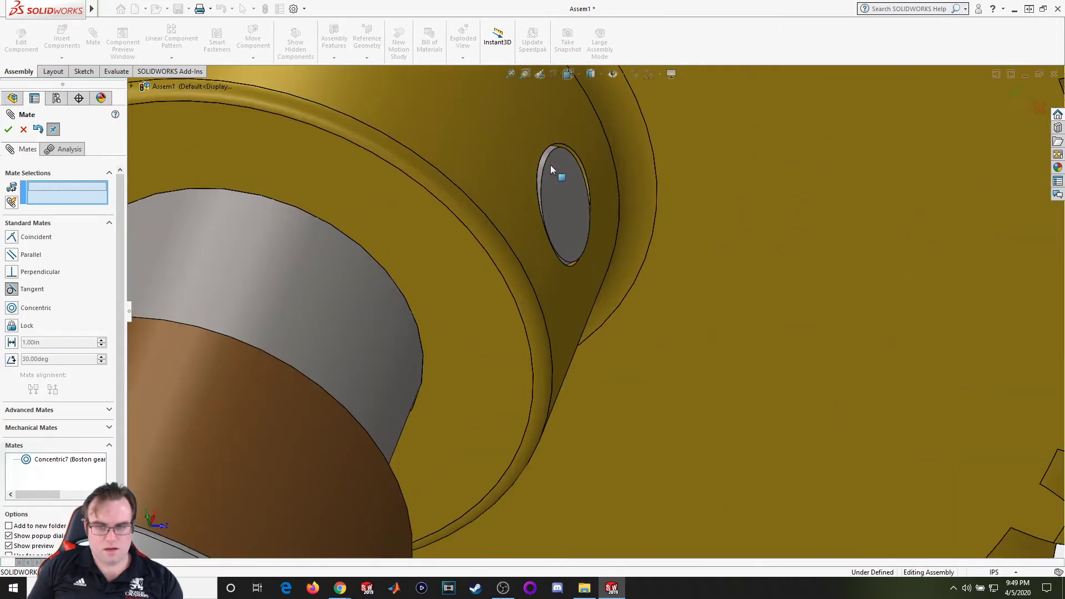
{"action": "left_click", "coordinate": [571, 212]}
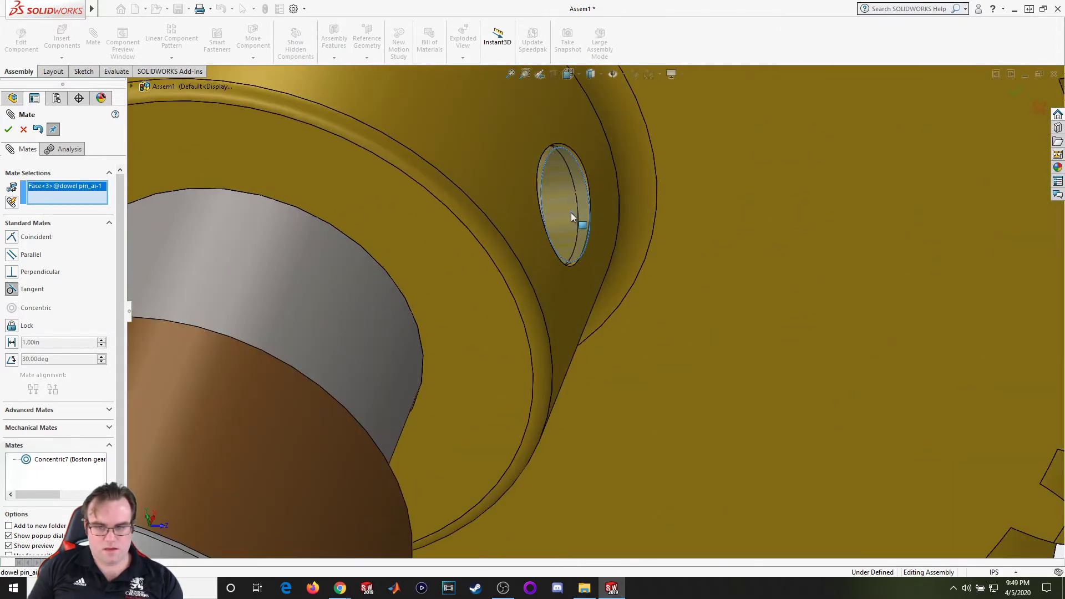
{"action": "left_click", "coordinate": [503, 142]}
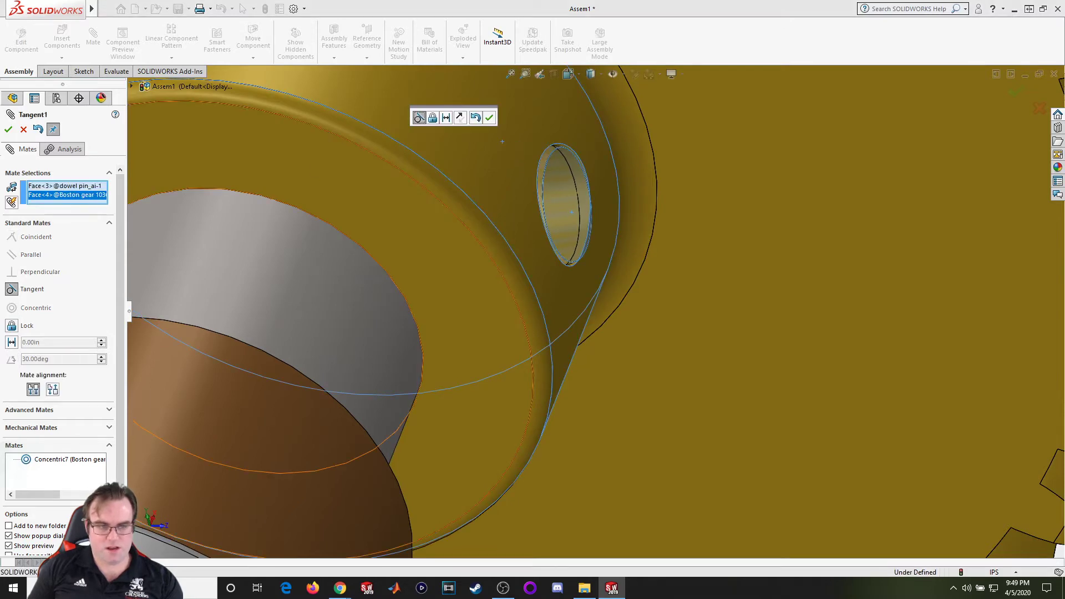
{"action": "left_click", "coordinate": [8, 129]}
{"action": "scroll", "coordinate": [554, 216], "scroll_direction": "up", "scroll_amount": 6}
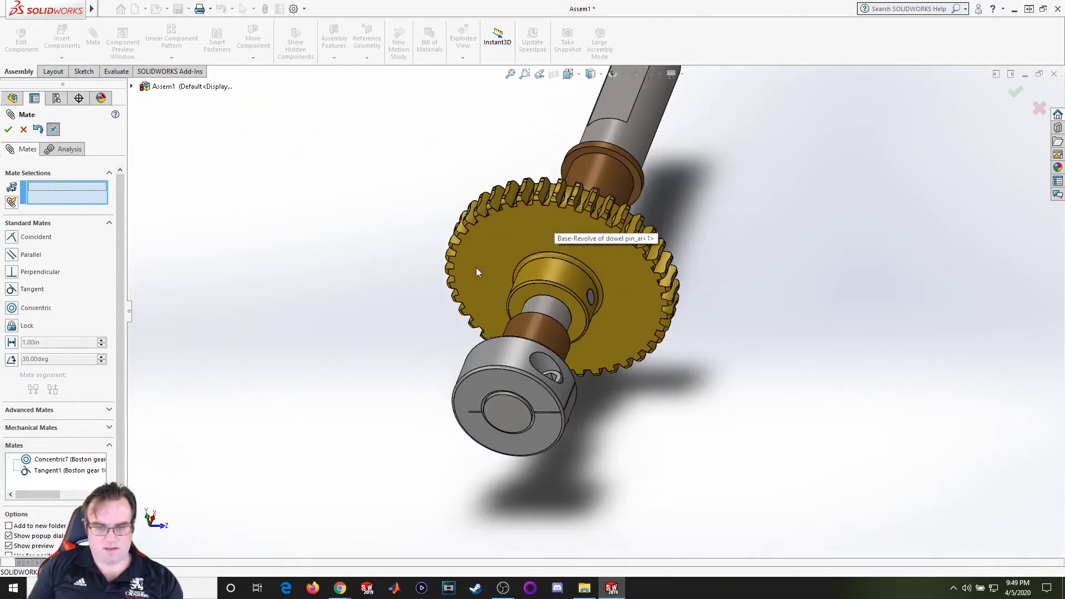
{"action": "middle_click_drag", "start_coordinate": [476, 272], "coordinate": [413, 308]}
Show the Gearbox Main Body again and orbit to a three-quarter view of the shaft side.
{"action": "key", "text": "f"}
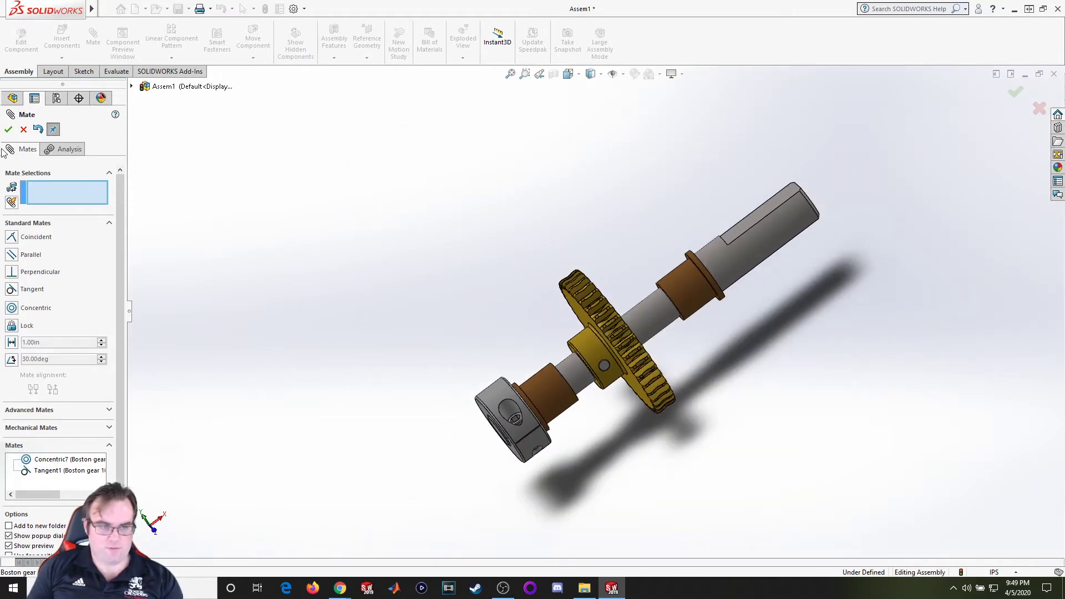
{"action": "left_click", "coordinate": [9, 130]}
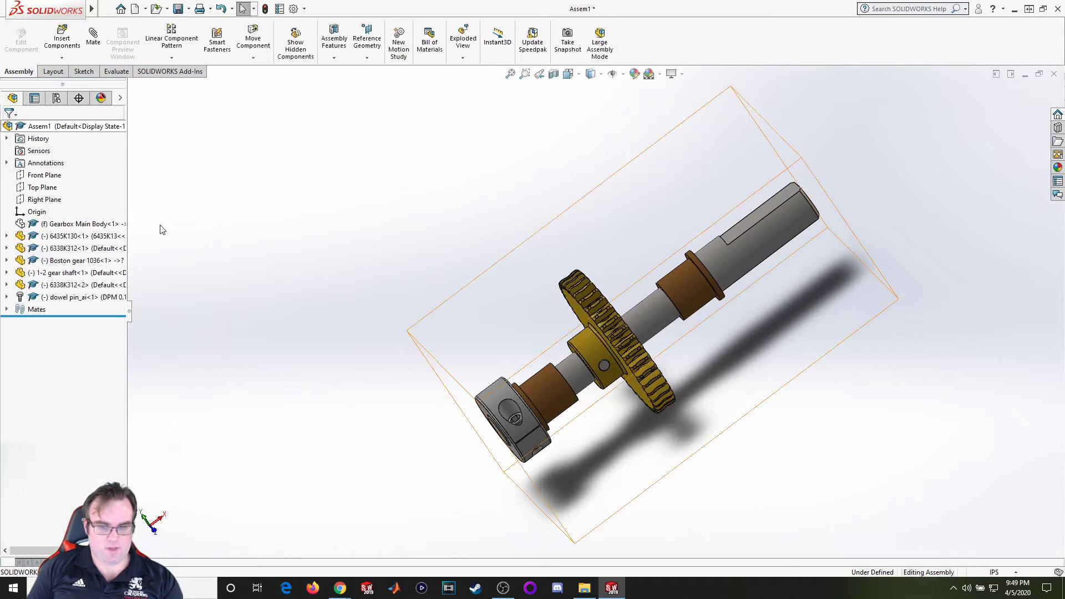
{"action": "right_click", "coordinate": [72, 224]}
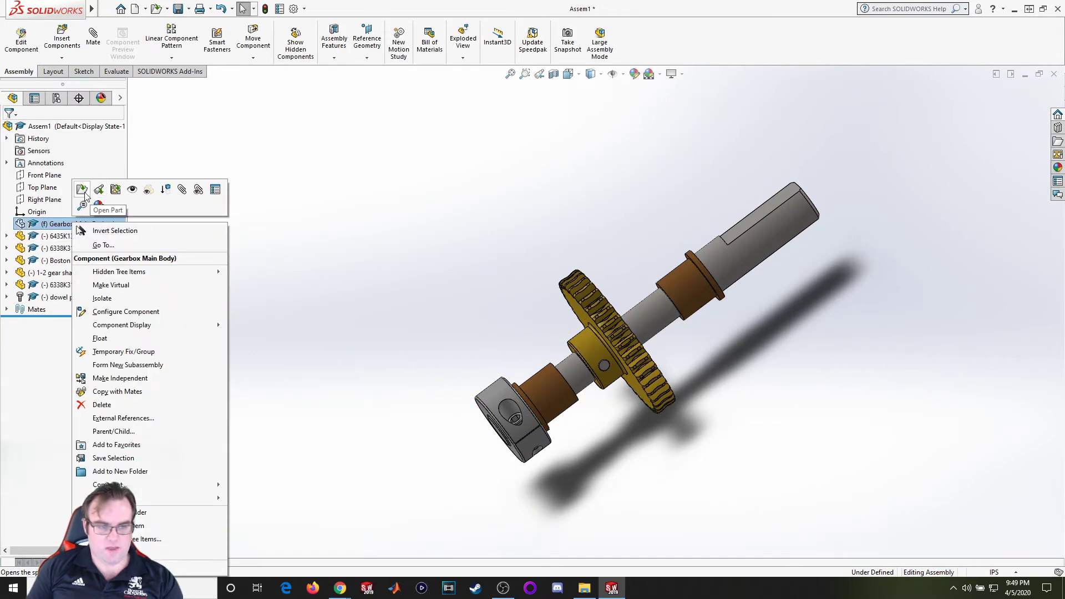
{"action": "left_click", "coordinate": [148, 191]}
{"action": "left_click", "coordinate": [153, 202]}
{"action": "middle_click_drag", "start_coordinate": [153, 203], "coordinate": [488, 178]}
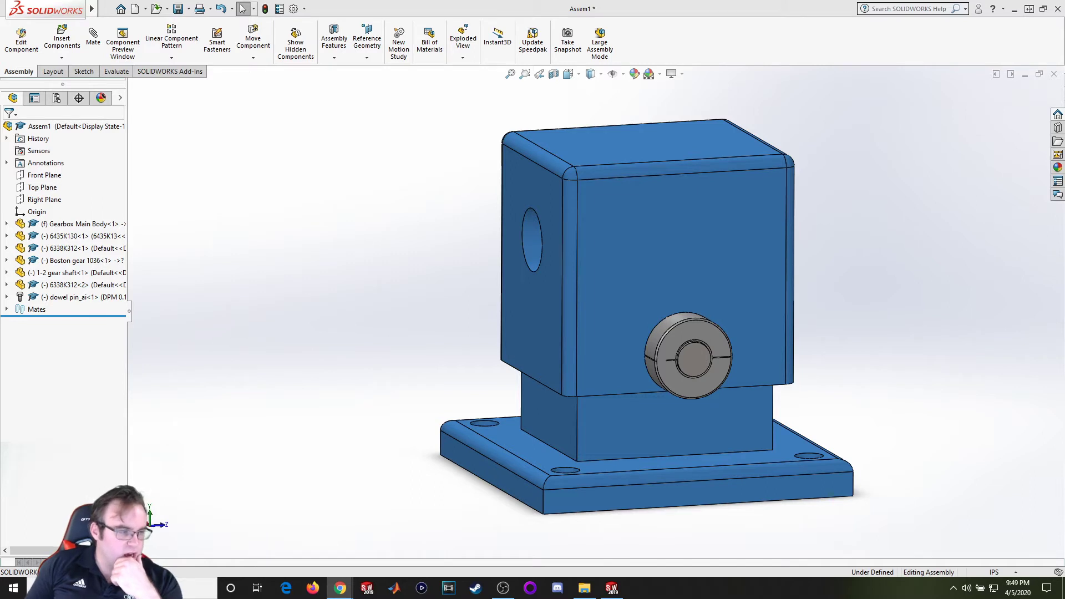
{"action": "middle_click_drag", "start_coordinate": [304, 370], "coordinate": [214, 407]}
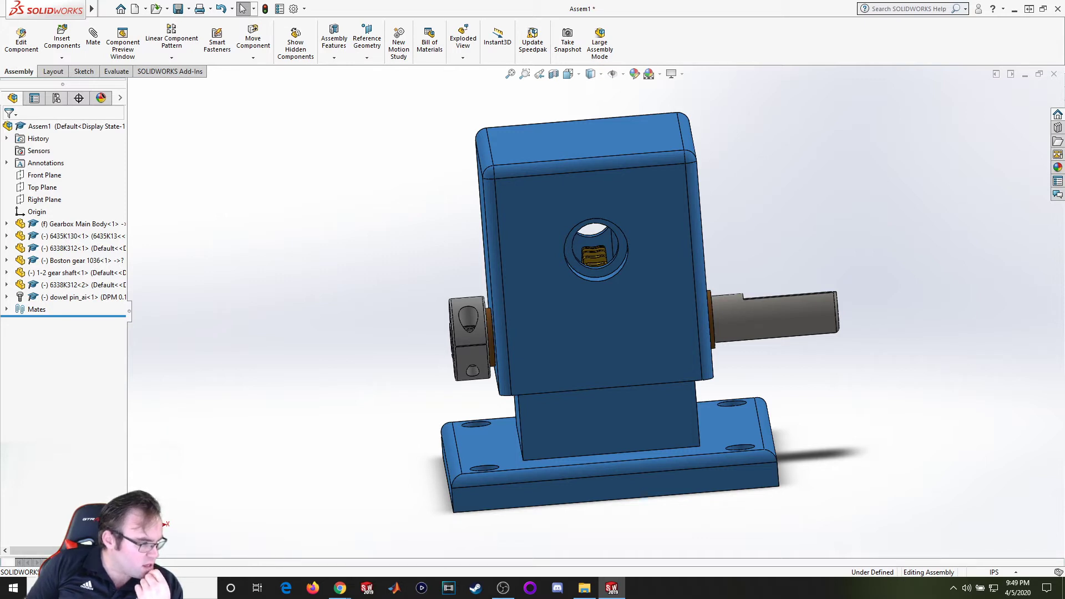
Insert the 1-4 shaft part, placing it beside the gearbox housing.
{"action": "key", "text": "alt+f"}
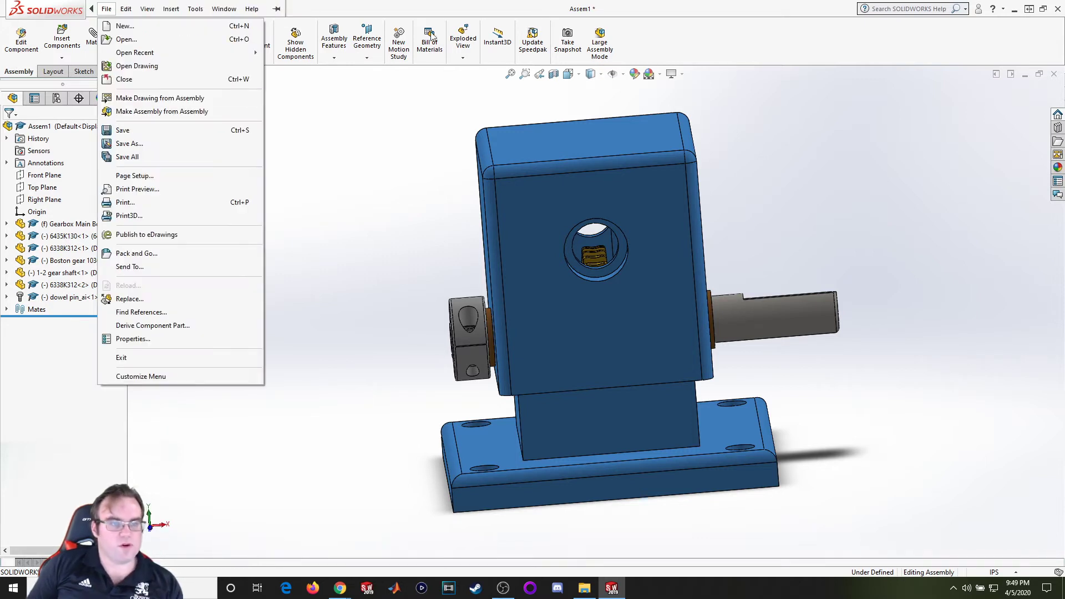
{"action": "left_click", "coordinate": [51, 40]}
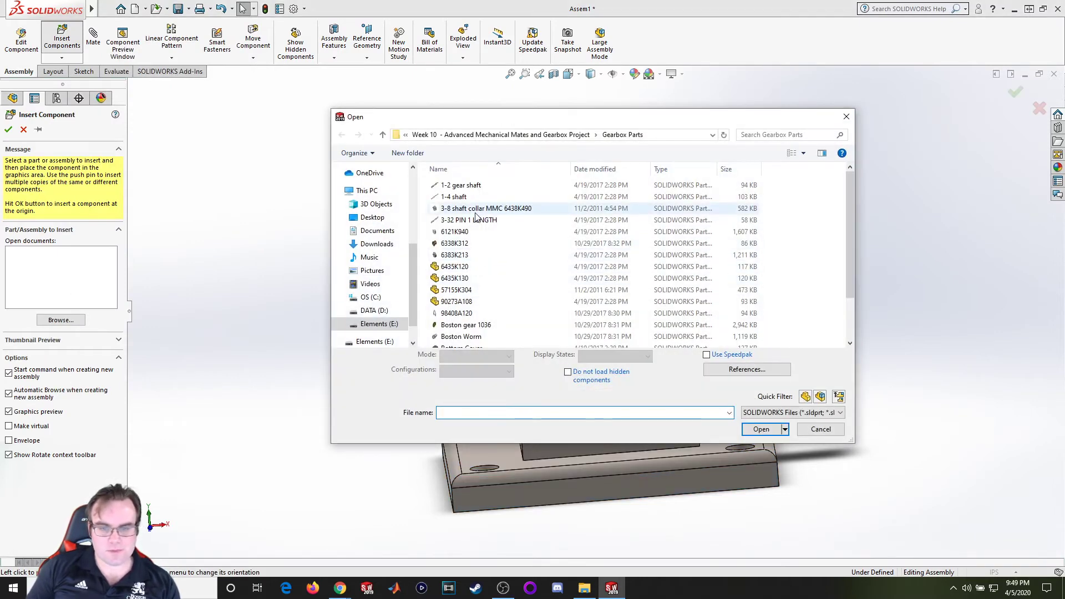
{"action": "double_click", "coordinate": [466, 197]}
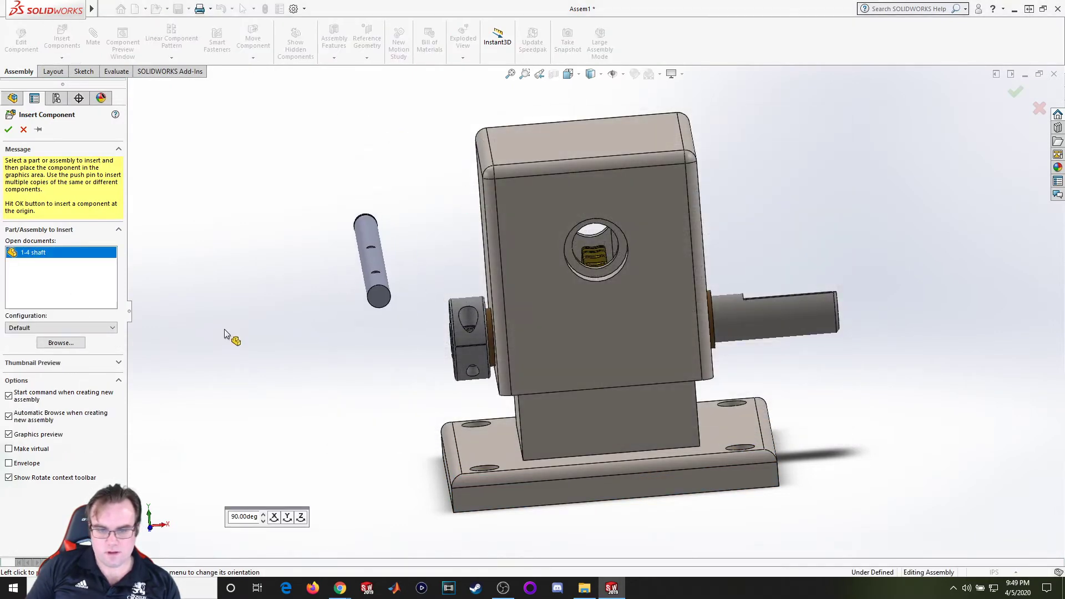
{"action": "left_click", "coordinate": [224, 334]}
{"action": "mouse_move", "coordinate": [264, 334]}
{"action": "middle_mouse_down"}
{"action": "mouse_move", "coordinate": [276, 333]}
{"action": "mouse_move", "coordinate": [252, 335]}
{"action": "middle_mouse_up"}
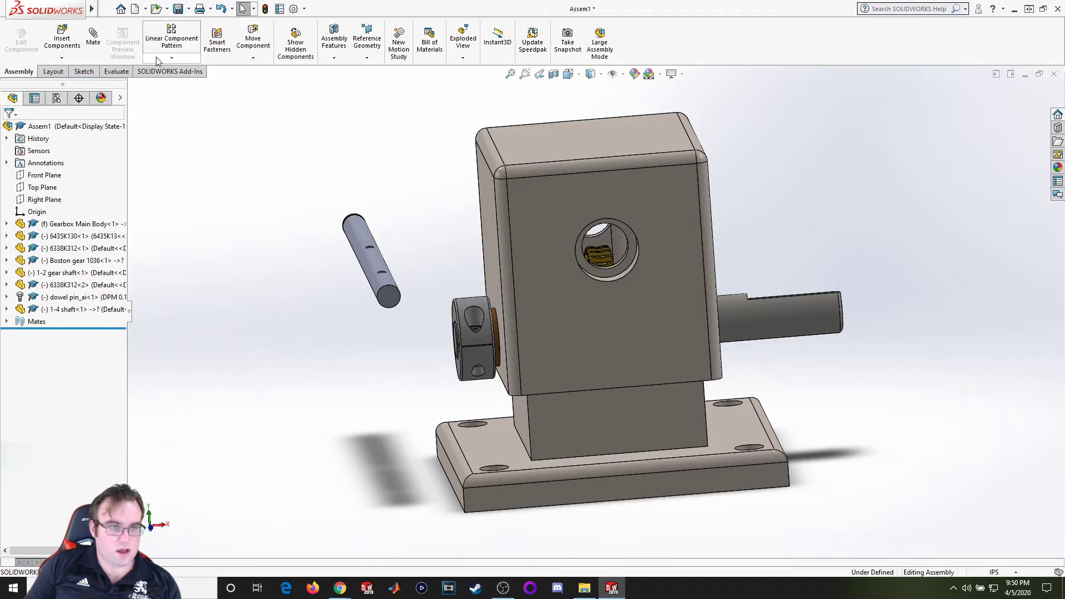
Mate the 1-4 shaft concentric with the housing's top hole.
{"action": "left_click", "coordinate": [94, 43]}
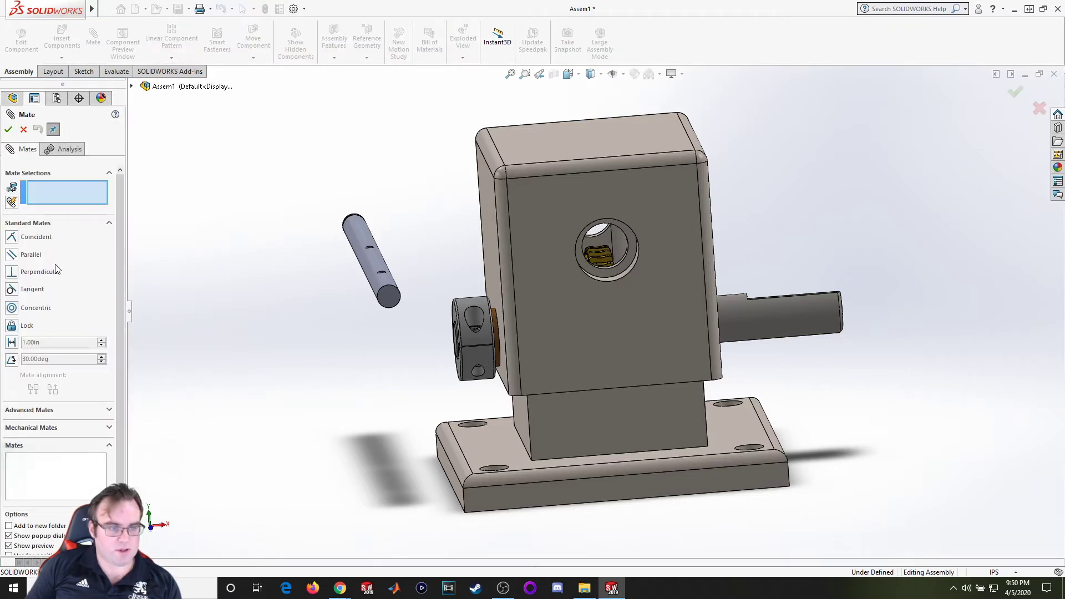
{"action": "left_click", "coordinate": [22, 309]}
{"action": "left_click", "coordinate": [372, 270]}
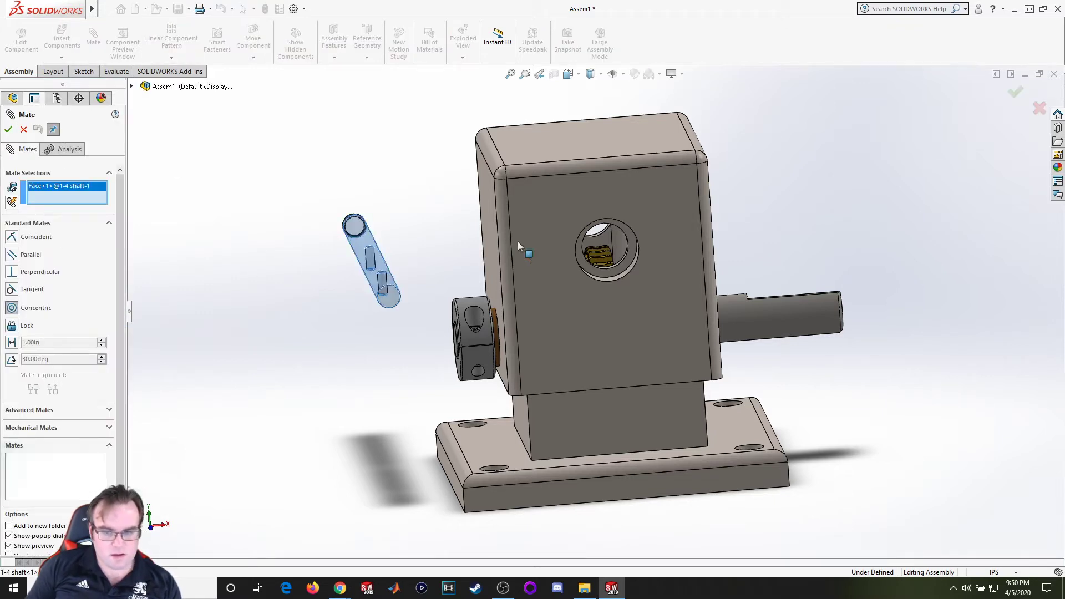
{"action": "scroll", "coordinate": [617, 265], "scroll_direction": "down", "scroll_amount": 3}
{"action": "scroll", "coordinate": [621, 265], "scroll_direction": "down", "scroll_amount": 5}
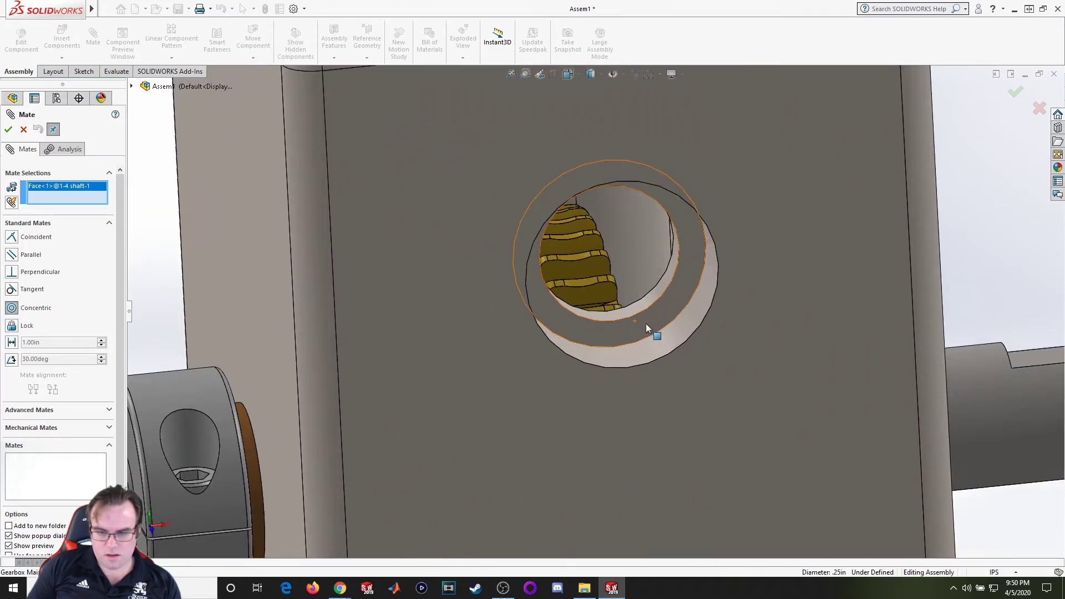
{"action": "left_click", "coordinate": [639, 310]}
{"action": "scroll", "coordinate": [576, 343], "scroll_direction": "up", "scroll_amount": 5}
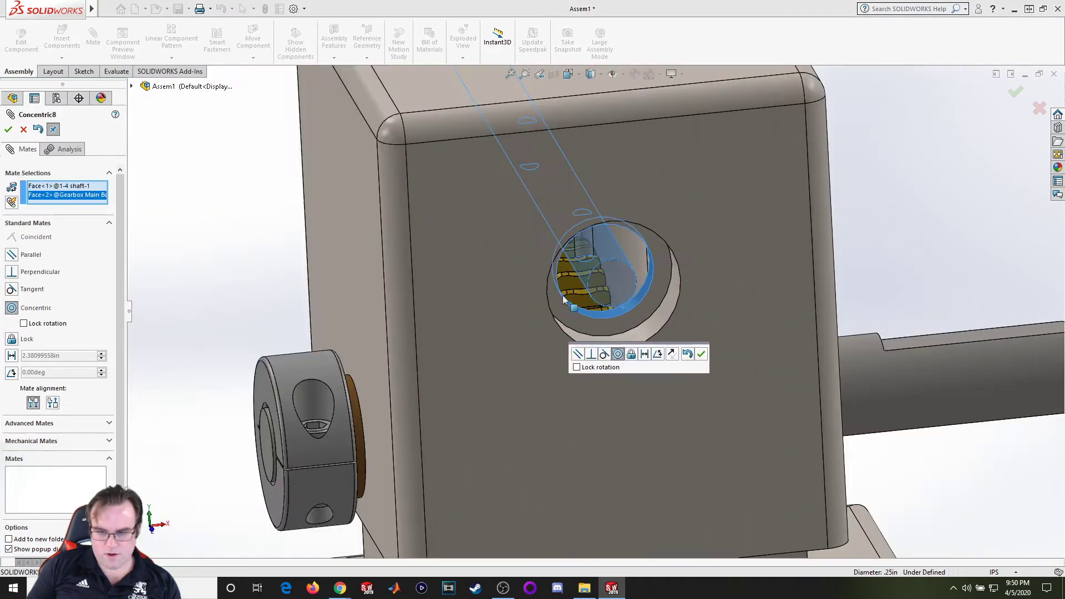
{"action": "scroll", "coordinate": [573, 370], "scroll_direction": "up", "scroll_amount": 5}
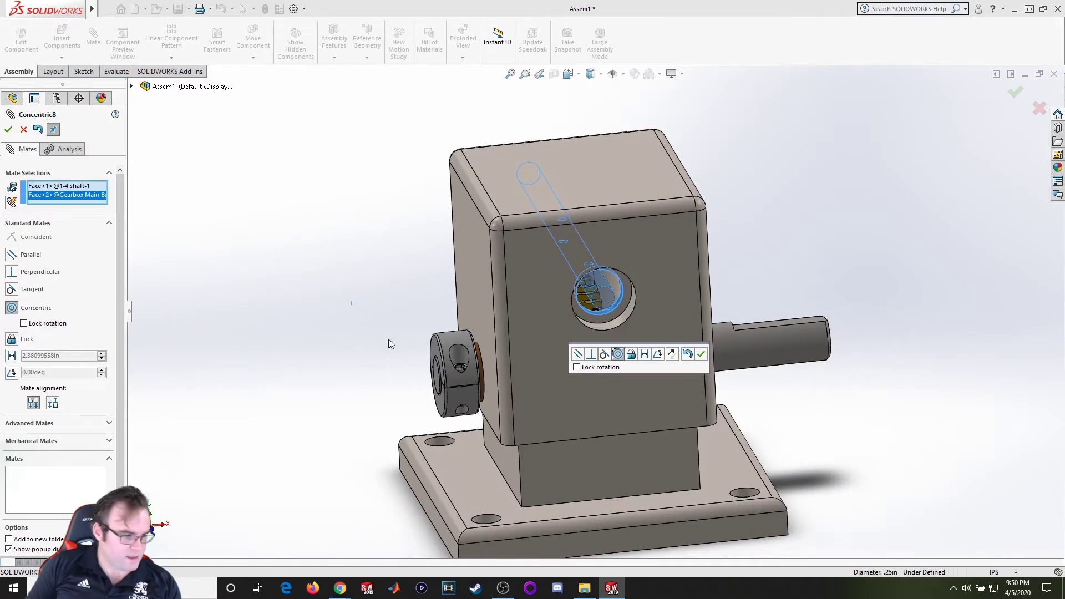
{"action": "middle_click_drag", "start_coordinate": [303, 354], "coordinate": [487, 335]}
{"action": "scroll", "coordinate": [526, 283], "scroll_direction": "down", "scroll_amount": 4}
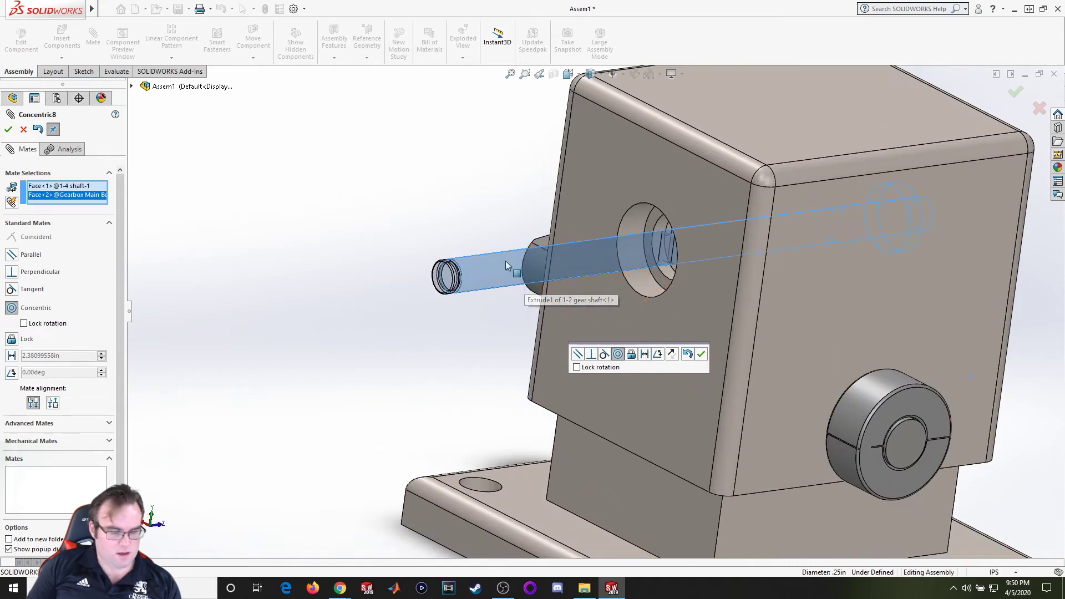
{"action": "left_click", "coordinate": [701, 355]}
Check the assembly drawing PDF, then slide the 1-4 shaft outward along its axis.
{"action": "scroll", "coordinate": [477, 274], "scroll_direction": "down", "scroll_amount": 5}
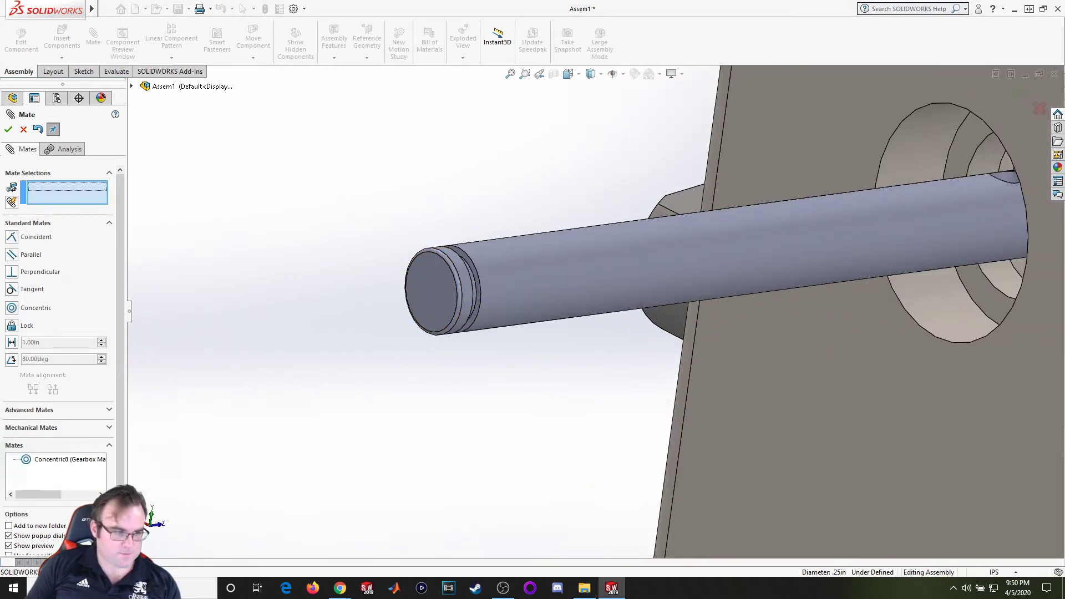
{"action": "key", "text": "alt+Tab"}
{"action": "scroll", "coordinate": [680, 286], "scroll_direction": "up", "scroll_amount": 3}
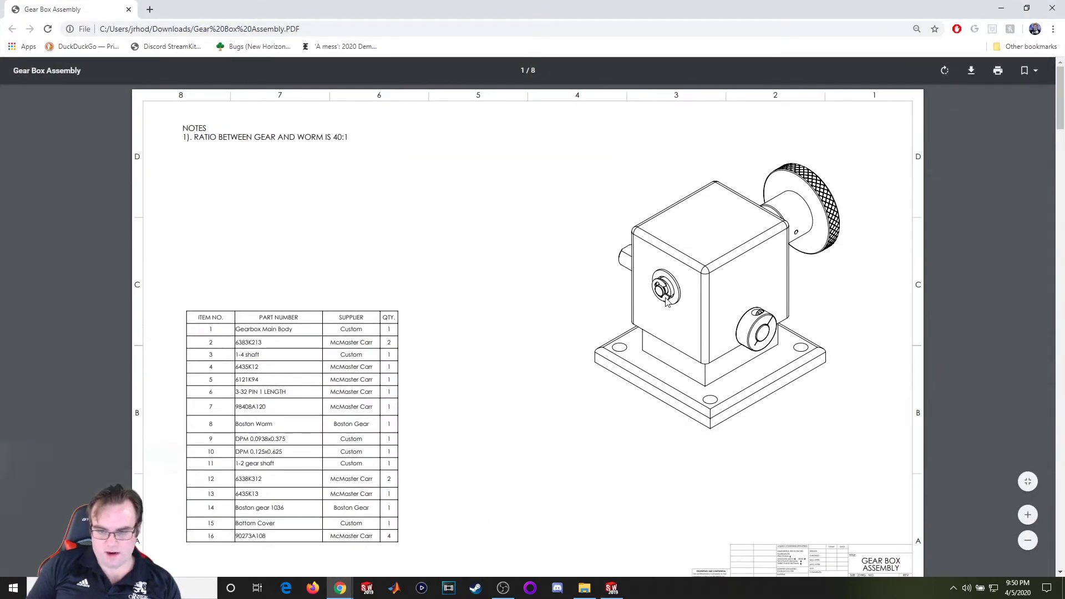
{"action": "key", "text": "alt+Tab"}
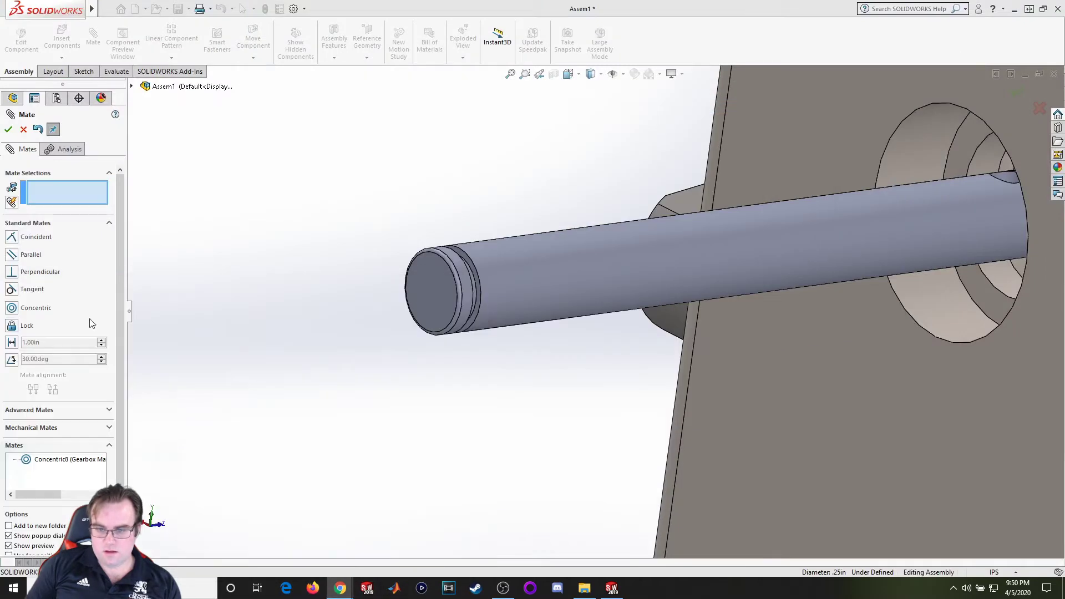
{"action": "scroll", "coordinate": [438, 493], "scroll_direction": "up", "scroll_amount": 6}
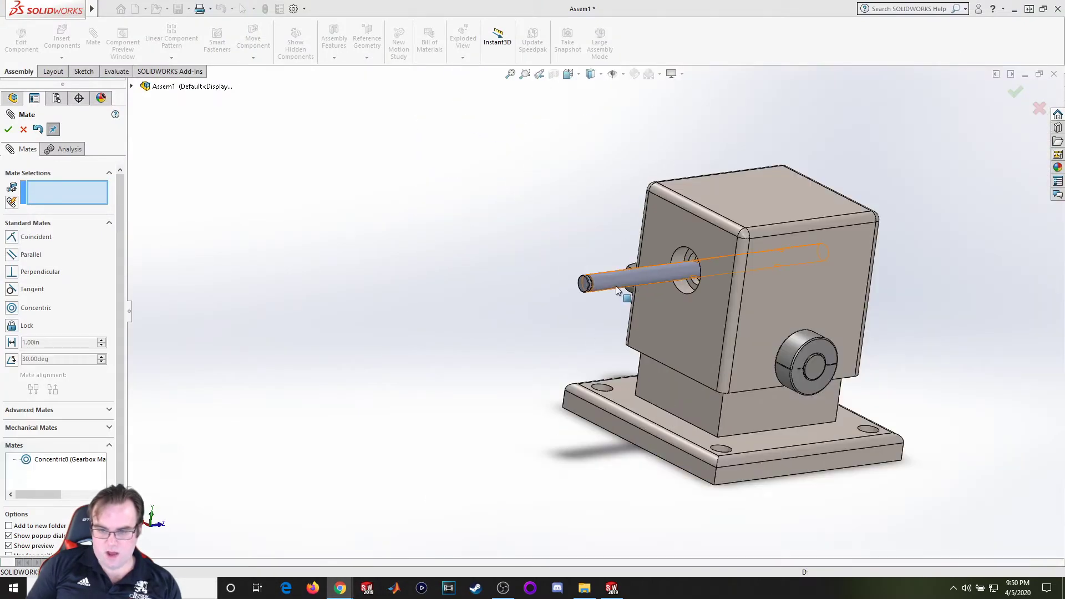
{"action": "left_click_drag", "start_coordinate": [617, 290], "coordinate": [650, 278]}
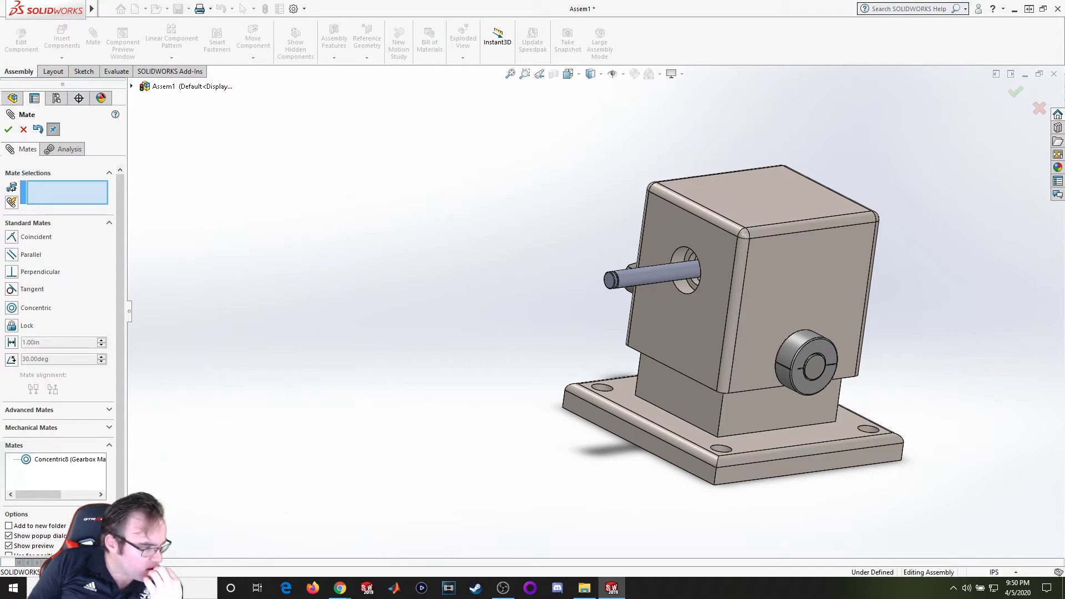
{"action": "key", "text": "alt+Tab"}
{"action": "scroll", "coordinate": [376, 255], "scroll_direction": "up", "scroll_amount": 3}
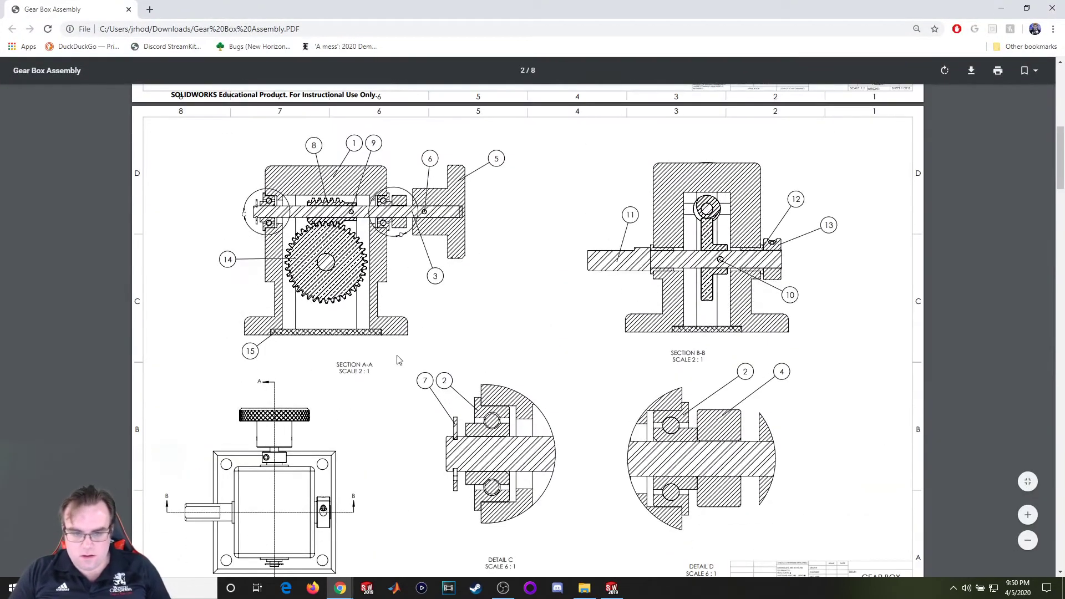
{"action": "scroll", "coordinate": [415, 242], "scroll_direction": "up", "scroll_amount": 5, "text": "ctrl"}
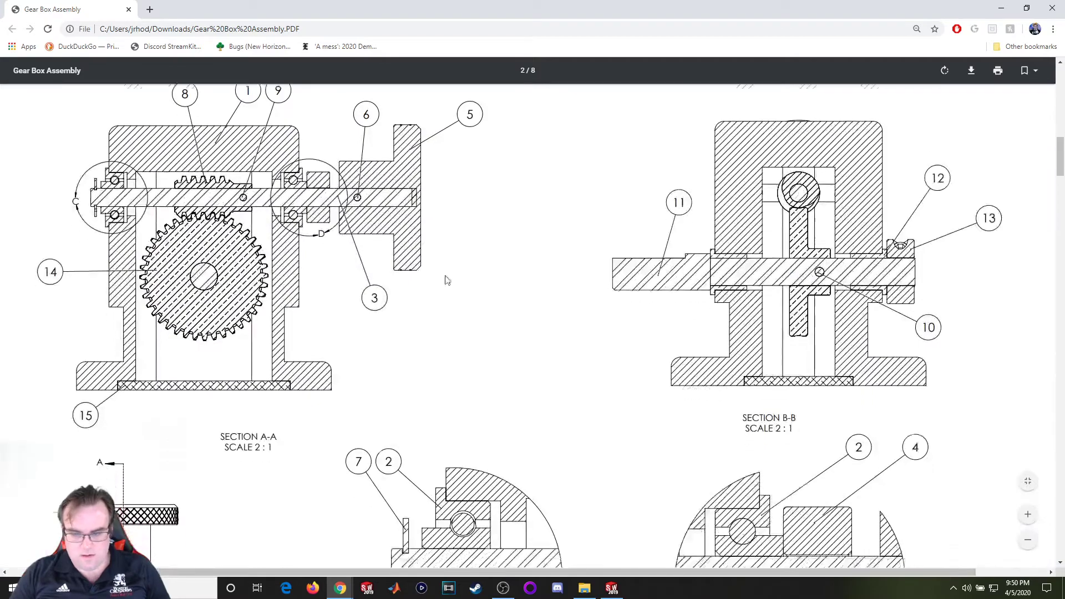
{"action": "scroll", "coordinate": [826, 220], "scroll_direction": "down", "scroll_amount": 3, "text": "ctrl"}
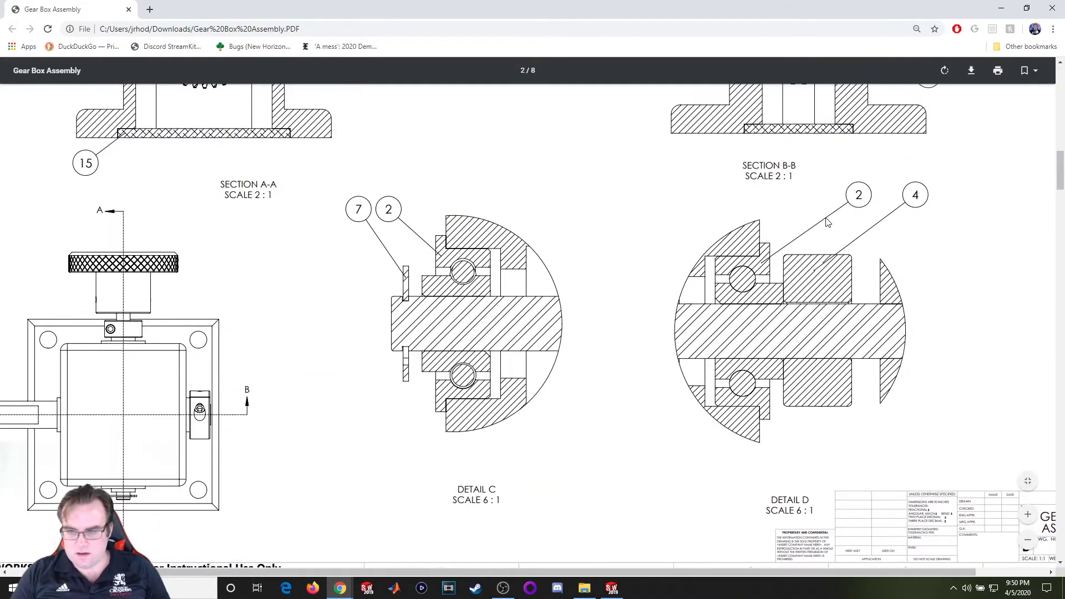
{"action": "scroll", "coordinate": [818, 230], "scroll_direction": "down", "scroll_amount": 1, "text": "ctrl"}
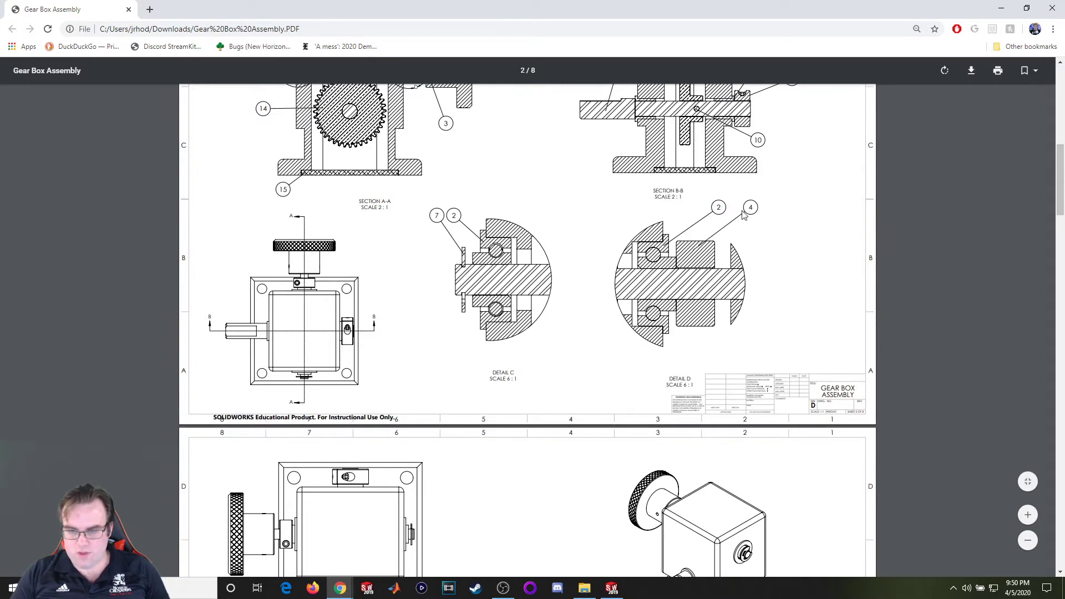
{"action": "scroll", "coordinate": [666, 261], "scroll_direction": "up", "scroll_amount": 8}
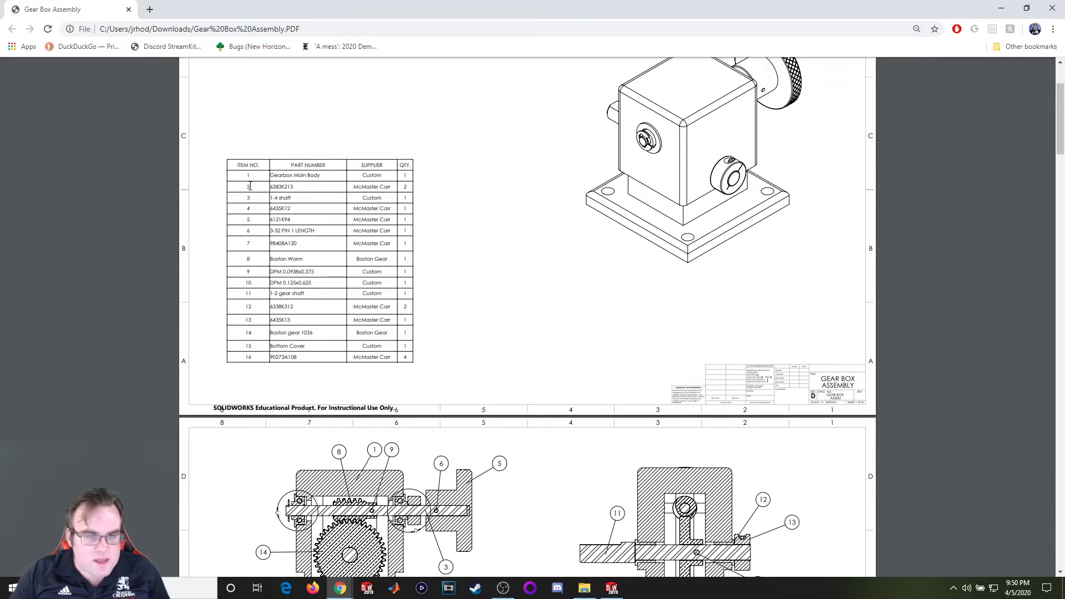
{"action": "scroll", "coordinate": [180, 199], "scroll_direction": "up", "scroll_amount": 2, "text": "ctrl"}
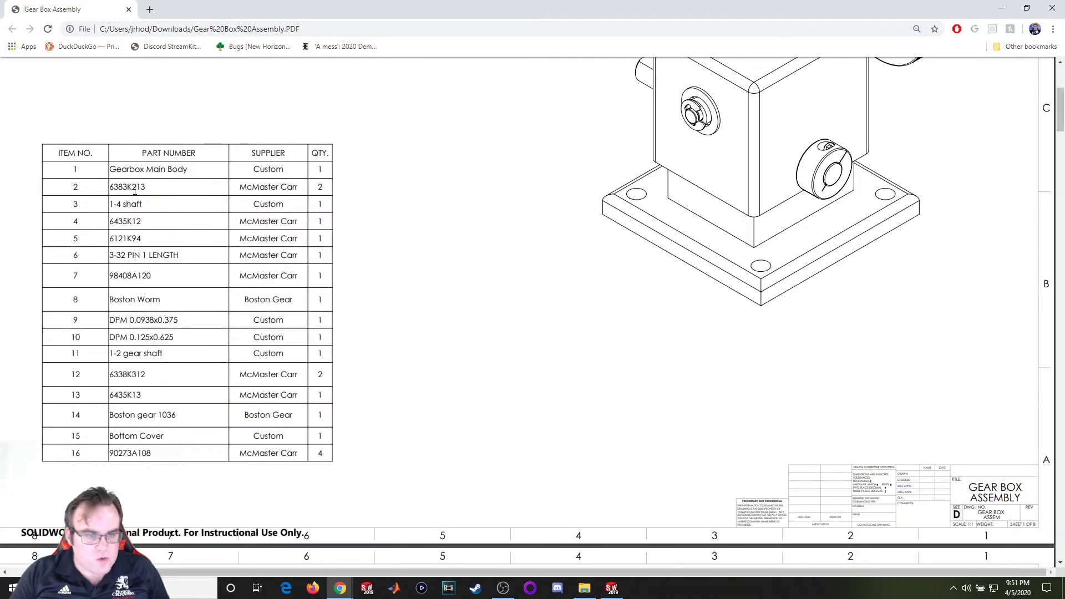
{"action": "key", "text": "super+Down"}
{"action": "key", "text": "super+Down"}
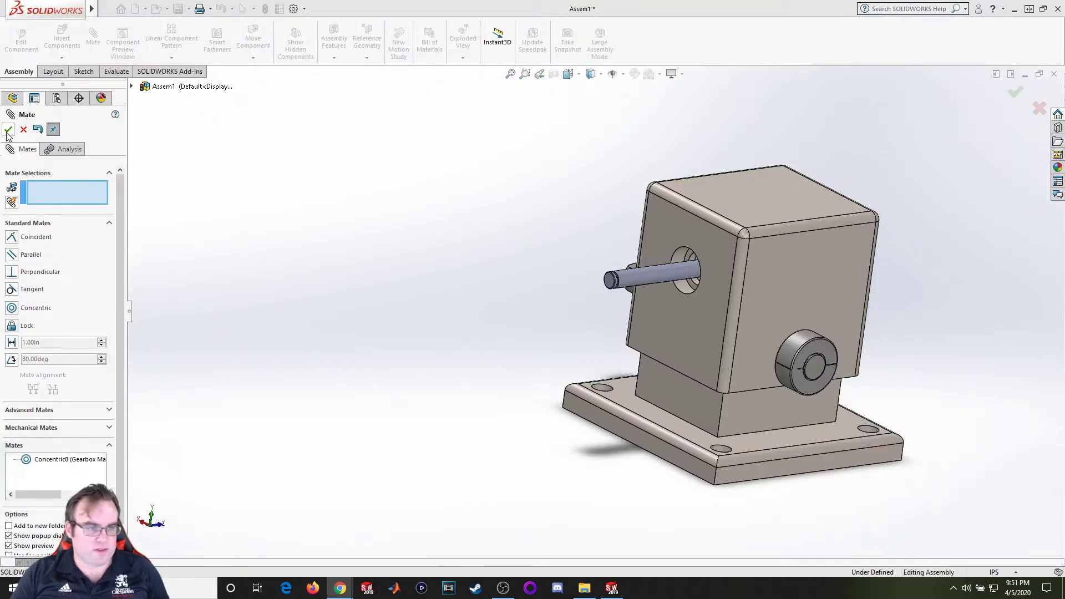
Insert the 6435K120 shaft collar, placing it left of the gearbox.
{"action": "left_click", "coordinate": [9, 131]}
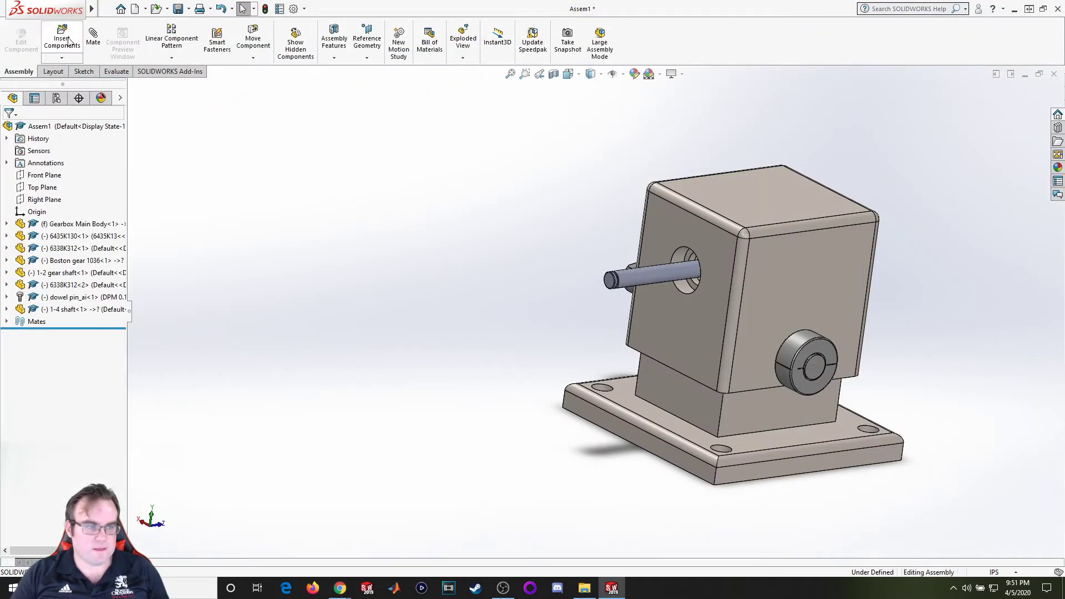
{"action": "left_click", "coordinate": [65, 39]}
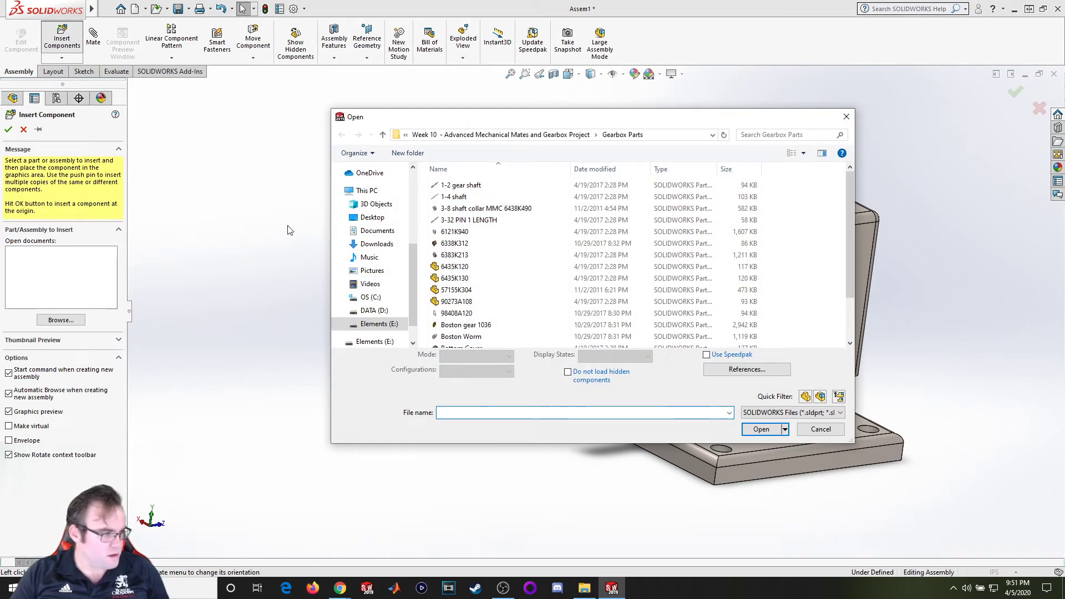
{"action": "double_click", "coordinate": [474, 269]}
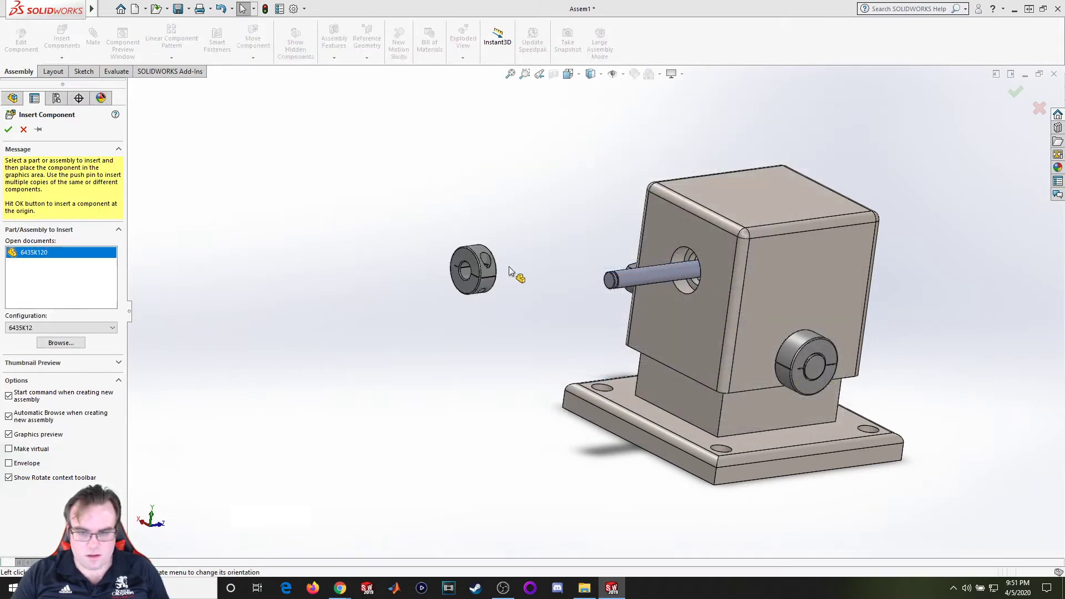
{"action": "left_click", "coordinate": [515, 271]}
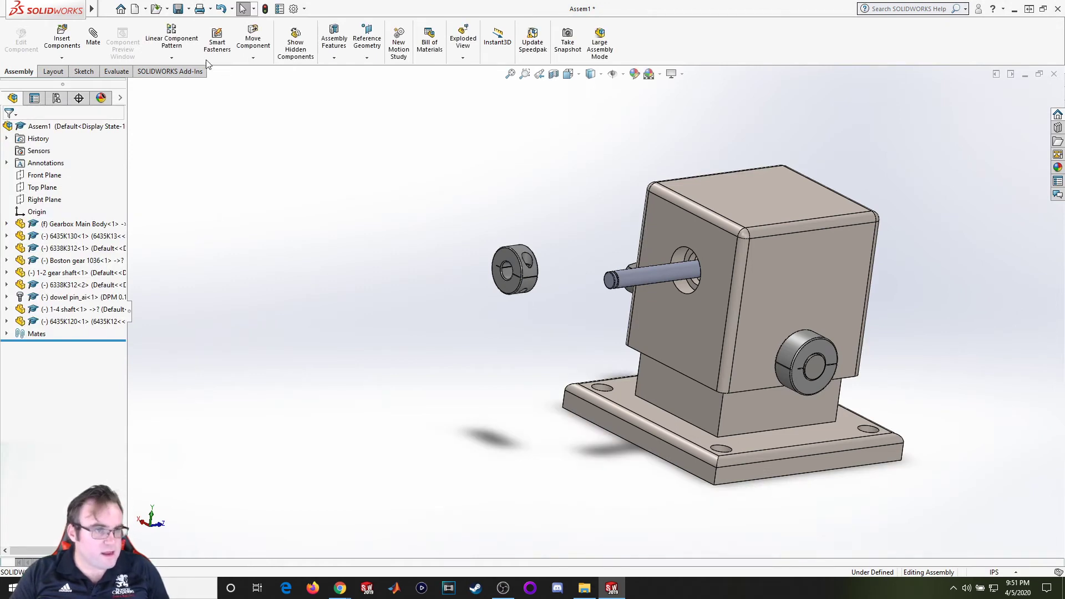
Load the 6383K213 bearing part for insertion into the assembly.
{"action": "left_click", "coordinate": [62, 40]}
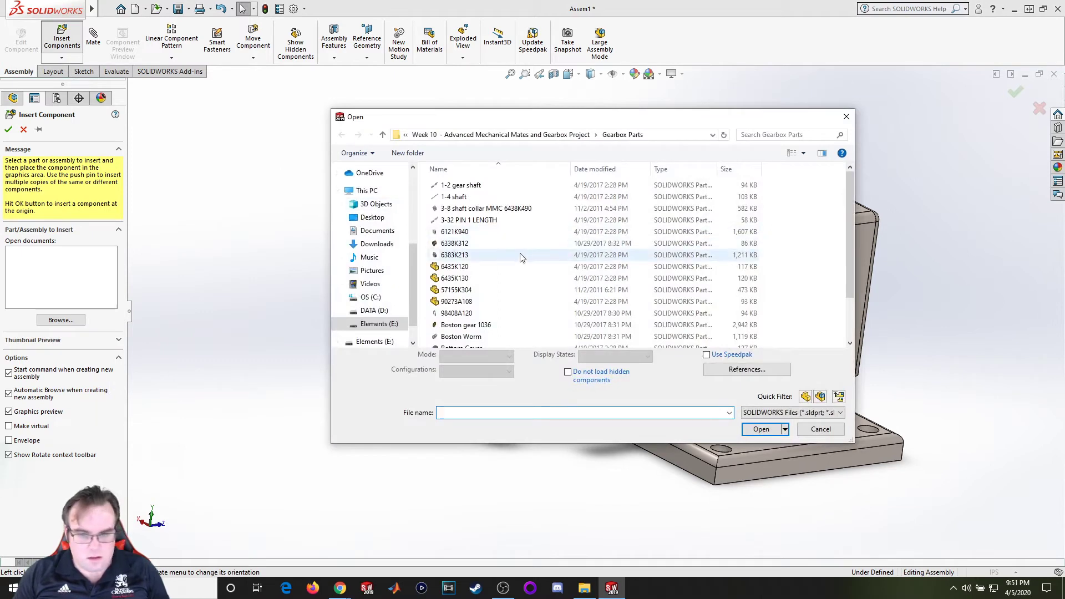
{"action": "scroll", "coordinate": [478, 211], "scroll_direction": "down", "scroll_amount": 1}
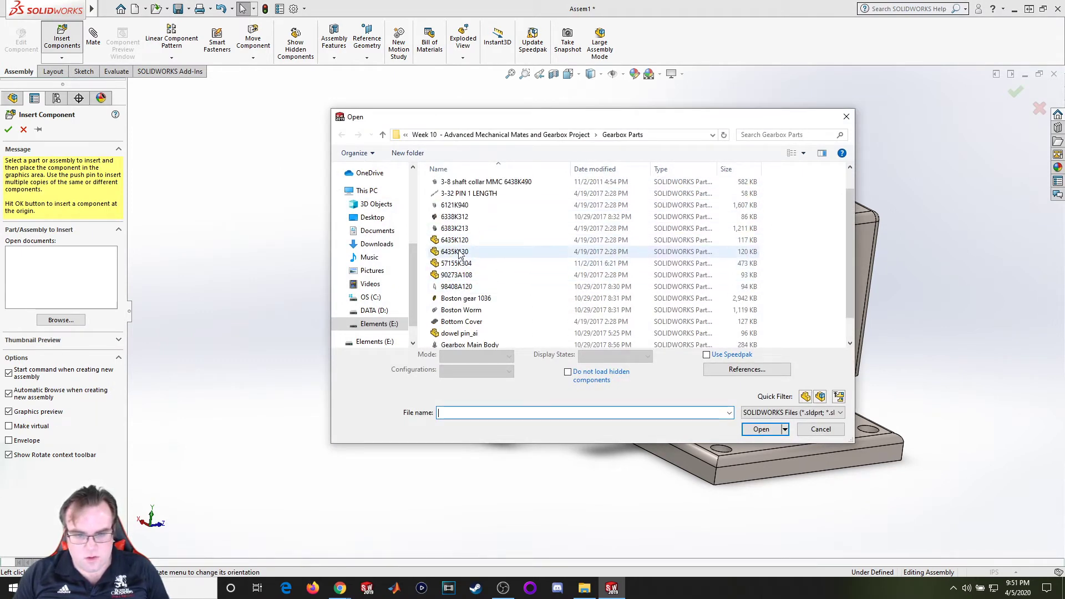
{"action": "scroll", "coordinate": [463, 255], "scroll_direction": "up", "scroll_amount": 1}
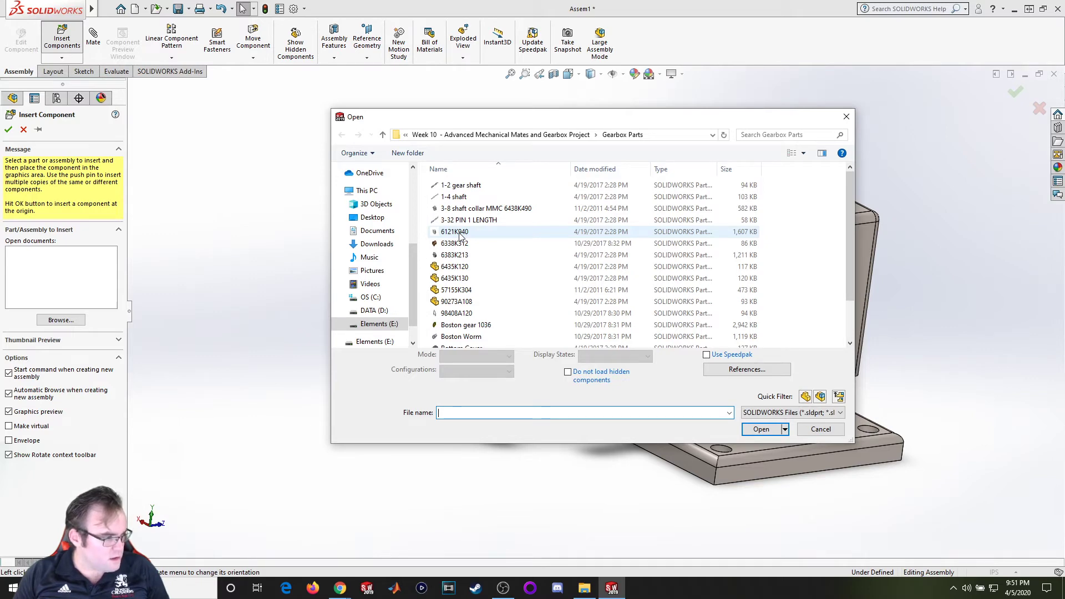
{"action": "double_click", "coordinate": [478, 265]}
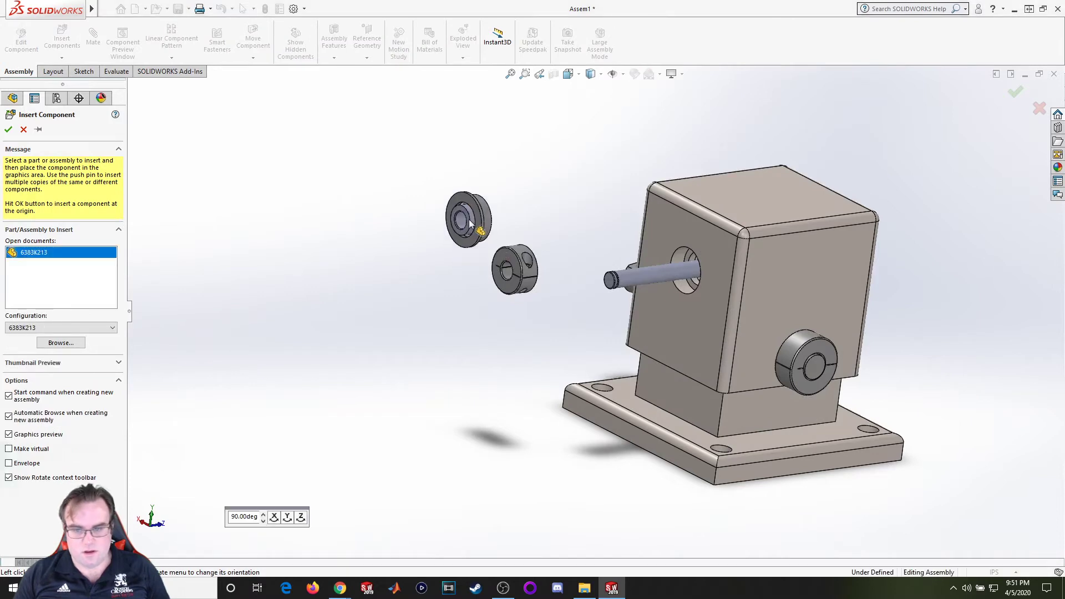
Drop the 6383K213 bearing into the assembly and move it to the right of the gearbox.
{"action": "left_click", "coordinate": [469, 225]}
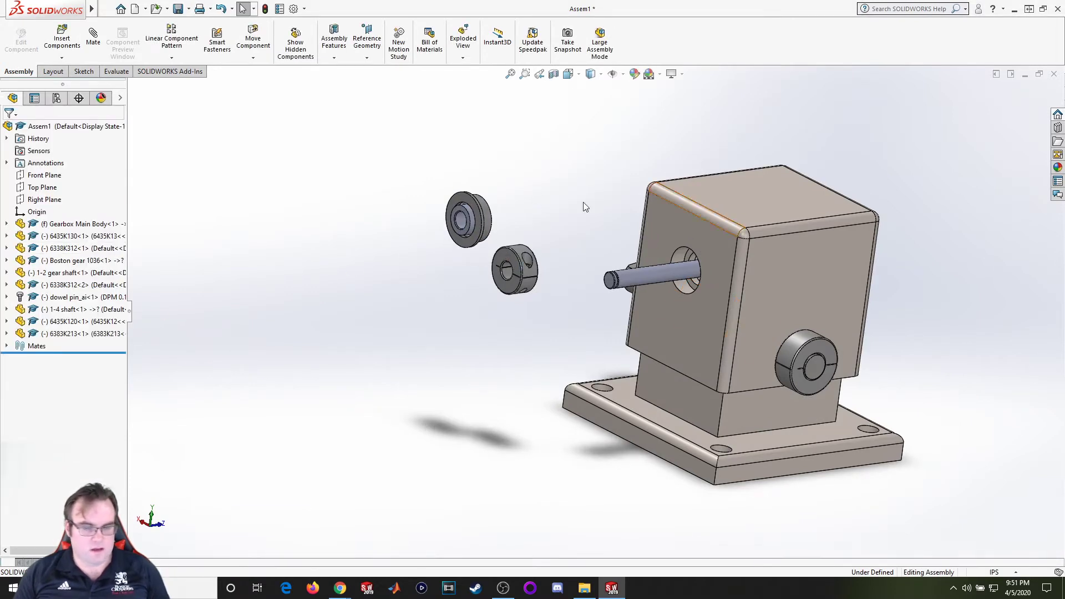
{"action": "mouse_move", "coordinate": [91, 8]}
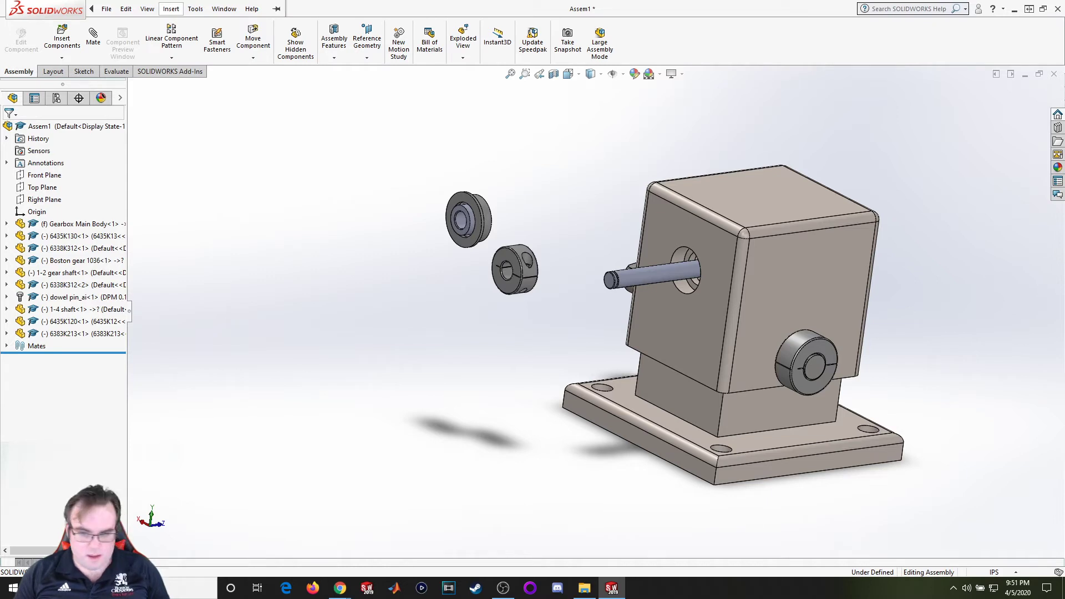
{"action": "middle_click_drag", "start_coordinate": [598, 289], "coordinate": [526, 299]}
{"action": "left_click_drag", "start_coordinate": [463, 221], "coordinate": [931, 220]}
Mate the bearing's inner bore concentric with the shaft, flipped to anti-aligned.
{"action": "left_click", "coordinate": [93, 36]}
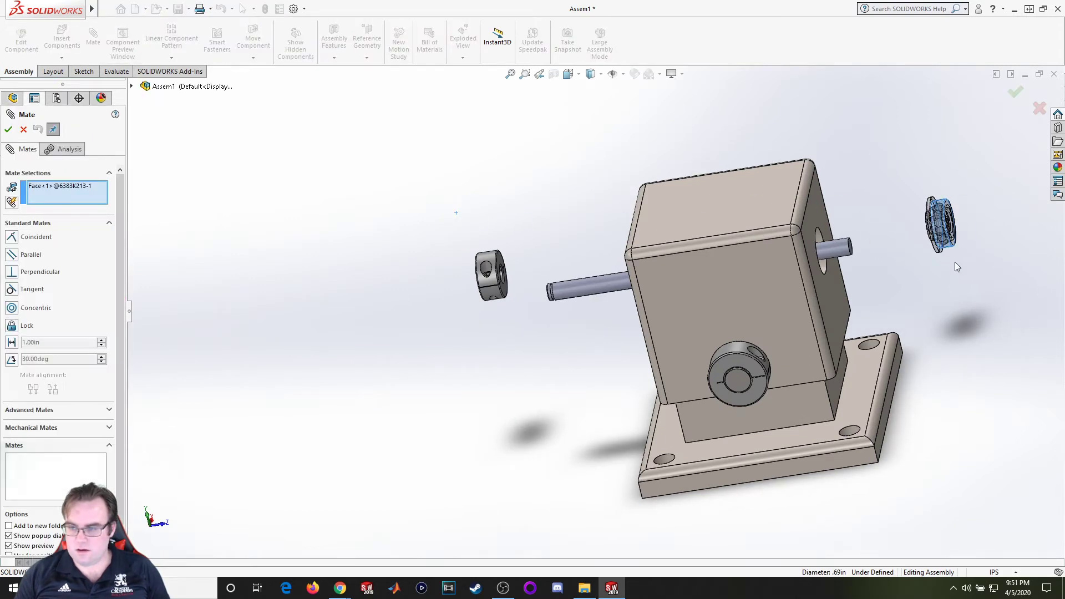
{"action": "right_click", "coordinate": [87, 187]}
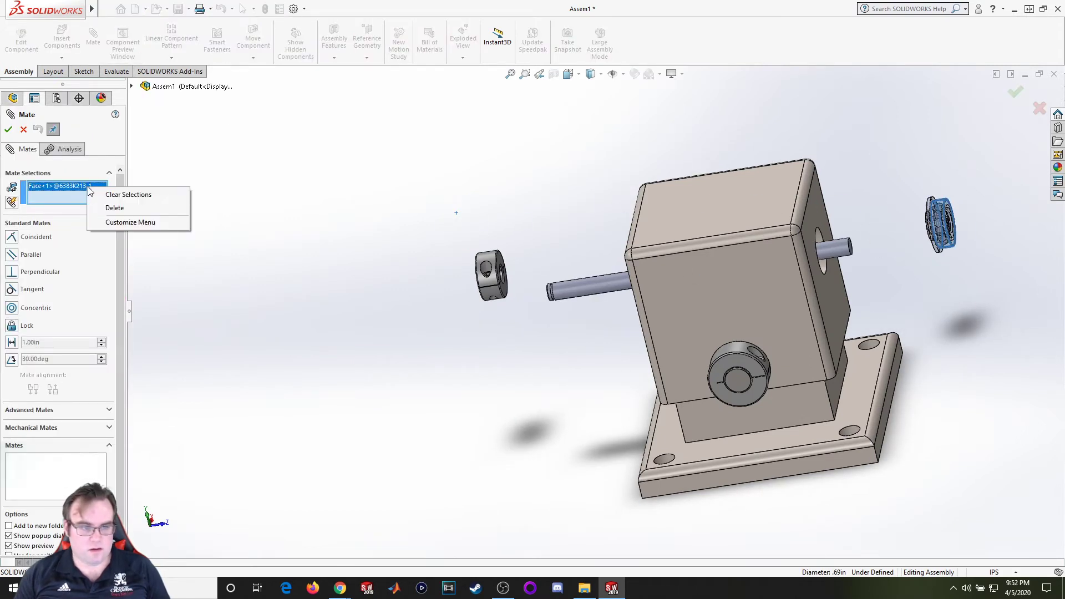
{"action": "left_click", "coordinate": [133, 194]}
{"action": "scroll", "coordinate": [943, 239], "scroll_direction": "down", "scroll_amount": 6}
{"action": "scroll", "coordinate": [726, 267], "scroll_direction": "down", "scroll_amount": 3}
{"action": "middle_click_drag", "start_coordinate": [713, 266], "coordinate": [567, 341]}
{"action": "left_click", "coordinate": [566, 341]}
{"action": "scroll", "coordinate": [380, 333], "scroll_direction": "up", "scroll_amount": 10}
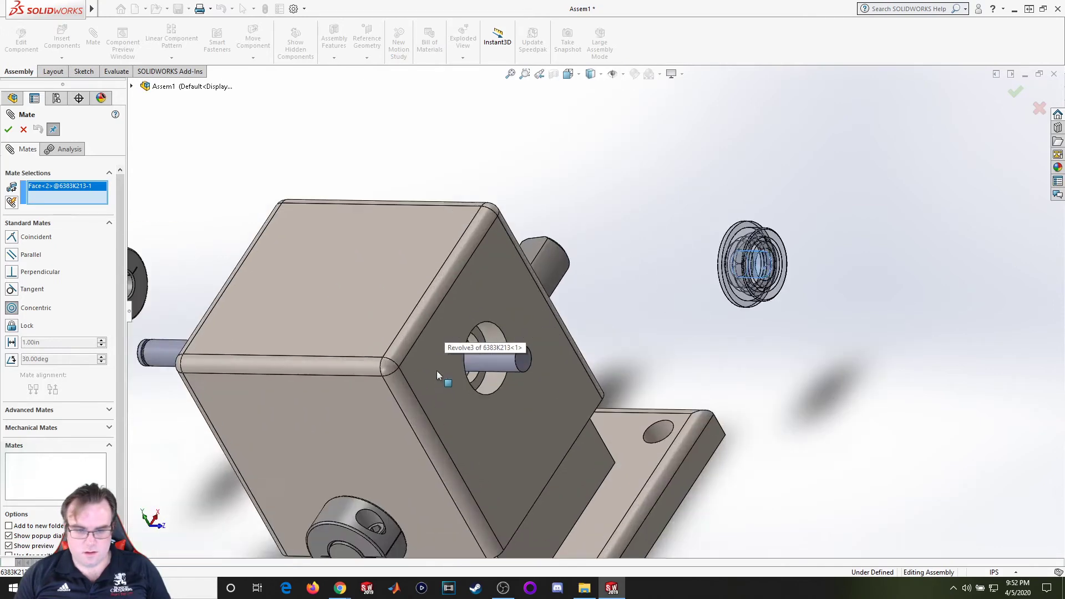
{"action": "left_click", "coordinate": [498, 367]}
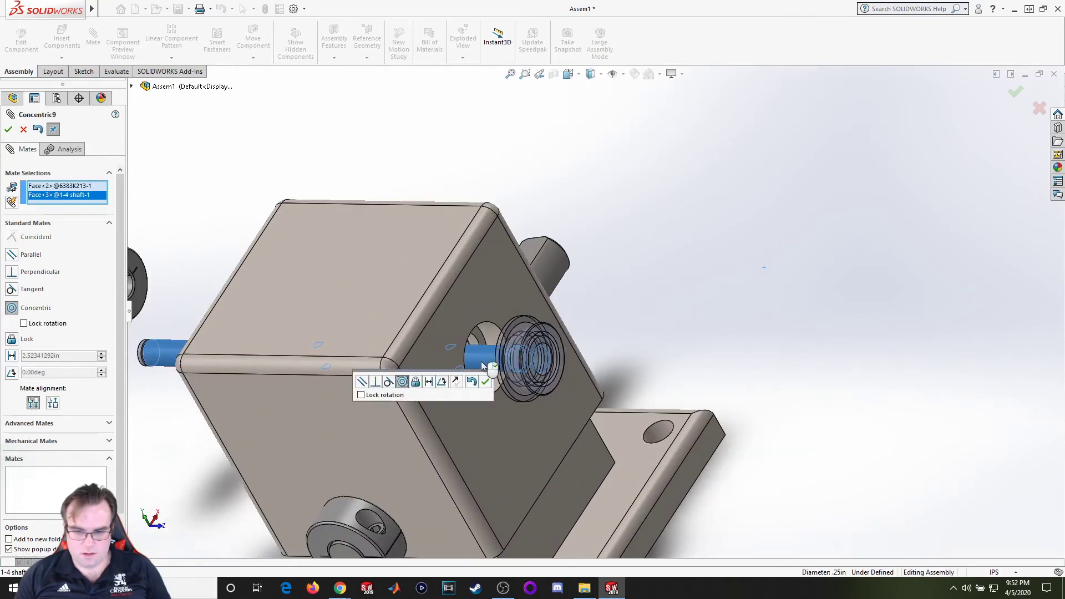
{"action": "left_click", "coordinate": [53, 402]}
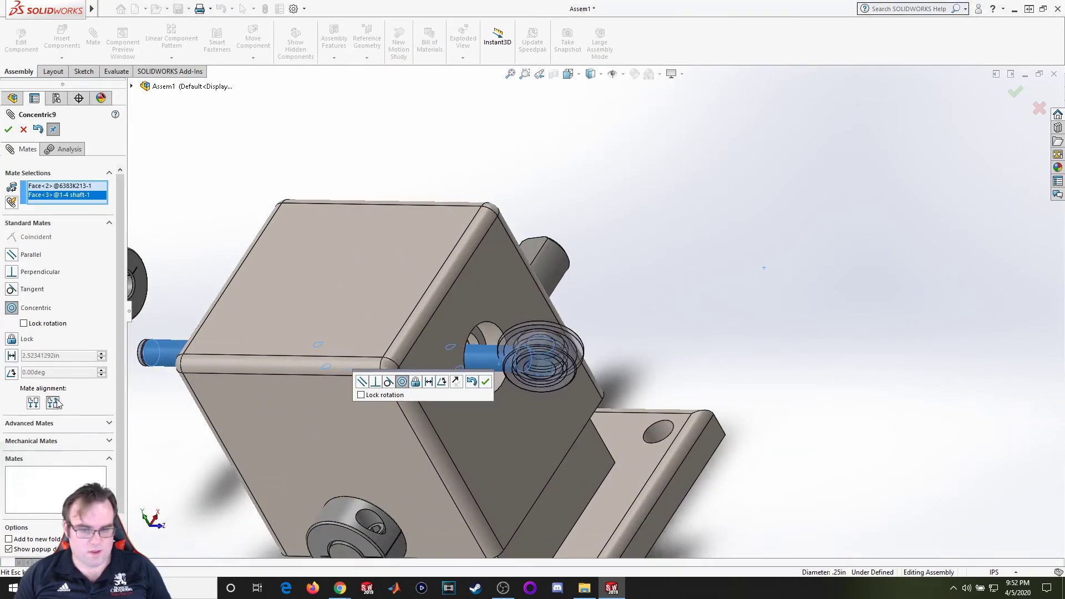
{"action": "left_click", "coordinate": [9, 130]}
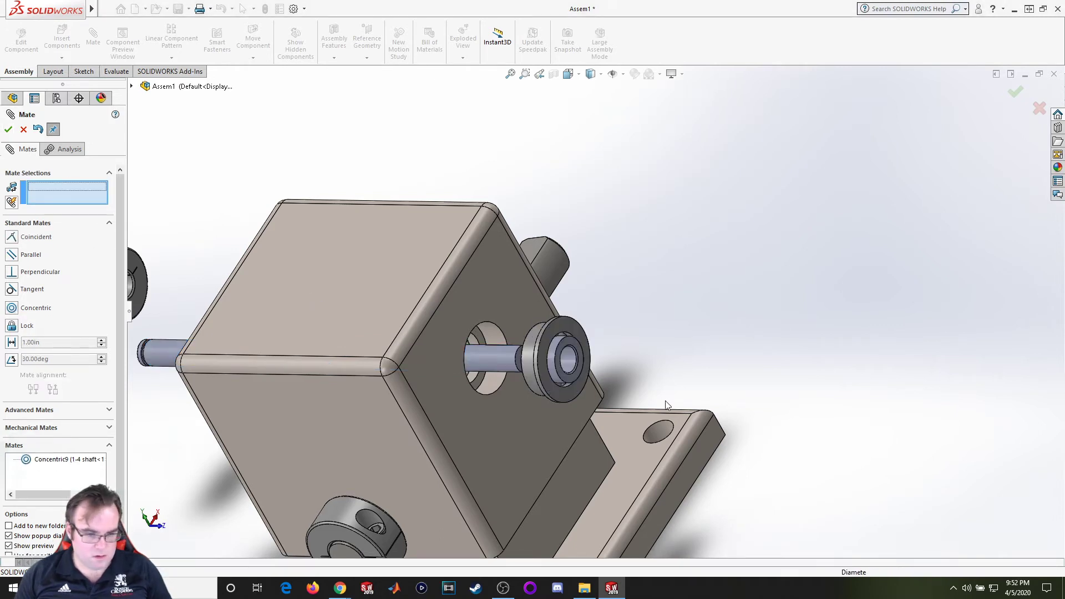
Add a coincident mate seating the bearing face flush against the gearbox housing face.
{"action": "scroll", "coordinate": [619, 370], "scroll_direction": "down", "scroll_amount": 2}
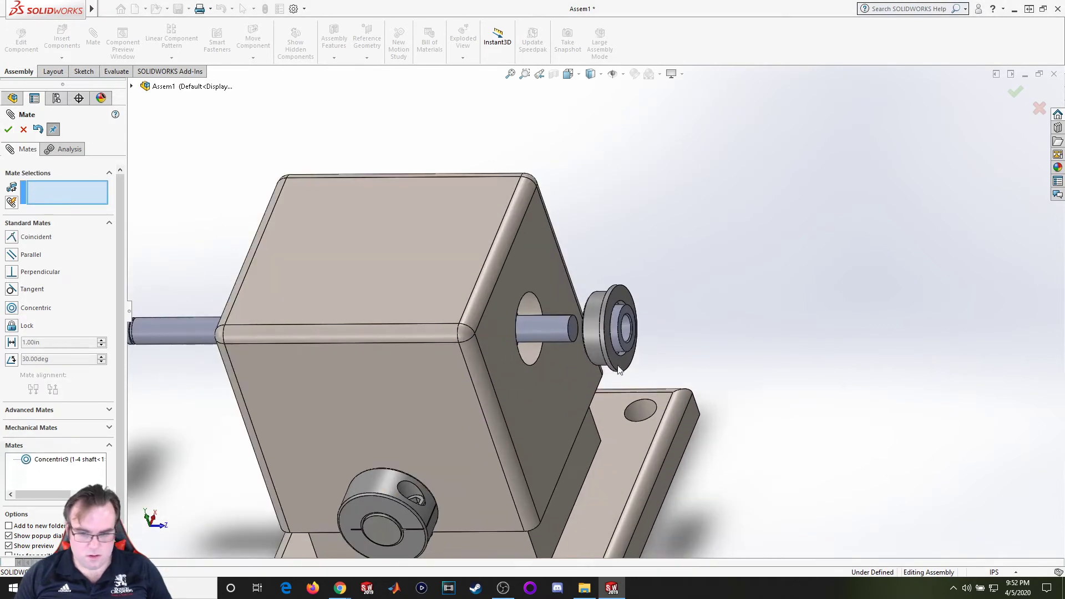
{"action": "left_click", "coordinate": [12, 236]}
{"action": "left_click", "coordinate": [534, 409]}
{"action": "scroll", "coordinate": [809, 280], "scroll_direction": "down", "scroll_amount": 5}
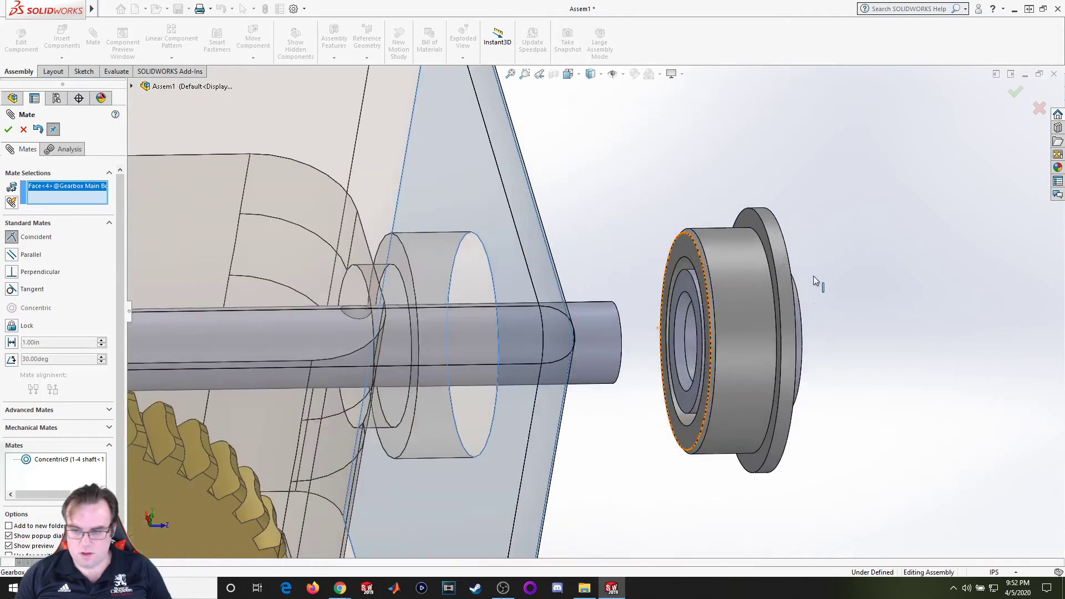
{"action": "left_click", "coordinate": [762, 237]}
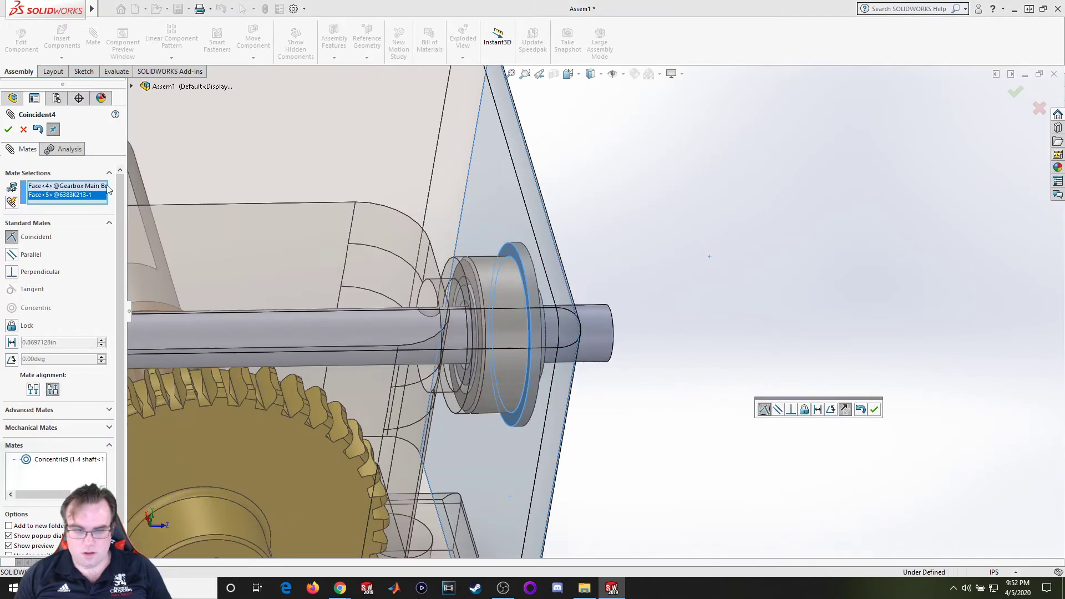
{"action": "left_click", "coordinate": [9, 129]}
Move the 6435K120 collar beside the gearbox and mate its bore concentric with the shaft.
{"action": "scroll", "coordinate": [446, 330], "scroll_direction": "up", "scroll_amount": 5}
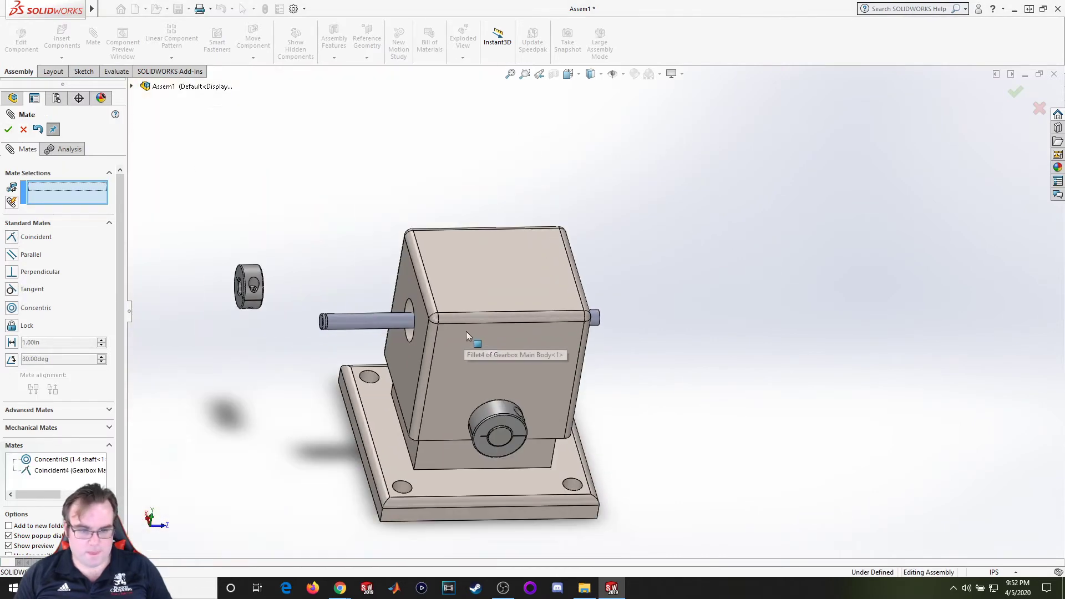
{"action": "left_click_drag", "start_coordinate": [251, 294], "coordinate": [665, 331]}
{"action": "middle_click_drag", "start_coordinate": [348, 331], "coordinate": [686, 407]}
{"action": "scroll", "coordinate": [587, 302], "scroll_direction": "up", "scroll_amount": 3}
{"action": "scroll", "coordinate": [616, 305], "scroll_direction": "down", "scroll_amount": 6}
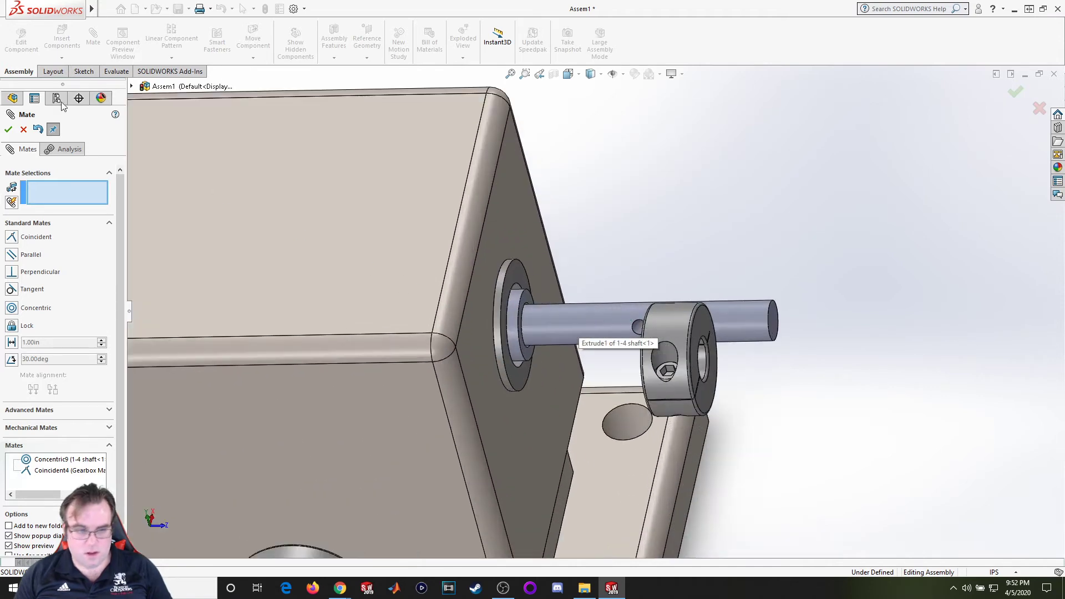
{"action": "left_click", "coordinate": [12, 307]}
{"action": "scroll", "coordinate": [603, 352], "scroll_direction": "down", "scroll_amount": 5}
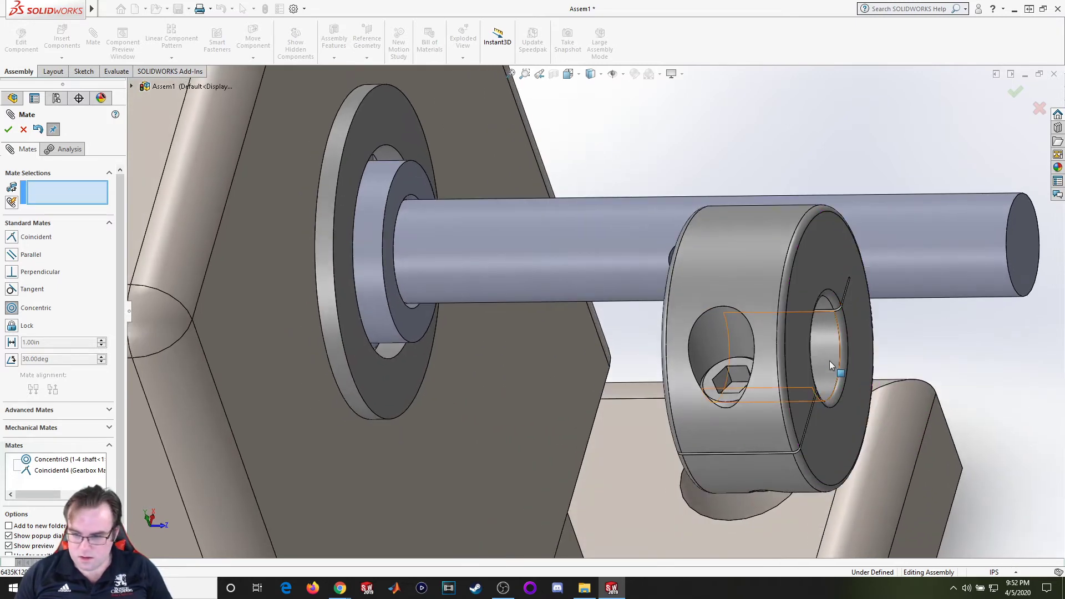
{"action": "left_click", "coordinate": [830, 360]}
{"action": "left_click", "coordinate": [565, 270]}
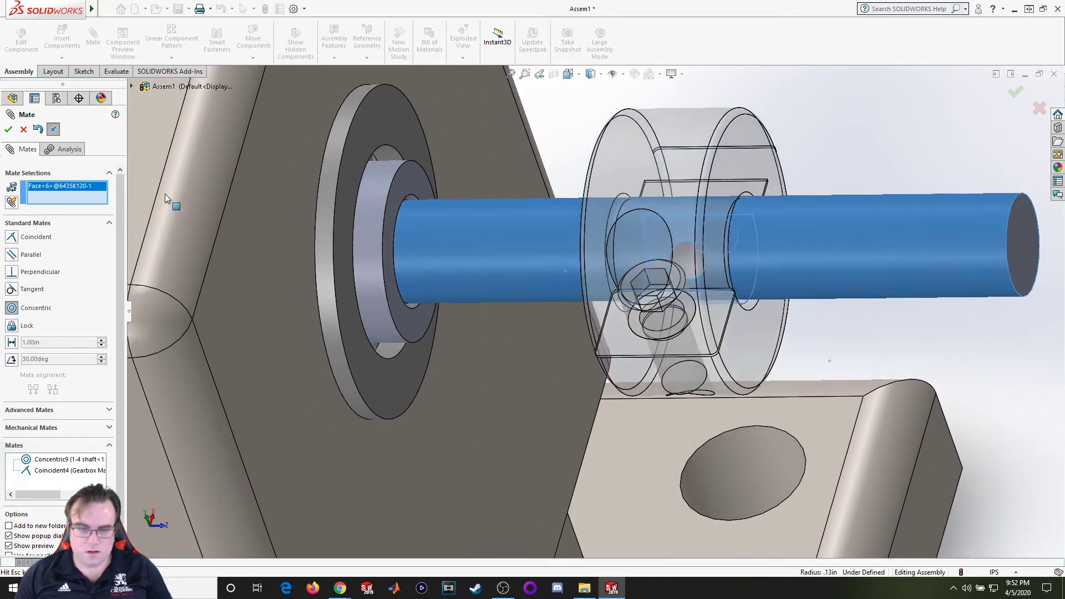
{"action": "left_click", "coordinate": [9, 130]}
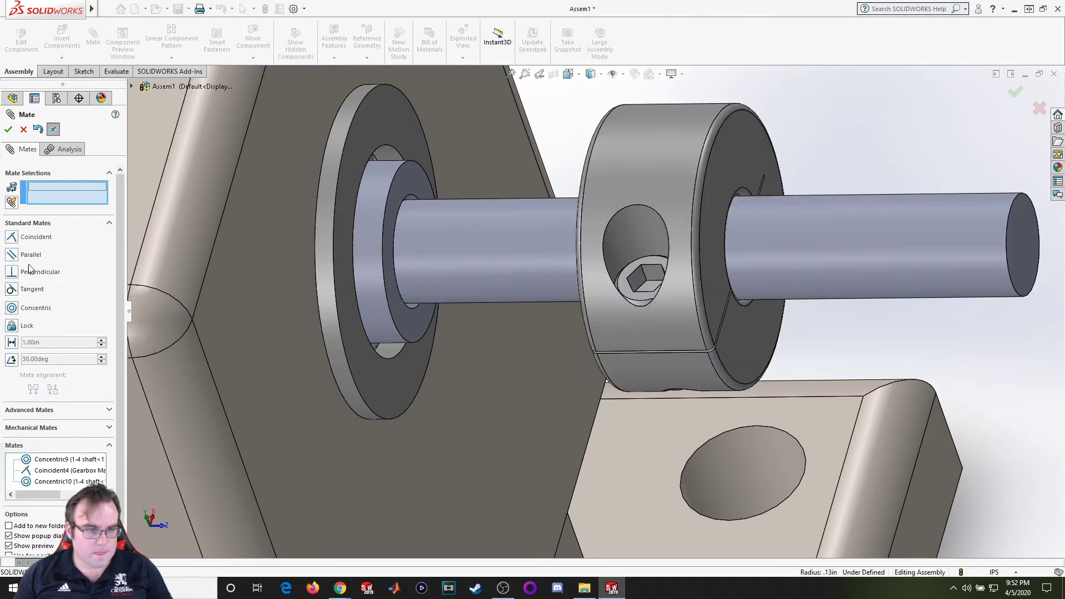
Mate the collar's flat face coincident with the bearing face on the housing side.
{"action": "middle_click_drag", "start_coordinate": [360, 215], "coordinate": [414, 220]}
{"action": "left_click", "coordinate": [575, 174]}
{"action": "middle_click_drag", "start_coordinate": [576, 174], "coordinate": [397, 185]}
{"action": "left_click", "coordinate": [365, 224]}
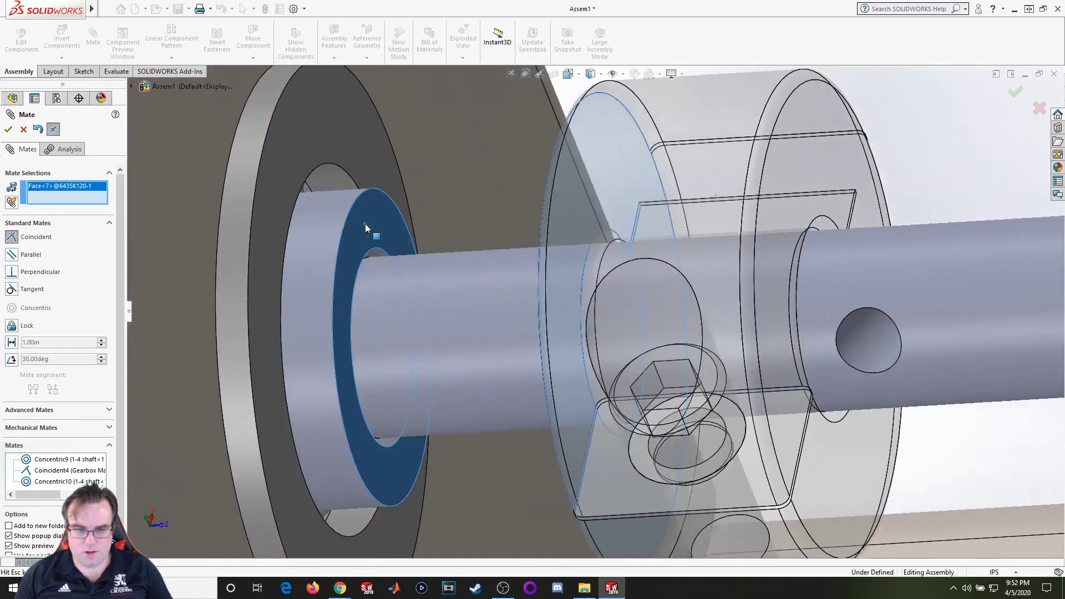
{"action": "scroll", "coordinate": [345, 228], "scroll_direction": "up", "scroll_amount": 5}
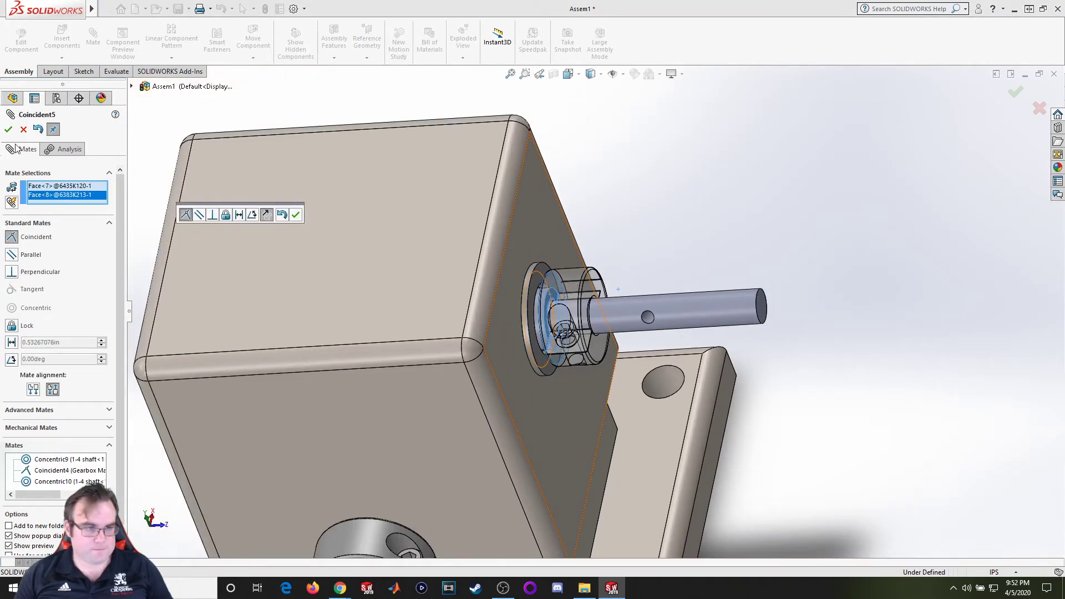
{"action": "left_click", "coordinate": [8, 129]}
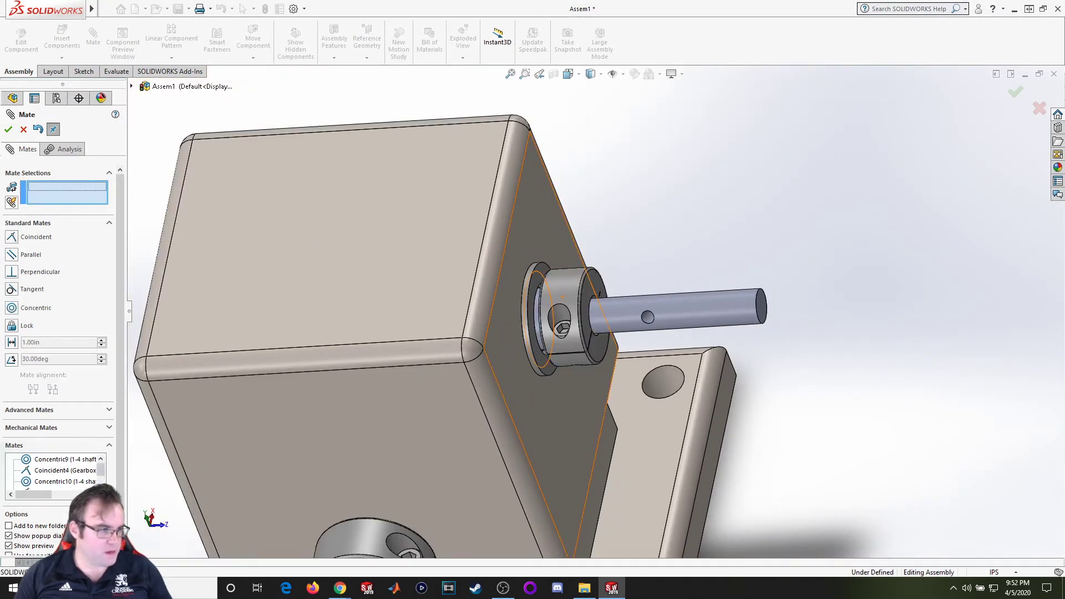
{"action": "key", "text": "alt+Tab"}
{"action": "scroll", "coordinate": [366, 317], "scroll_direction": "up", "scroll_amount": 5}
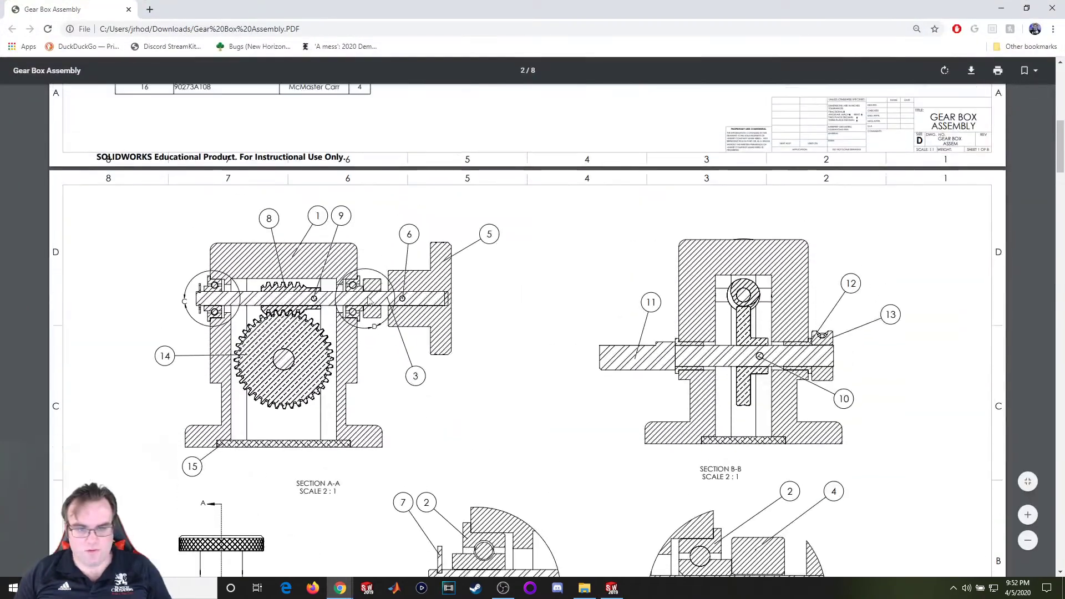
{"action": "scroll", "coordinate": [504, 365], "scroll_direction": "down", "scroll_amount": 4}
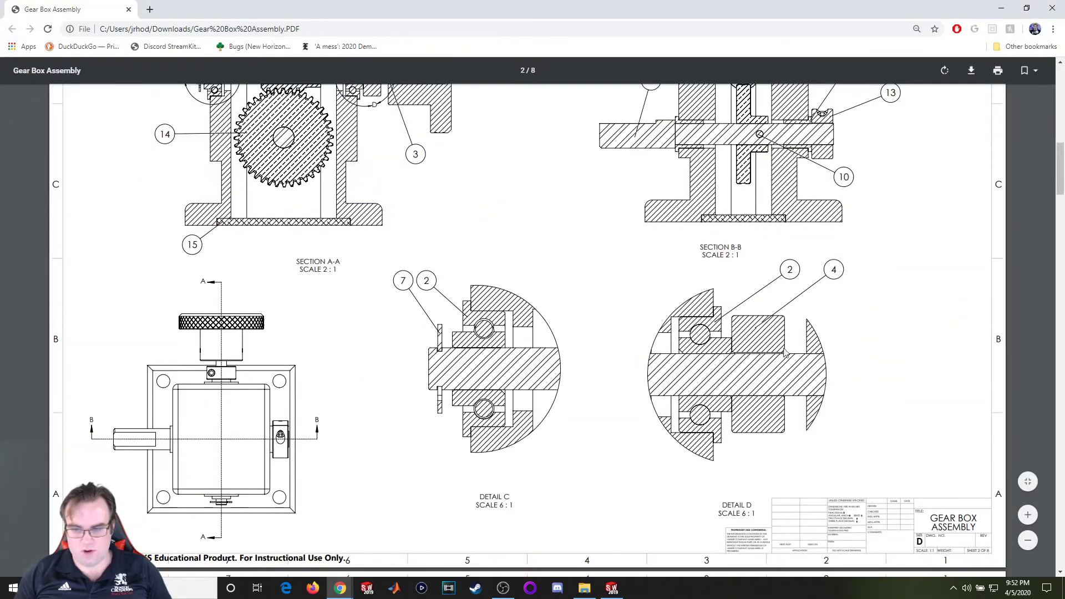
{"action": "scroll", "coordinate": [786, 349], "scroll_direction": "up", "scroll_amount": 3}
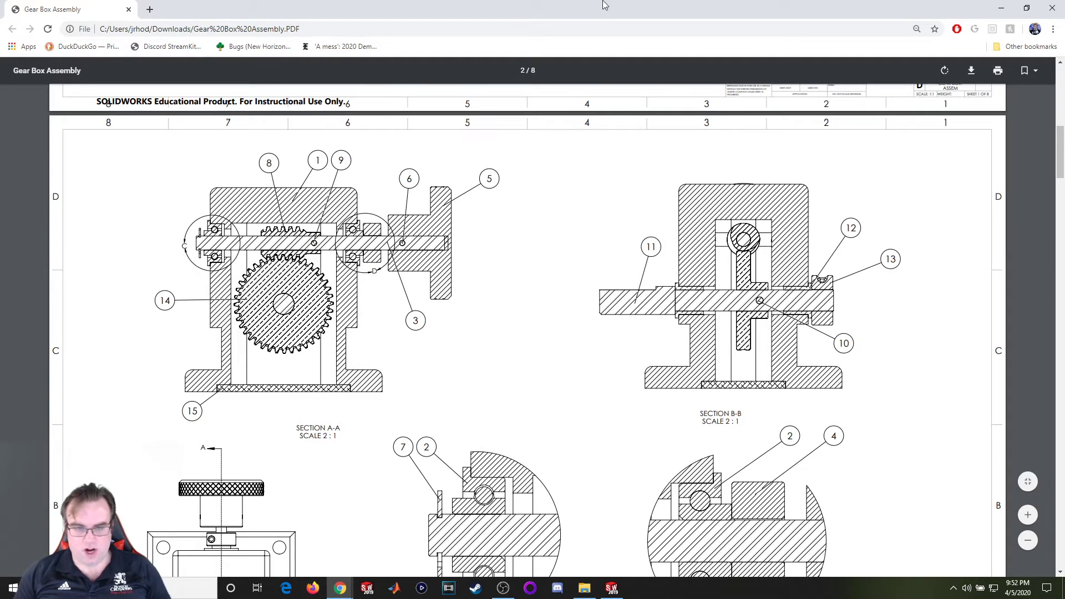
{"action": "scroll", "coordinate": [202, 223], "scroll_direction": "up", "scroll_amount": 8}
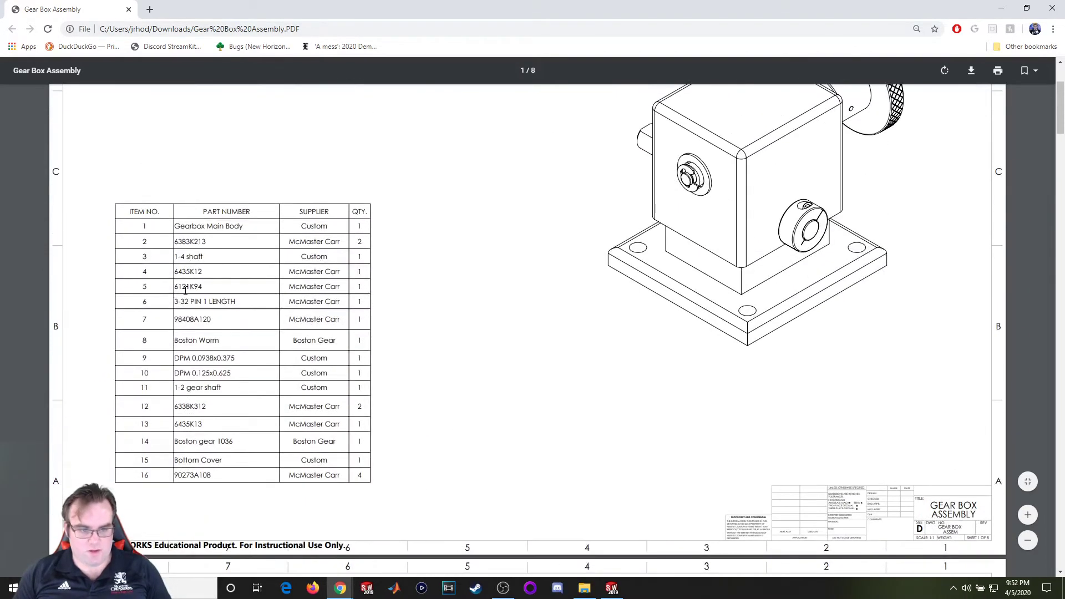
{"action": "left_click", "coordinate": [1000, 8]}
Close the mate session, insert the 6121K940 knurled knob and place it beside the shaft's outer end.
{"action": "left_click", "coordinate": [7, 129]}
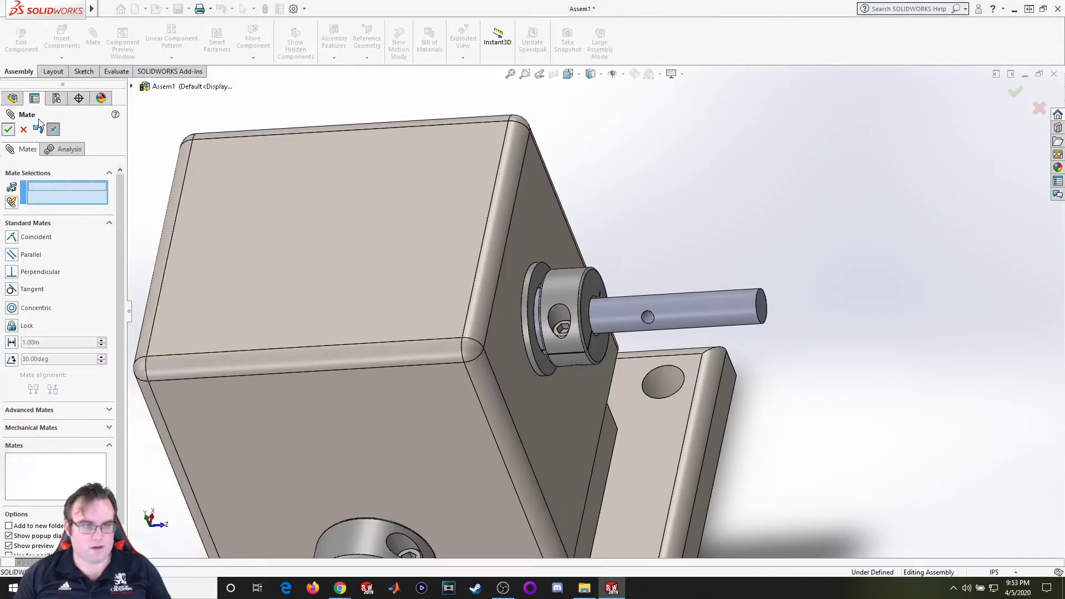
{"action": "left_click", "coordinate": [62, 39]}
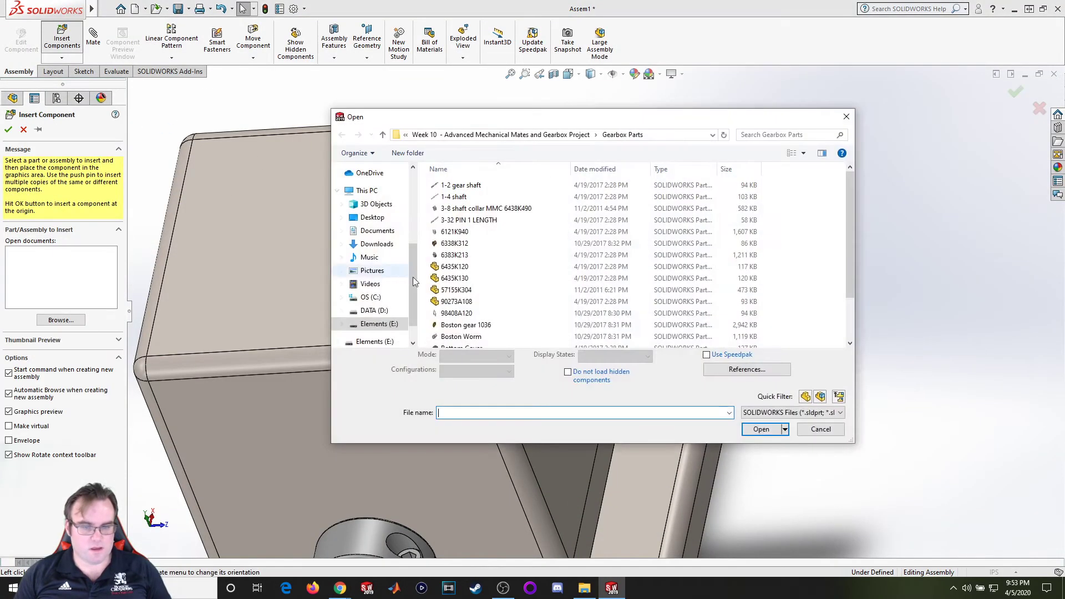
{"action": "scroll", "coordinate": [484, 196], "scroll_direction": "down", "scroll_amount": 2}
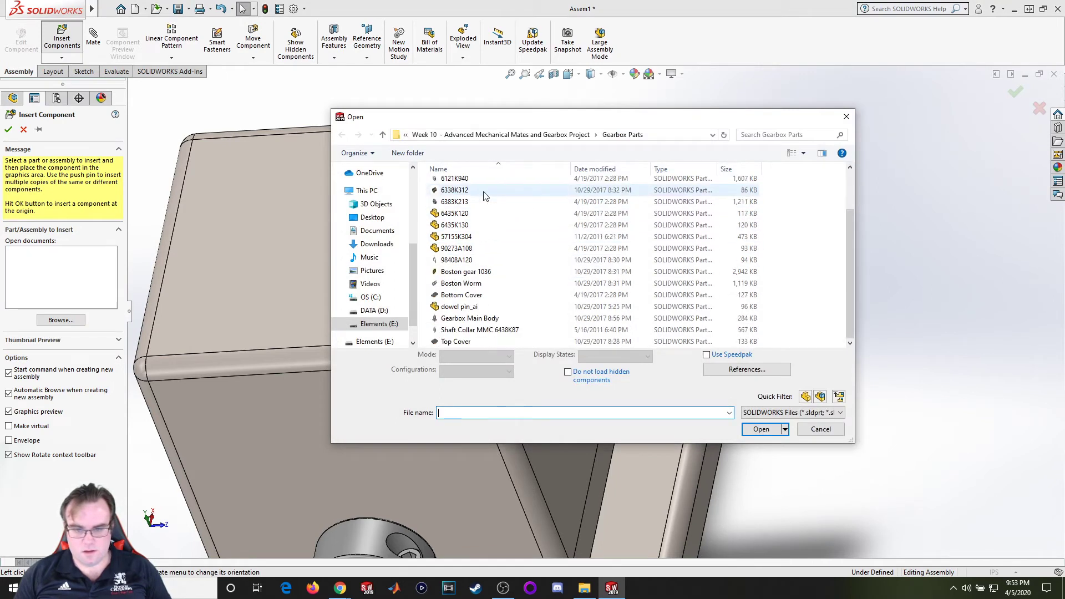
{"action": "scroll", "coordinate": [478, 224], "scroll_direction": "up", "scroll_amount": 2}
{"action": "double_click", "coordinate": [476, 231]}
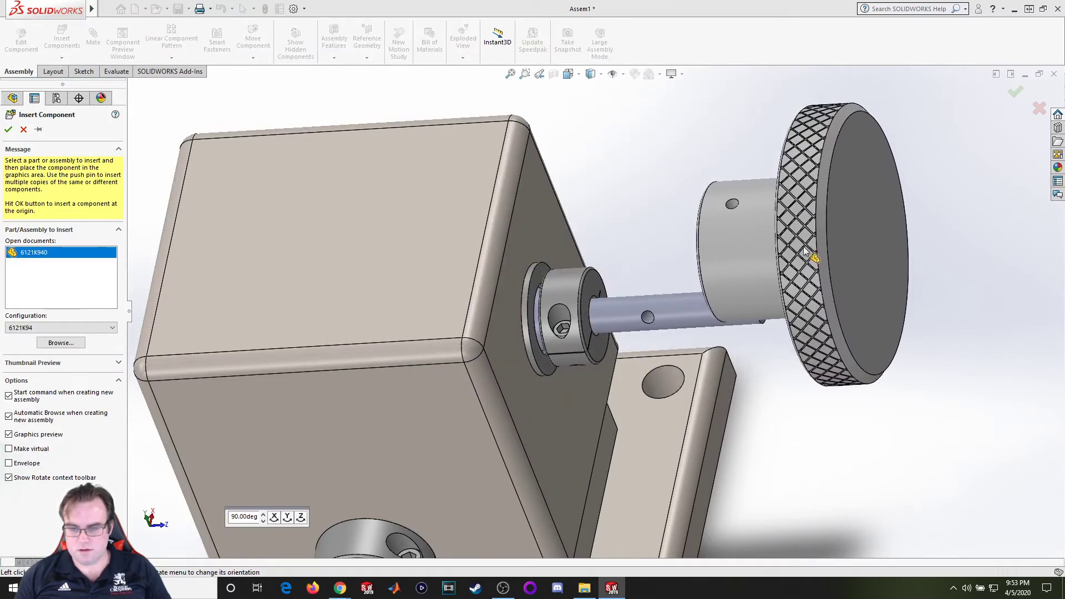
{"action": "left_click", "coordinate": [807, 252]}
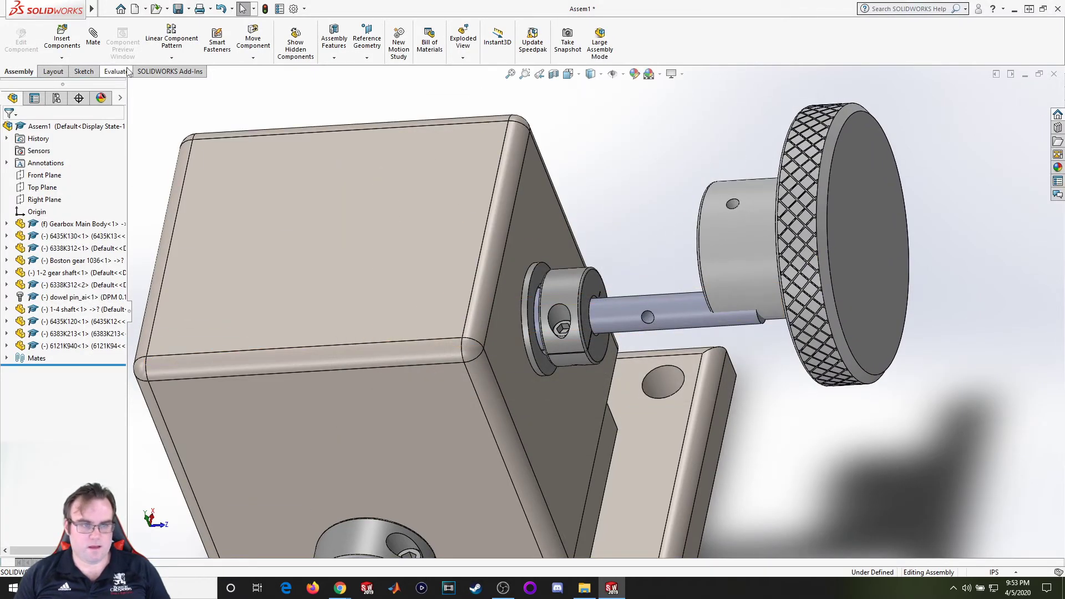
Mate the knob's hub bore concentric with the 1-4 shaft.
{"action": "left_click", "coordinate": [92, 40]}
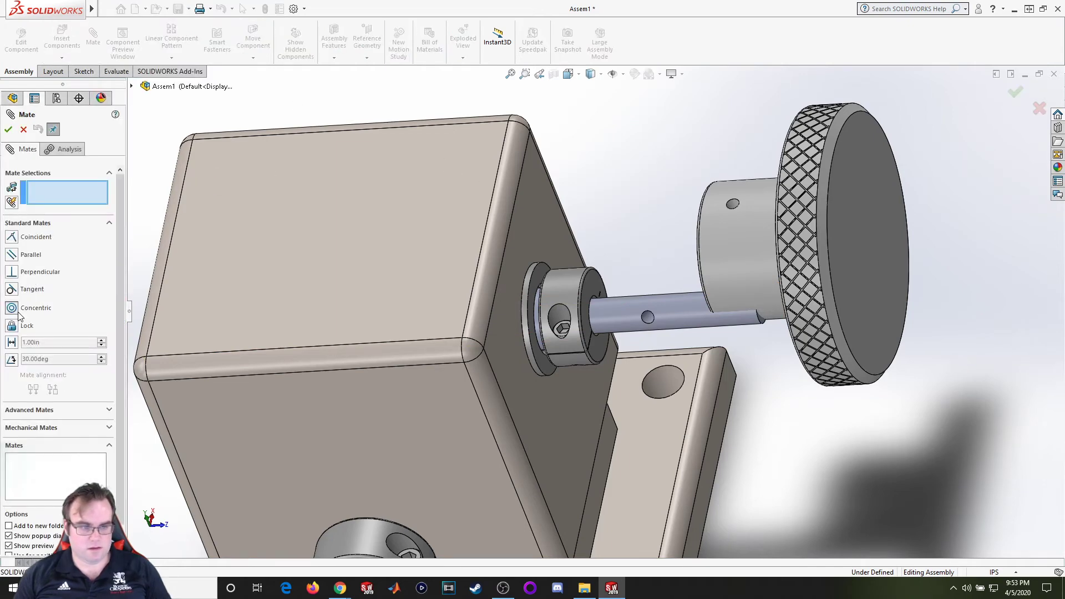
{"action": "middle_click_drag", "start_coordinate": [488, 163], "coordinate": [551, 174]}
{"action": "scroll", "coordinate": [637, 244], "scroll_direction": "down", "scroll_amount": 5}
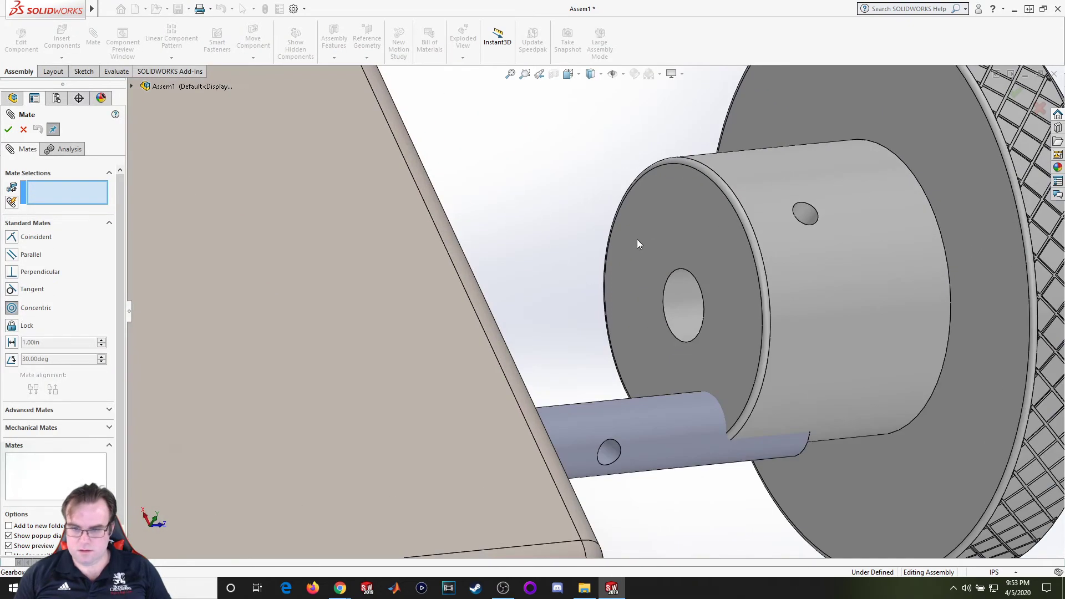
{"action": "left_click", "coordinate": [687, 322]}
{"action": "left_click", "coordinate": [676, 430]}
{"action": "left_click", "coordinate": [8, 129]}
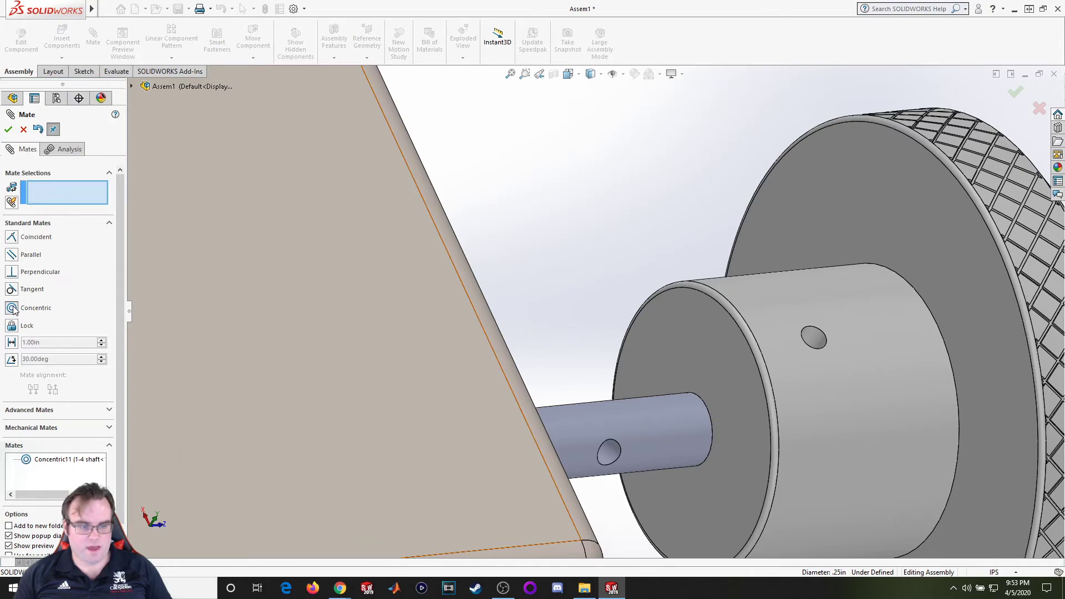
Align the knob's cross hole concentric with the shaft's cross hole.
{"action": "left_click", "coordinate": [815, 348]}
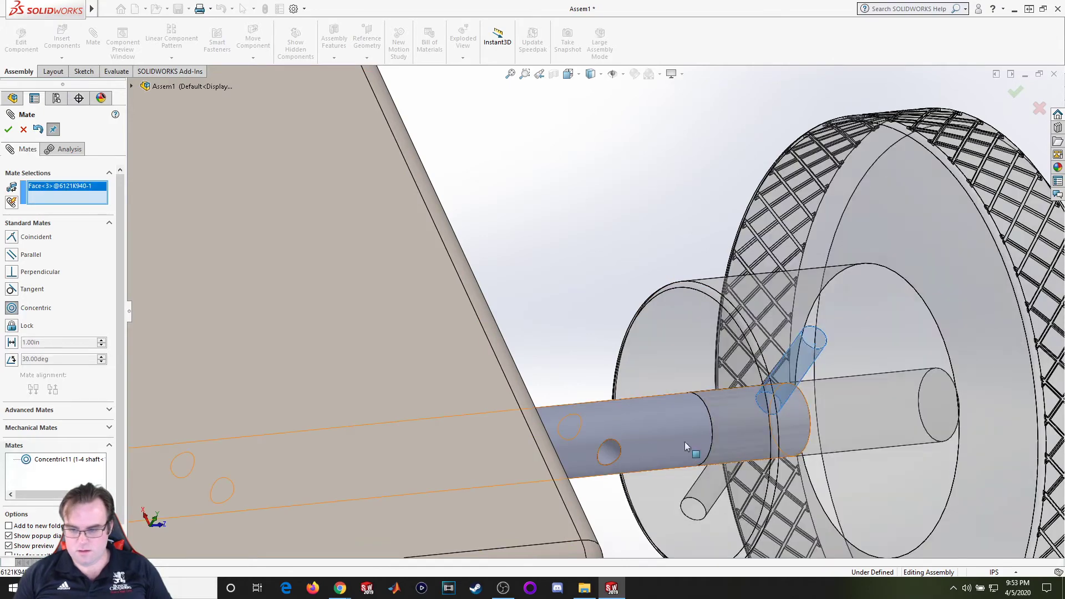
{"action": "left_click", "coordinate": [614, 459]}
{"action": "scroll", "coordinate": [743, 228], "scroll_direction": "up", "scroll_amount": 5}
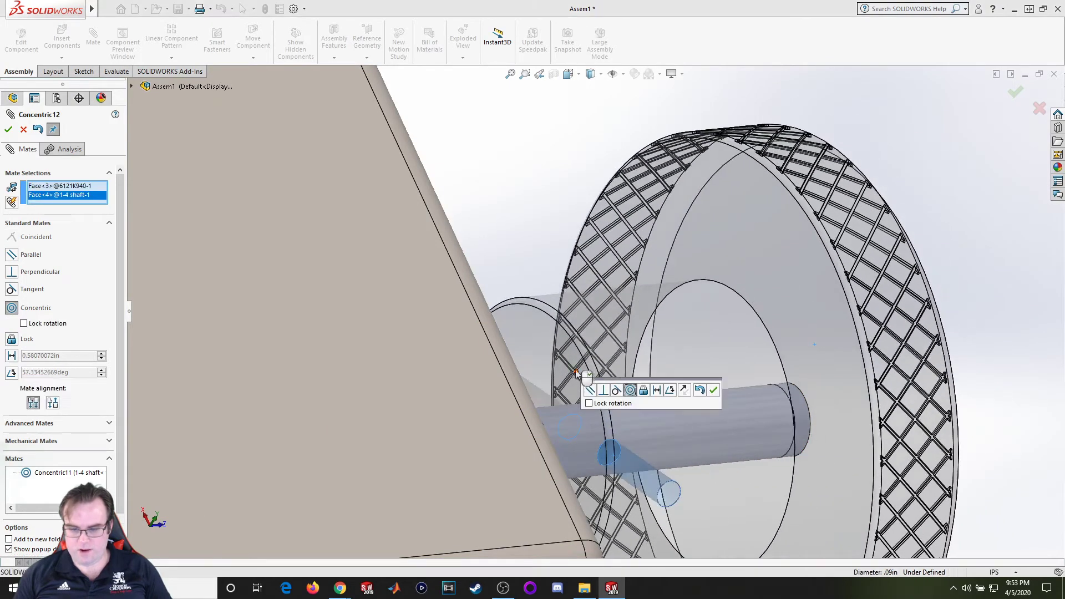
{"action": "middle_click_drag", "start_coordinate": [849, 287], "coordinate": [810, 265]}
{"action": "left_click", "coordinate": [8, 129]}
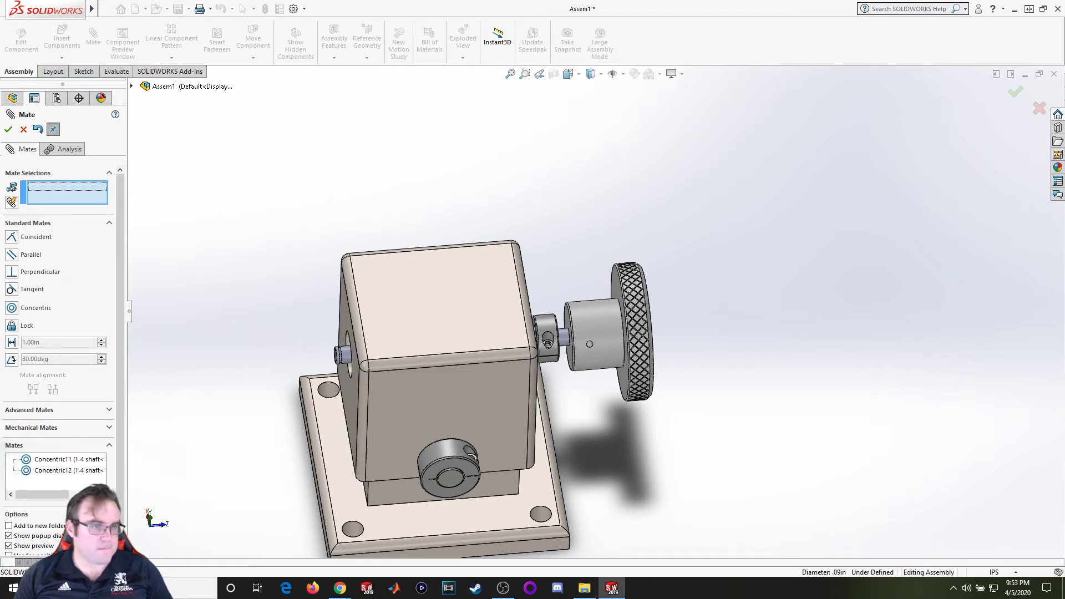
Insert the 3-32 PIN 1 LENGTH part and drop it near the knob.
{"action": "left_click", "coordinate": [7, 130]}
{"action": "left_click", "coordinate": [61, 39]}
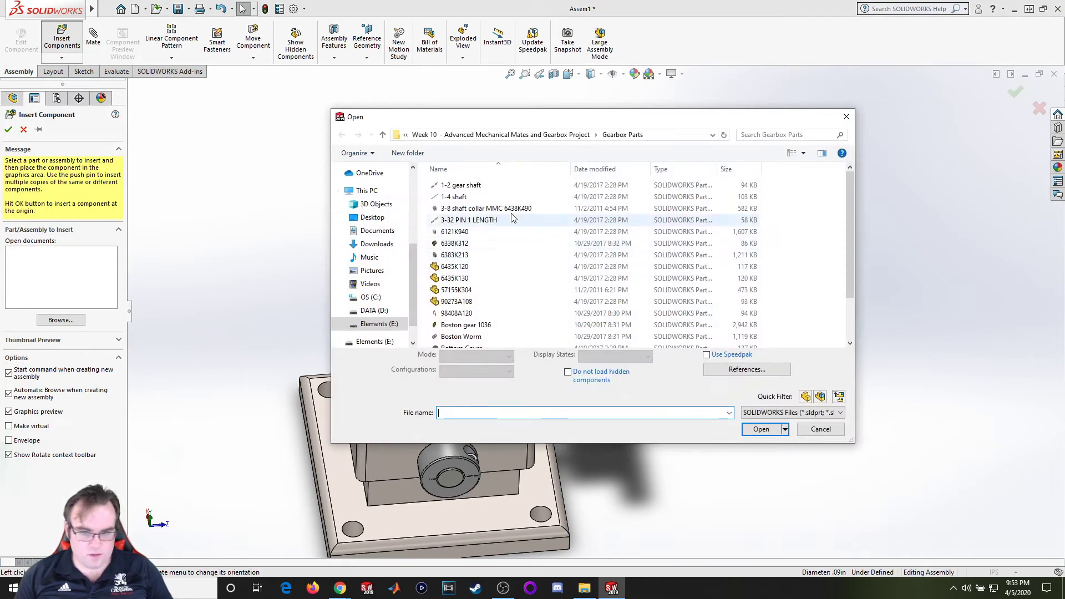
{"action": "double_click", "coordinate": [468, 220]}
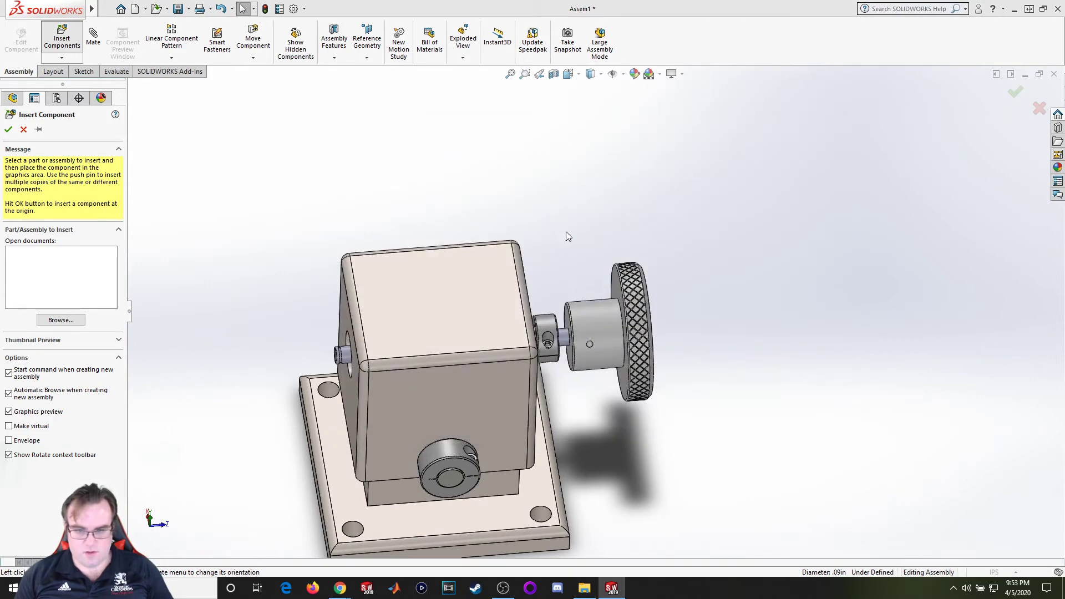
{"action": "left_click", "coordinate": [533, 219]}
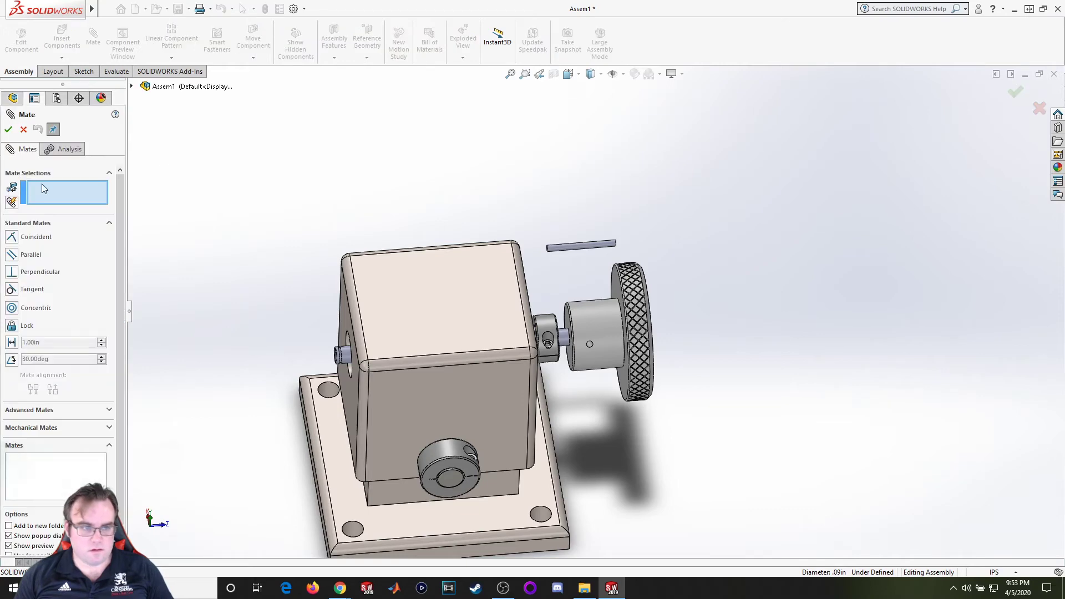
Mate the pin's cylindrical surface concentric with the knob hub's pin hole.
{"action": "scroll", "coordinate": [610, 250], "scroll_direction": "down", "scroll_amount": 5}
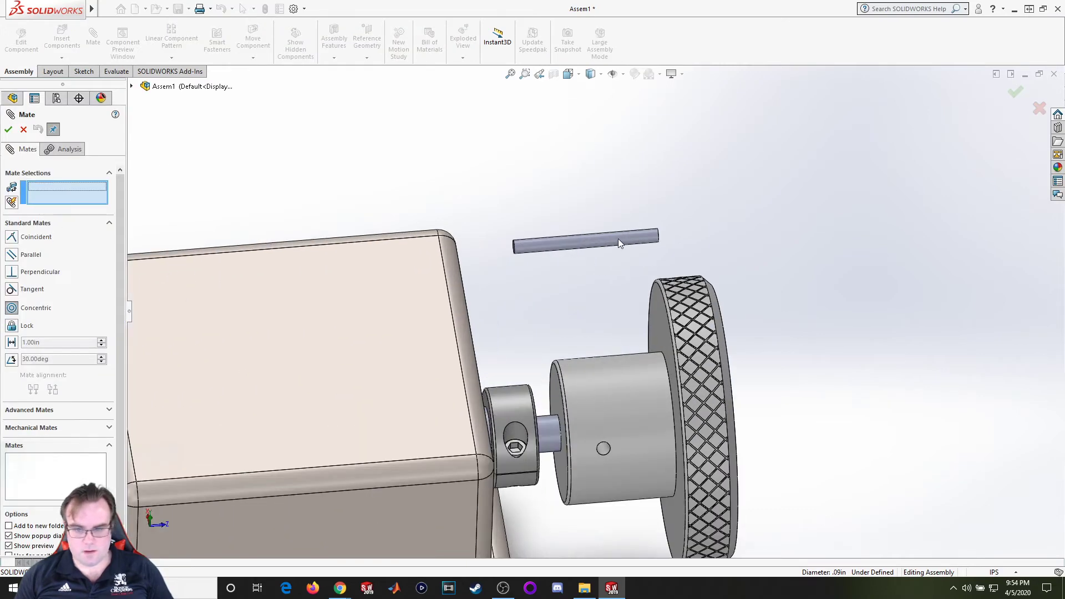
{"action": "left_click", "coordinate": [616, 238]}
{"action": "scroll", "coordinate": [617, 462], "scroll_direction": "down", "scroll_amount": 4}
{"action": "scroll", "coordinate": [617, 462], "scroll_direction": "down", "scroll_amount": 3}
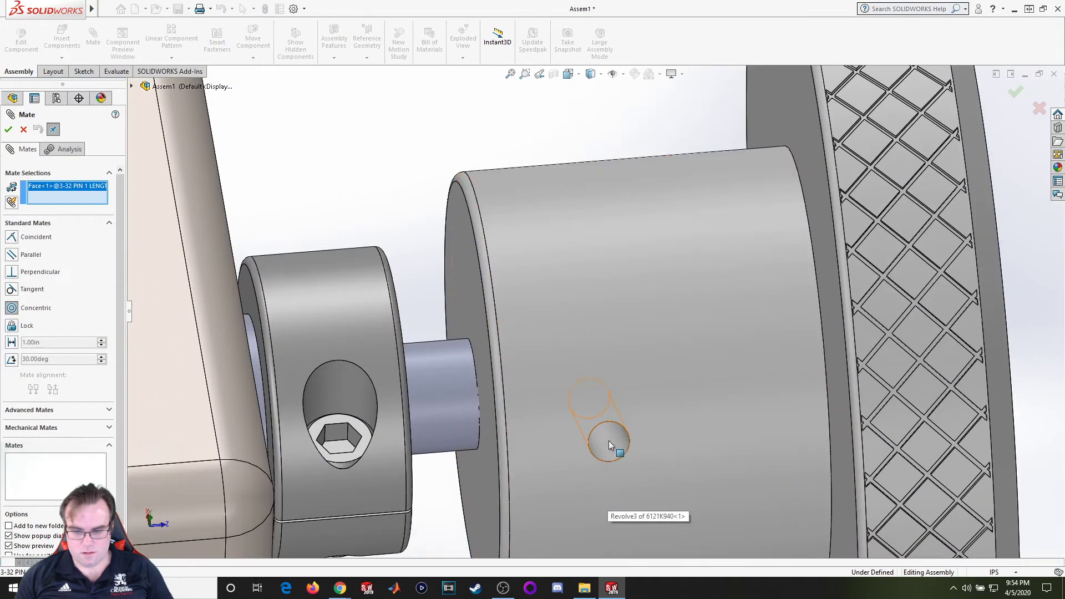
{"action": "left_click", "coordinate": [607, 448]}
{"action": "scroll", "coordinate": [615, 388], "scroll_direction": "up", "scroll_amount": 5}
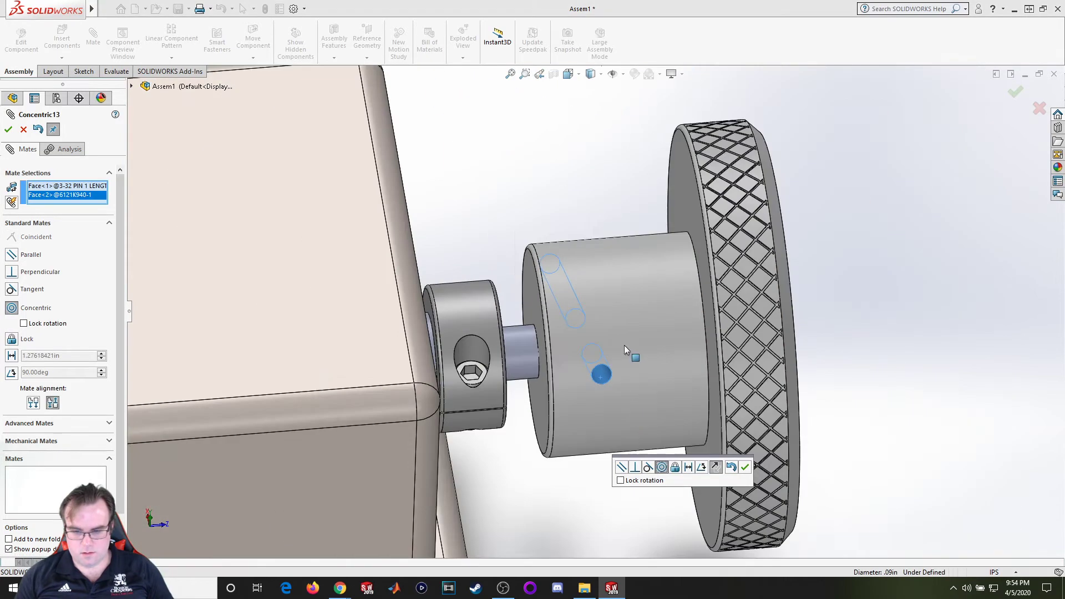
{"action": "middle_click_drag", "start_coordinate": [623, 344], "coordinate": [677, 333]}
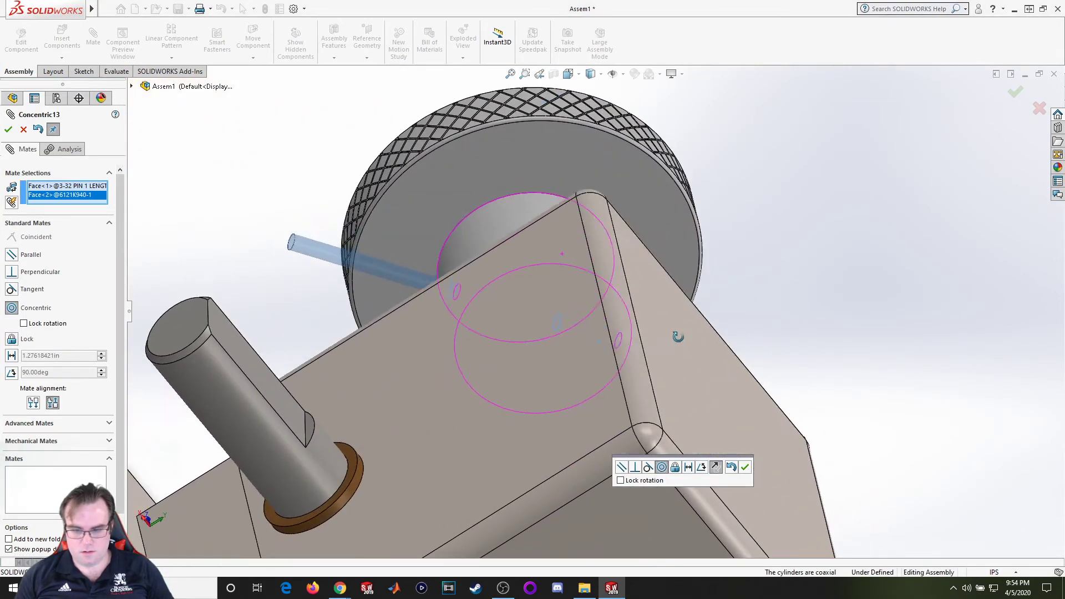
{"action": "left_click", "coordinate": [745, 467]}
Add a tangent mate between the pin's end face and the hub's outer cylinder.
{"action": "left_click_drag", "start_coordinate": [301, 244], "coordinate": [266, 223]}
{"action": "middle_click_drag", "start_coordinate": [267, 223], "coordinate": [2, 273]}
{"action": "scroll", "coordinate": [454, 312], "scroll_direction": "down", "scroll_amount": 5}
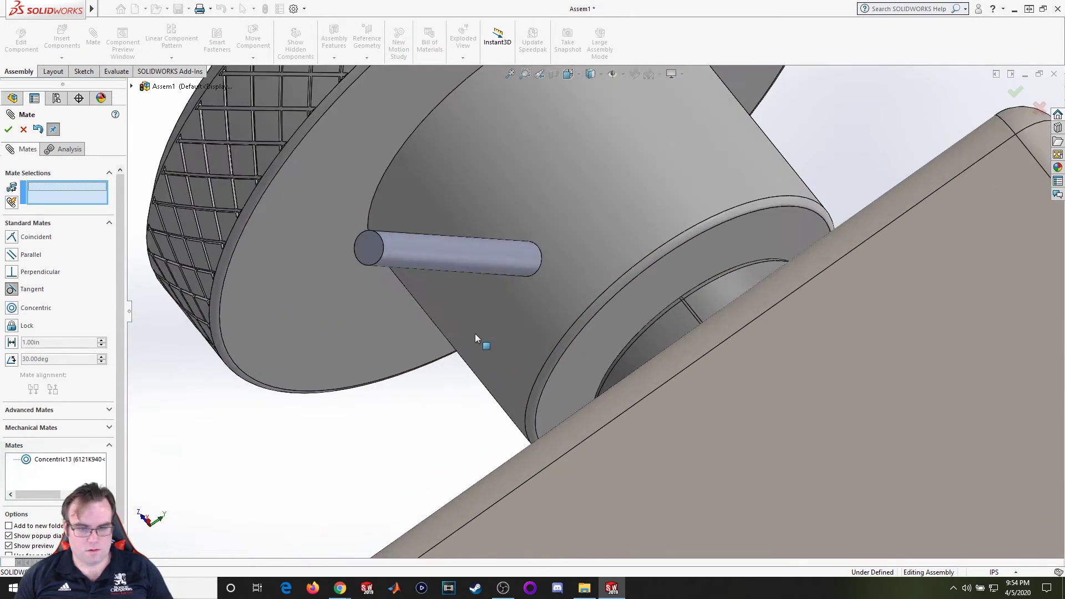
{"action": "left_click", "coordinate": [356, 222]}
{"action": "left_click", "coordinate": [695, 130]}
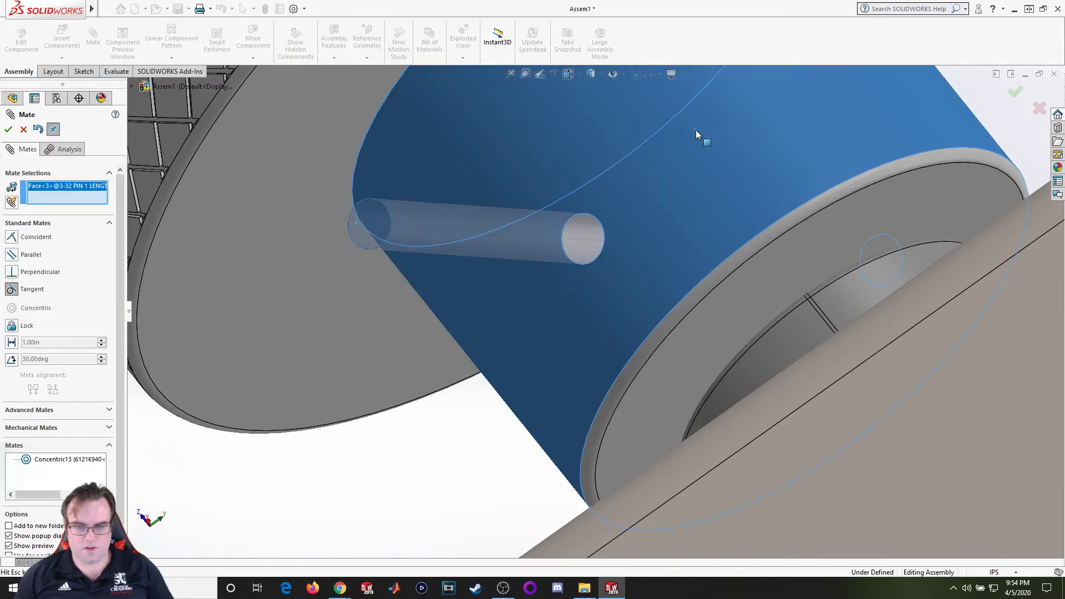
{"action": "left_click", "coordinate": [8, 129]}
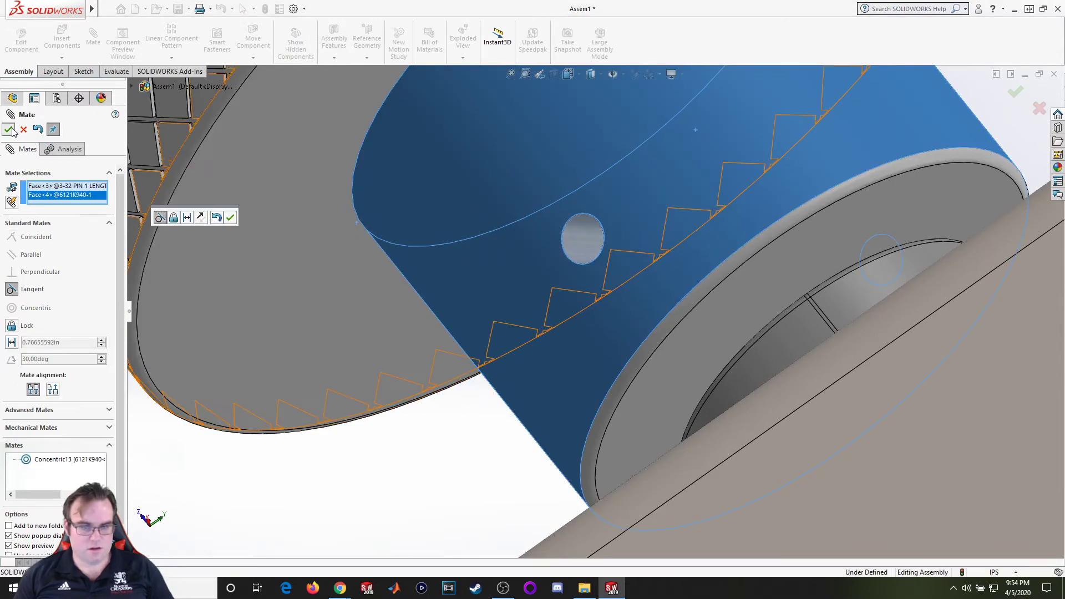
Pull the knob along its shaft to test movement, zoom to fit, and bring up the gearbox PDF.
{"action": "scroll", "coordinate": [598, 198], "scroll_direction": "up", "scroll_amount": 10}
{"action": "middle_click_drag", "start_coordinate": [893, 257], "coordinate": [683, 234]}
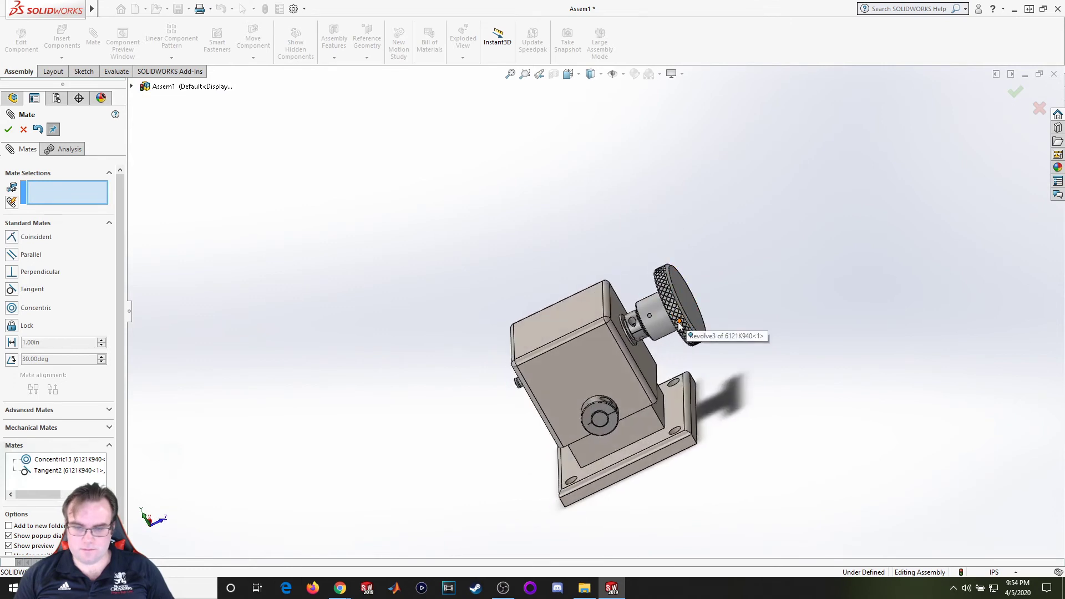
{"action": "left_click_drag", "start_coordinate": [681, 317], "coordinate": [654, 324]}
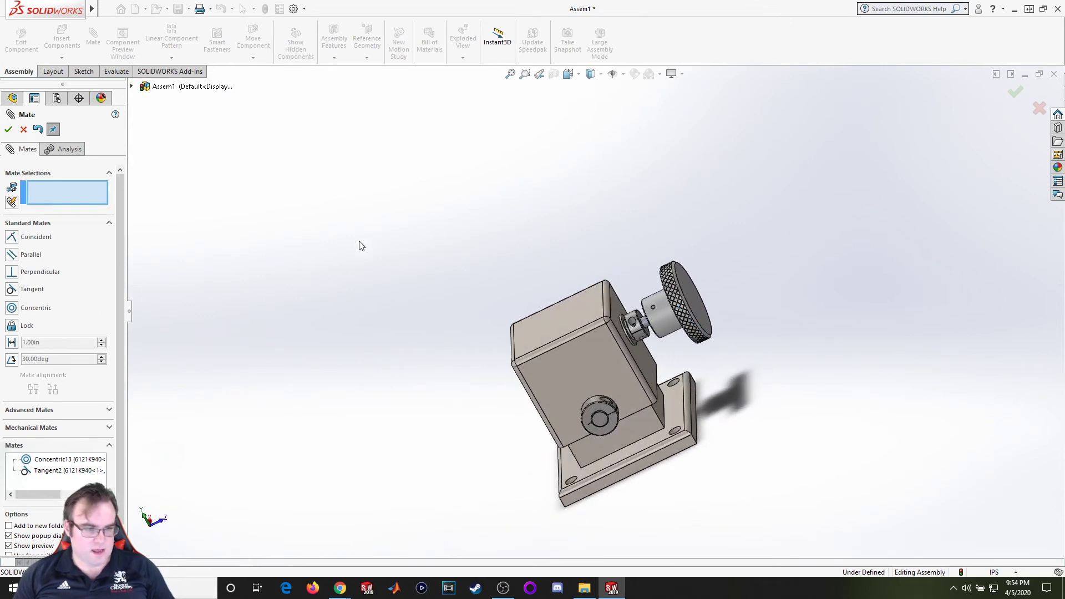
{"action": "middle_click_drag", "start_coordinate": [361, 246], "coordinate": [431, 237]}
{"action": "key", "text": "f"}
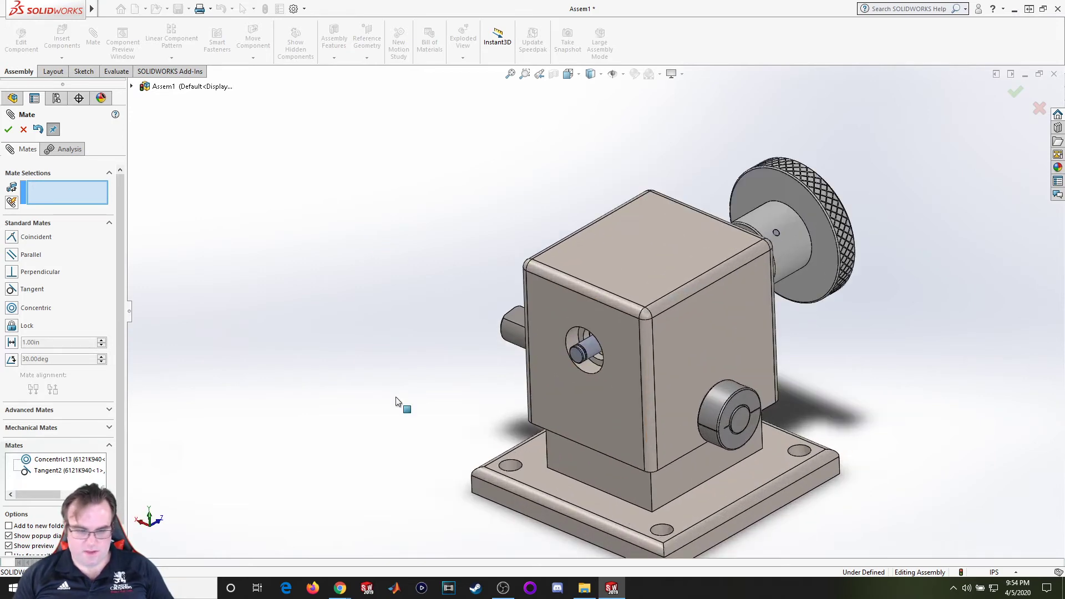
{"action": "key", "text": "alt+Tab"}
{"action": "scroll", "coordinate": [208, 335], "scroll_direction": "down", "scroll_amount": 6}
Scroll through Sections A-A and B-B and Details C and D, then back up to the parts list.
{"action": "scroll", "coordinate": [356, 411], "scroll_direction": "down", "scroll_amount": 4}
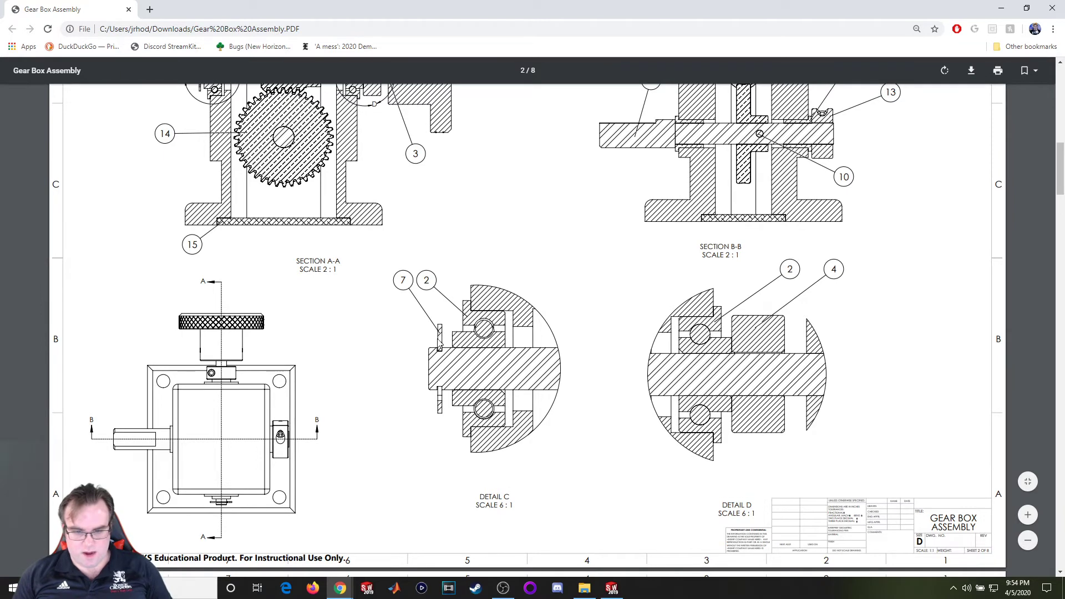
{"action": "scroll", "coordinate": [438, 336], "scroll_direction": "up", "scroll_amount": 2}
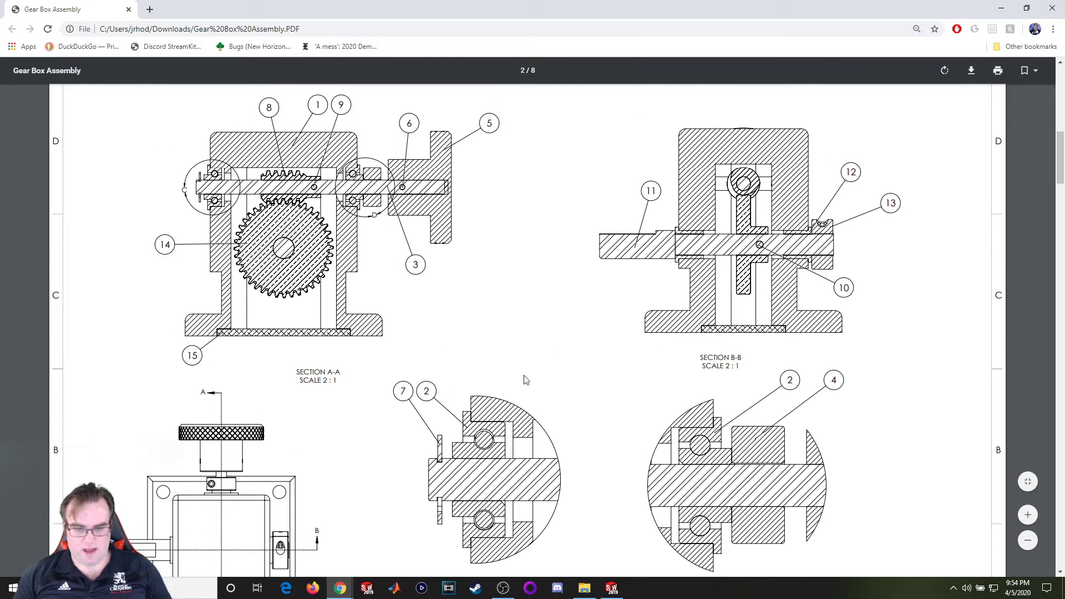
{"action": "scroll", "coordinate": [511, 424], "scroll_direction": "up", "scroll_amount": 10}
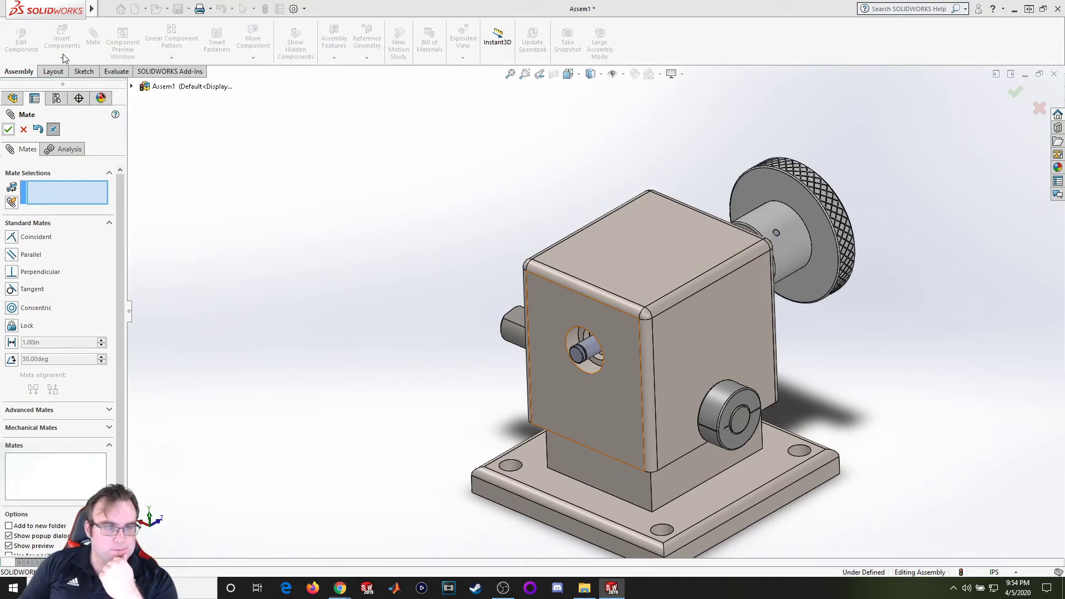
Finish the mate session and insert a second 6383K213 bearing beside the gearbox.
{"action": "left_click", "coordinate": [9, 129]}
{"action": "left_click", "coordinate": [63, 49]}
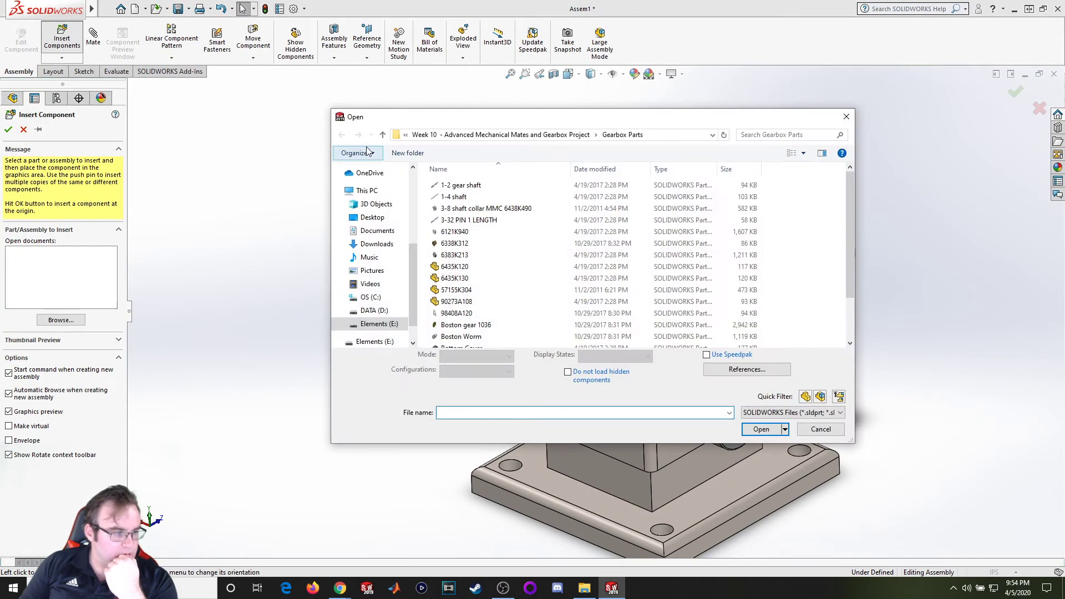
{"action": "double_click", "coordinate": [475, 255]}
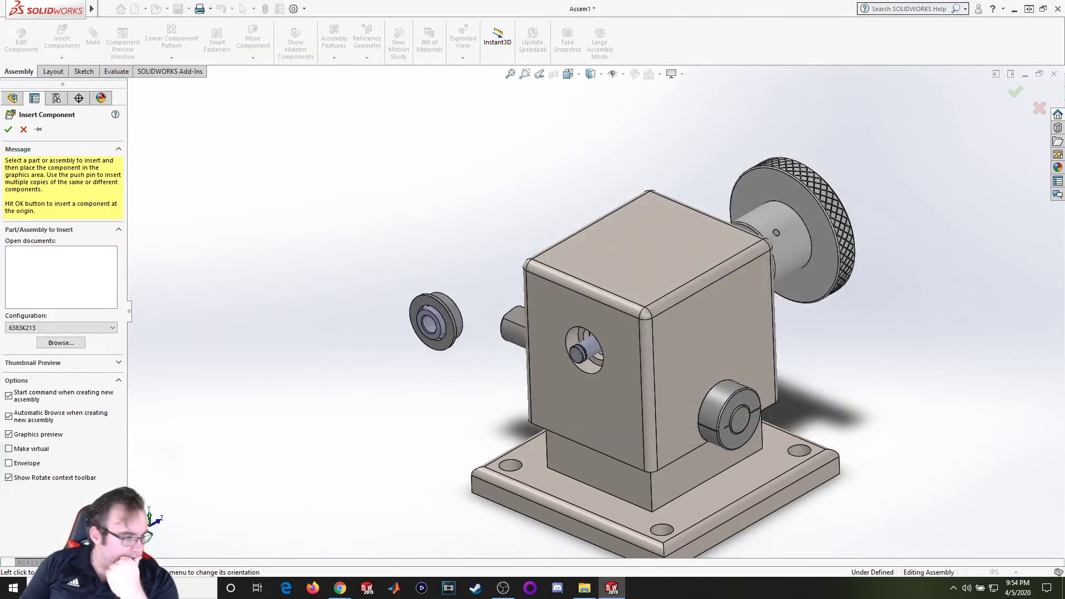
{"action": "left_click", "coordinate": [436, 322]}
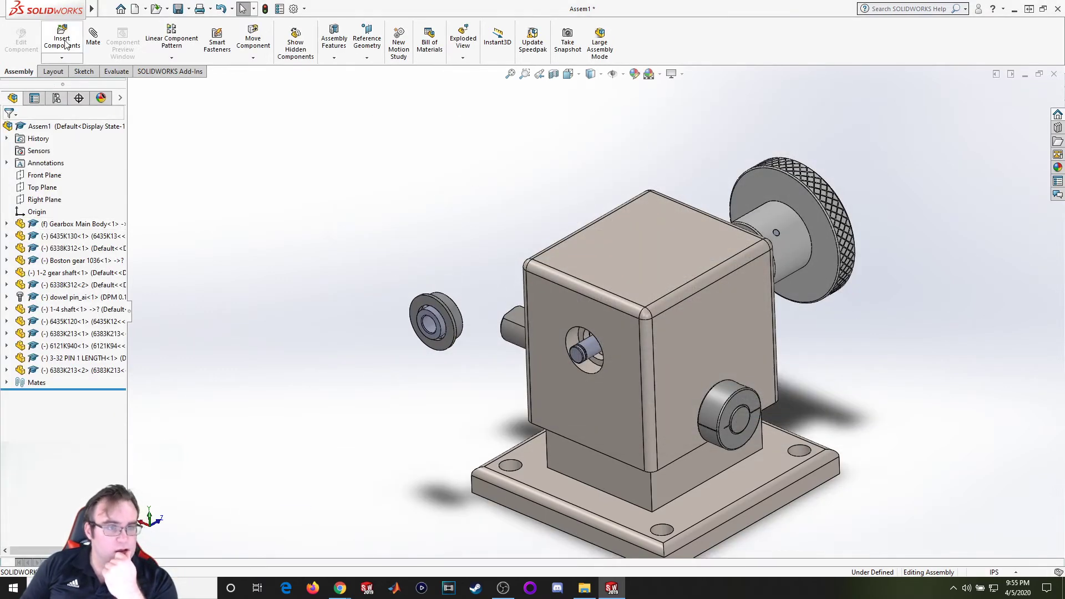
Begin inserting the 98408A120 e-clip part.
{"action": "left_click", "coordinate": [63, 40]}
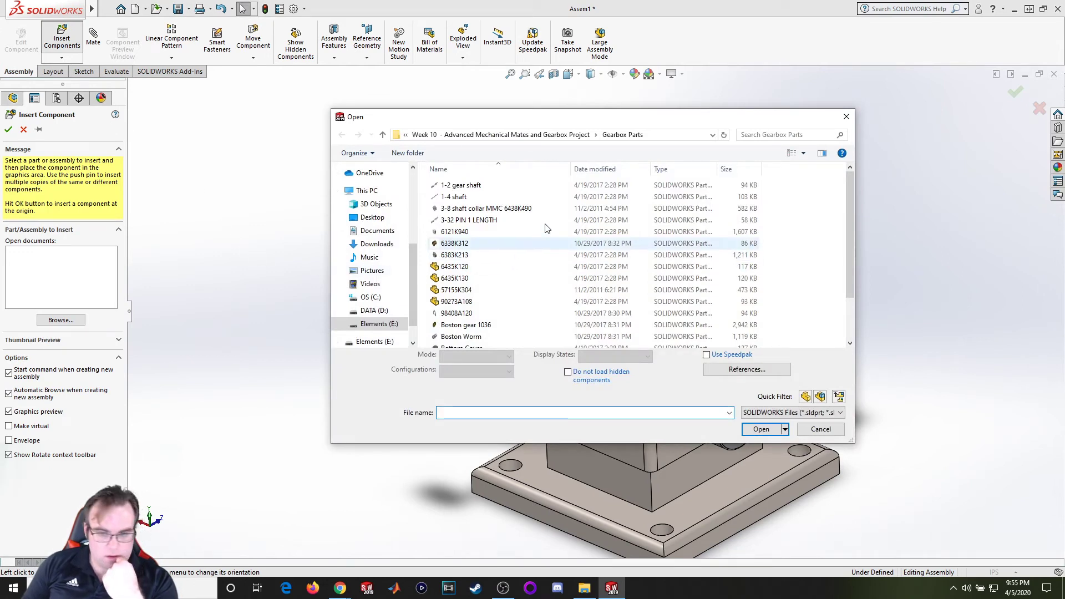
{"action": "scroll", "coordinate": [474, 216], "scroll_direction": "down", "scroll_amount": 2}
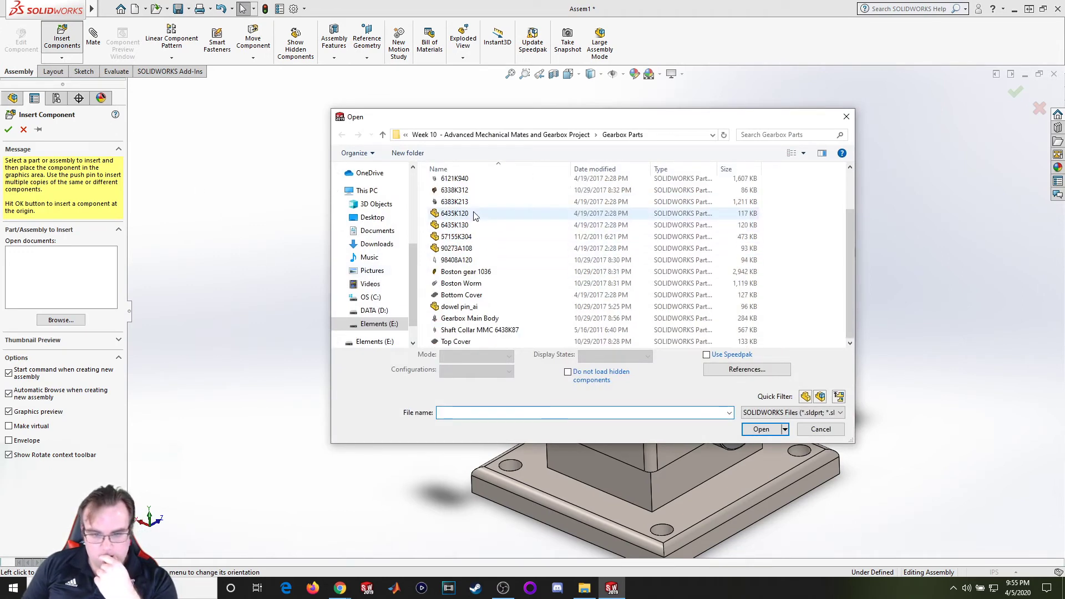
{"action": "double_click", "coordinate": [483, 260]}
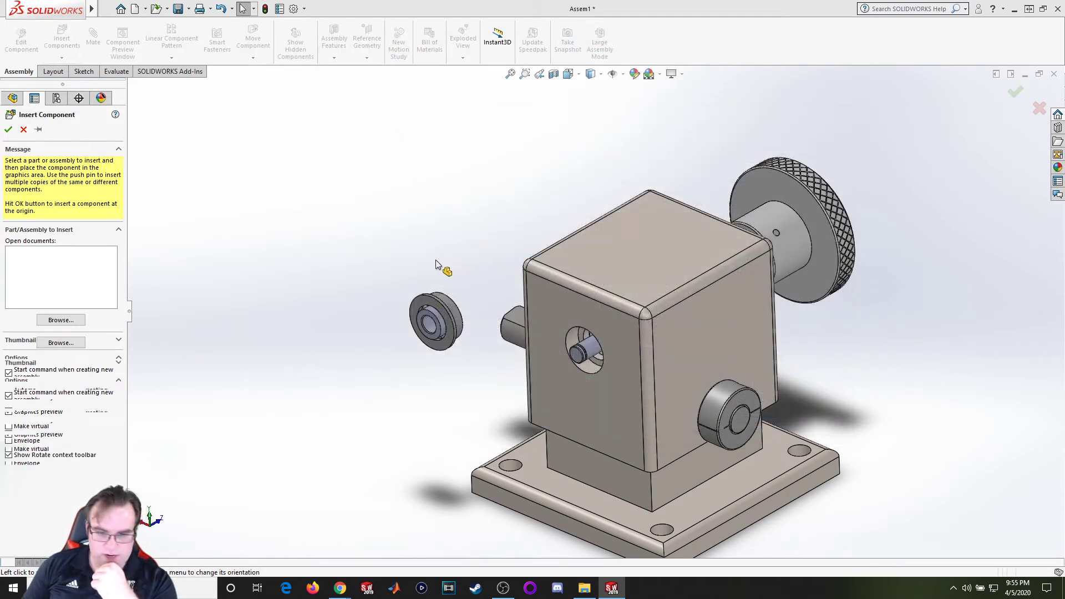
Place the e-clip and mate the second bearing's bore concentric with the shaft.
{"action": "left_click", "coordinate": [284, 277]}
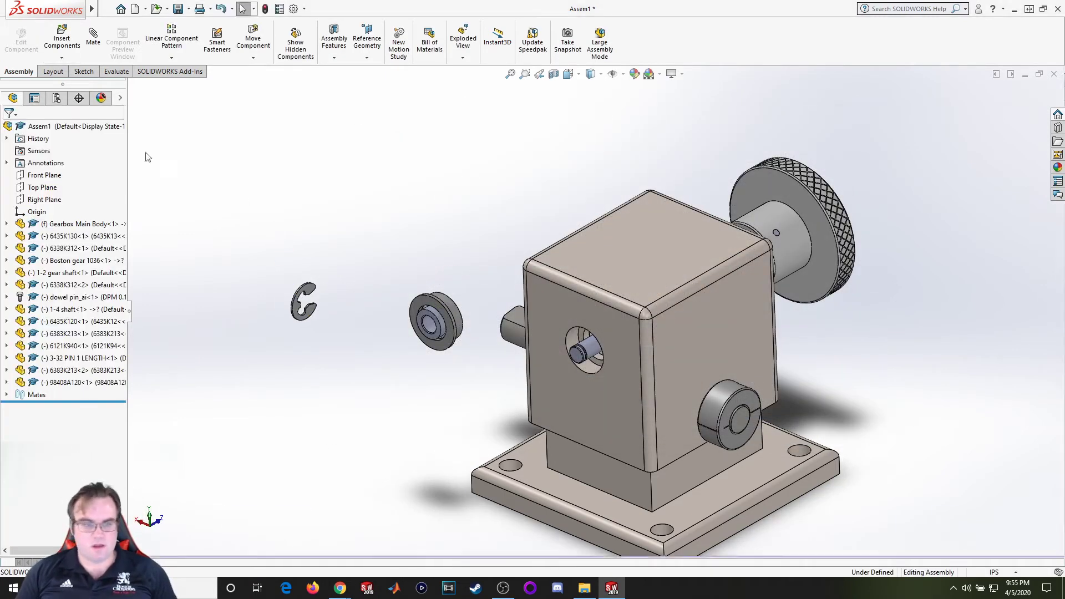
{"action": "left_click", "coordinate": [93, 44]}
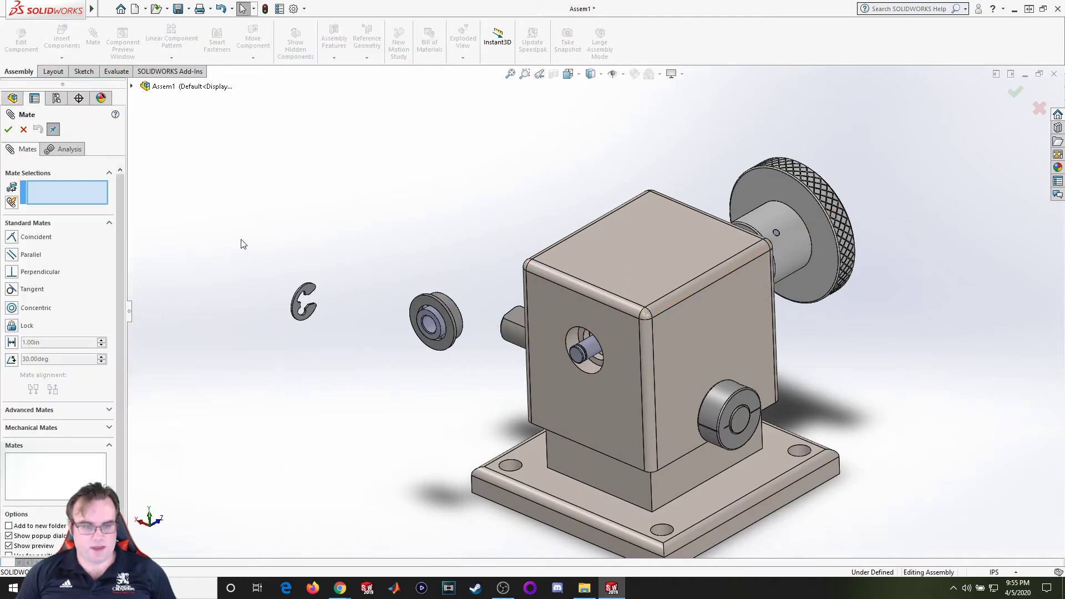
{"action": "scroll", "coordinate": [495, 333], "scroll_direction": "down", "scroll_amount": 5}
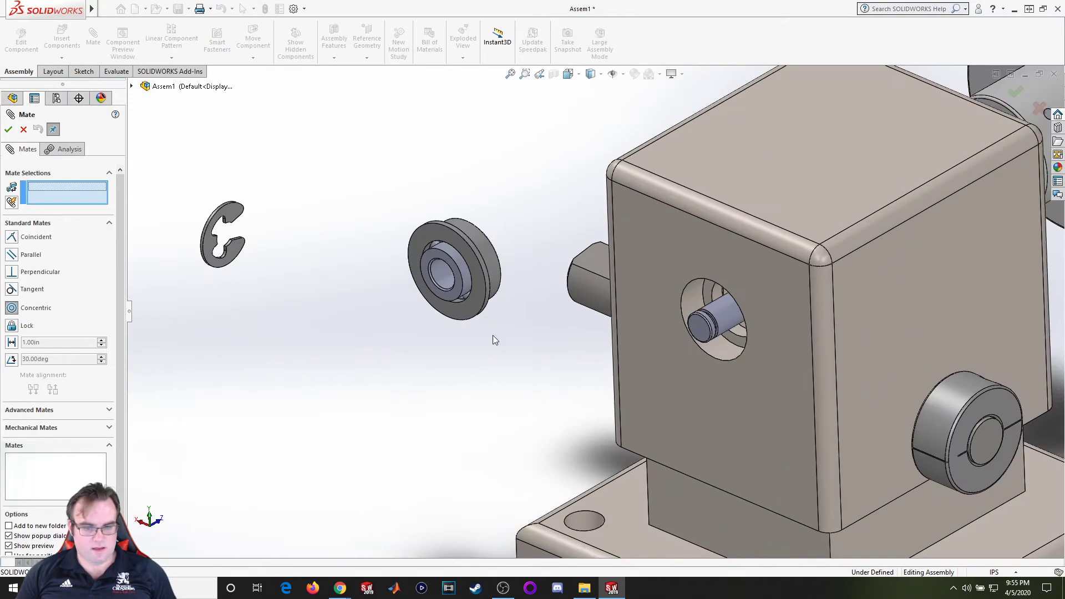
{"action": "left_click", "coordinate": [421, 217]}
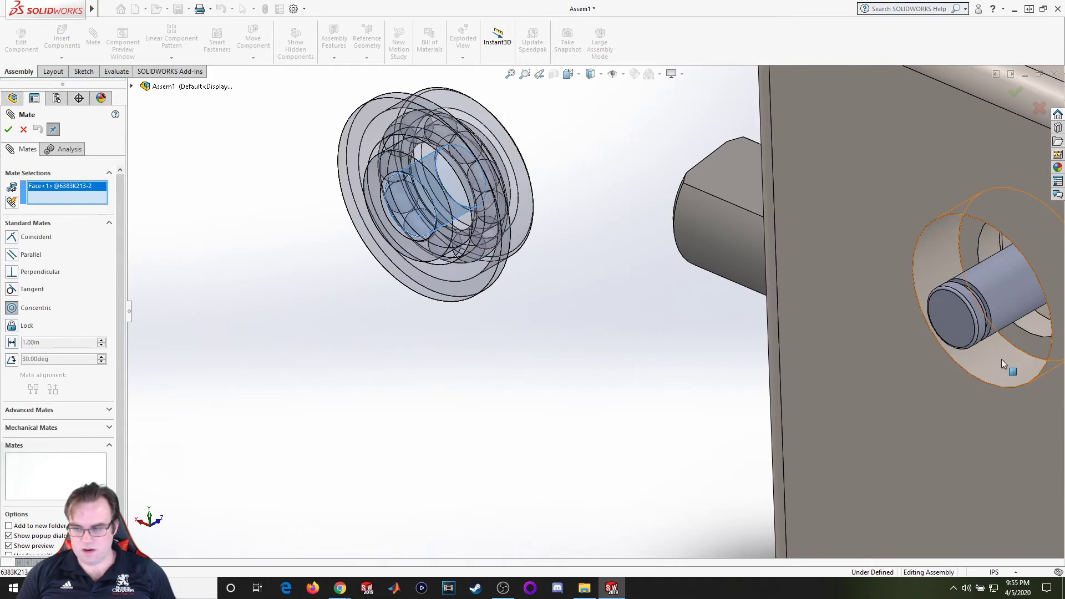
{"action": "left_click", "coordinate": [998, 298]}
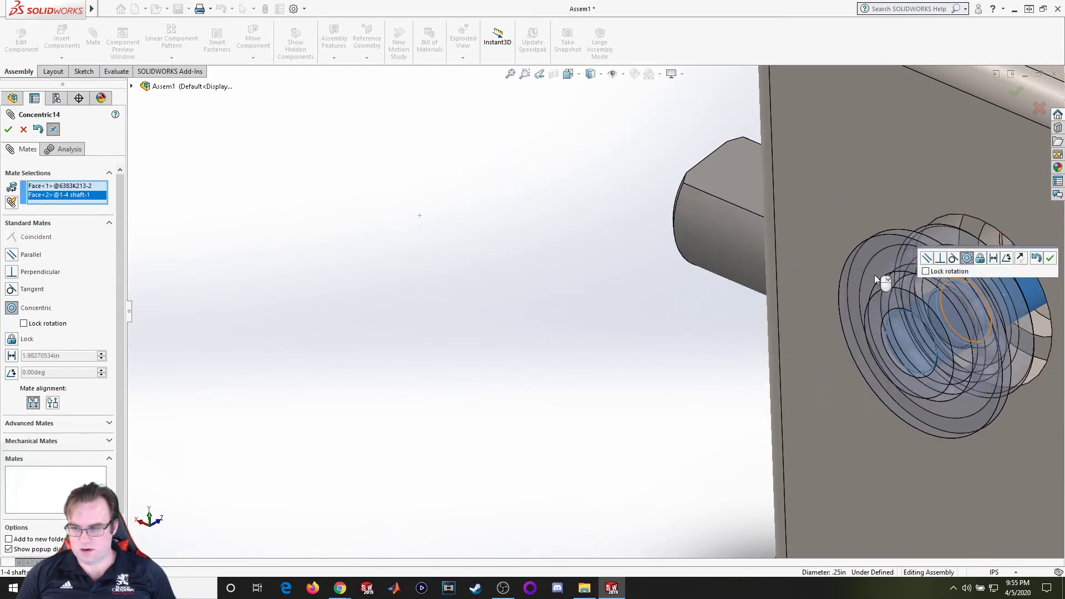
{"action": "left_click", "coordinate": [9, 130]}
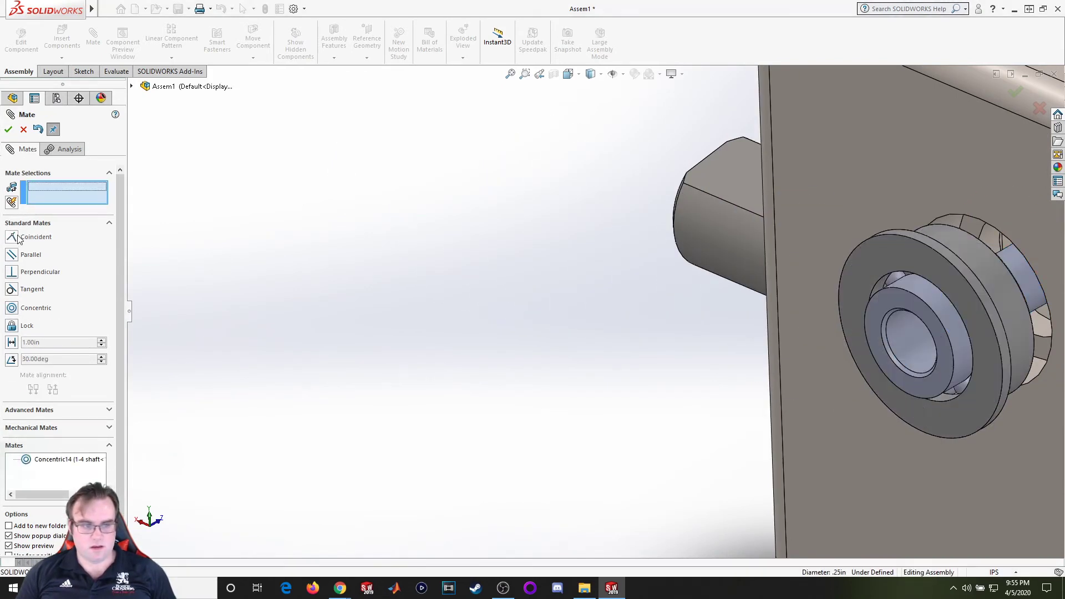
Mate the second bearing's face coincident, flush against the housing face.
{"action": "left_click", "coordinate": [912, 183]}
{"action": "middle_click_drag", "start_coordinate": [912, 183], "coordinate": [954, 375]}
{"action": "left_click", "coordinate": [944, 451]}
{"action": "scroll", "coordinate": [713, 364], "scroll_direction": "up", "scroll_amount": 5}
{"action": "middle_click_drag", "start_coordinate": [606, 326], "coordinate": [220, 213]}
{"action": "left_click", "coordinate": [9, 129]}
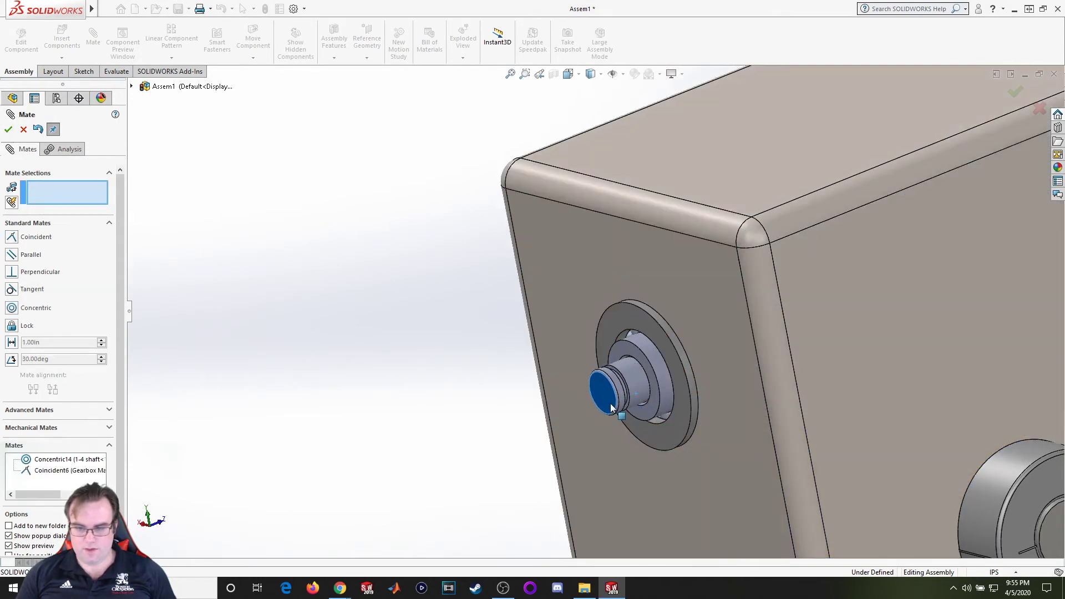
Mate the e-clip's inner face concentric with the shaft groove.
{"action": "scroll", "coordinate": [307, 280], "scroll_direction": "up", "scroll_amount": 3}
{"action": "scroll", "coordinate": [307, 280], "scroll_direction": "up", "scroll_amount": 2}
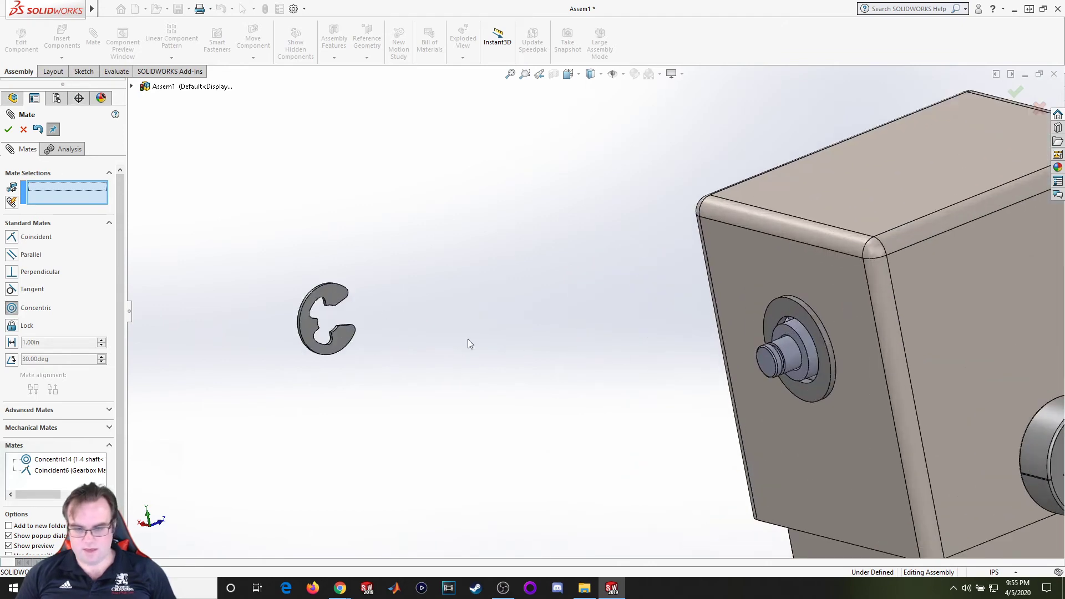
{"action": "scroll", "coordinate": [310, 320], "scroll_direction": "down", "scroll_amount": 5}
{"action": "left_click", "coordinate": [409, 328]}
{"action": "scroll", "coordinate": [610, 344], "scroll_direction": "up", "scroll_amount": 5}
{"action": "scroll", "coordinate": [873, 355], "scroll_direction": "down", "scroll_amount": 10}
{"action": "scroll", "coordinate": [617, 296], "scroll_direction": "down", "scroll_amount": 6}
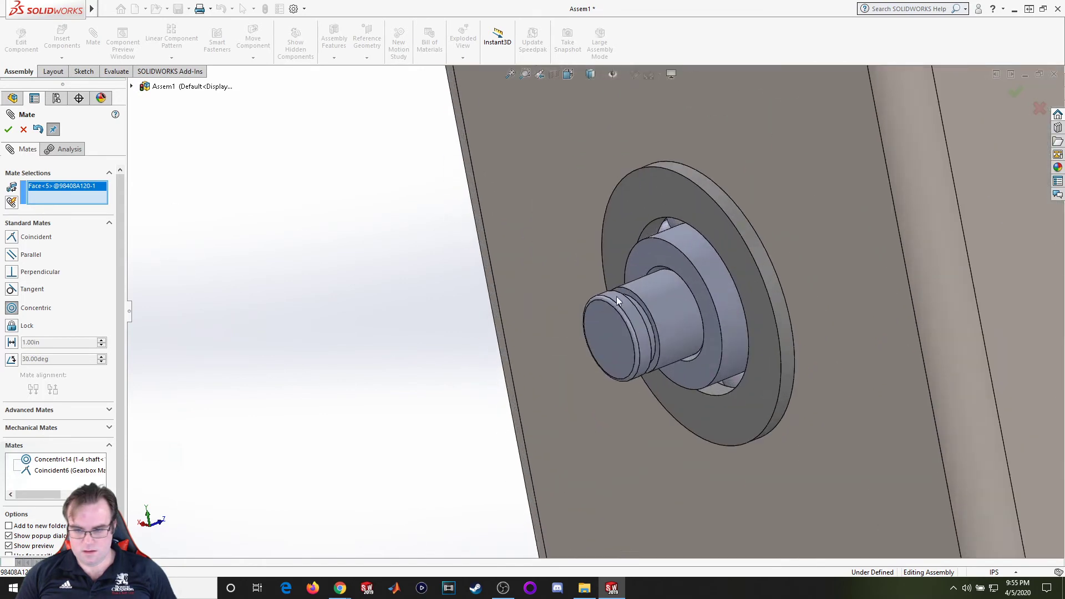
{"action": "left_click", "coordinate": [681, 381]}
{"action": "left_click", "coordinate": [821, 399]}
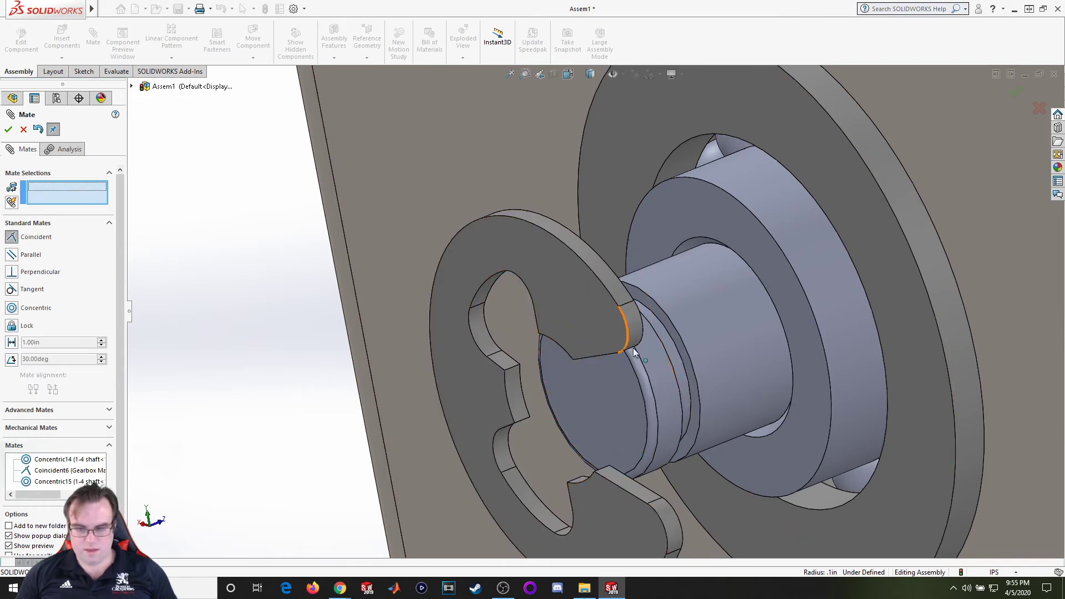
Seat the e-clip face coincident against the side face of the shaft groove.
{"action": "left_click", "coordinate": [681, 350]}
{"action": "middle_click_drag", "start_coordinate": [682, 350], "coordinate": [630, 369]}
{"action": "left_click", "coordinate": [409, 266]}
{"action": "left_click", "coordinate": [8, 130]}
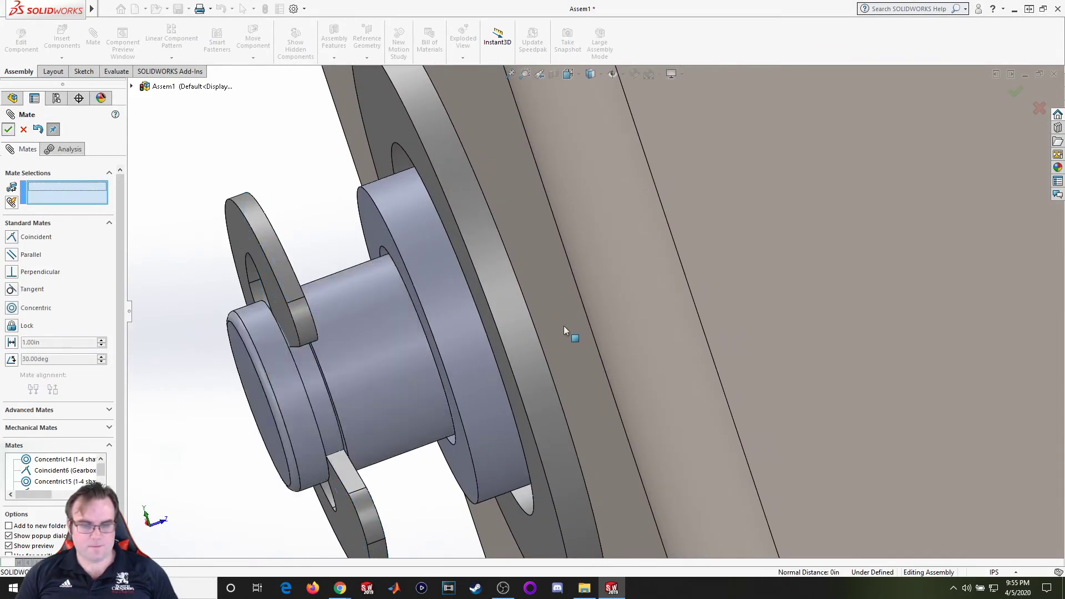
{"action": "scroll", "coordinate": [564, 325], "scroll_direction": "up", "scroll_amount": 8}
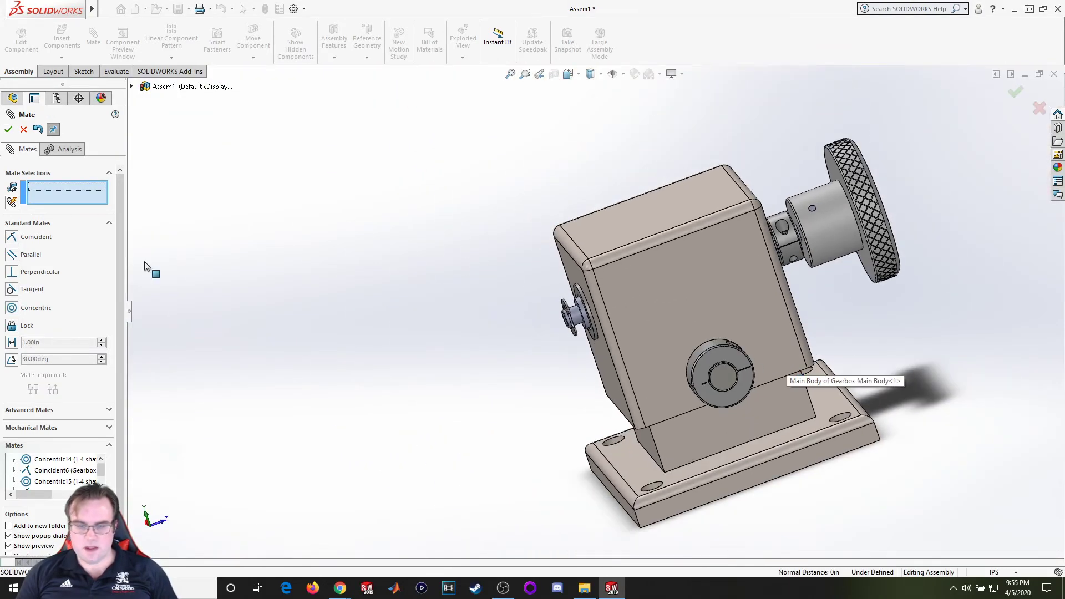
Check page 3's isometric and side views for the .250 shaft projection, then return to SOLIDWORKS.
{"action": "key", "text": "alt+Tab"}
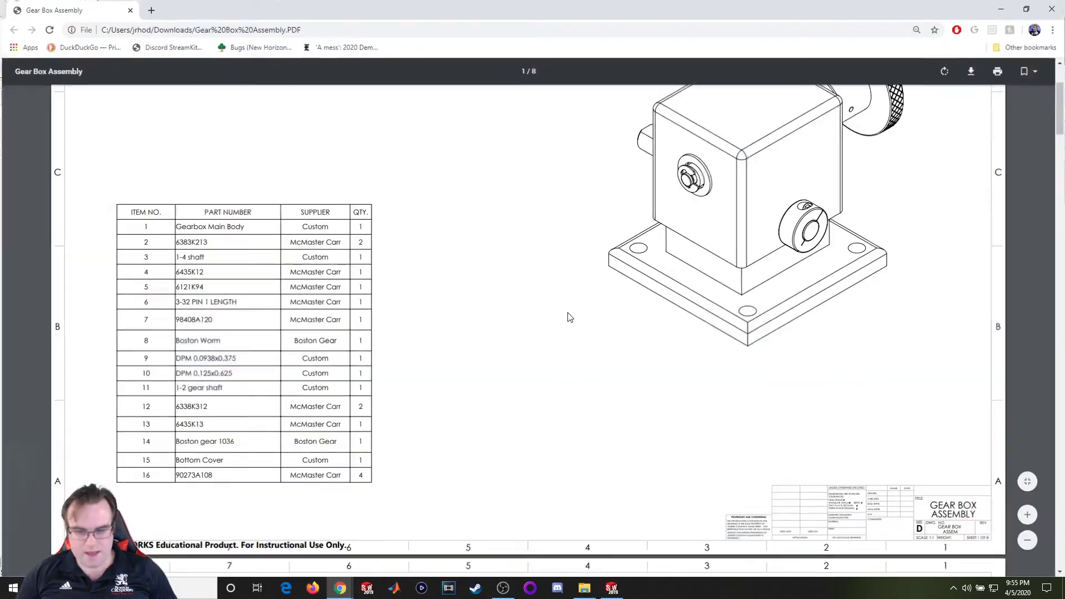
{"action": "scroll", "coordinate": [563, 327], "scroll_direction": "down", "scroll_amount": 12}
{"action": "scroll", "coordinate": [560, 337], "scroll_direction": "down", "scroll_amount": 5}
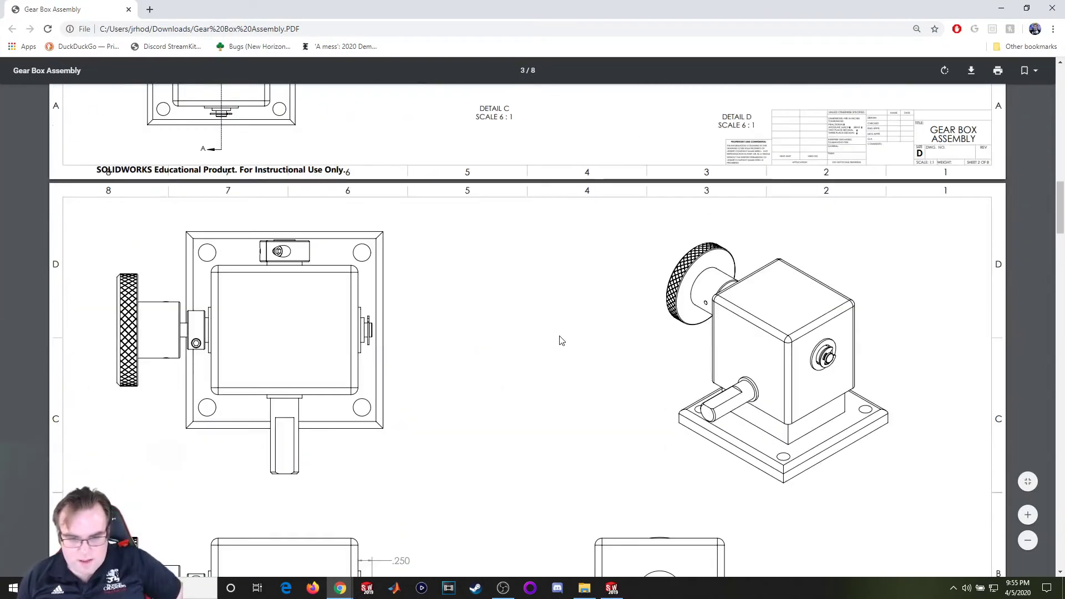
{"action": "scroll", "coordinate": [561, 340], "scroll_direction": "down", "scroll_amount": 3}
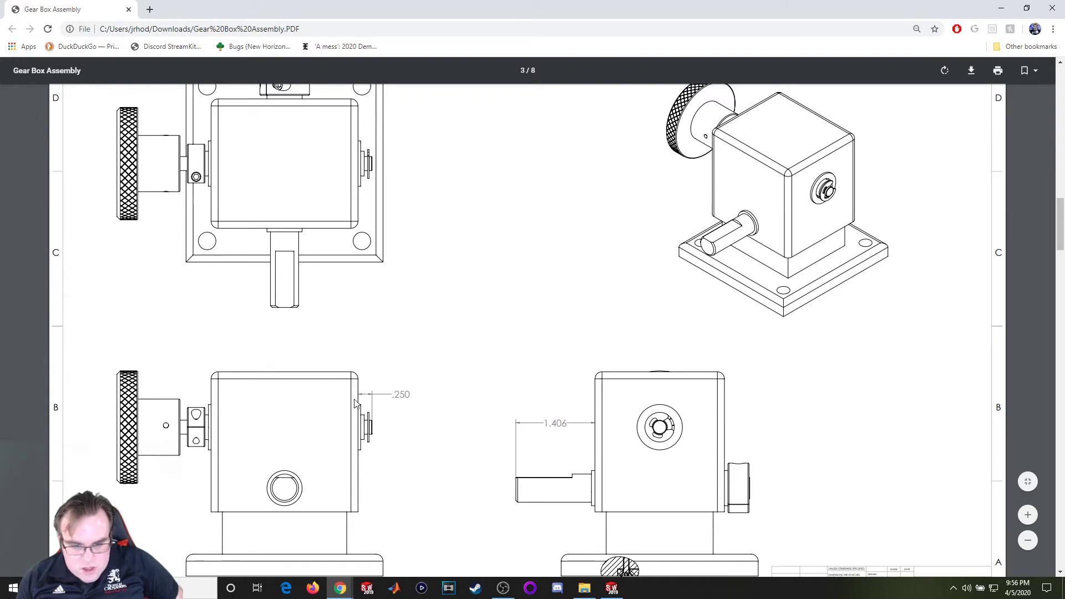
{"action": "key", "text": "alt+Tab"}
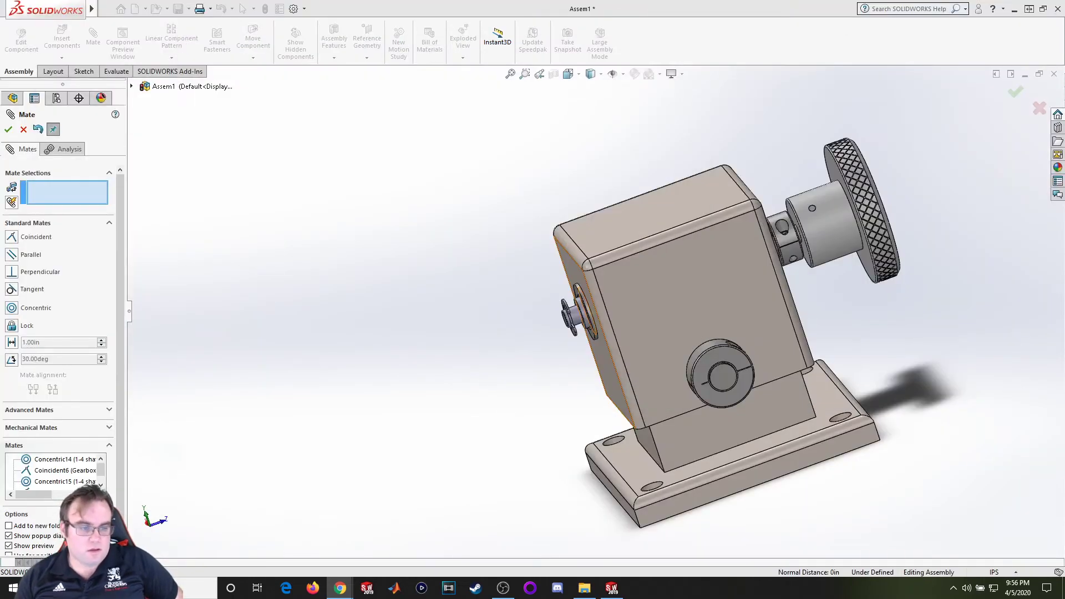
Add a 0.25 in distance mate between the shaft's end face and the housing face.
{"action": "left_click", "coordinate": [12, 342]}
{"action": "middle_click_drag", "start_coordinate": [580, 385], "coordinate": [580, 366]}
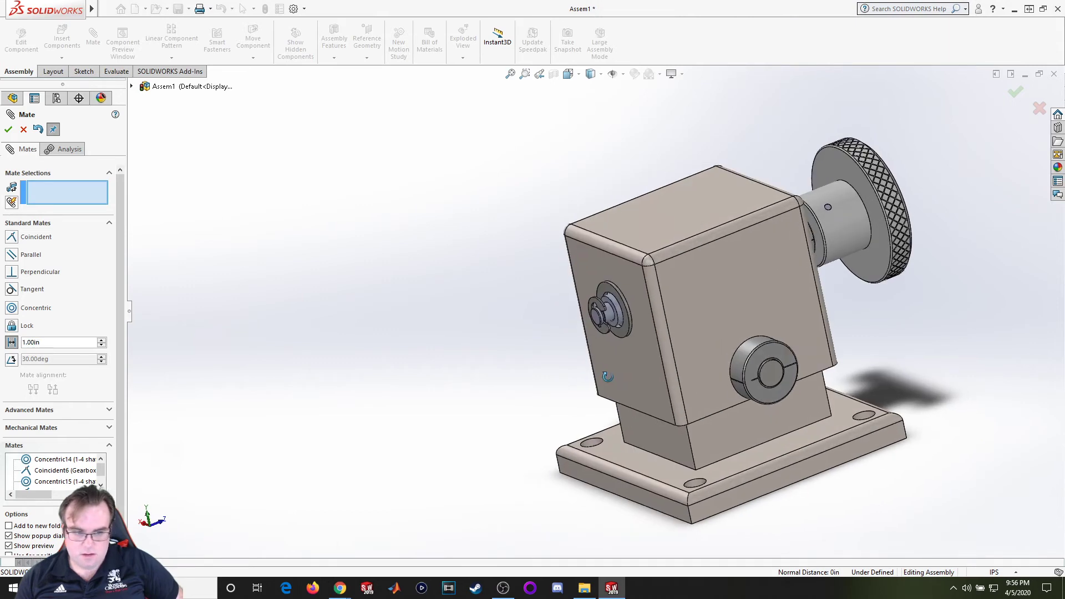
{"action": "scroll", "coordinate": [580, 302], "scroll_direction": "down", "scroll_amount": 6}
{"action": "left_click", "coordinate": [687, 339]}
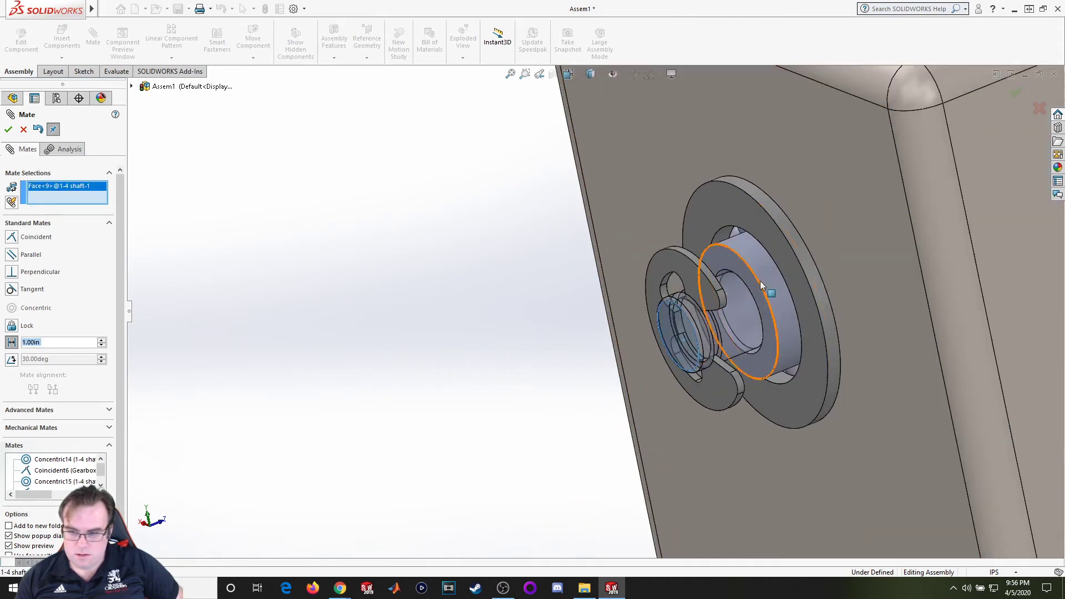
{"action": "left_click", "coordinate": [857, 238]}
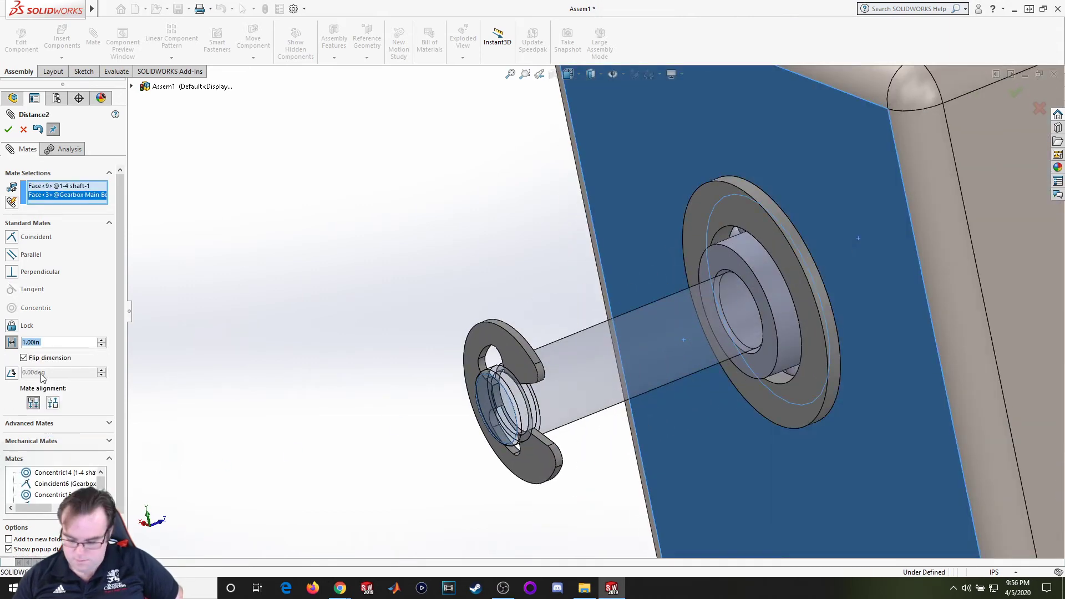
{"action": "type", "text": "0.25"}
{"action": "key", "text": "Return"}
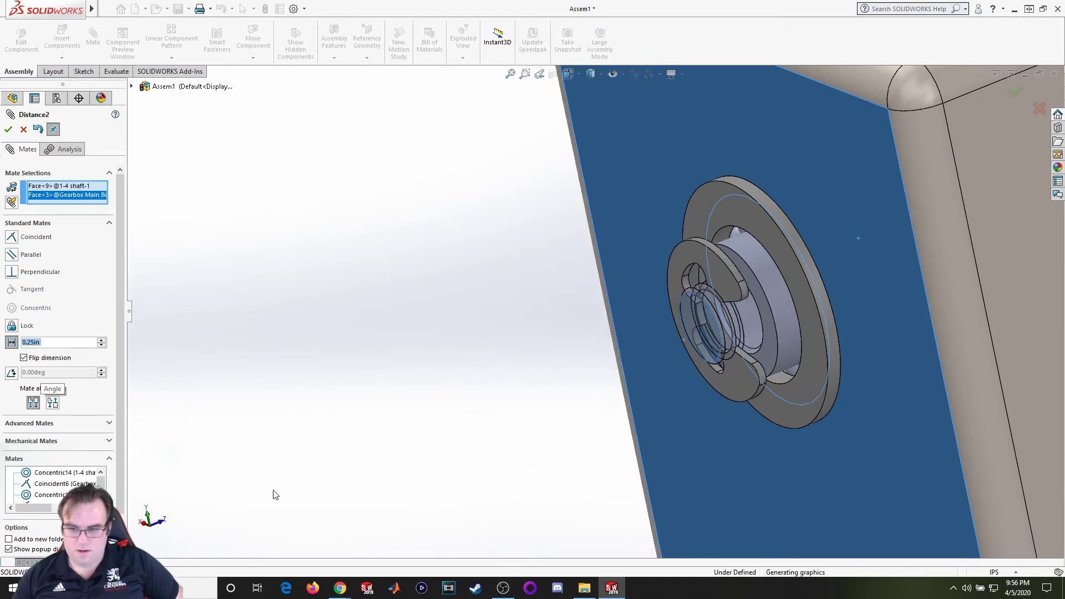
{"action": "left_click", "coordinate": [18, 132]}
{"action": "scroll", "coordinate": [596, 267], "scroll_direction": "up", "scroll_amount": 5}
{"action": "middle_click_drag", "start_coordinate": [510, 355], "coordinate": [468, 356]}
{"action": "key", "text": "alt+Tab"}
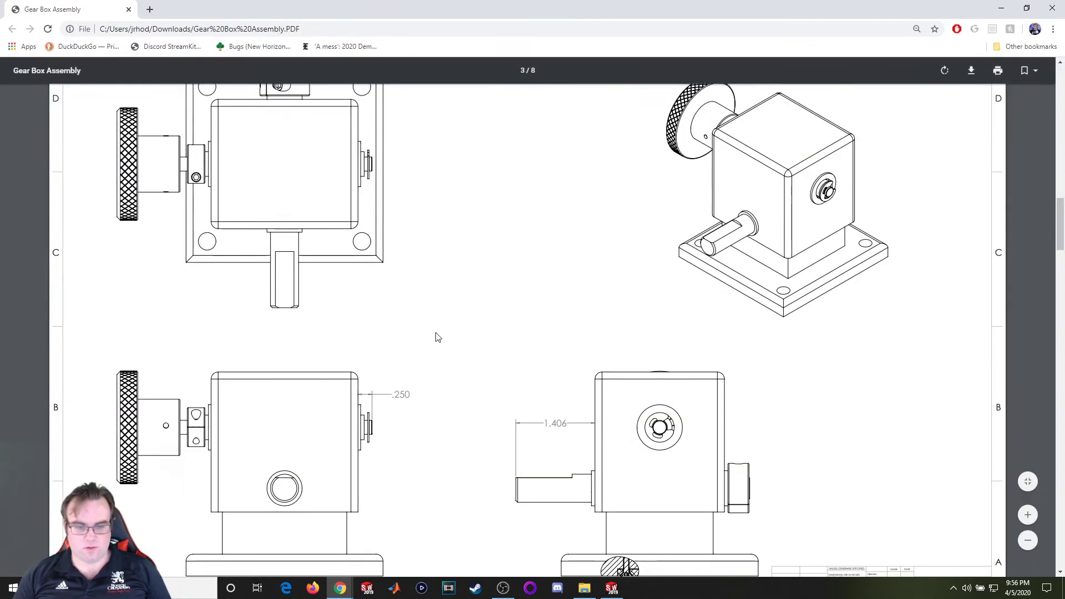
{"action": "scroll", "coordinate": [425, 342], "scroll_direction": "down", "scroll_amount": 10}
{"action": "scroll", "coordinate": [416, 346], "scroll_direction": "up", "scroll_amount": 20}
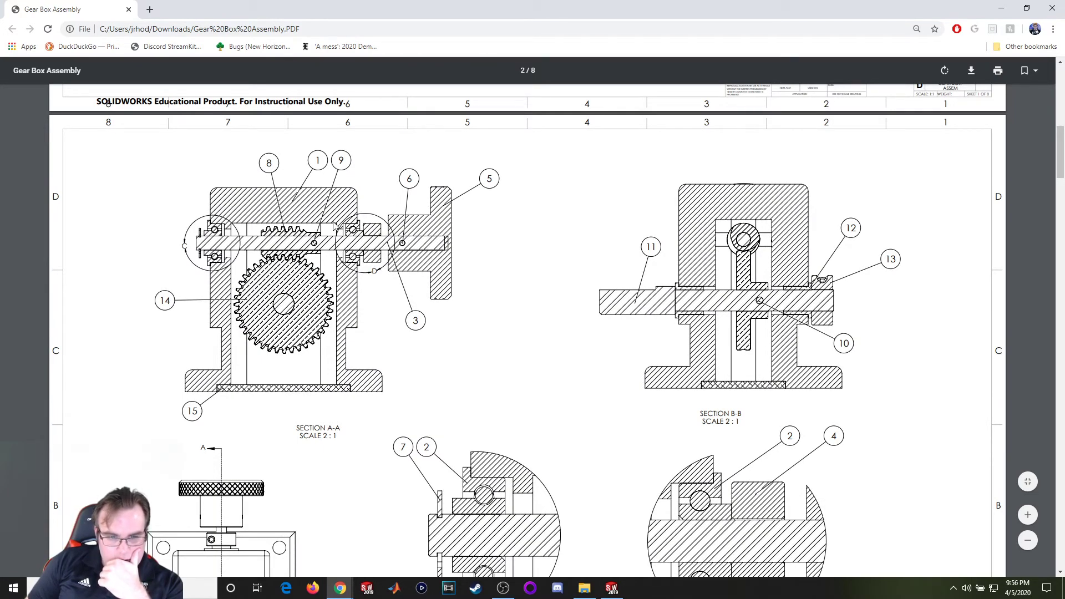
{"action": "scroll", "coordinate": [342, 165], "scroll_direction": "up", "scroll_amount": 8}
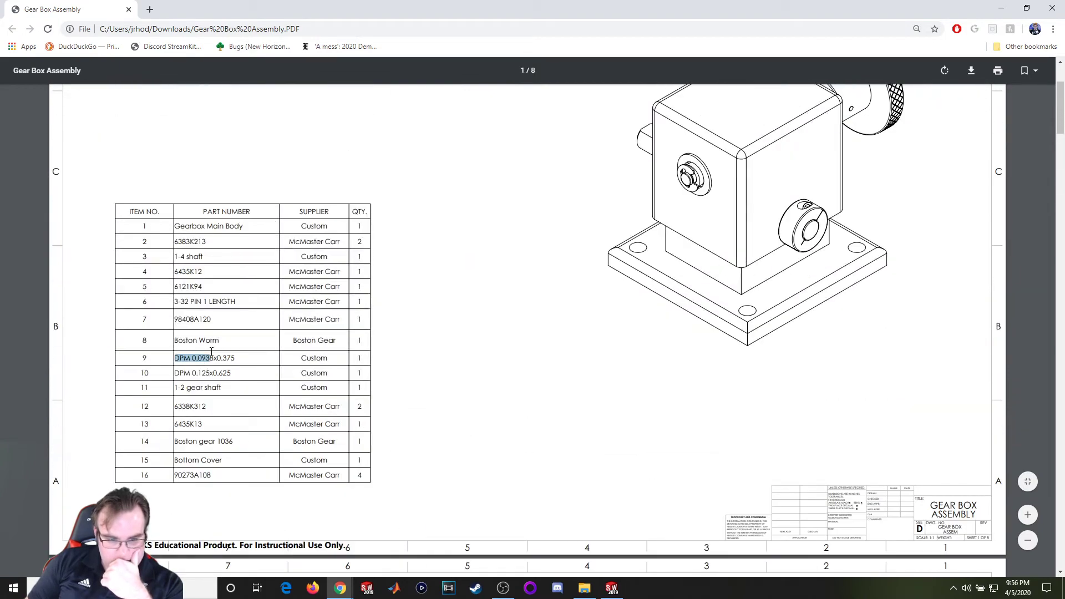
{"action": "key", "text": "alt+Tab"}
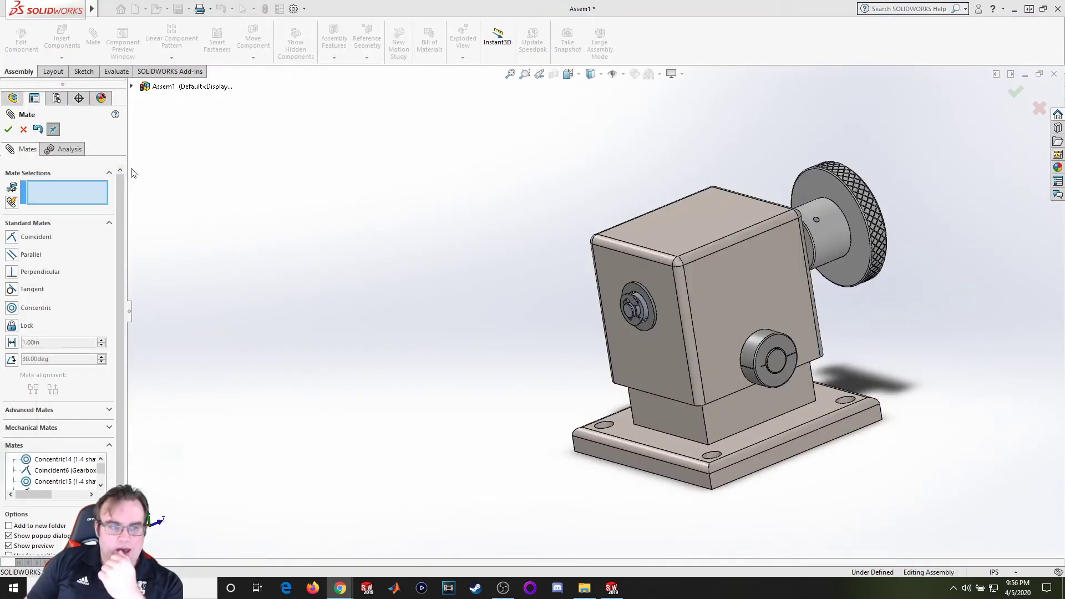
Close the mate session and hide the Gearbox Main Body component.
{"action": "left_click", "coordinate": [9, 130]}
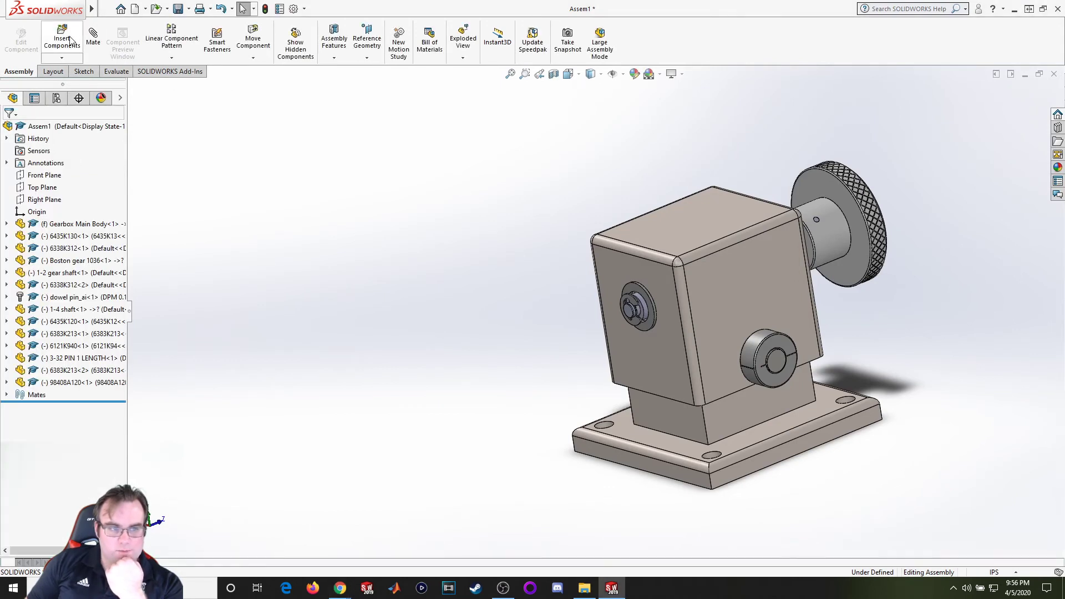
{"action": "right_click", "coordinate": [731, 291]}
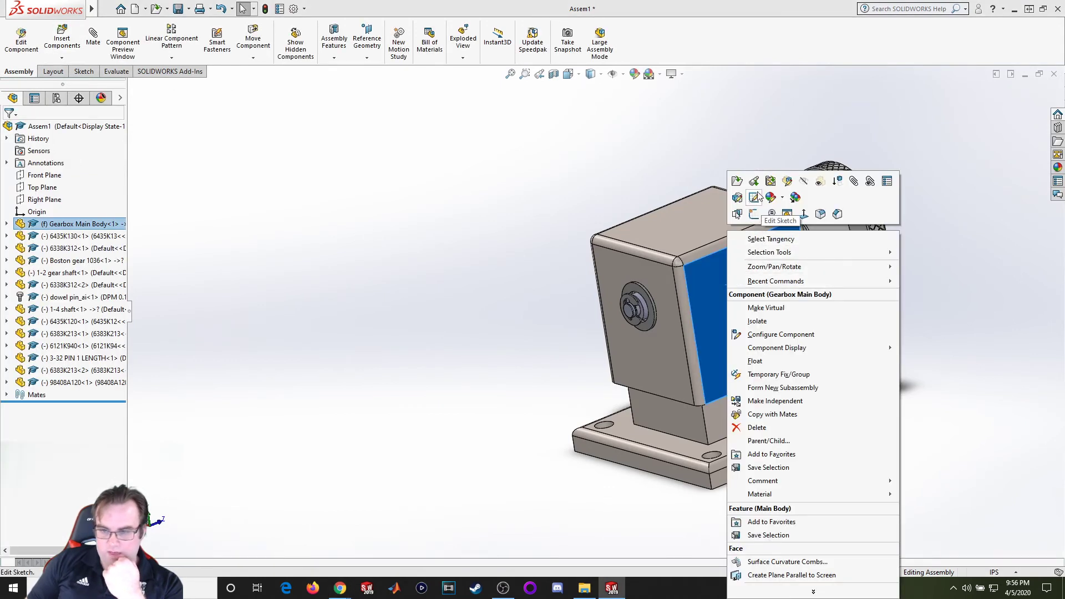
{"action": "left_click", "coordinate": [805, 181]}
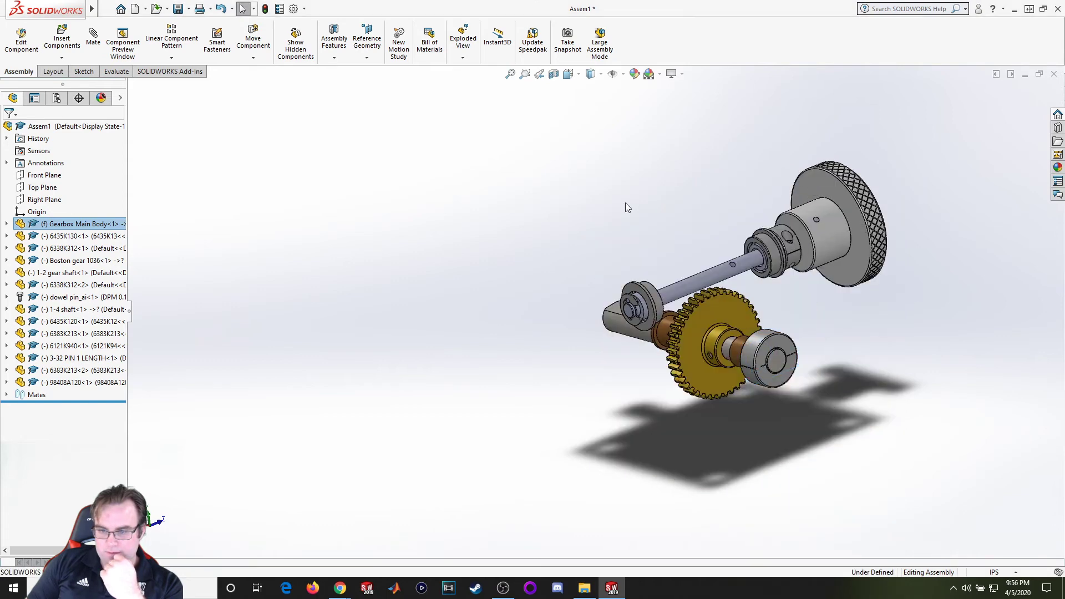
Insert the Boston Worm part and place it above the 1-4 shaft.
{"action": "left_click", "coordinate": [77, 38]}
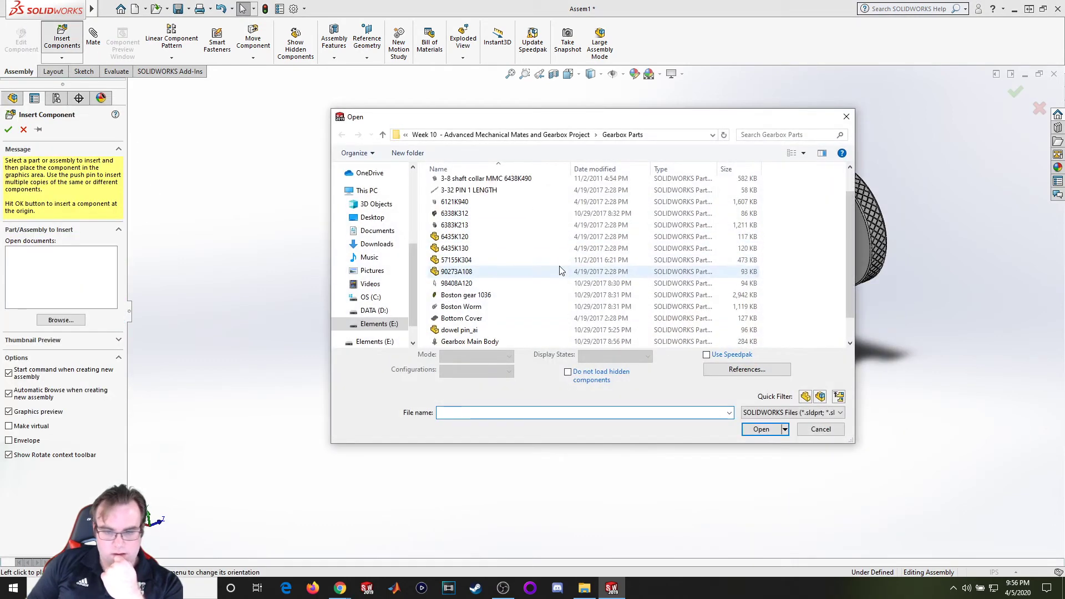
{"action": "double_click", "coordinate": [477, 307]}
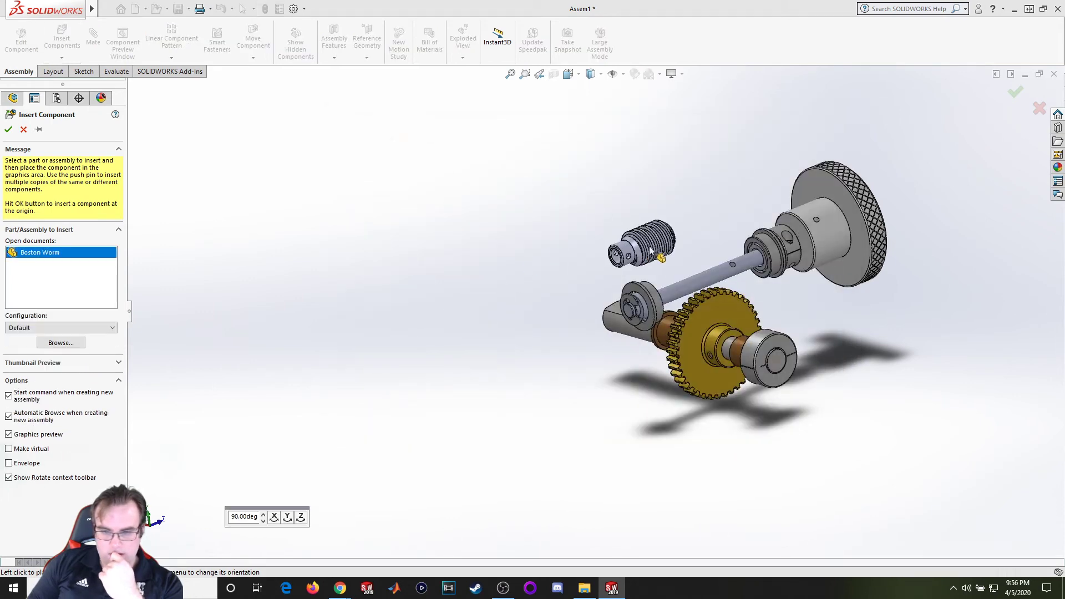
{"action": "left_click", "coordinate": [665, 240]}
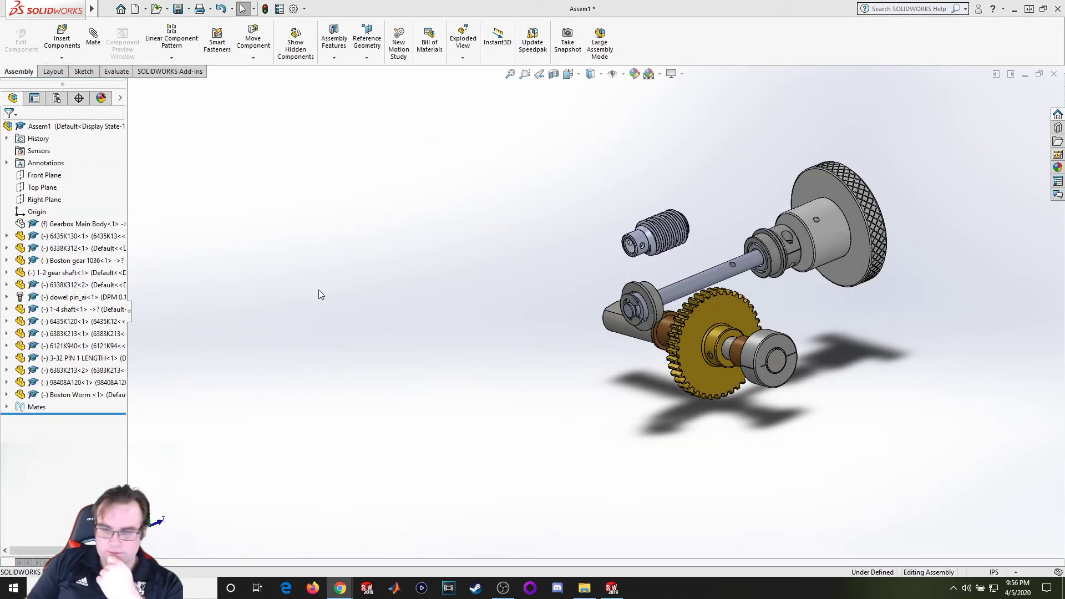
Mate the worm bore concentric with the 1-4 shaft, with alignment flipped.
{"action": "middle_click_drag", "start_coordinate": [314, 297], "coordinate": [255, 321]}
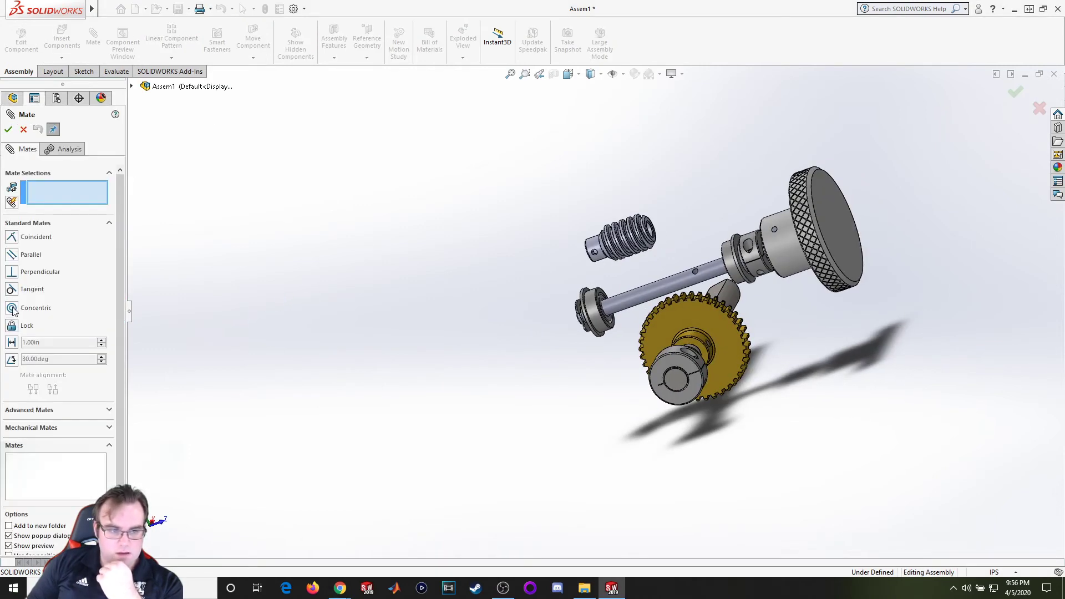
{"action": "left_click", "coordinate": [12, 307]}
{"action": "scroll", "coordinate": [590, 267], "scroll_direction": "down", "scroll_amount": 5}
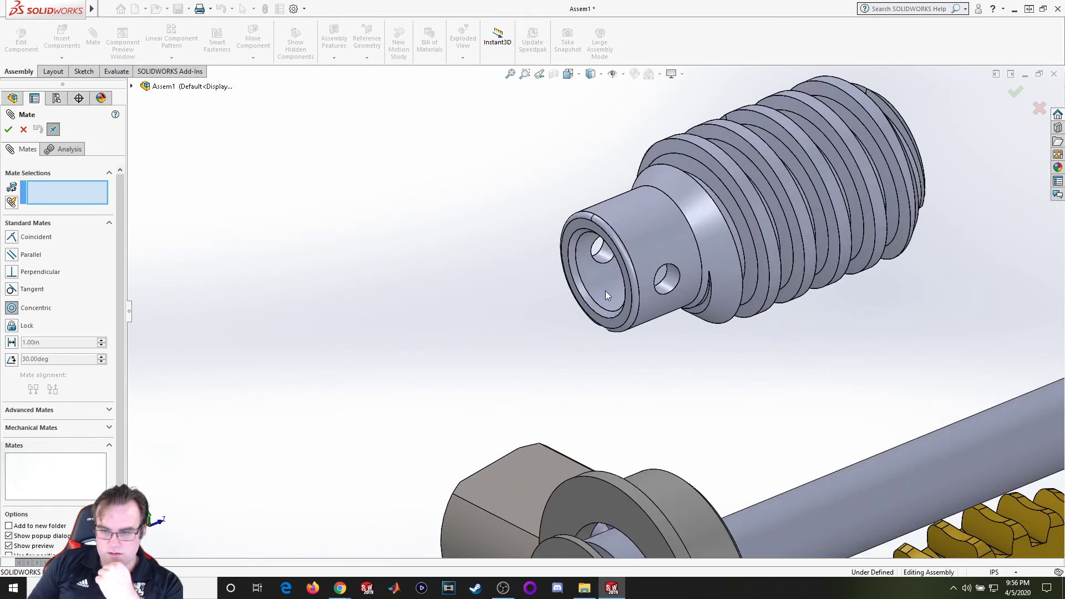
{"action": "left_click", "coordinate": [600, 285]}
{"action": "left_click", "coordinate": [903, 467]}
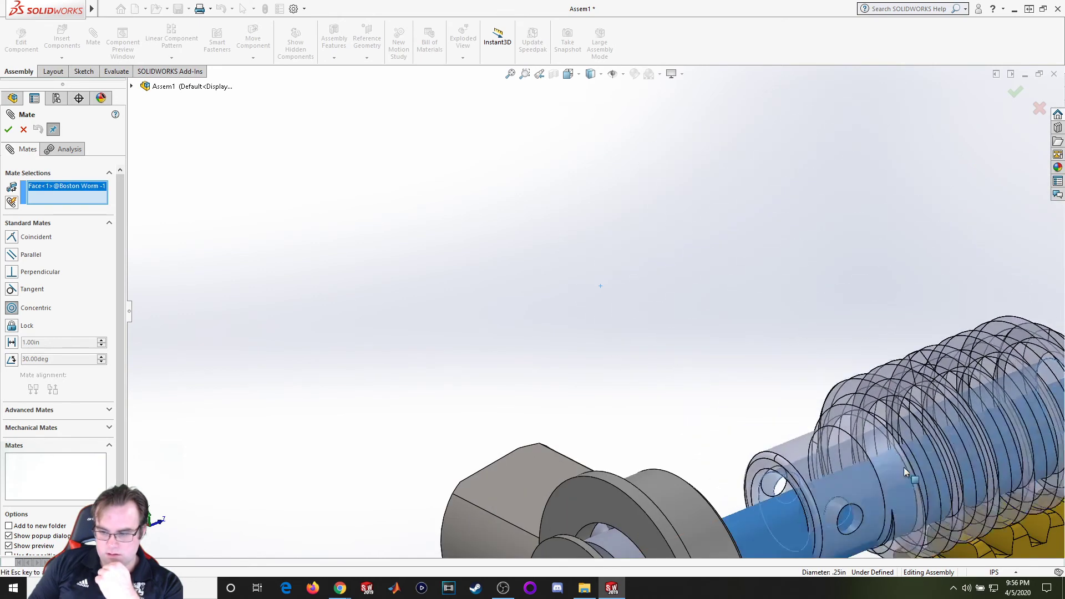
{"action": "left_click", "coordinate": [903, 466]}
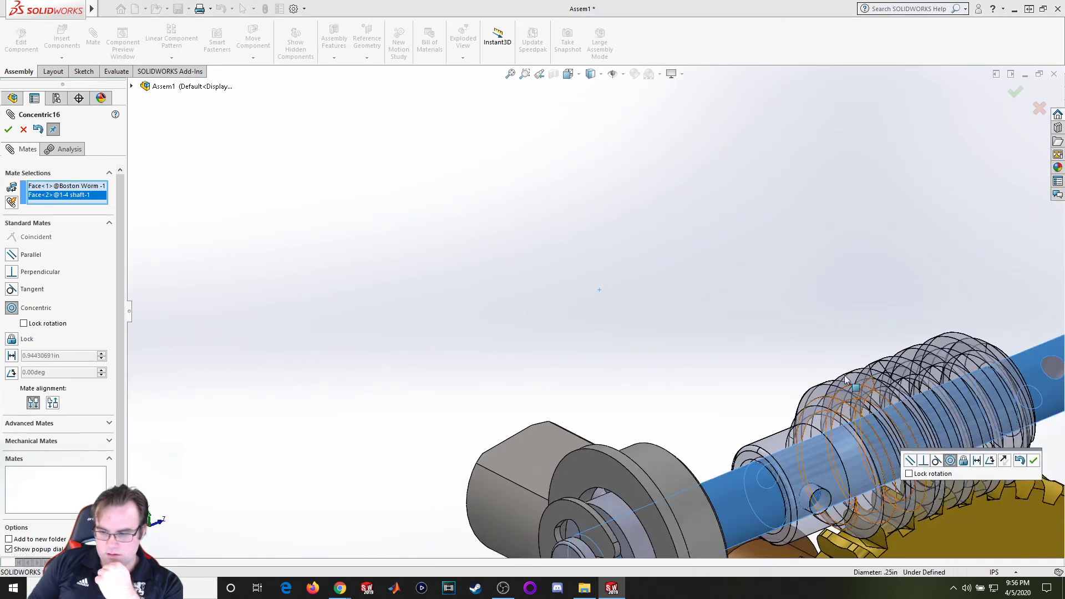
{"action": "left_click", "coordinate": [52, 403]}
{"action": "scroll", "coordinate": [761, 285], "scroll_direction": "up", "scroll_amount": 5}
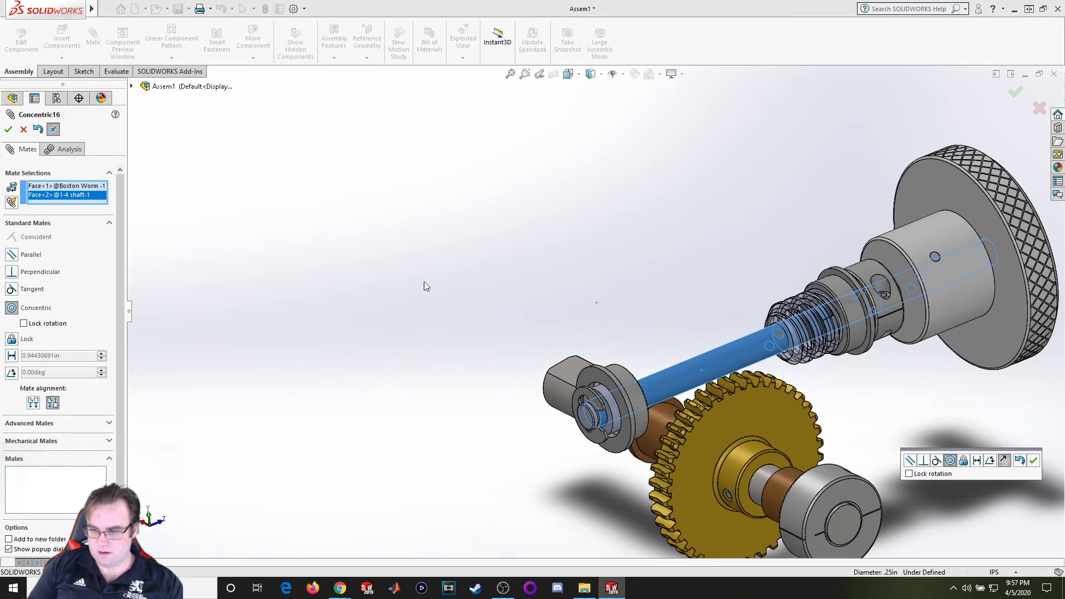
{"action": "left_click", "coordinate": [8, 129]}
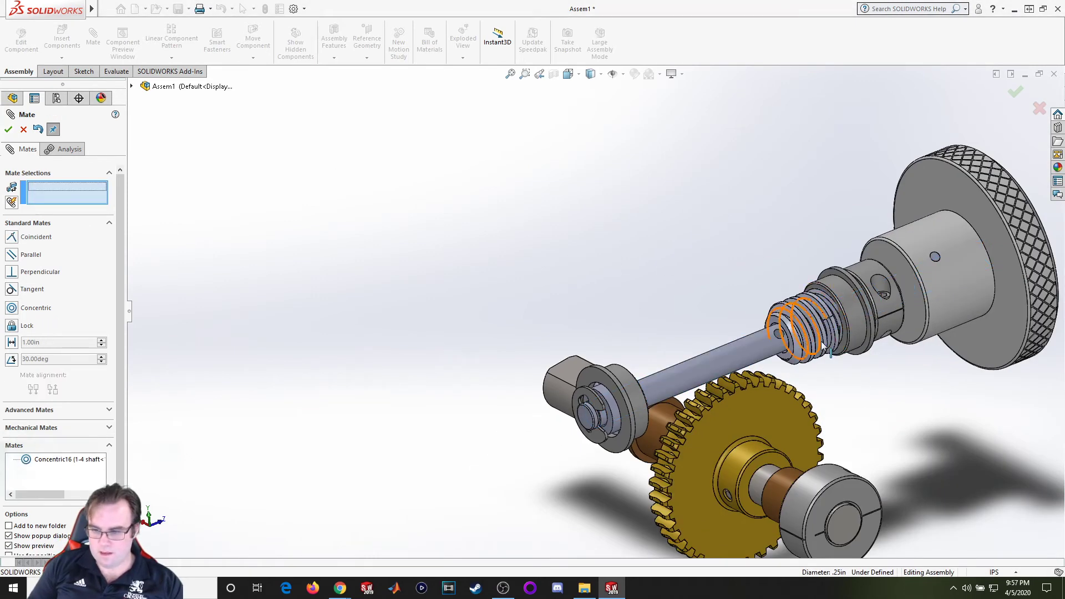
Slide the worm along the shaft and align its pin hole concentrically with the shaft's cross hole.
{"action": "left_click_drag", "start_coordinate": [787, 333], "coordinate": [720, 363]}
{"action": "middle_click_drag", "start_coordinate": [720, 363], "coordinate": [779, 369]}
{"action": "left_click_drag", "start_coordinate": [771, 336], "coordinate": [497, 322]}
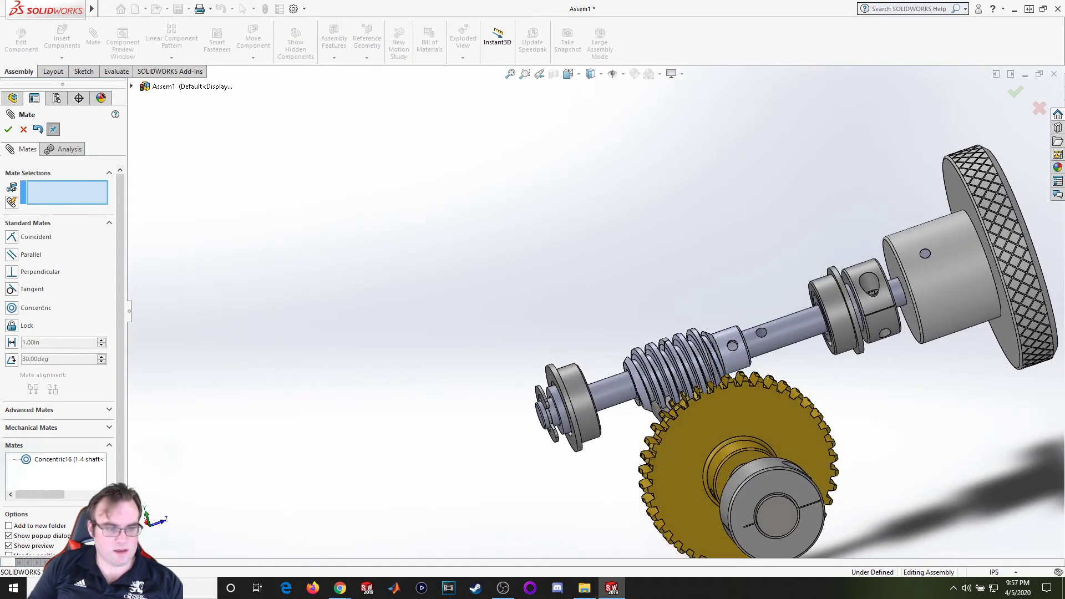
{"action": "left_click", "coordinate": [20, 308]}
{"action": "scroll", "coordinate": [851, 376], "scroll_direction": "down", "scroll_amount": 6}
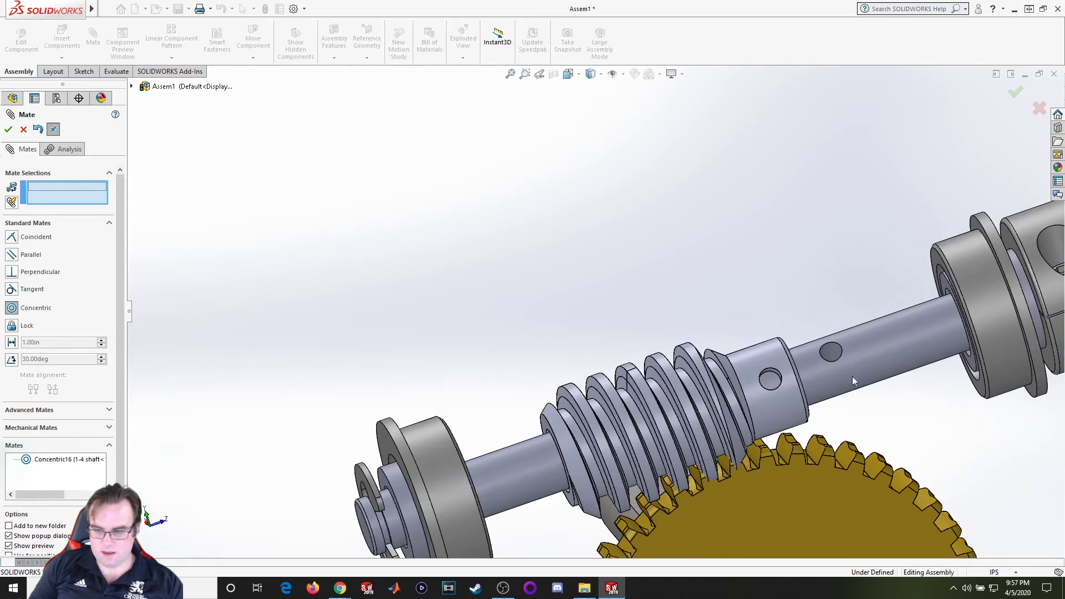
{"action": "left_click", "coordinate": [768, 325]}
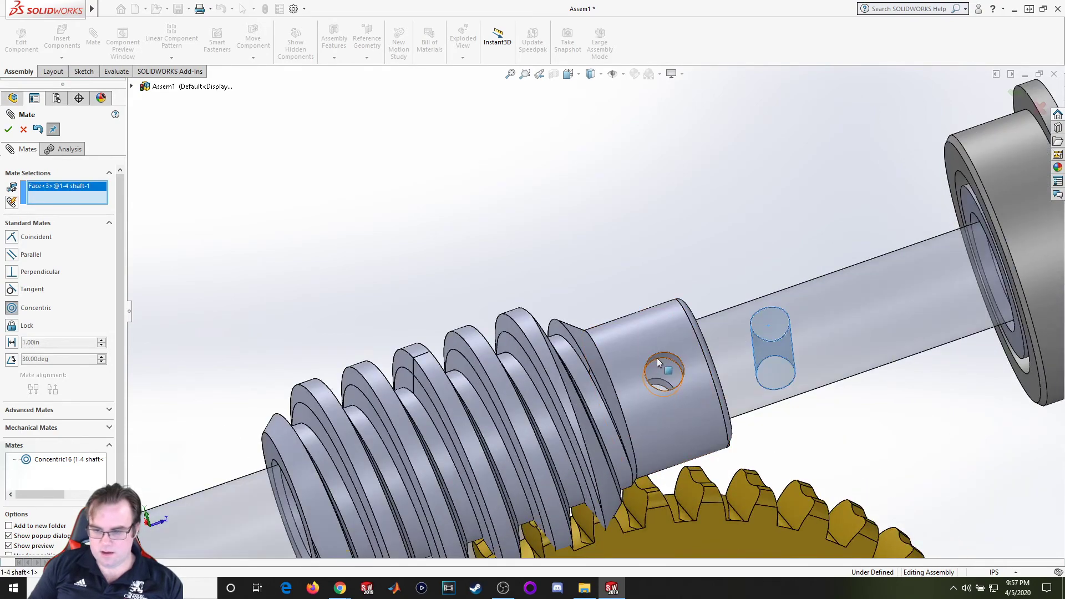
{"action": "scroll", "coordinate": [643, 333], "scroll_direction": "down", "scroll_amount": 4}
{"action": "left_click", "coordinate": [621, 320]}
{"action": "scroll", "coordinate": [622, 321], "scroll_direction": "up", "scroll_amount": 3}
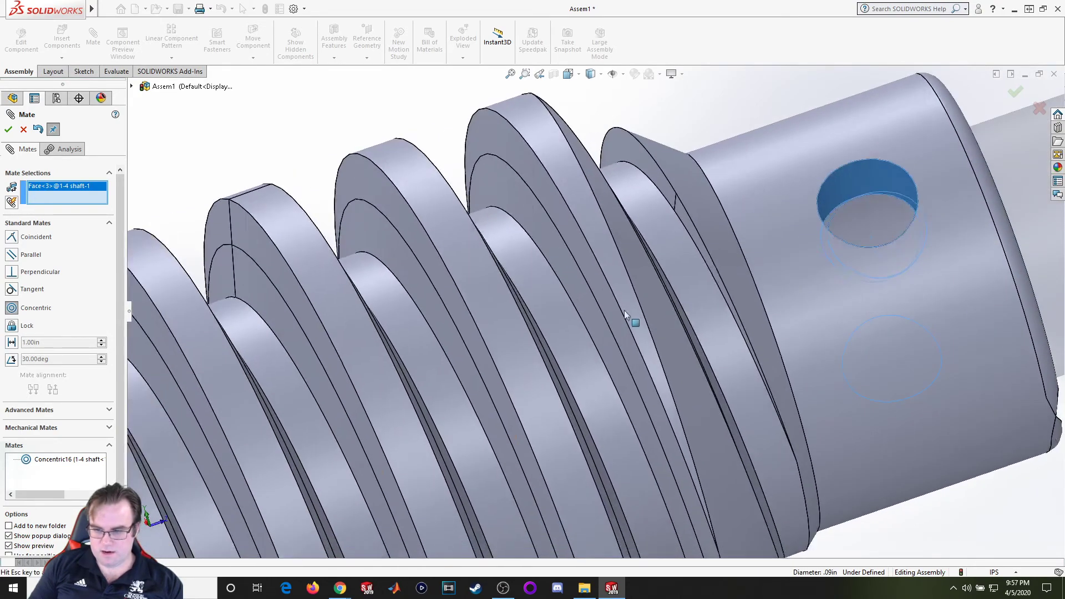
{"action": "scroll", "coordinate": [715, 280], "scroll_direction": "up", "scroll_amount": 3}
{"action": "left_click", "coordinate": [762, 285]}
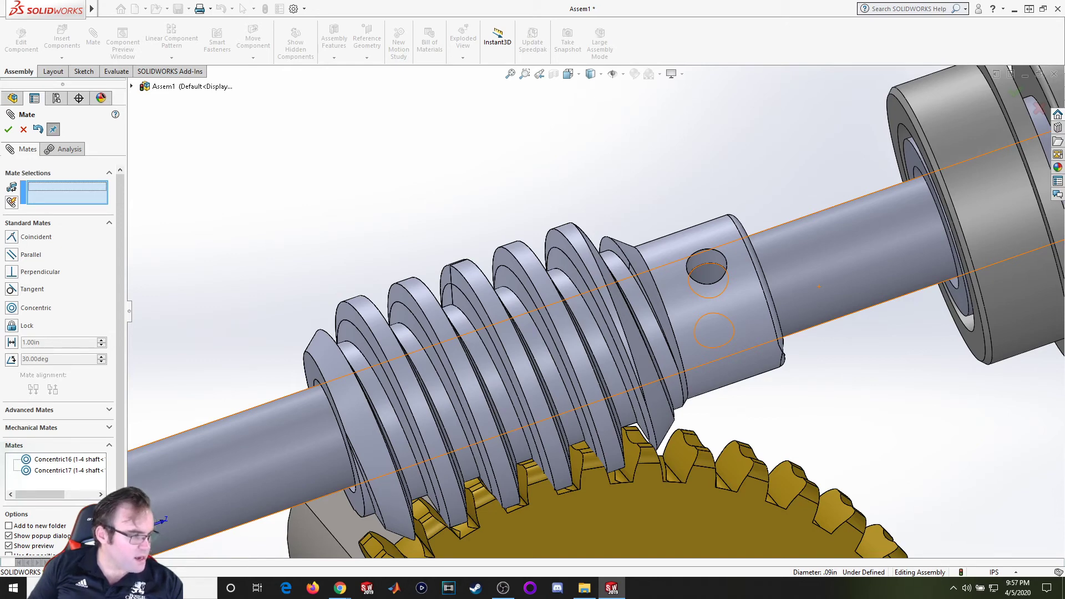
{"action": "key", "text": "alt+i"}
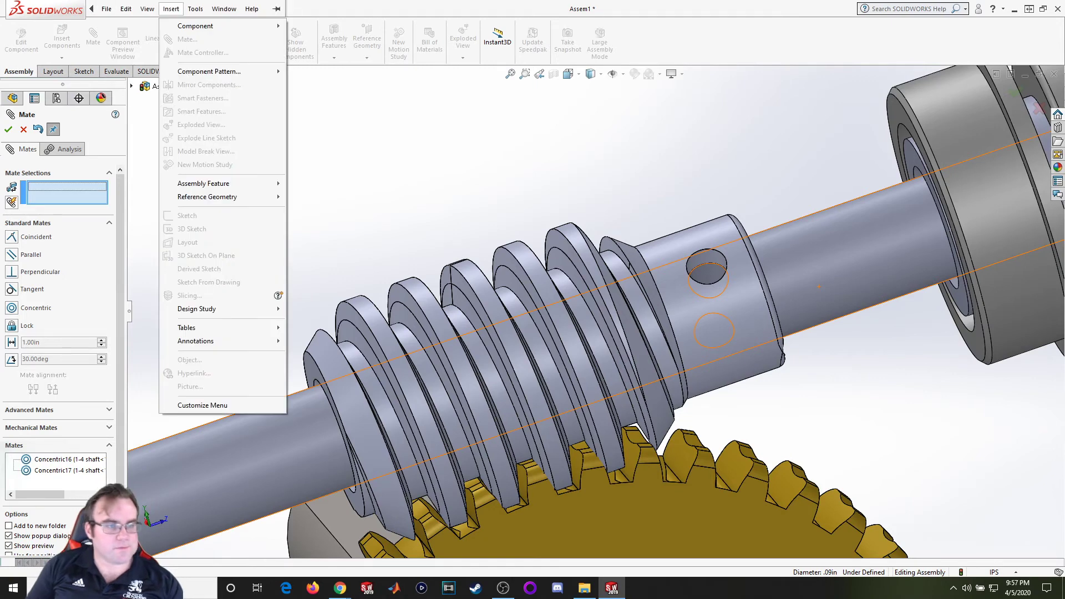
Insert dowel pin_ai in configuration DPM 0.0938x0.375 and place it above the worm.
{"action": "key", "text": "Escape"}
{"action": "left_click", "coordinate": [8, 129]}
{"action": "left_click", "coordinate": [61, 38]}
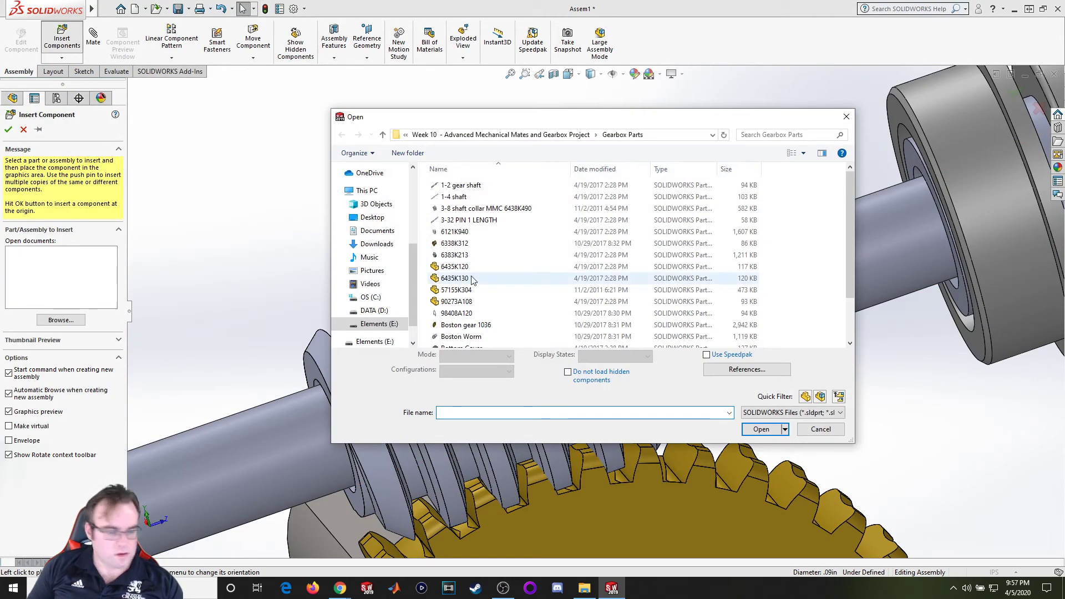
{"action": "scroll", "coordinate": [438, 286], "scroll_direction": "down", "scroll_amount": 3}
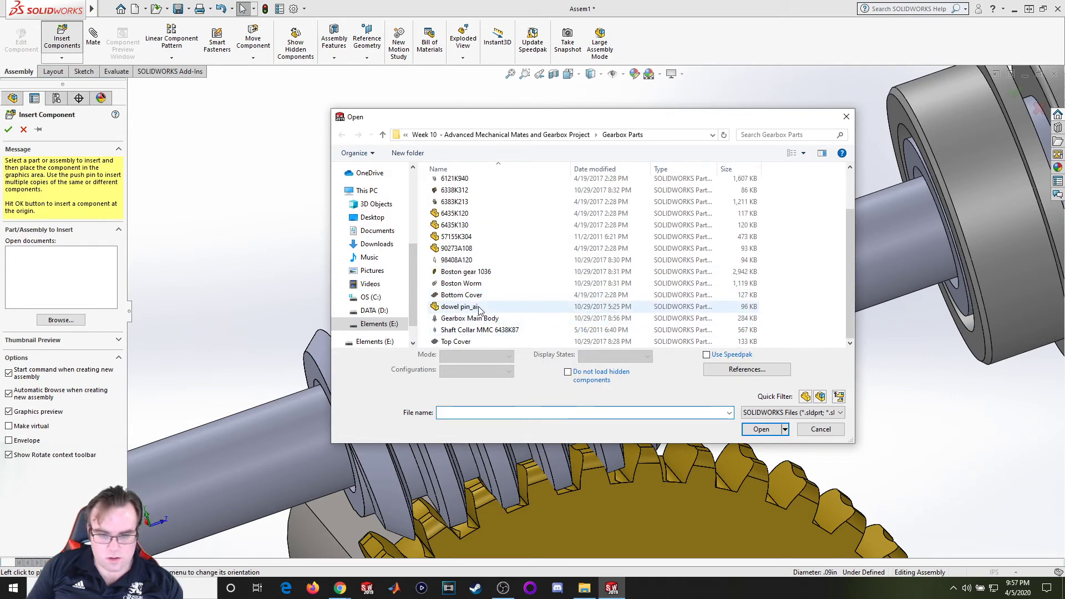
{"action": "double_click", "coordinate": [479, 309]}
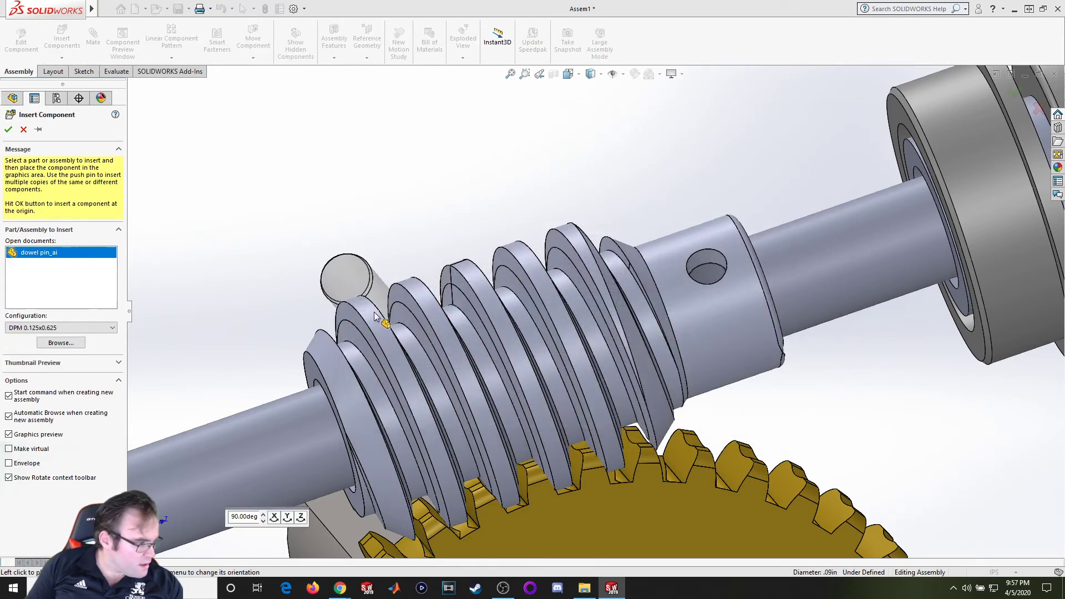
{"action": "left_click", "coordinate": [67, 330]}
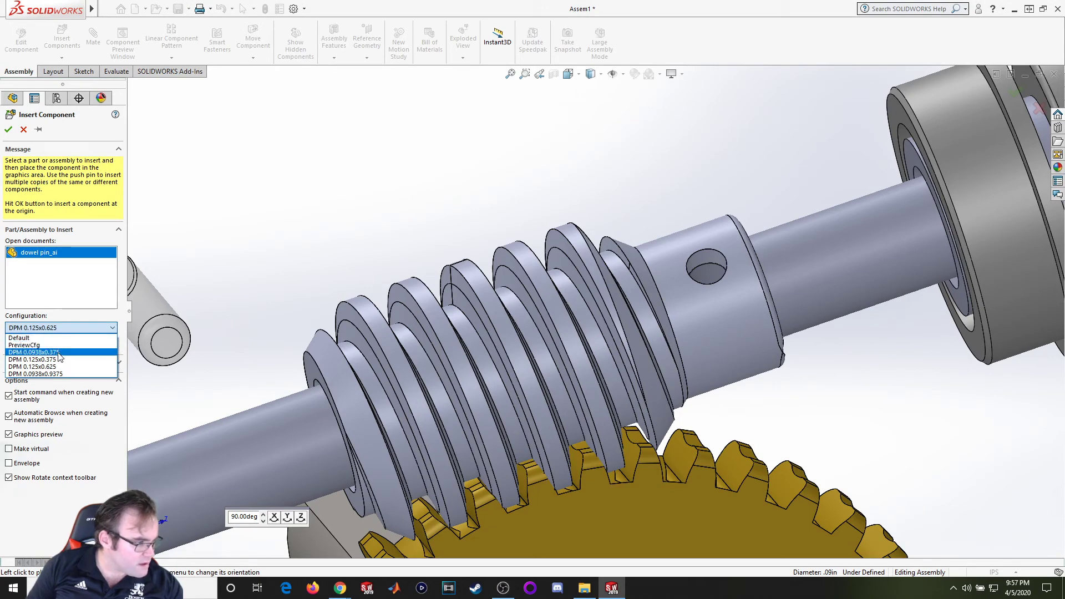
{"action": "left_click", "coordinate": [59, 353]}
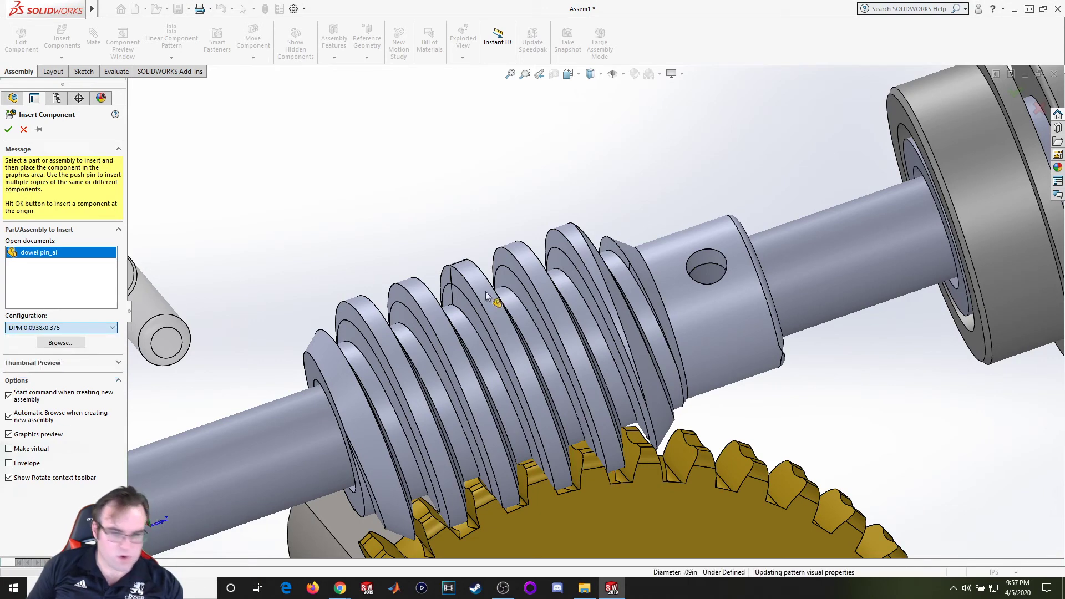
{"action": "left_click", "coordinate": [496, 127]}
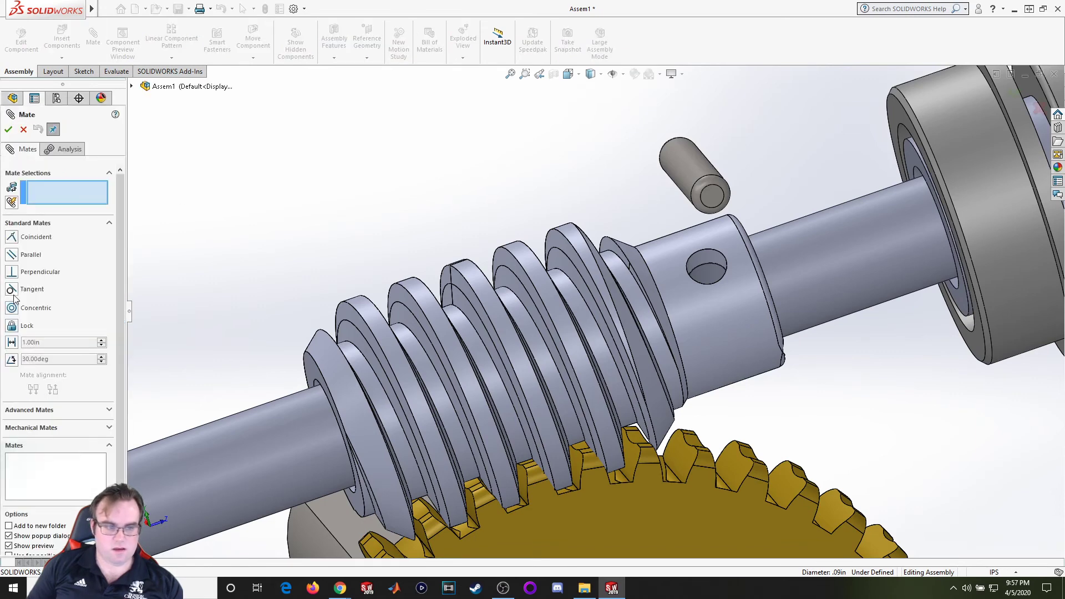
Mate the dowel pin concentric with the Boston Worm's pin hole.
{"action": "left_click", "coordinate": [11, 307]}
{"action": "left_click", "coordinate": [722, 181]}
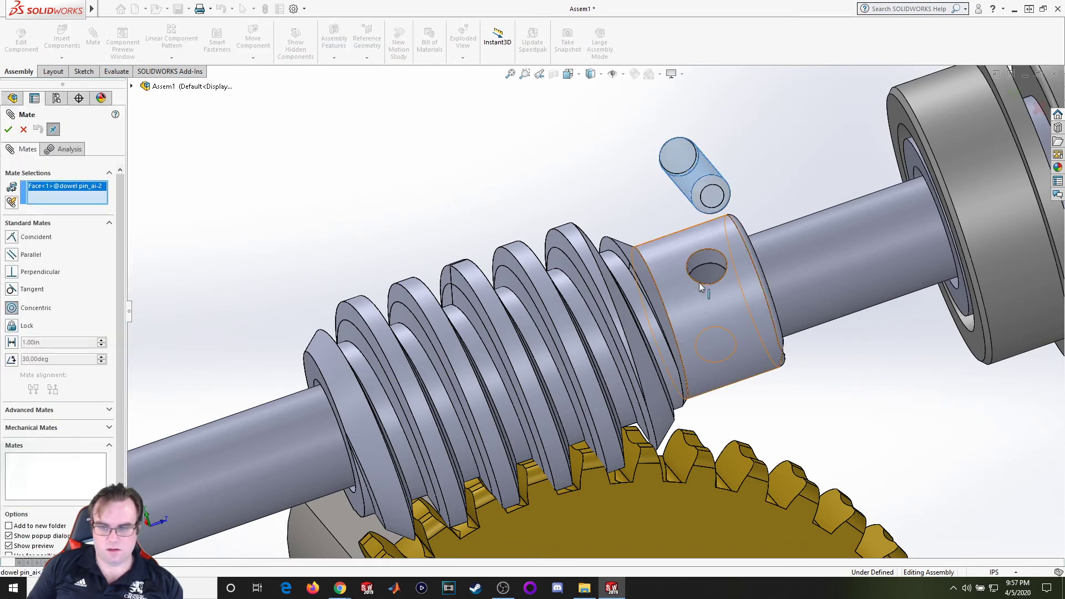
{"action": "scroll", "coordinate": [698, 244], "scroll_direction": "down", "scroll_amount": 3}
{"action": "left_click", "coordinate": [697, 242]}
{"action": "scroll", "coordinate": [615, 234], "scroll_direction": "up", "scroll_amount": 5}
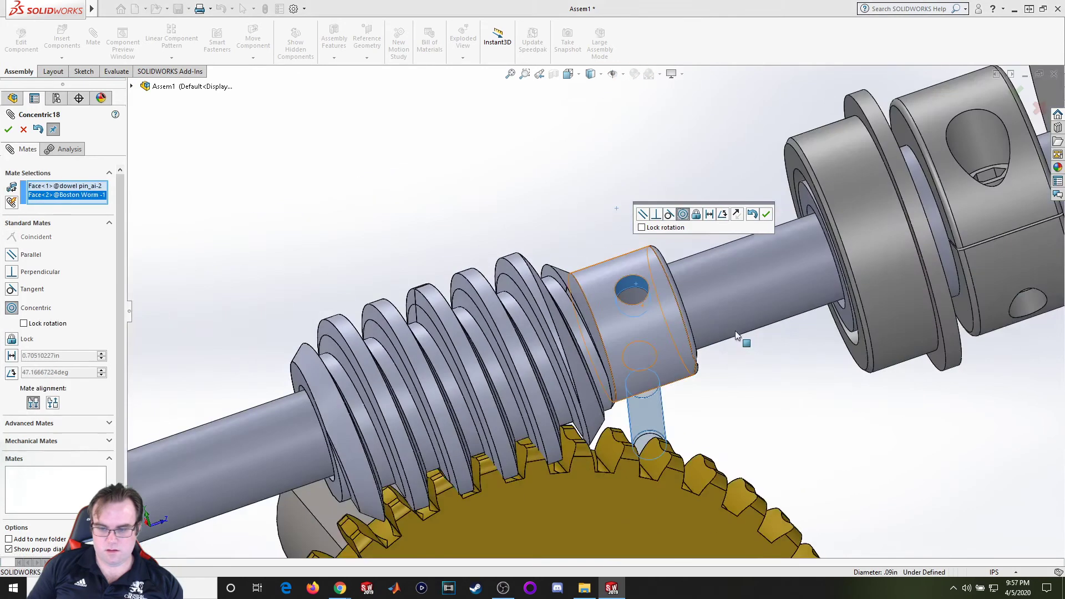
{"action": "left_click", "coordinate": [766, 215]}
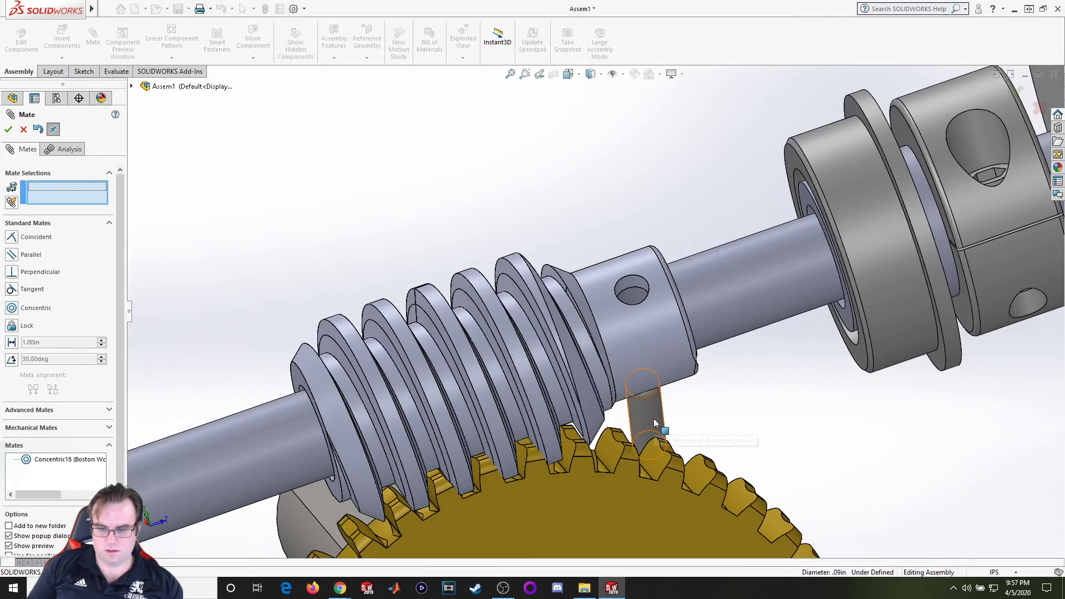
Hide the pin and add a Tangent mate between the pin face and the worm's face.
{"action": "key", "text": "Tab"}
{"action": "middle_click_drag", "start_coordinate": [612, 299], "coordinate": [765, 250]}
{"action": "scroll", "coordinate": [765, 250], "scroll_direction": "up", "scroll_amount": 3}
{"action": "left_click", "coordinate": [29, 291]}
{"action": "left_click", "coordinate": [501, 417]}
{"action": "left_click", "coordinate": [520, 338]}
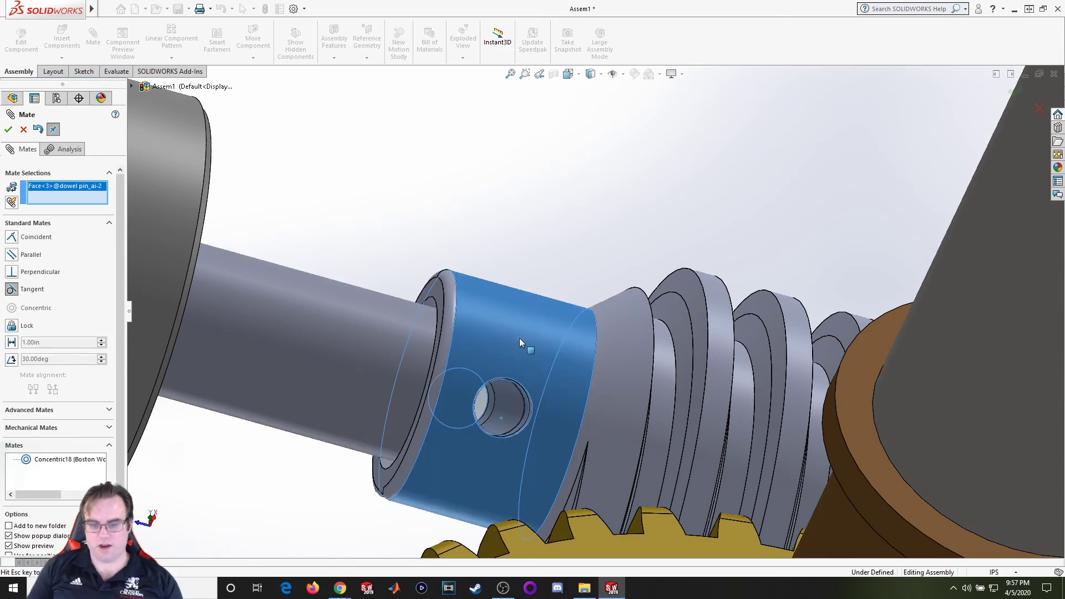
{"action": "left_click", "coordinate": [8, 129]}
Orbit around the worm shaft and gear, turning the gear to check its motion.
{"action": "scroll", "coordinate": [527, 148], "scroll_direction": "up", "scroll_amount": 5}
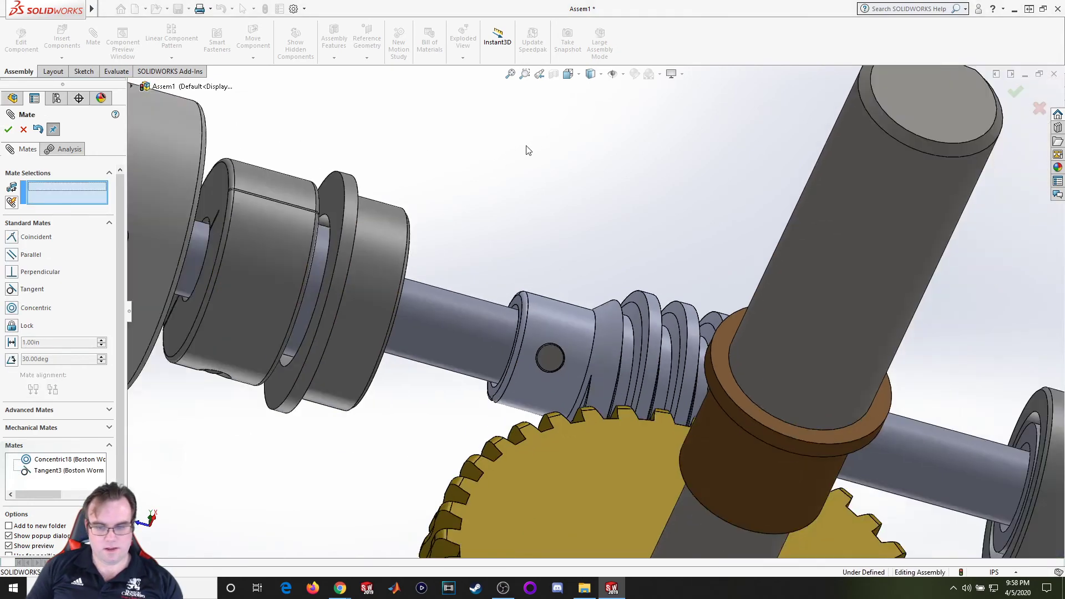
{"action": "middle_click_drag", "start_coordinate": [617, 126], "coordinate": [597, 270]}
{"action": "scroll", "coordinate": [598, 271], "scroll_direction": "up", "scroll_amount": 2}
{"action": "scroll", "coordinate": [610, 347], "scroll_direction": "down", "scroll_amount": 5}
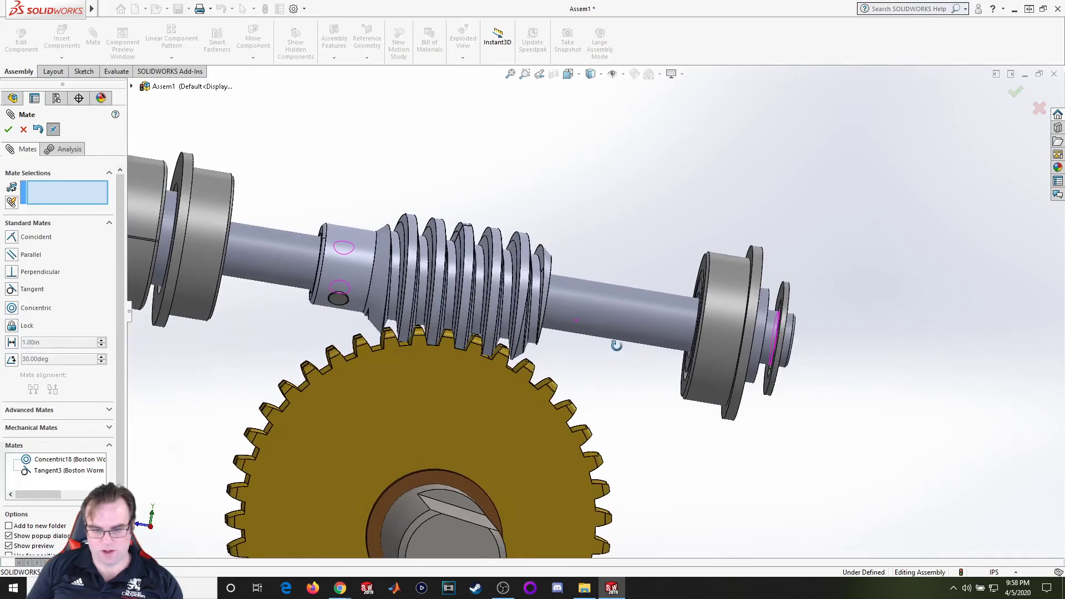
{"action": "scroll", "coordinate": [507, 317], "scroll_direction": "down", "scroll_amount": 6}
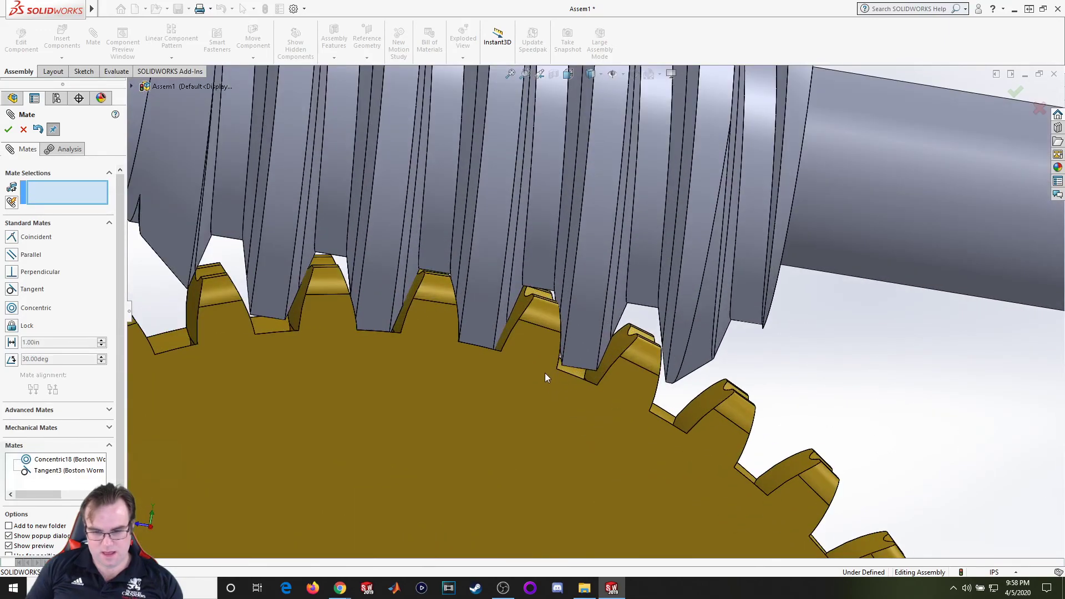
{"action": "middle_click_drag", "start_coordinate": [545, 373], "coordinate": [521, 334]}
{"action": "left_click_drag", "start_coordinate": [518, 339], "coordinate": [521, 338]}
{"action": "scroll", "coordinate": [518, 337], "scroll_direction": "up", "scroll_amount": 6}
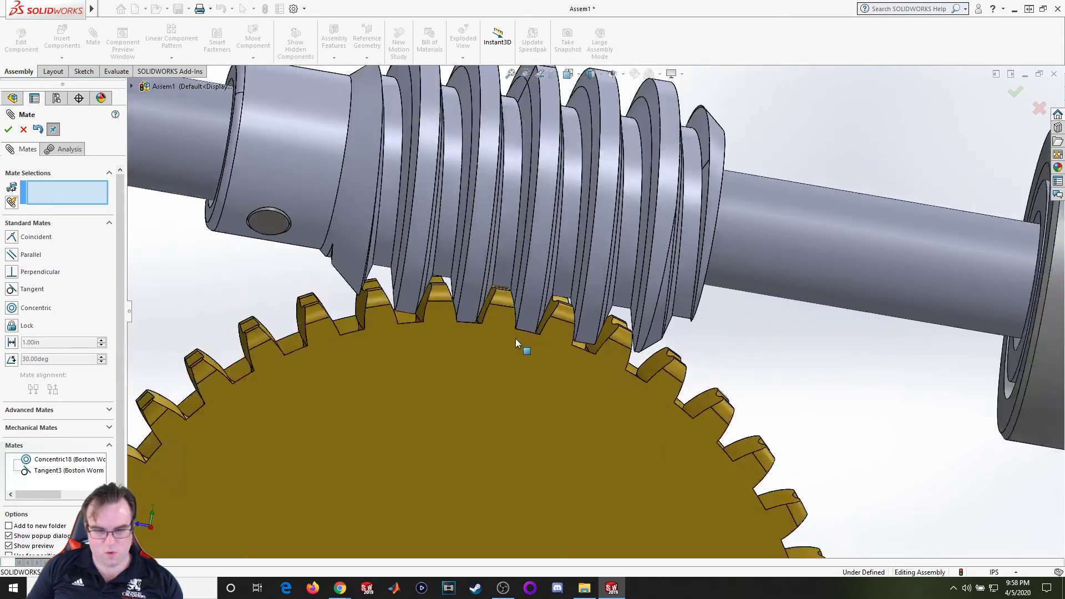
{"action": "middle_click_drag", "start_coordinate": [507, 332], "coordinate": [554, 333]}
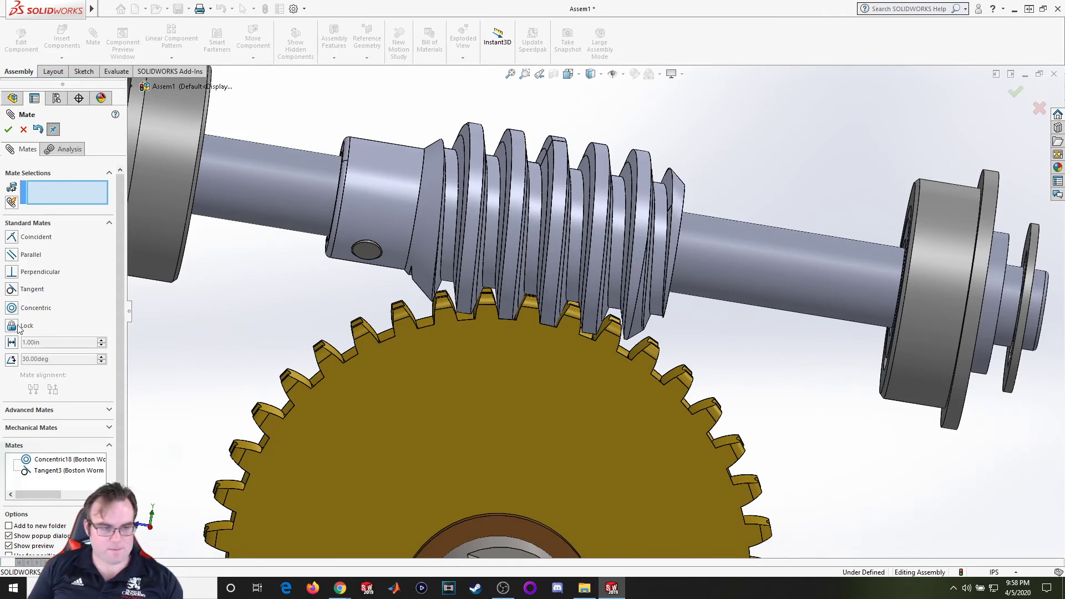
Add a Mechanical Gear mate between the Boston gear bore edge and the worm shaft at 40:1.
{"action": "left_click", "coordinate": [26, 224]}
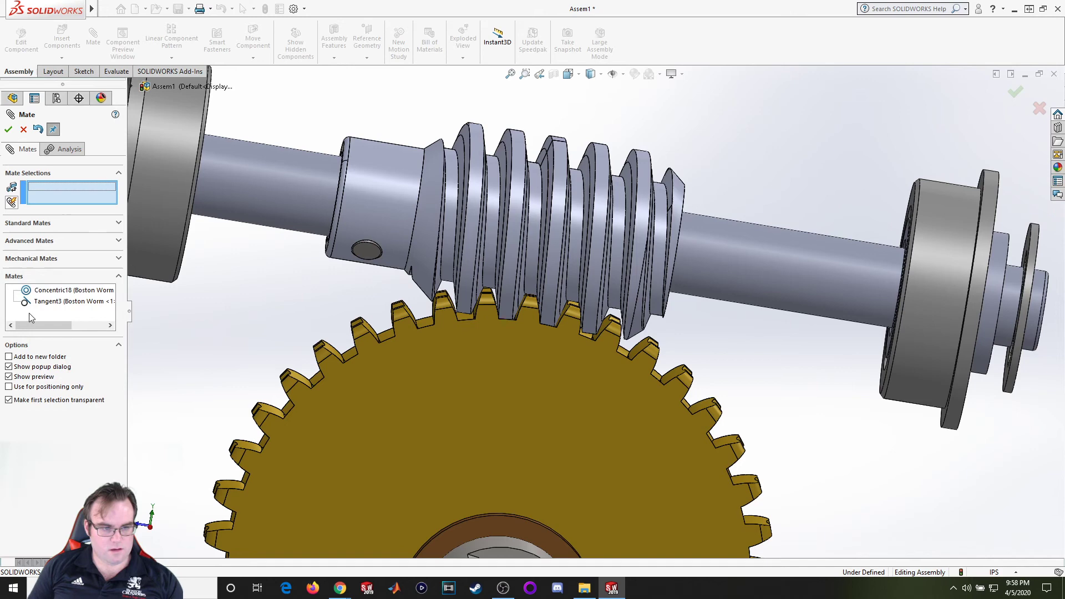
{"action": "left_click", "coordinate": [38, 260]}
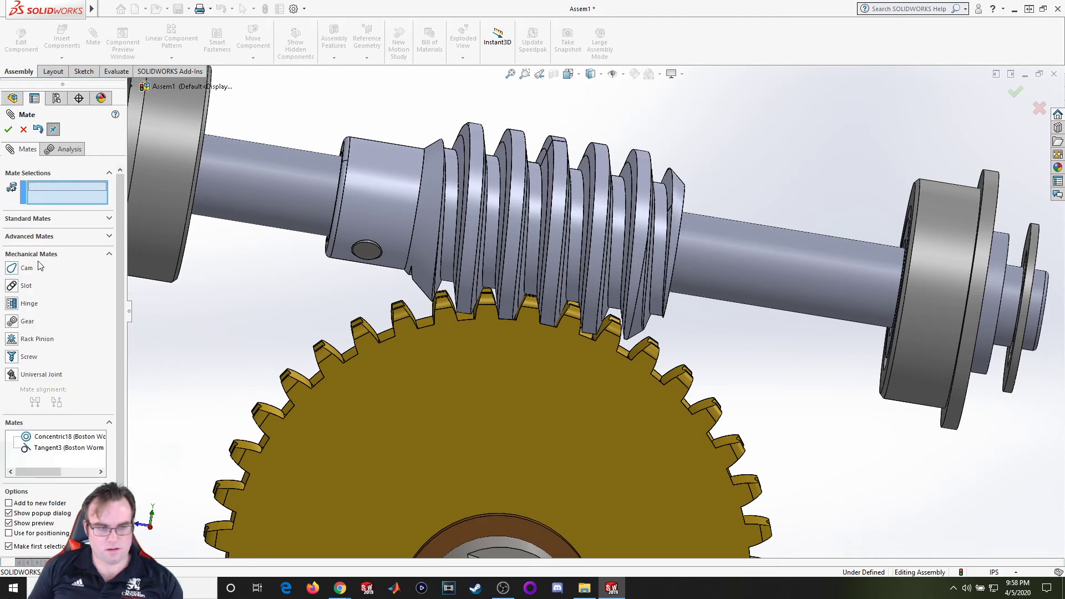
{"action": "left_click", "coordinate": [26, 321]}
{"action": "middle_click_drag", "start_coordinate": [194, 311], "coordinate": [330, 339]}
{"action": "scroll", "coordinate": [641, 279], "scroll_direction": "up", "scroll_amount": 4}
{"action": "scroll", "coordinate": [631, 298], "scroll_direction": "down", "scroll_amount": 3}
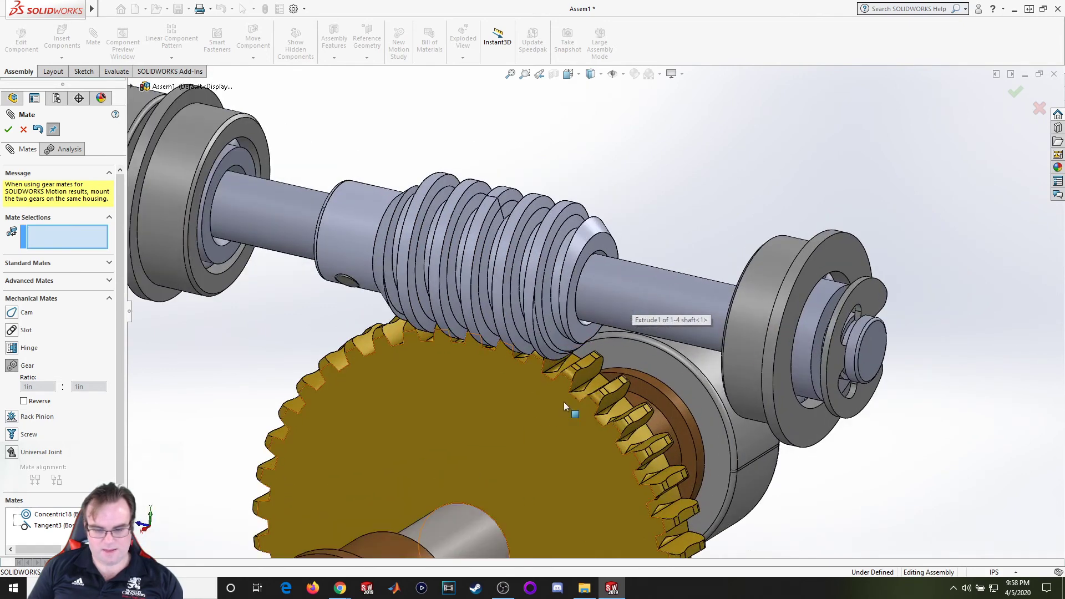
{"action": "left_click", "coordinate": [486, 512]}
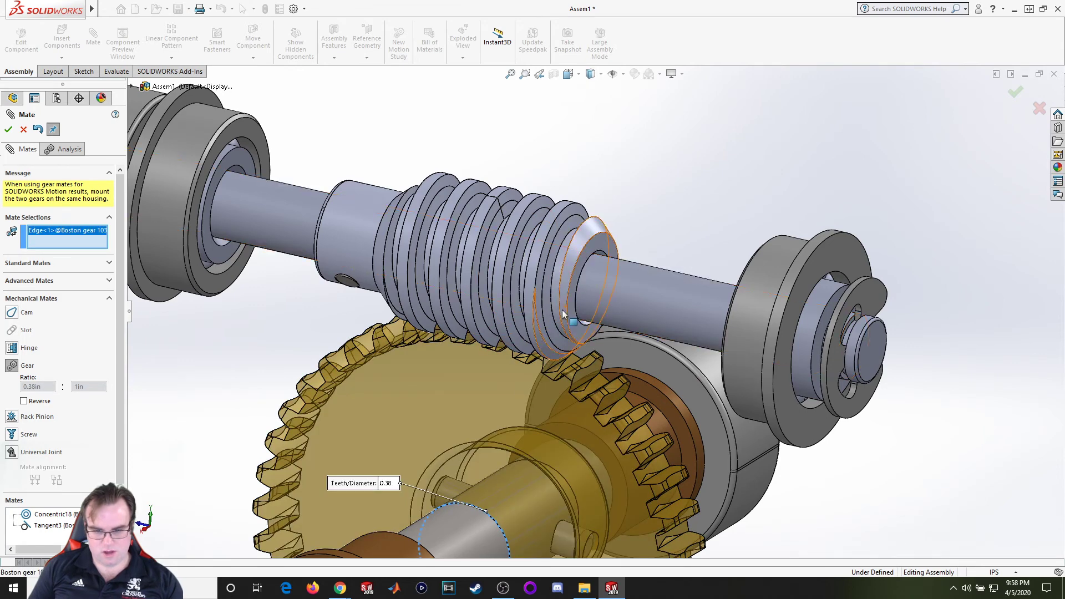
{"action": "left_click", "coordinate": [623, 296]}
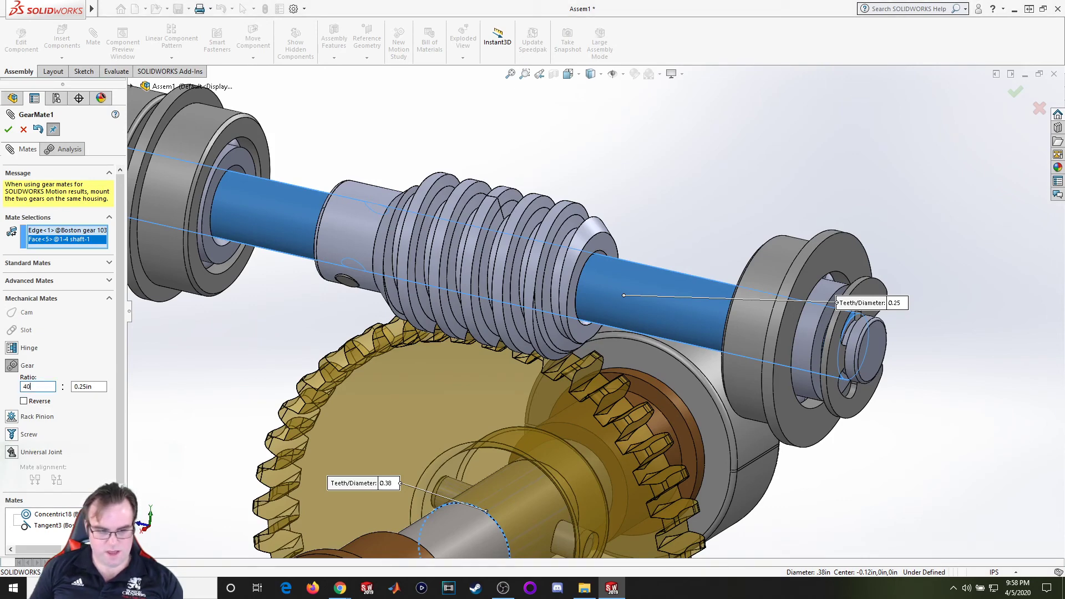
{"action": "left_click", "coordinate": [83, 386]}
{"action": "type", "text": "1"}
{"action": "key", "text": "Return"}
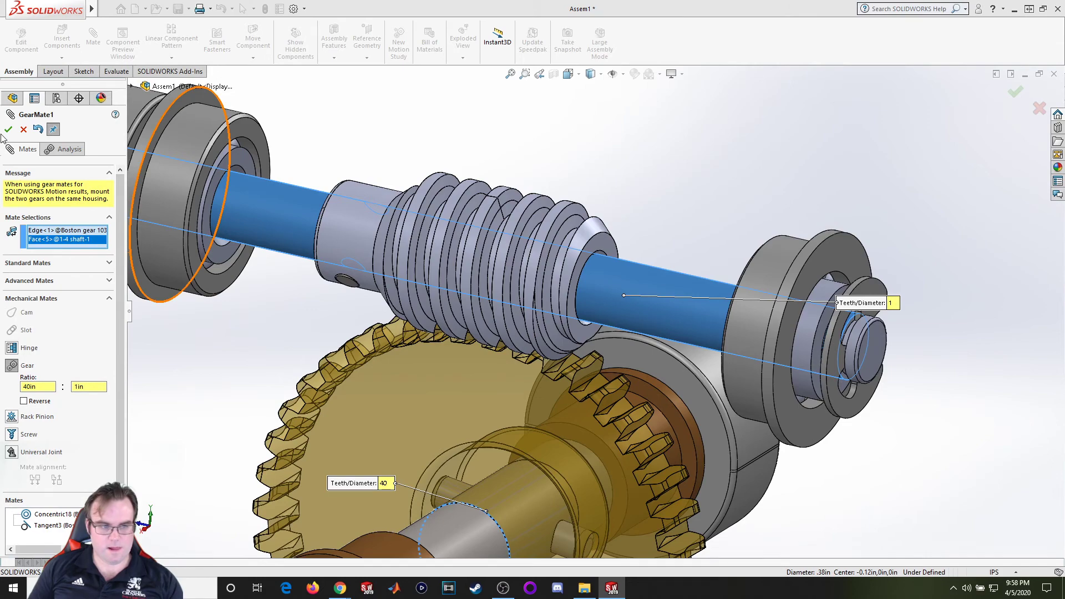
{"action": "left_click", "coordinate": [8, 129]}
{"action": "scroll", "coordinate": [417, 393], "scroll_direction": "down", "scroll_amount": 3}
{"action": "scroll", "coordinate": [418, 394], "scroll_direction": "up", "scroll_amount": 5}
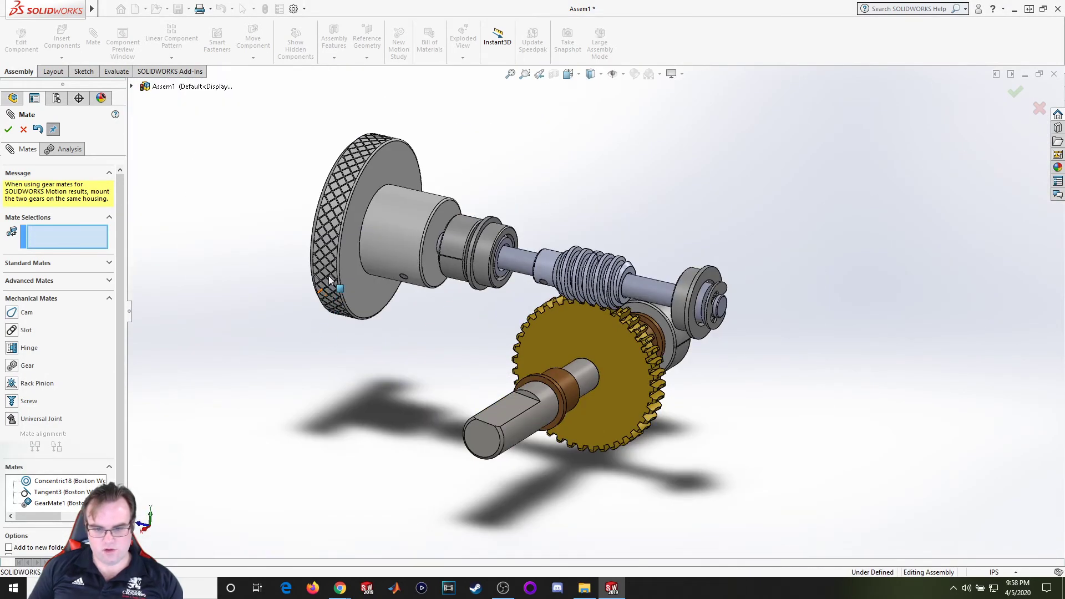
Turn the handwheel to confirm the worm and gear rotate together.
{"action": "left_click_drag", "start_coordinate": [330, 288], "coordinate": [342, 220]}
{"action": "left_click_drag", "start_coordinate": [441, 133], "coordinate": [449, 284]}
{"action": "key", "text": "ctrl+1"}
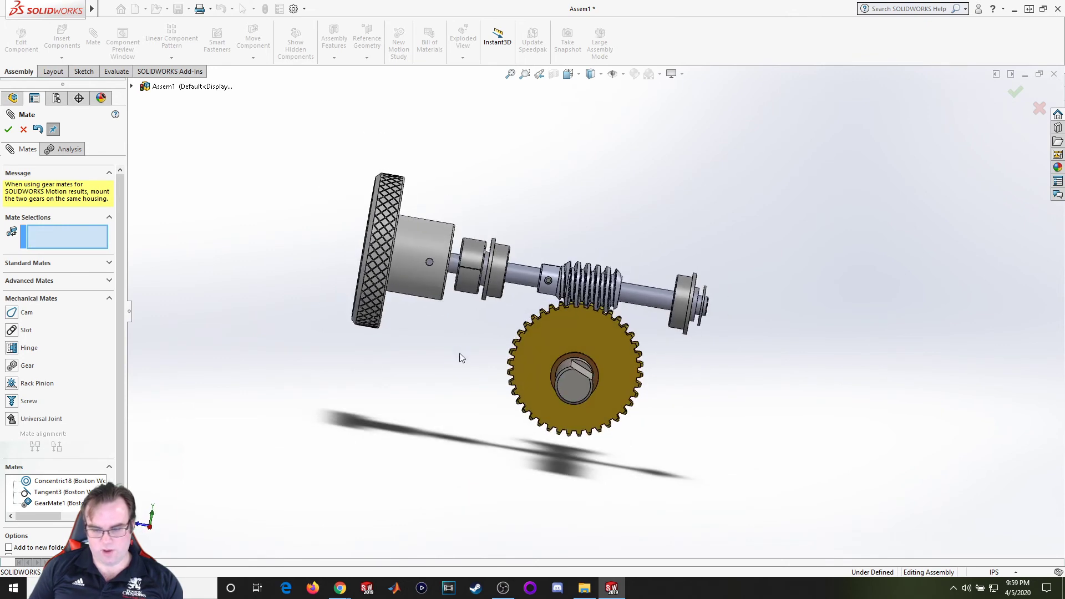
{"action": "scroll", "coordinate": [451, 311], "scroll_direction": "down", "scroll_amount": 3}
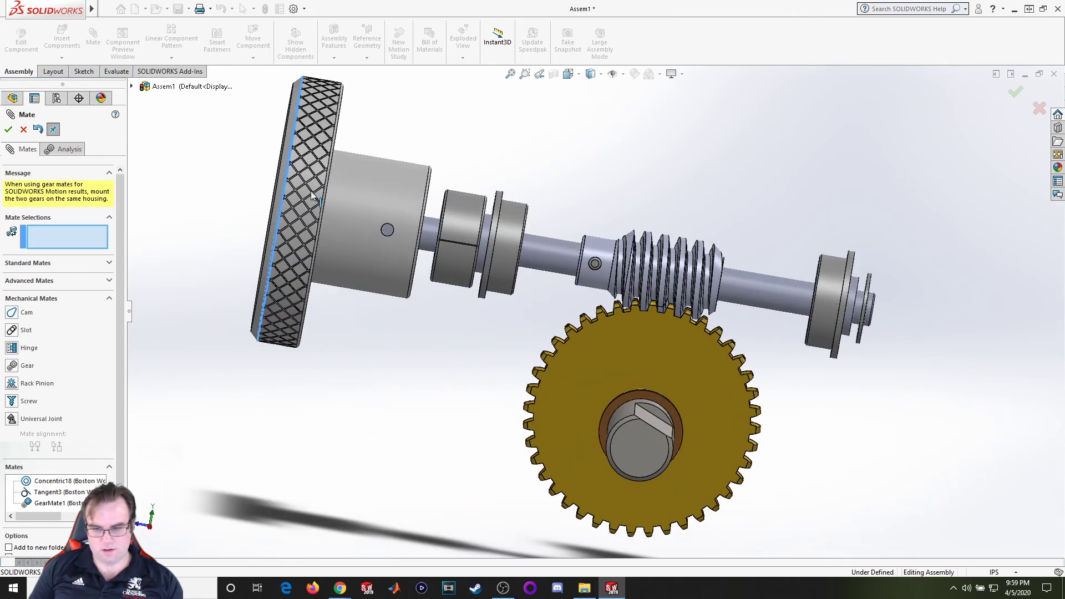
{"action": "middle_click_drag", "start_coordinate": [303, 194], "coordinate": [344, 428]}
Close the mate session and show the Gearbox Main Body again.
{"action": "left_click", "coordinate": [9, 131]}
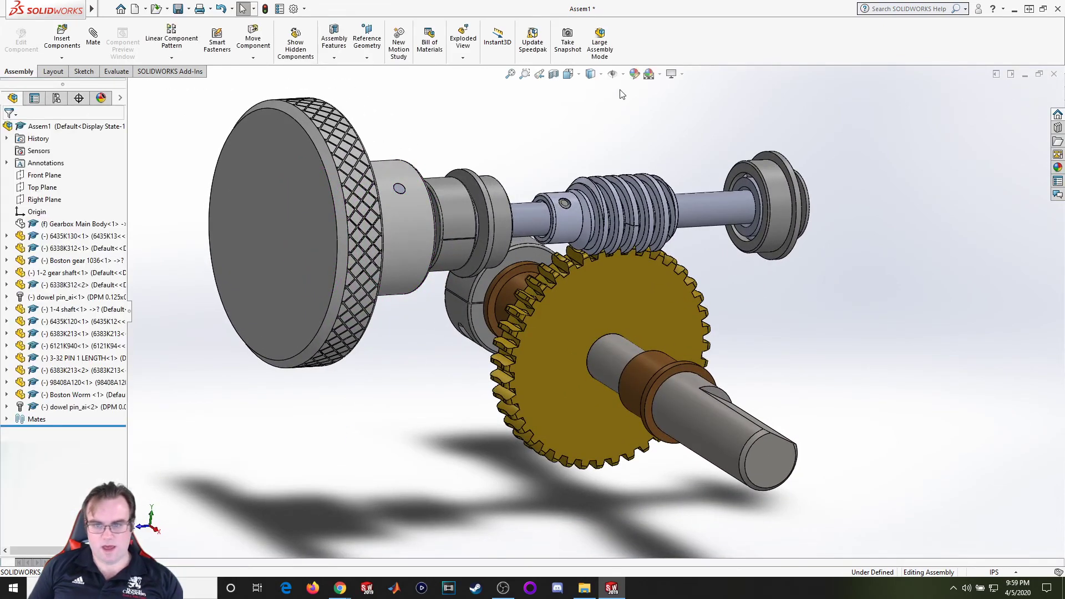
{"action": "right_click", "coordinate": [59, 227]}
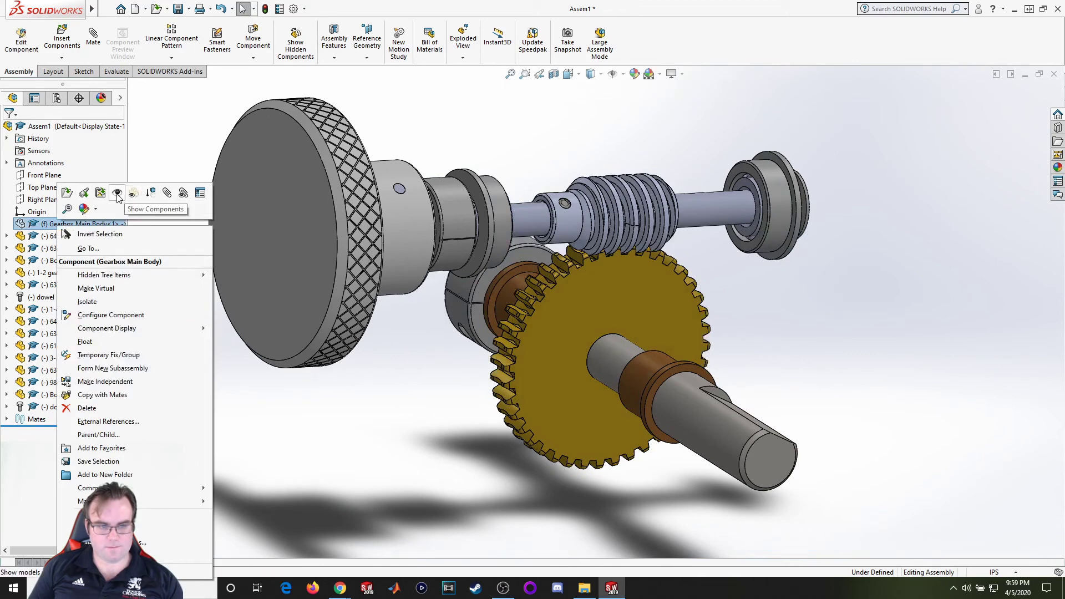
{"action": "left_click", "coordinate": [133, 192]}
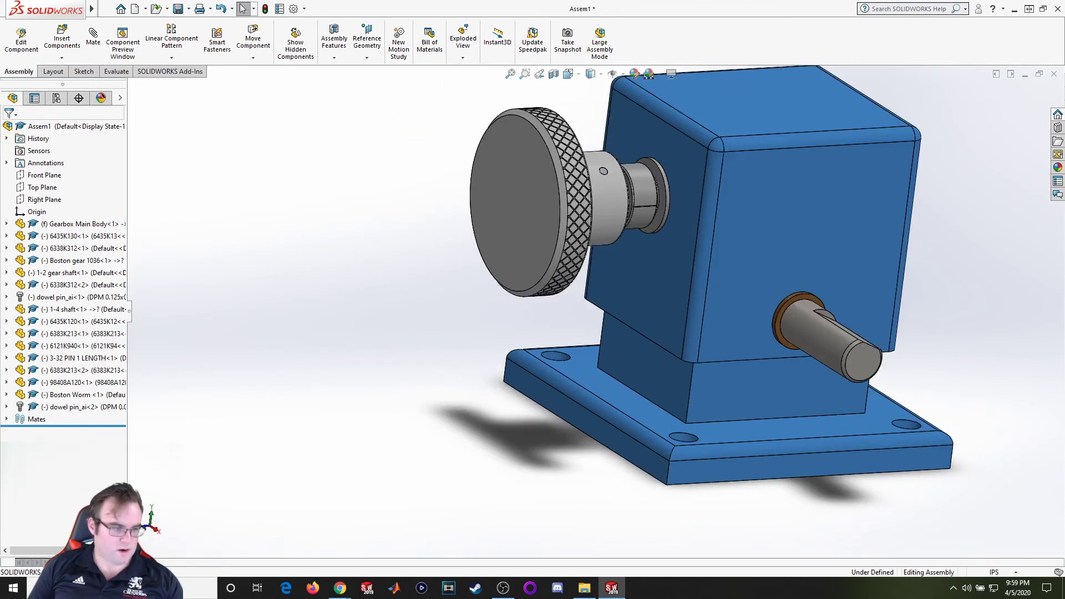
{"action": "key", "text": "alt+Tab"}
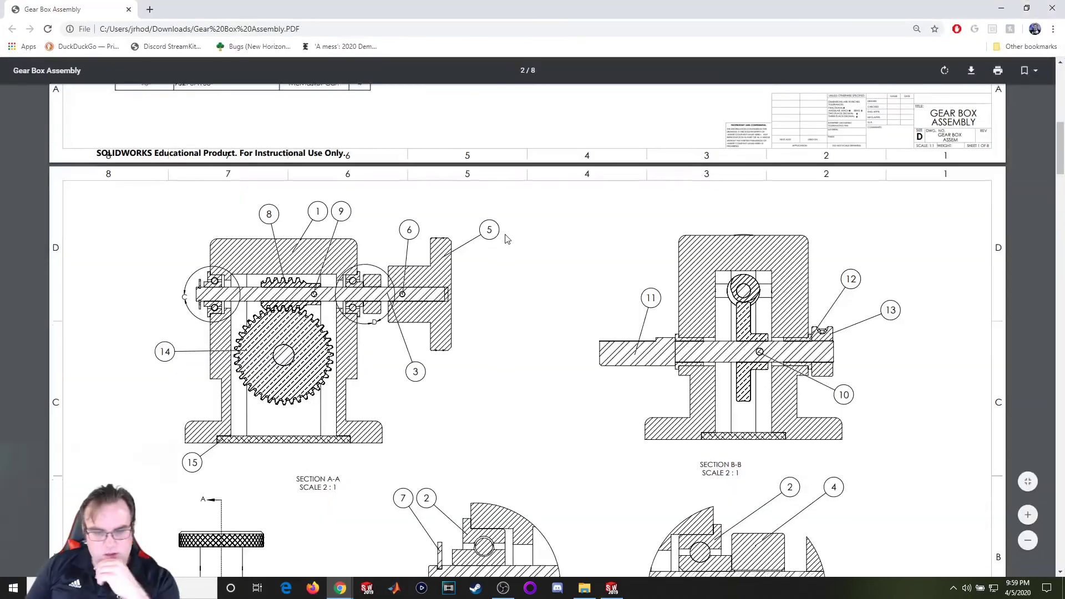
{"action": "scroll", "coordinate": [496, 237], "scroll_direction": "down", "scroll_amount": 4}
{"action": "scroll", "coordinate": [496, 237], "scroll_direction": "down", "scroll_amount": 10}
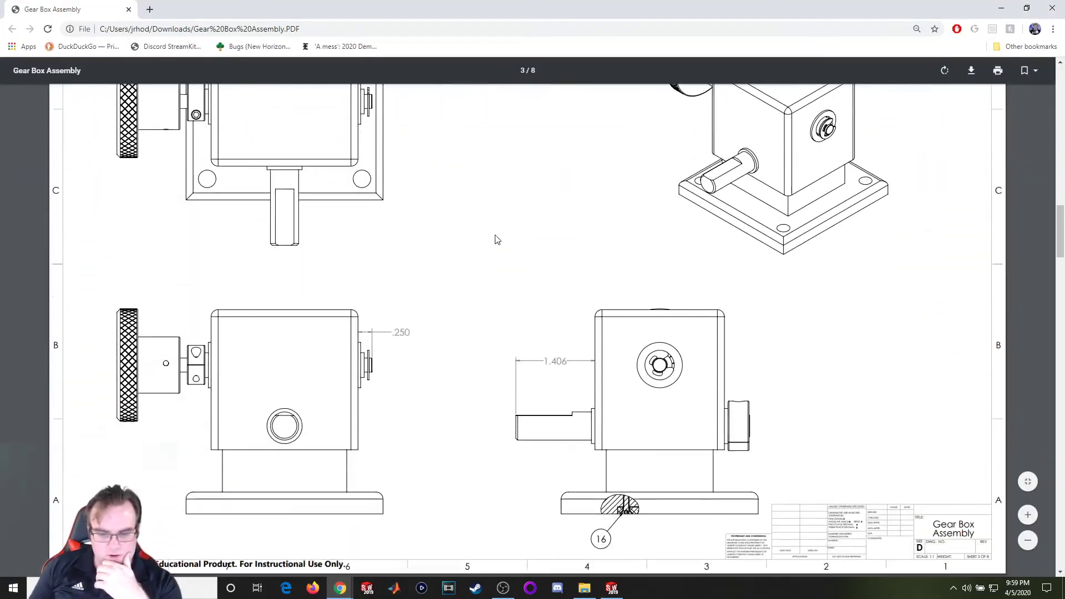
{"action": "scroll", "coordinate": [497, 237], "scroll_direction": "down", "scroll_amount": 5}
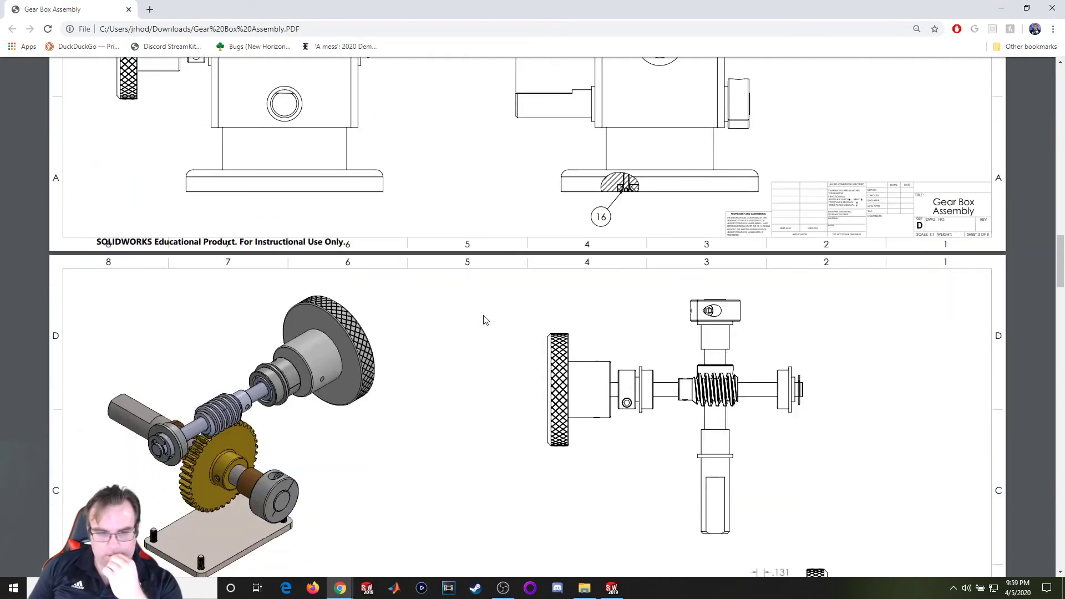
{"action": "scroll", "coordinate": [482, 316], "scroll_direction": "up", "scroll_amount": 9}
{"action": "scroll", "coordinate": [484, 313], "scroll_direction": "up", "scroll_amount": 6}
{"action": "scroll", "coordinate": [483, 313], "scroll_direction": "down", "scroll_amount": 18}
{"action": "scroll", "coordinate": [484, 313], "scroll_direction": "up", "scroll_amount": 12}
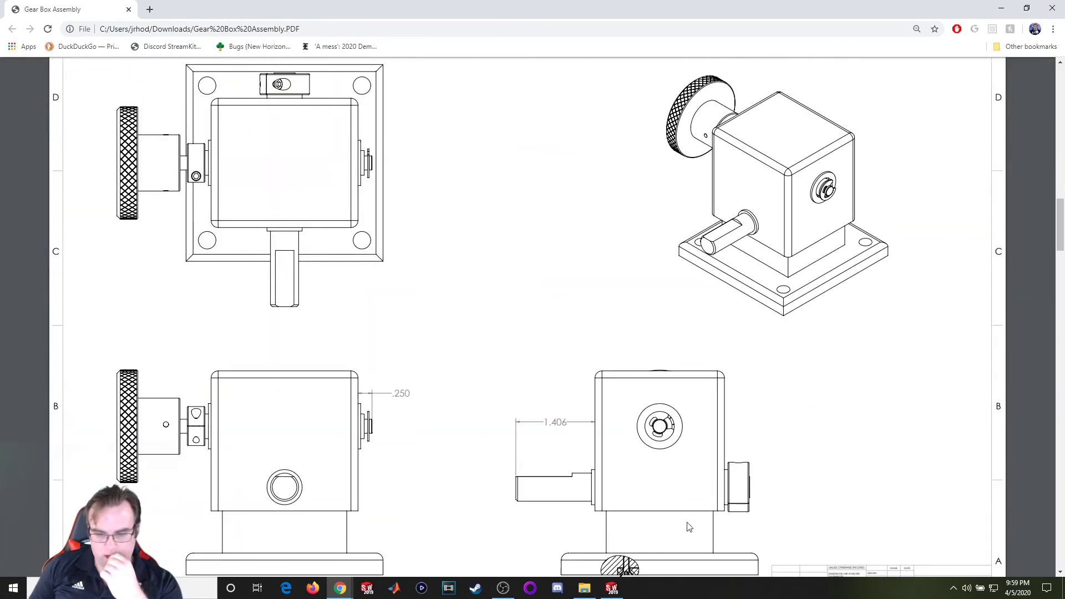
{"action": "scroll", "coordinate": [684, 528], "scroll_direction": "down", "scroll_amount": 3}
{"action": "scroll", "coordinate": [671, 485], "scroll_direction": "up", "scroll_amount": 4}
{"action": "scroll", "coordinate": [678, 429], "scroll_direction": "up", "scroll_amount": 13}
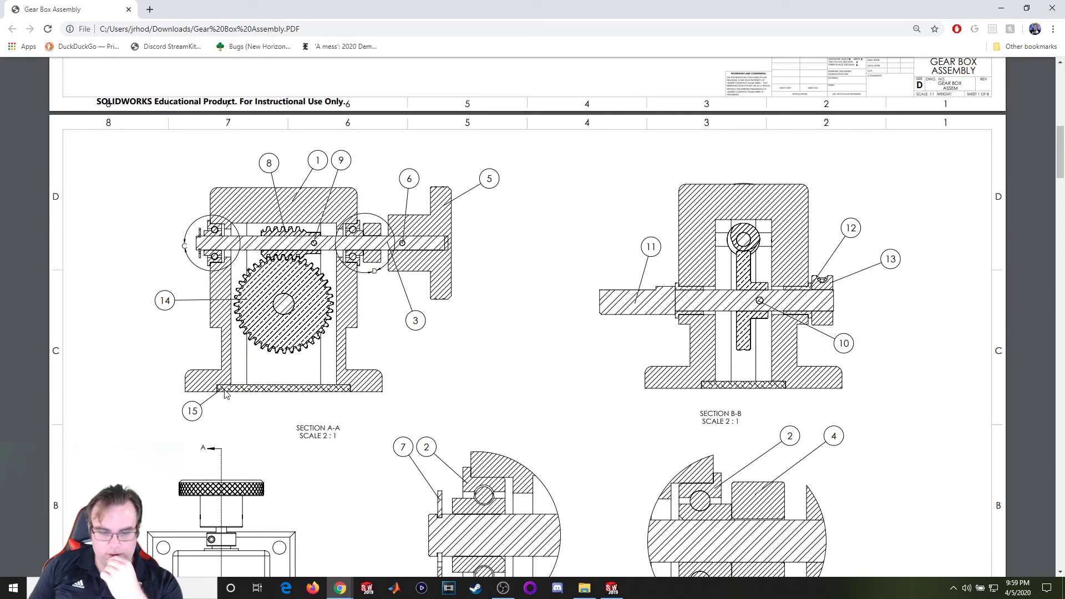
{"action": "scroll", "coordinate": [225, 392], "scroll_direction": "up", "scroll_amount": 7}
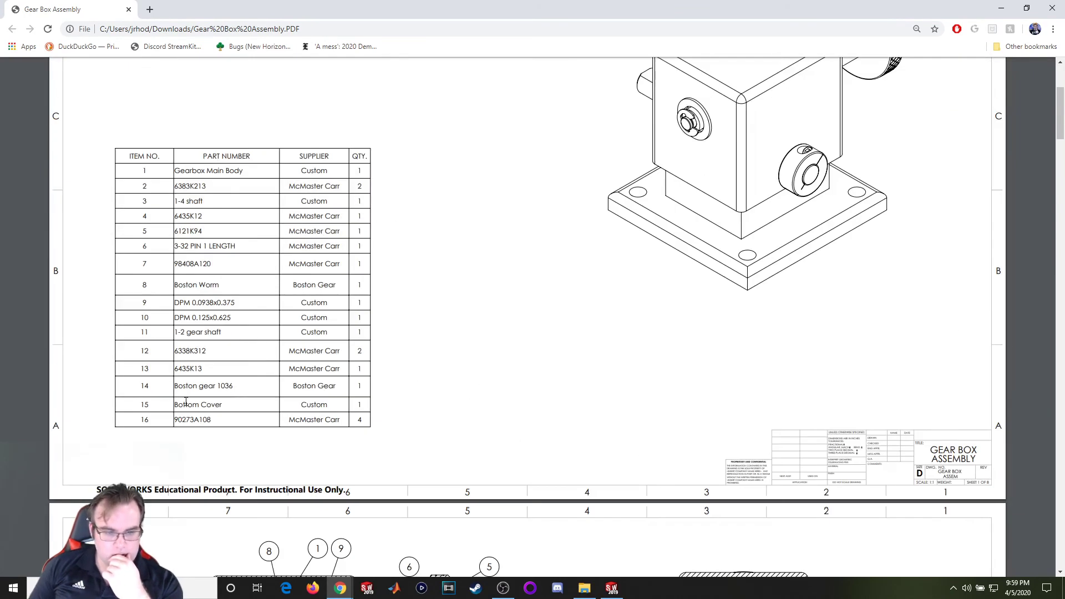
{"action": "key", "text": "alt+Tab"}
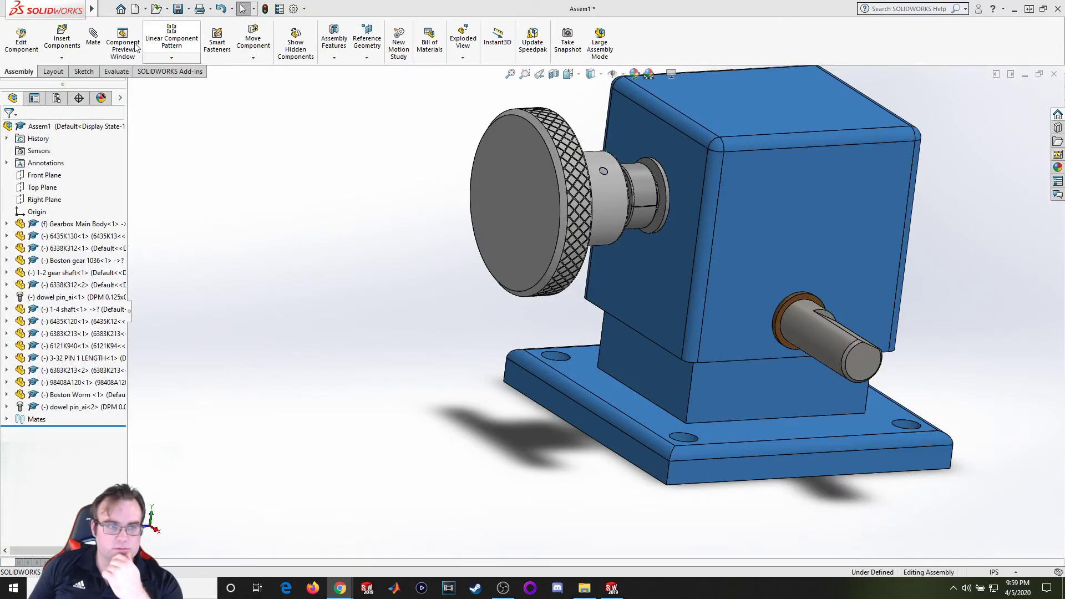
Insert the Bottom Cover part and place it beside the gearbox.
{"action": "left_click", "coordinate": [61, 40]}
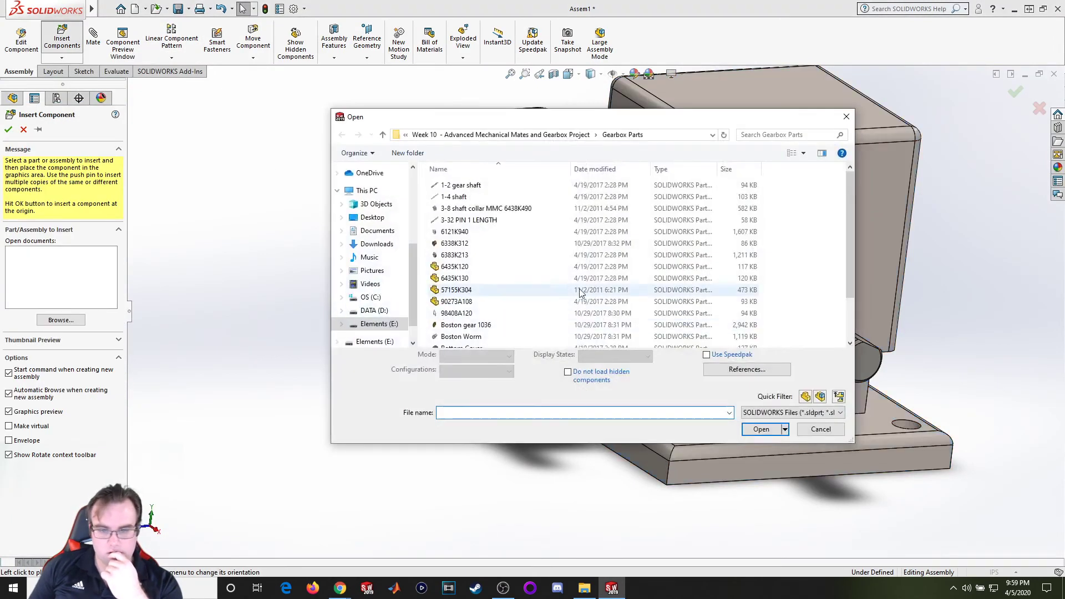
{"action": "scroll", "coordinate": [515, 289], "scroll_direction": "down", "scroll_amount": 2}
{"action": "left_click", "coordinate": [477, 295]}
{"action": "double_click", "coordinate": [477, 295]}
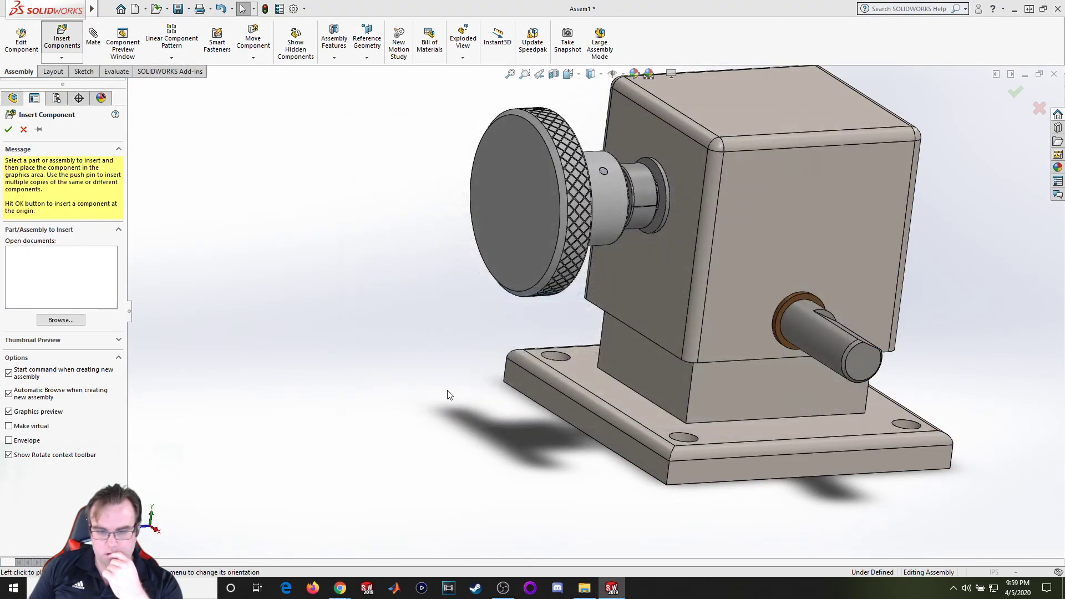
{"action": "left_click", "coordinate": [442, 484]}
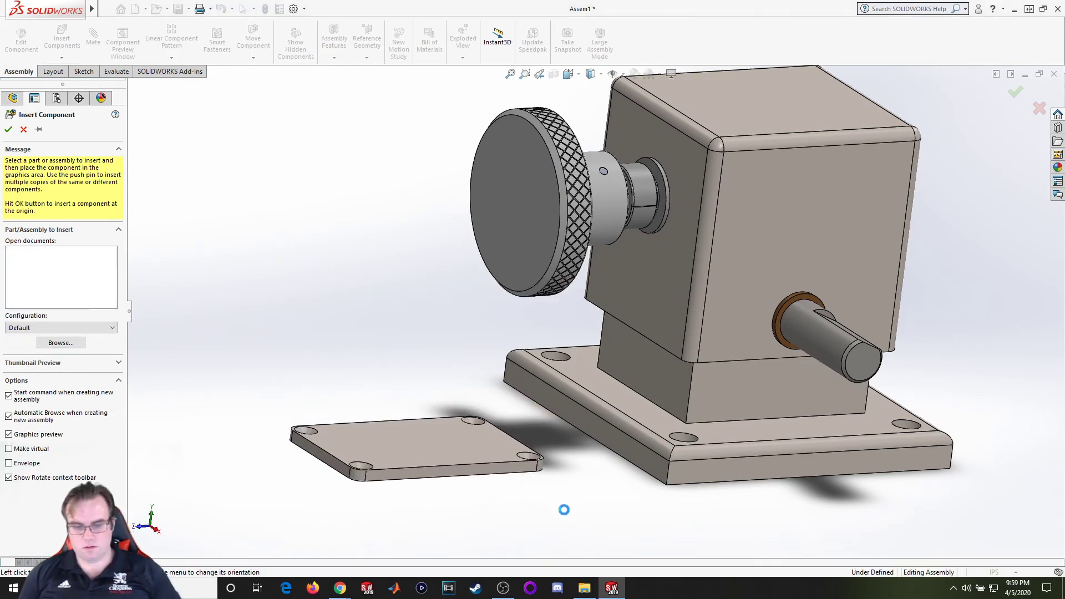
{"action": "middle_click_drag", "start_coordinate": [550, 480], "coordinate": [545, 238]}
Mate the cover's countersunk corner hole concentric with the main body's corner hole.
{"action": "left_click", "coordinate": [94, 39]}
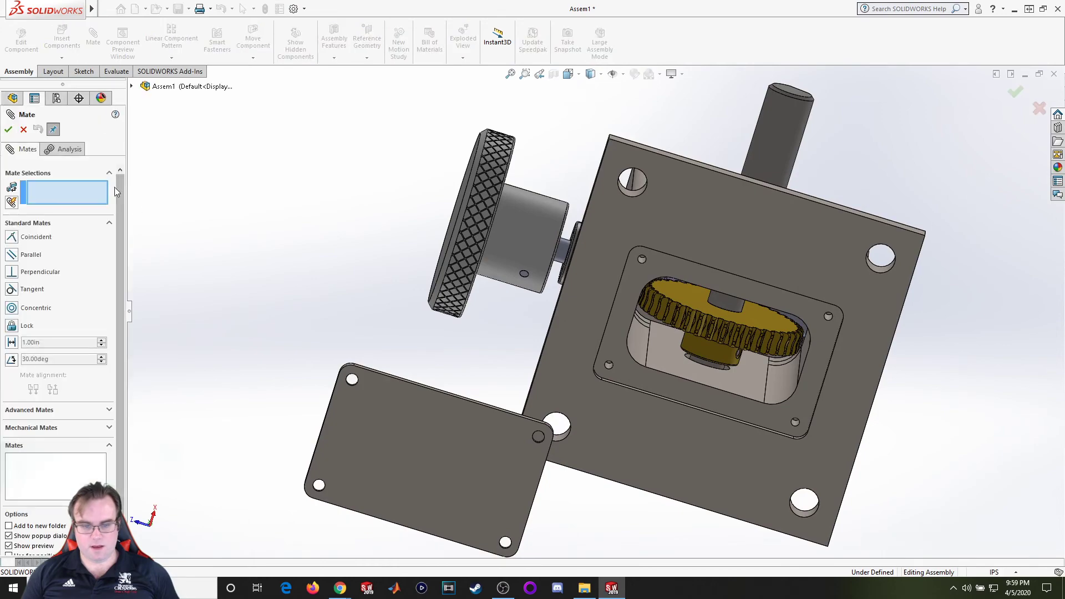
{"action": "middle_click_drag", "start_coordinate": [297, 305], "coordinate": [260, 377]}
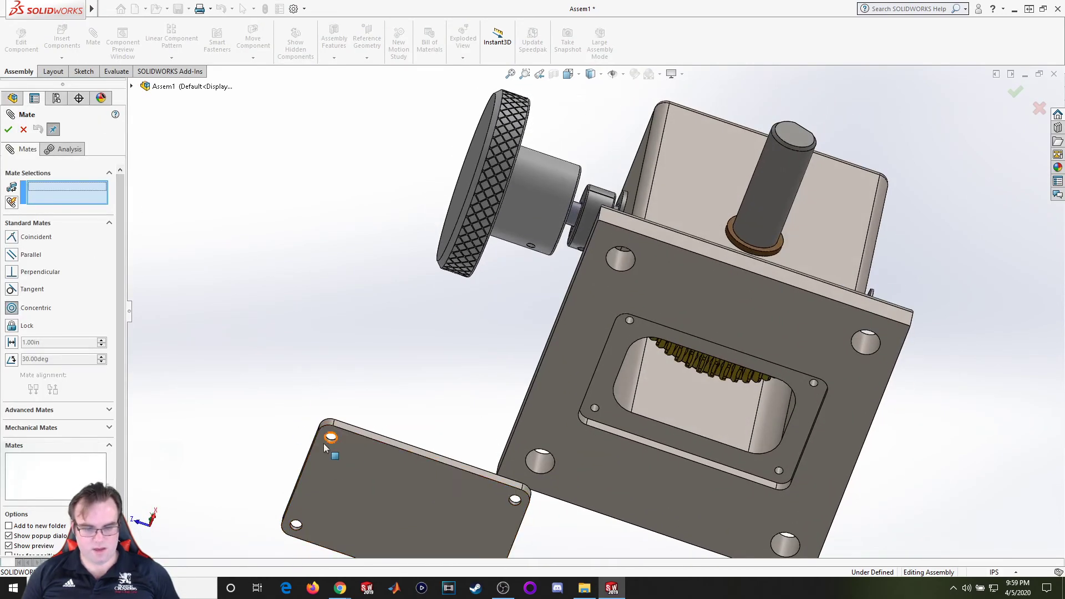
{"action": "scroll", "coordinate": [324, 444], "scroll_direction": "down", "scroll_amount": 3}
{"action": "left_click", "coordinate": [381, 416]}
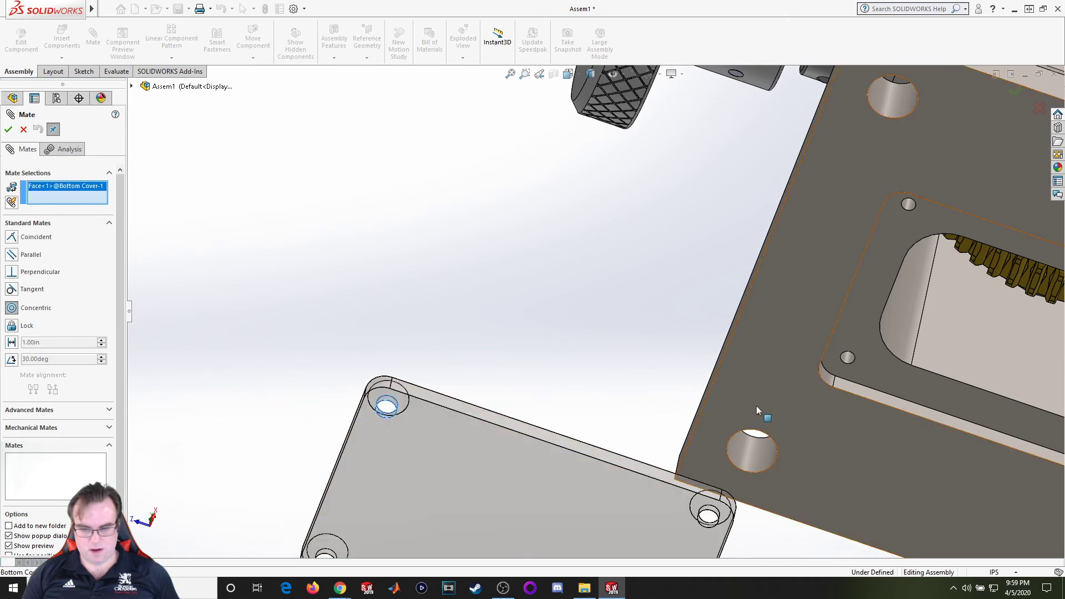
{"action": "scroll", "coordinate": [859, 366], "scroll_direction": "up", "scroll_amount": 3}
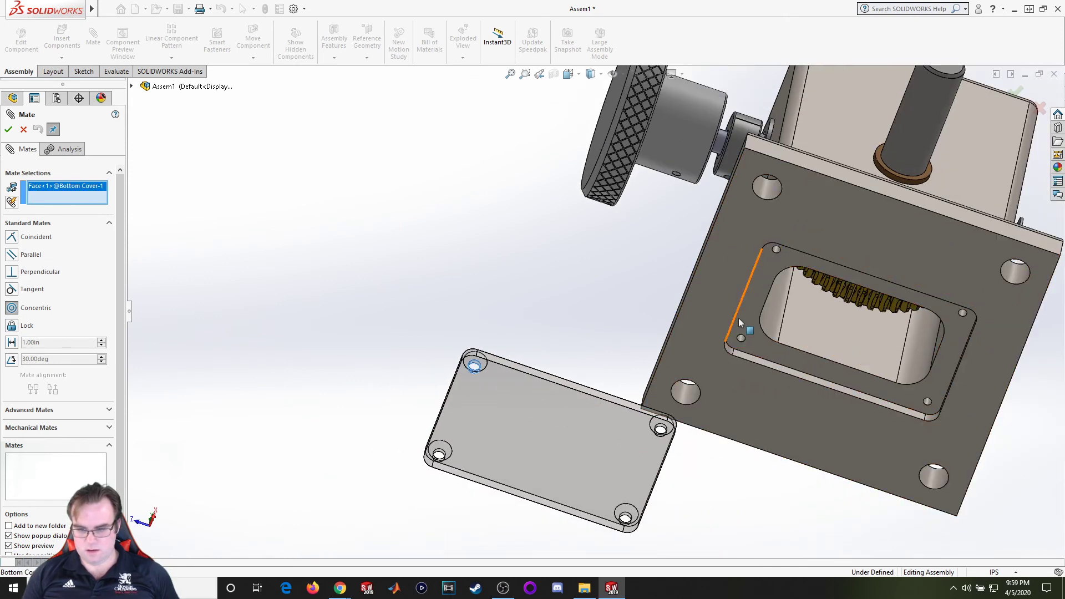
{"action": "scroll", "coordinate": [737, 333], "scroll_direction": "down", "scroll_amount": 5}
{"action": "left_click", "coordinate": [720, 297]}
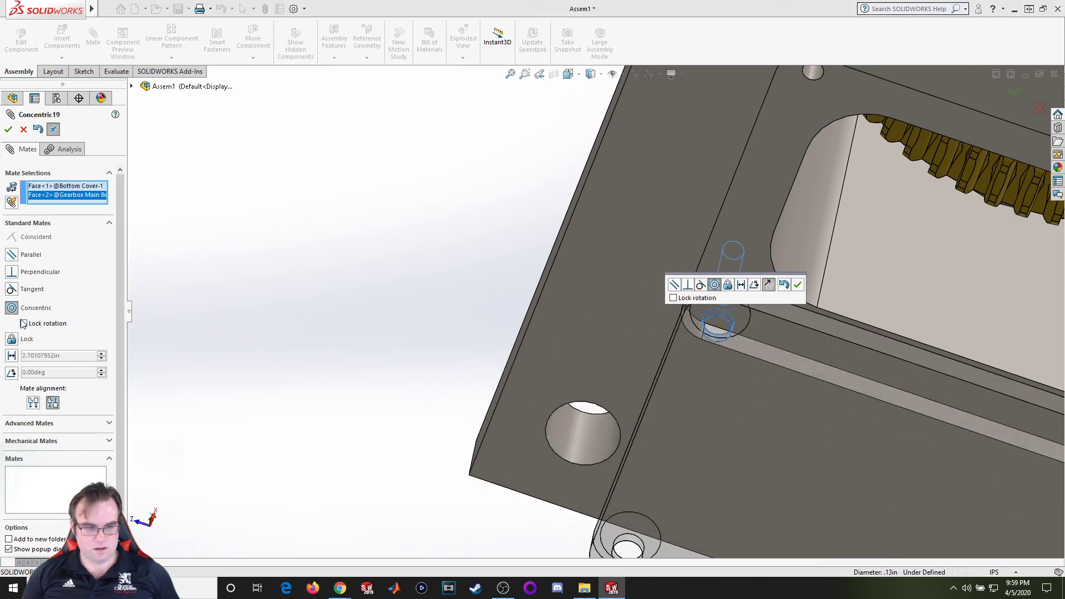
{"action": "scroll", "coordinate": [515, 276], "scroll_direction": "down", "scroll_amount": 2}
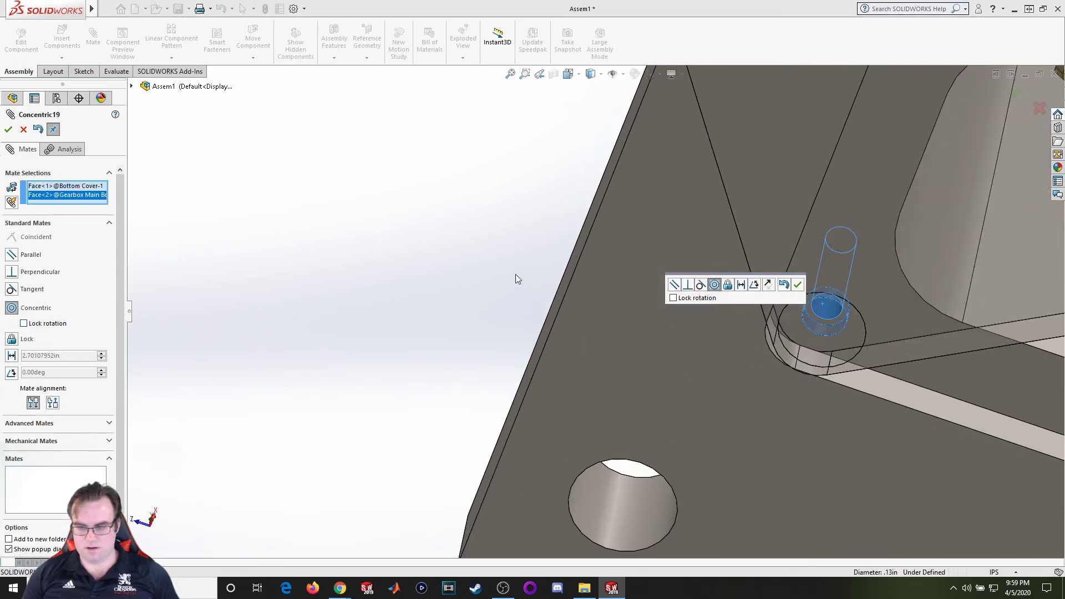
{"action": "scroll", "coordinate": [545, 237], "scroll_direction": "up", "scroll_amount": 3}
{"action": "scroll", "coordinate": [596, 315], "scroll_direction": "up", "scroll_amount": 2}
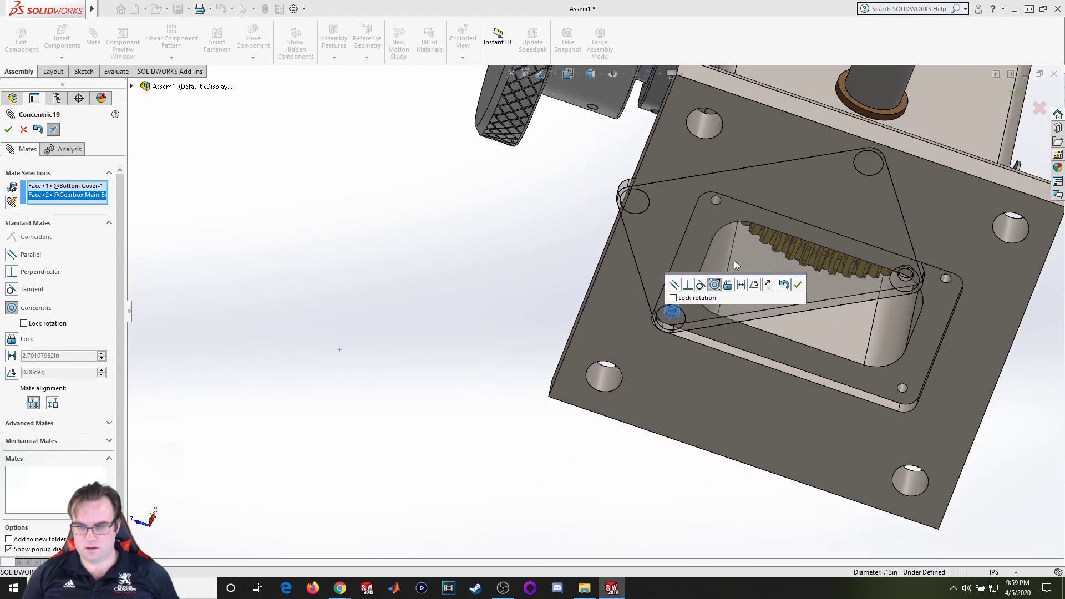
{"action": "left_click", "coordinate": [801, 286]}
{"action": "left_click_drag", "start_coordinate": [790, 279], "coordinate": [937, 299]}
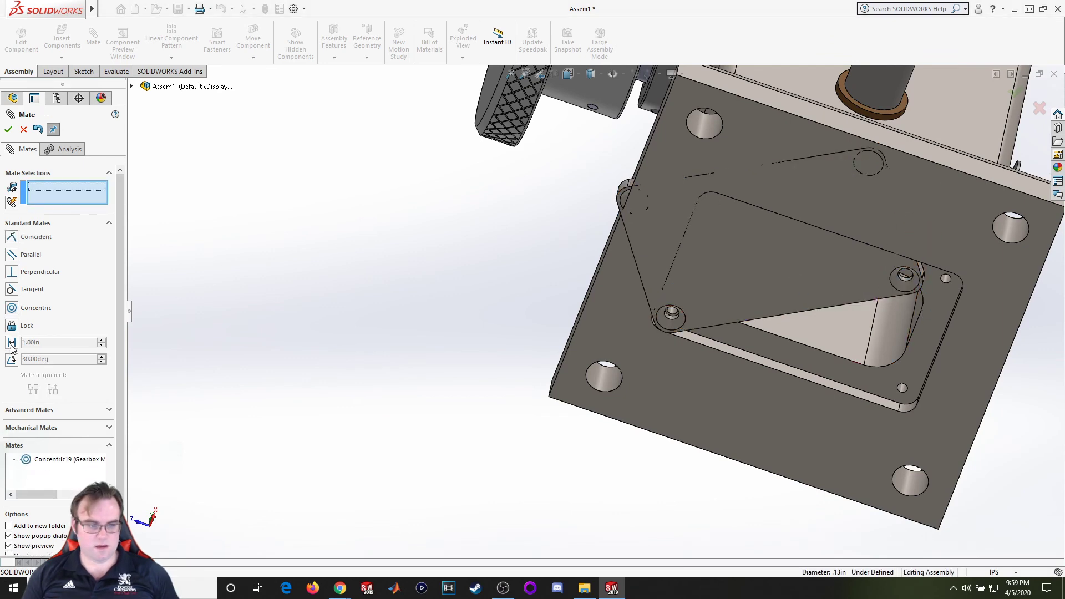
Mate the cover's second corner hole concentric with the matching main body hole.
{"action": "left_click", "coordinate": [12, 308]}
{"action": "scroll", "coordinate": [887, 272], "scroll_direction": "down", "scroll_amount": 5}
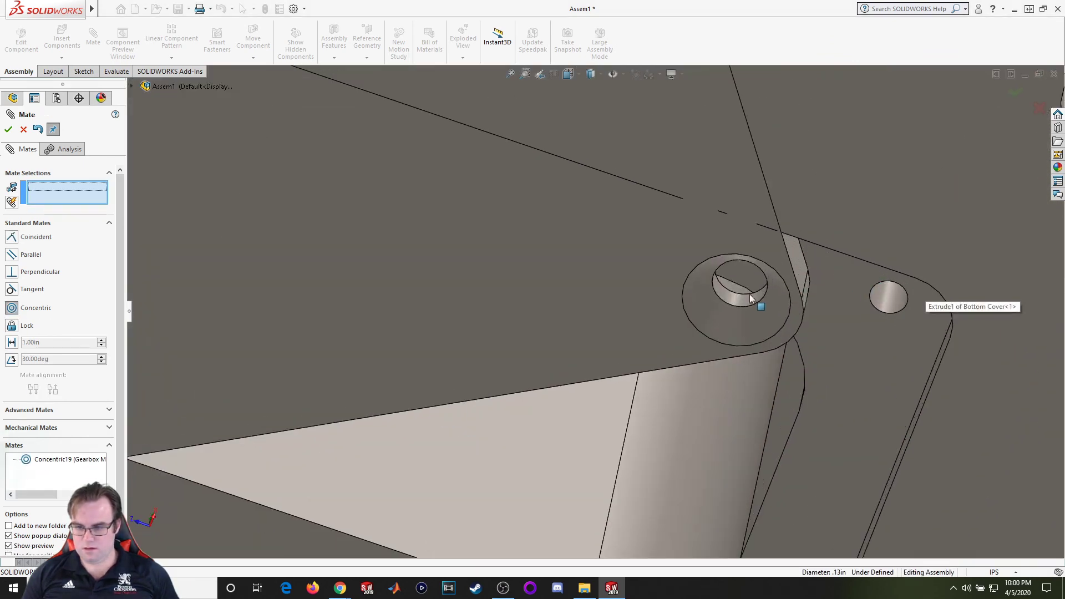
{"action": "left_click", "coordinate": [734, 301]}
{"action": "scroll", "coordinate": [725, 343], "scroll_direction": "up", "scroll_amount": 3}
{"action": "scroll", "coordinate": [638, 433], "scroll_direction": "down", "scroll_amount": 5}
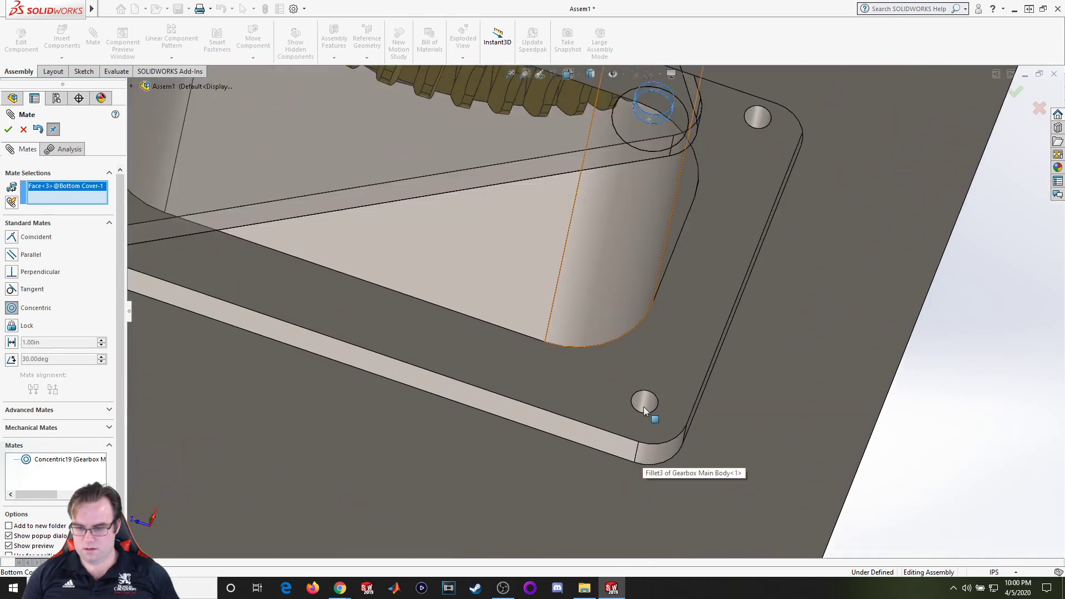
{"action": "left_click", "coordinate": [655, 408]}
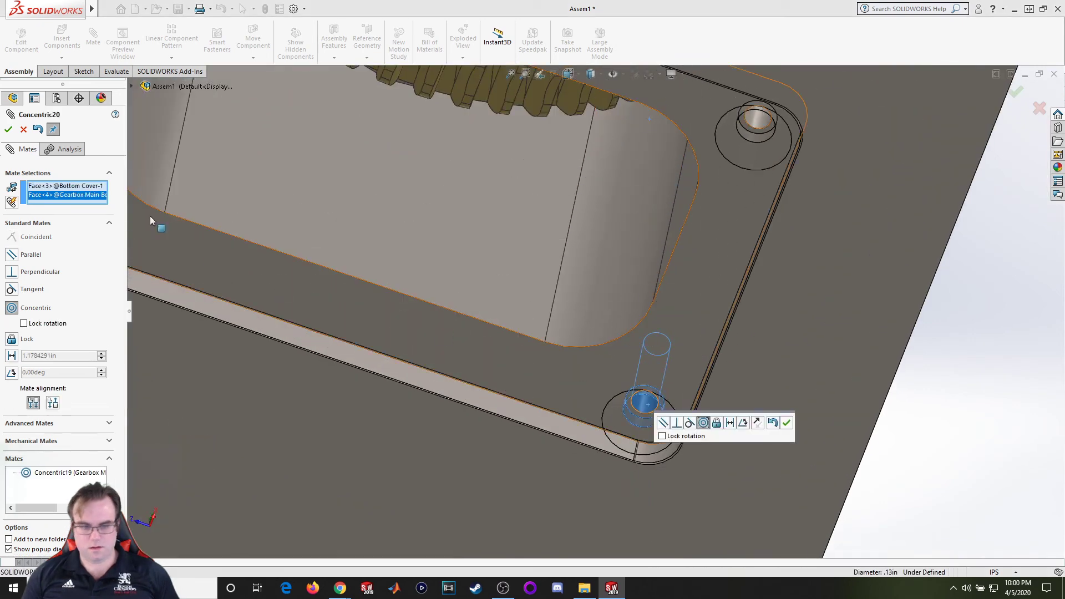
{"action": "left_click", "coordinate": [9, 129]}
{"action": "middle_click_drag", "start_coordinate": [201, 178], "coordinate": [658, 258]}
{"action": "left_click_drag", "start_coordinate": [657, 258], "coordinate": [4, 284]}
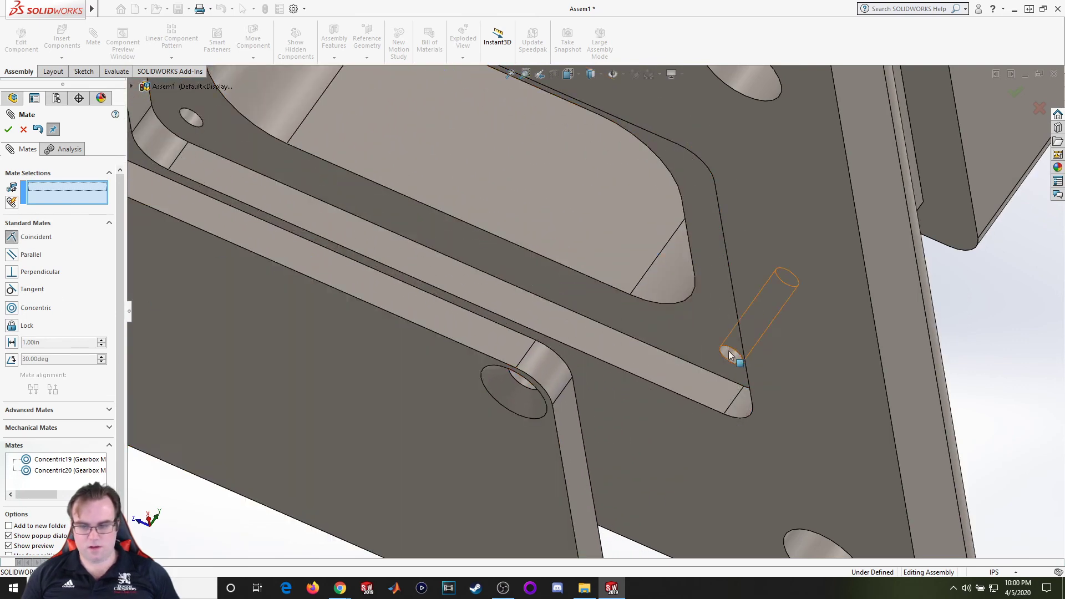
Add a Coincident mate seating the cover face flush on the body's flange.
{"action": "left_click", "coordinate": [708, 340]}
{"action": "scroll", "coordinate": [687, 299], "scroll_direction": "up", "scroll_amount": 5}
{"action": "scroll", "coordinate": [687, 300], "scroll_direction": "up", "scroll_amount": 3}
{"action": "middle_click_drag", "start_coordinate": [690, 297], "coordinate": [524, 421]}
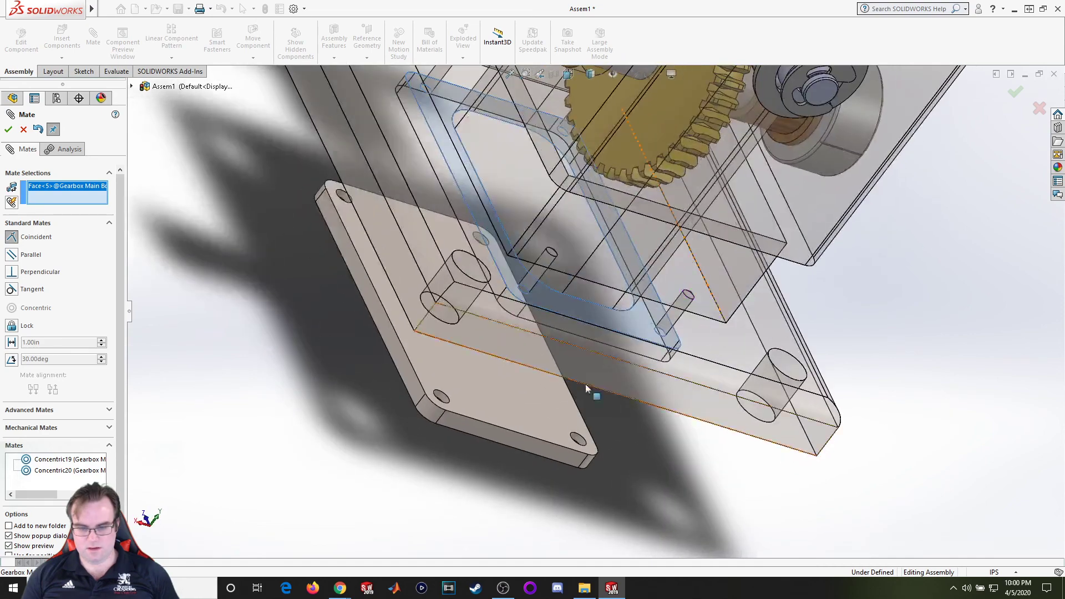
{"action": "left_click", "coordinate": [501, 383]}
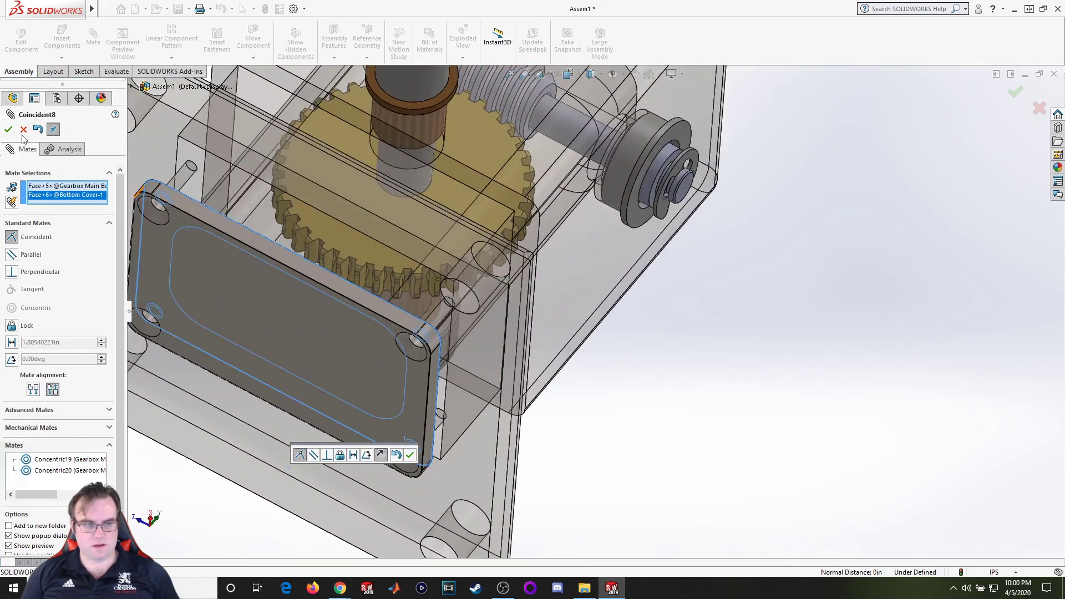
{"action": "left_click", "coordinate": [8, 129]}
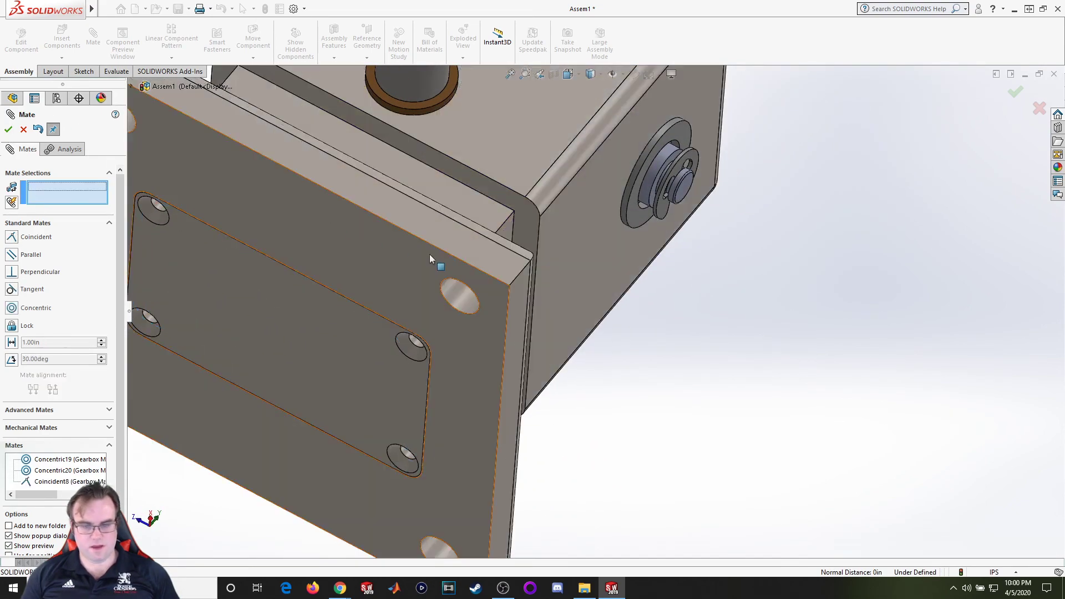
{"action": "scroll", "coordinate": [433, 275], "scroll_direction": "up", "scroll_amount": 5}
{"action": "scroll", "coordinate": [416, 317], "scroll_direction": "down", "scroll_amount": 3}
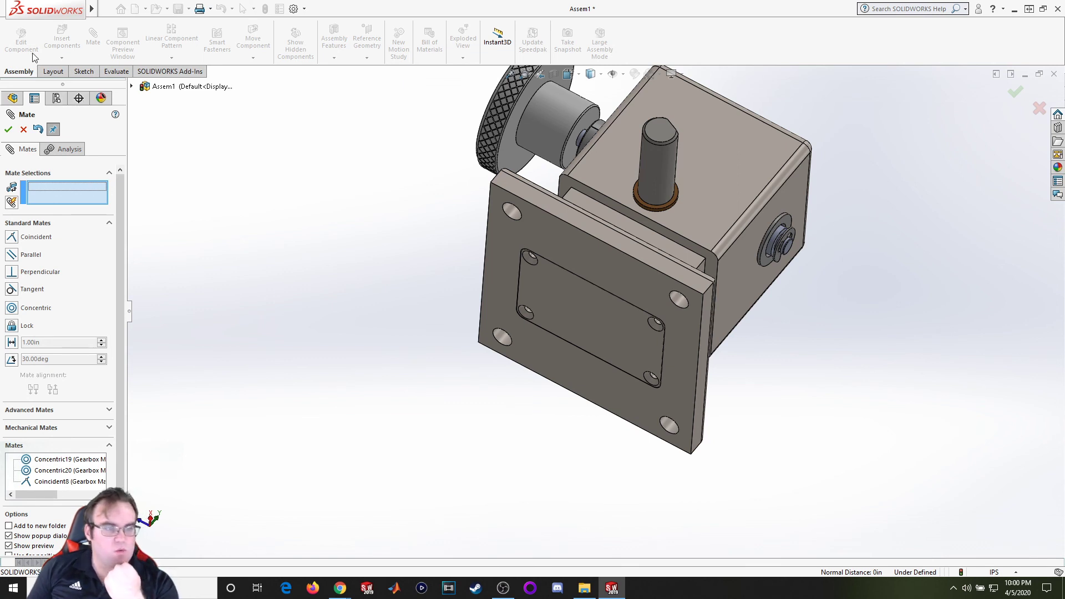
Insert the 90273A108 flat-head screw and place it beside the gearbox.
{"action": "left_click", "coordinate": [23, 129]}
{"action": "left_click", "coordinate": [61, 40]}
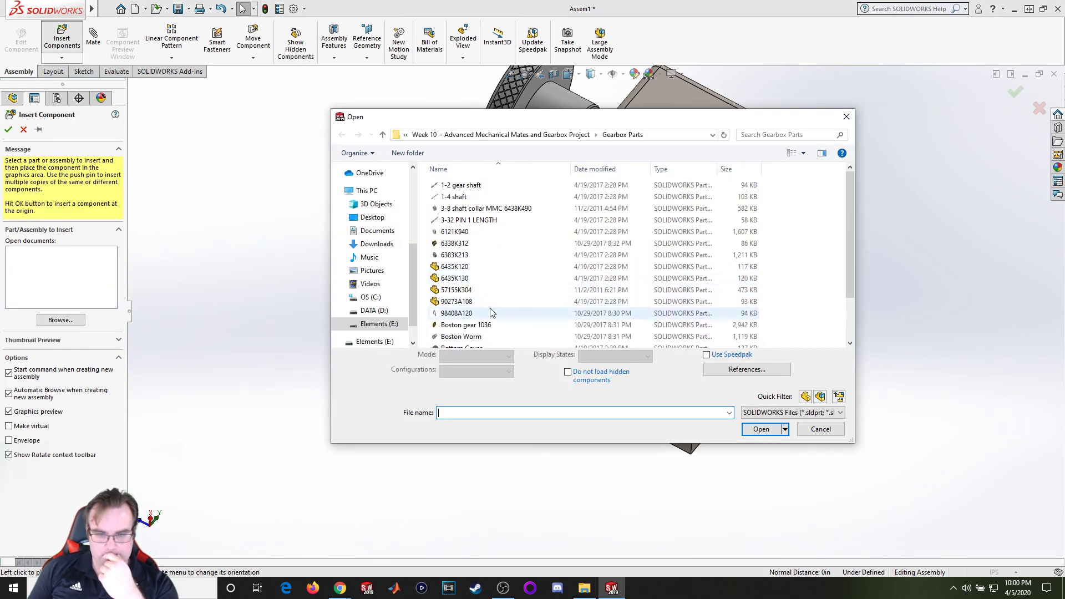
{"action": "double_click", "coordinate": [491, 303]}
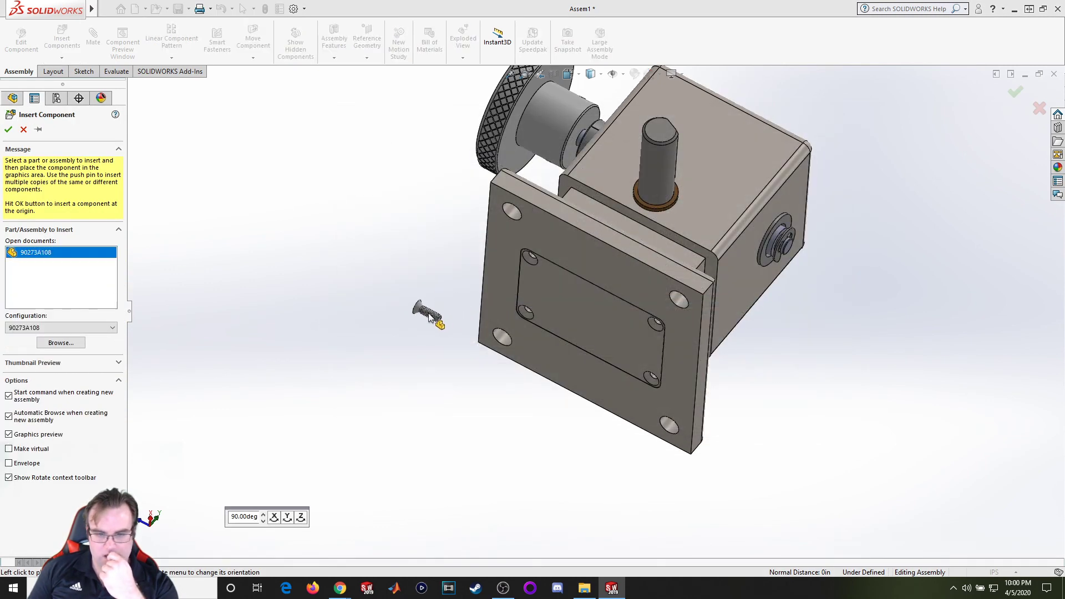
{"action": "left_click", "coordinate": [328, 247]}
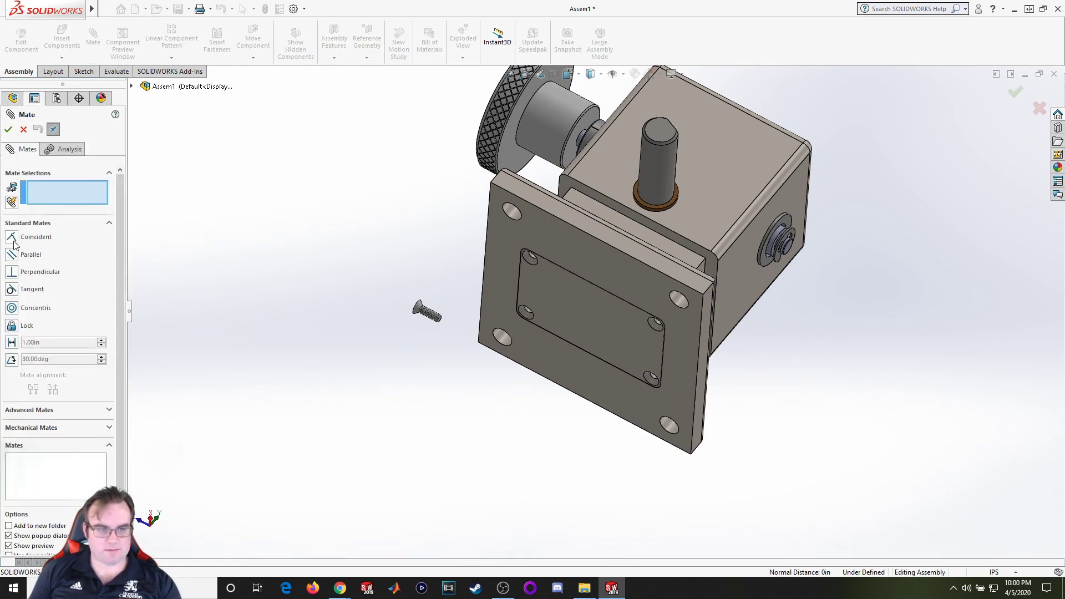
Mate the screw head's countersink edge concentric with the cover's countersunk hole.
{"action": "scroll", "coordinate": [507, 312], "scroll_direction": "down", "scroll_amount": 10}
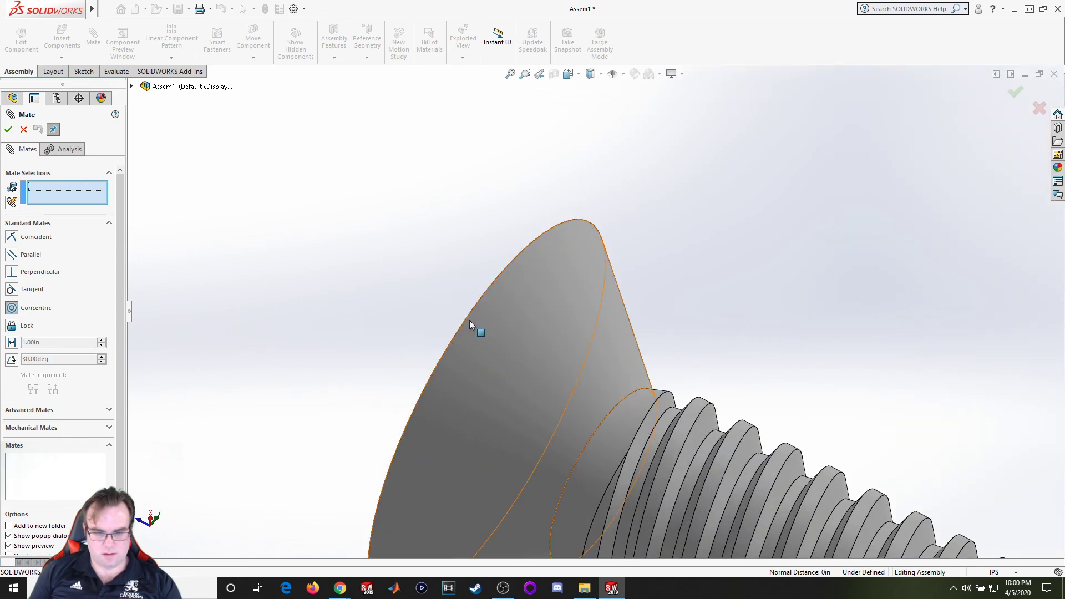
{"action": "left_click", "coordinate": [465, 320]}
{"action": "scroll", "coordinate": [477, 316], "scroll_direction": "up", "scroll_amount": 10}
{"action": "scroll", "coordinate": [858, 357], "scroll_direction": "down", "scroll_amount": 5}
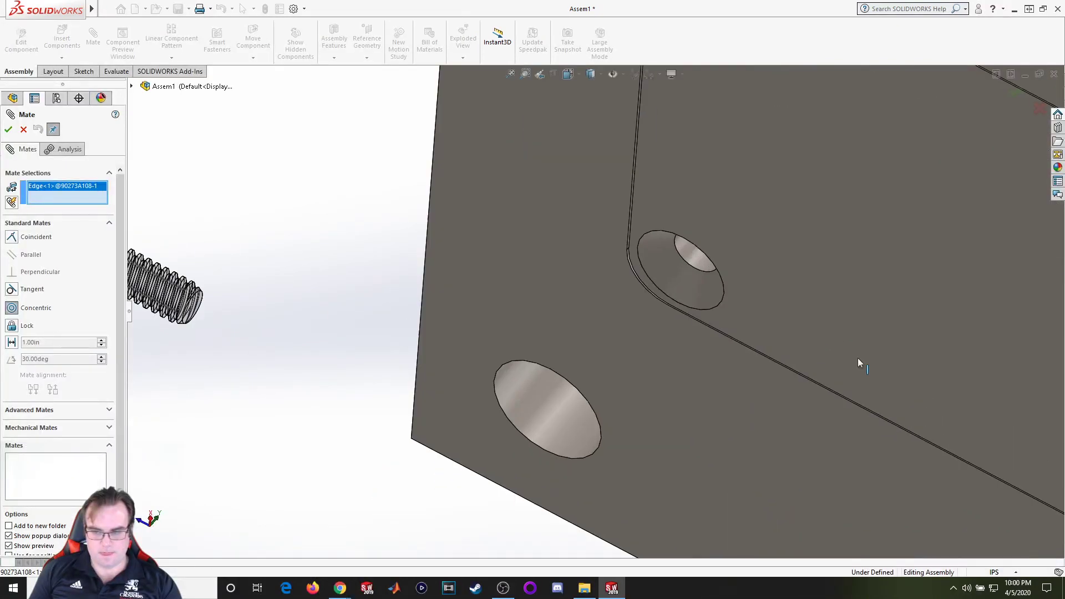
{"action": "left_click", "coordinate": [694, 261]}
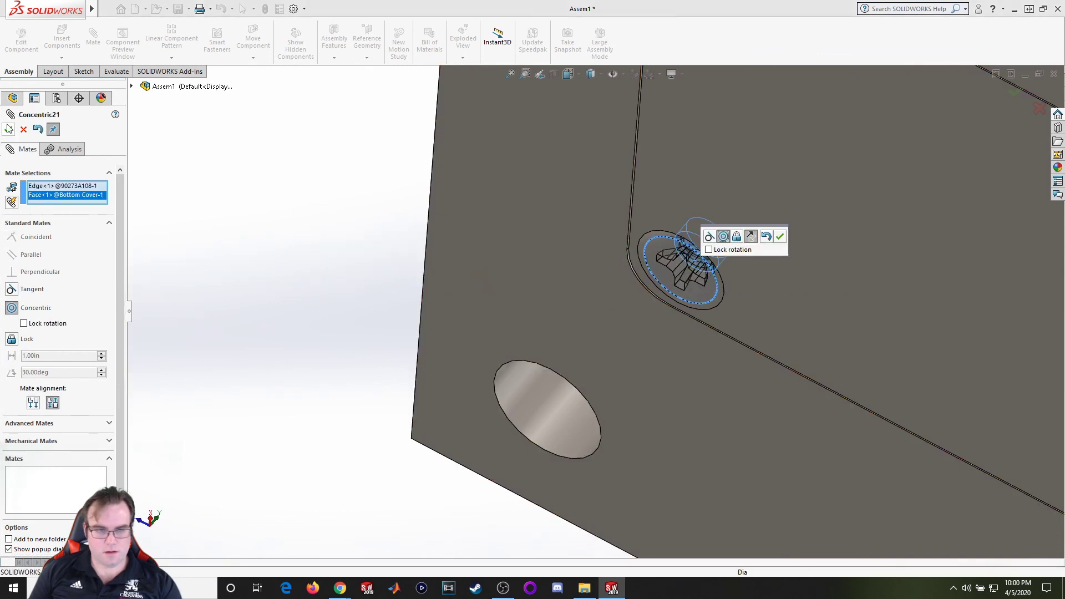
{"action": "key", "text": "Return"}
{"action": "left_click_drag", "start_coordinate": [641, 265], "coordinate": [580, 305]}
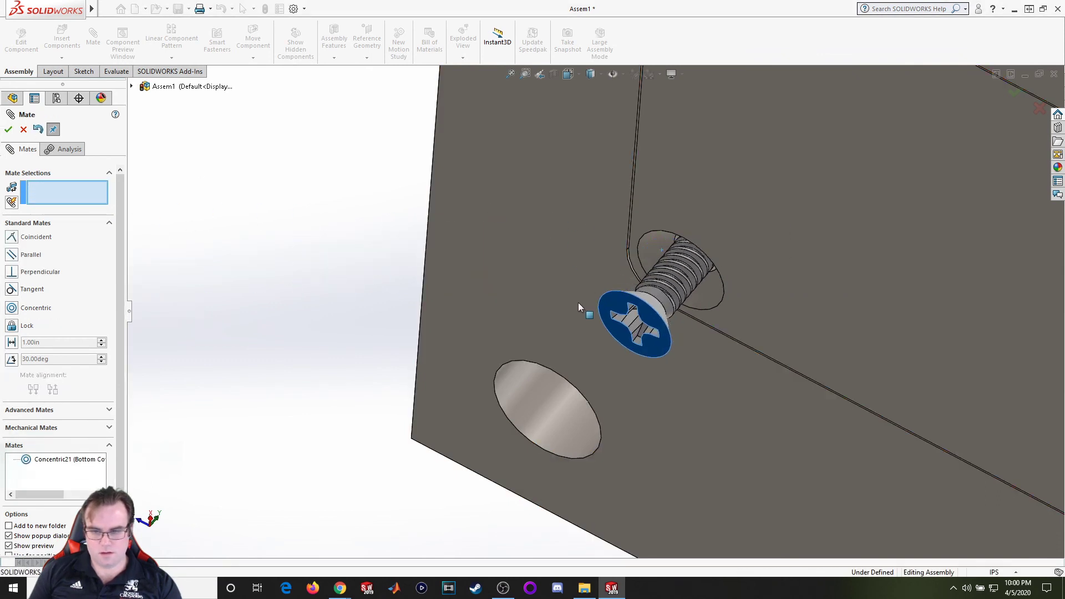
Add a Coincident mate between the screw head's top face and the cover face.
{"action": "left_click", "coordinate": [14, 237]}
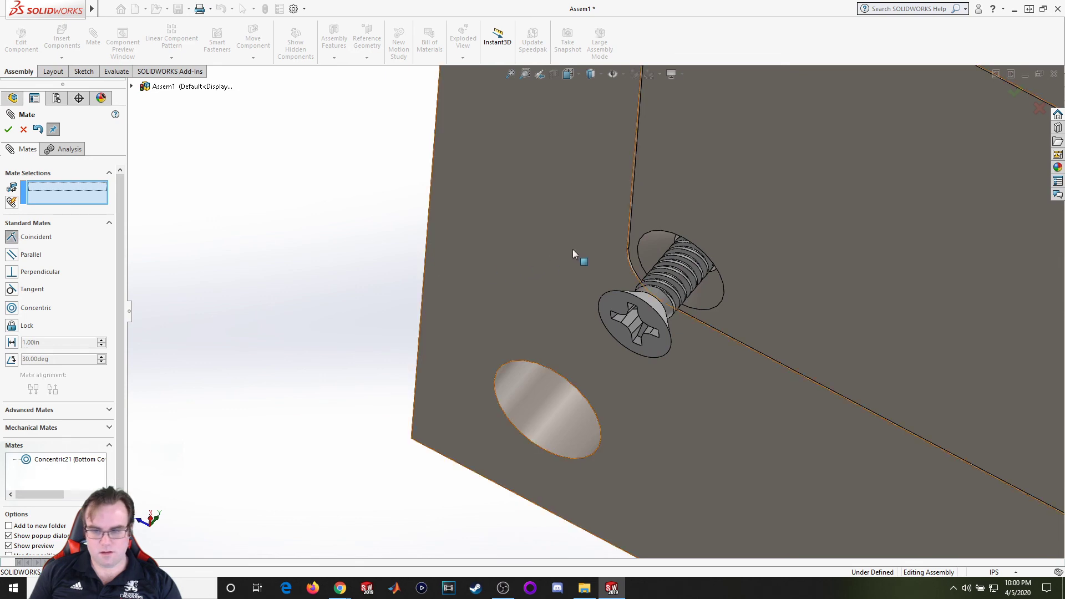
{"action": "left_click", "coordinate": [657, 245]}
{"action": "middle_click_drag", "start_coordinate": [657, 245], "coordinate": [612, 330]}
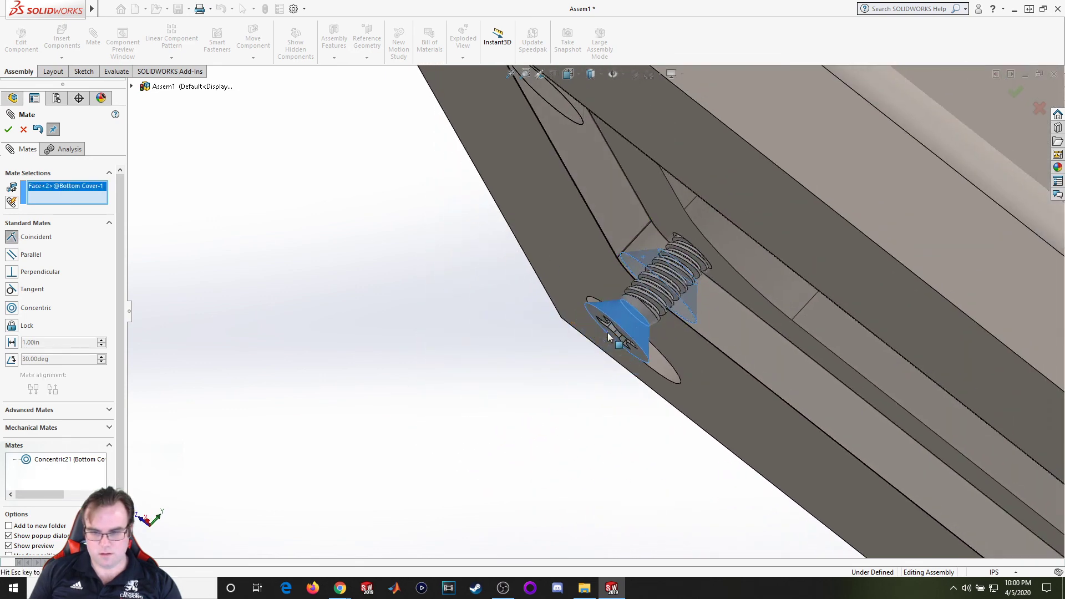
{"action": "left_click", "coordinate": [613, 332]}
{"action": "left_click", "coordinate": [9, 130]}
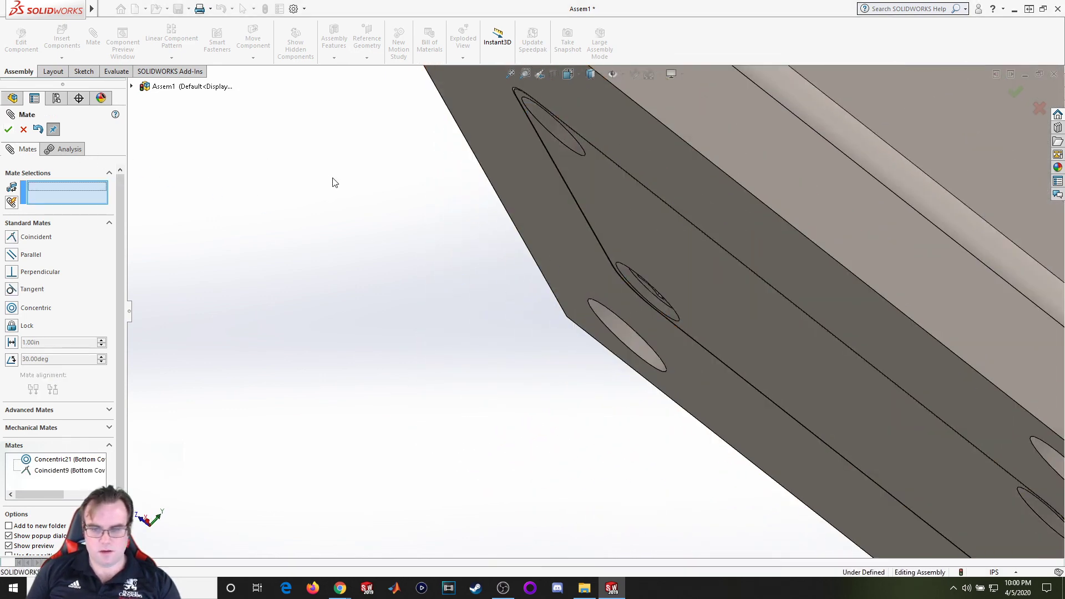
Close the mate session and view the finished gearbox in isometric (Ctrl+7).
{"action": "left_click", "coordinate": [23, 129]}
{"action": "scroll", "coordinate": [446, 333], "scroll_direction": "up", "scroll_amount": 8}
{"action": "middle_click_drag", "start_coordinate": [455, 333], "coordinate": [497, 442]}
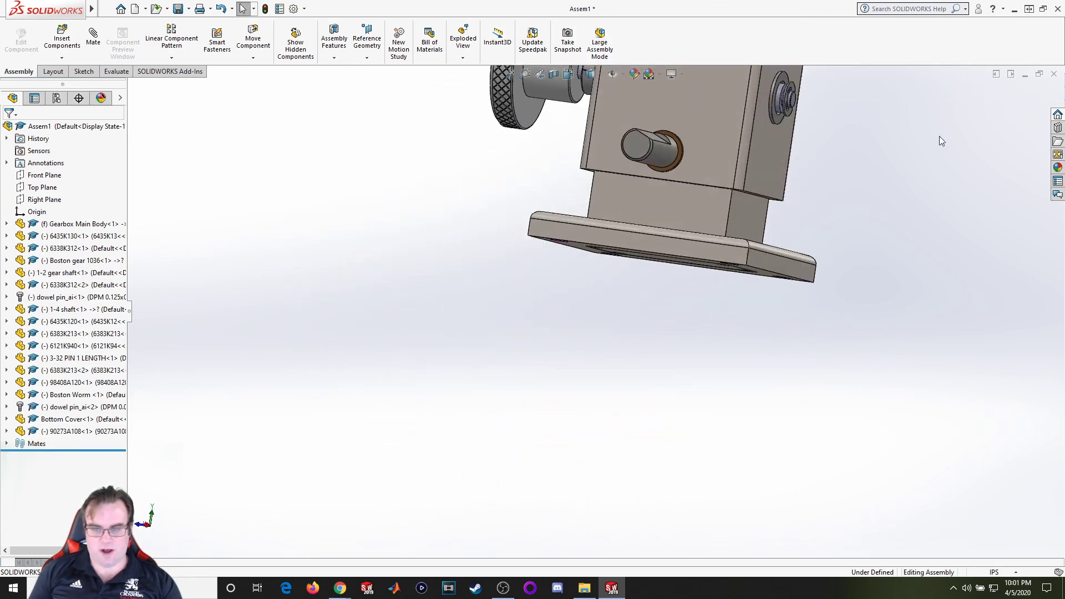
{"action": "key", "text": "ctrl+7"}
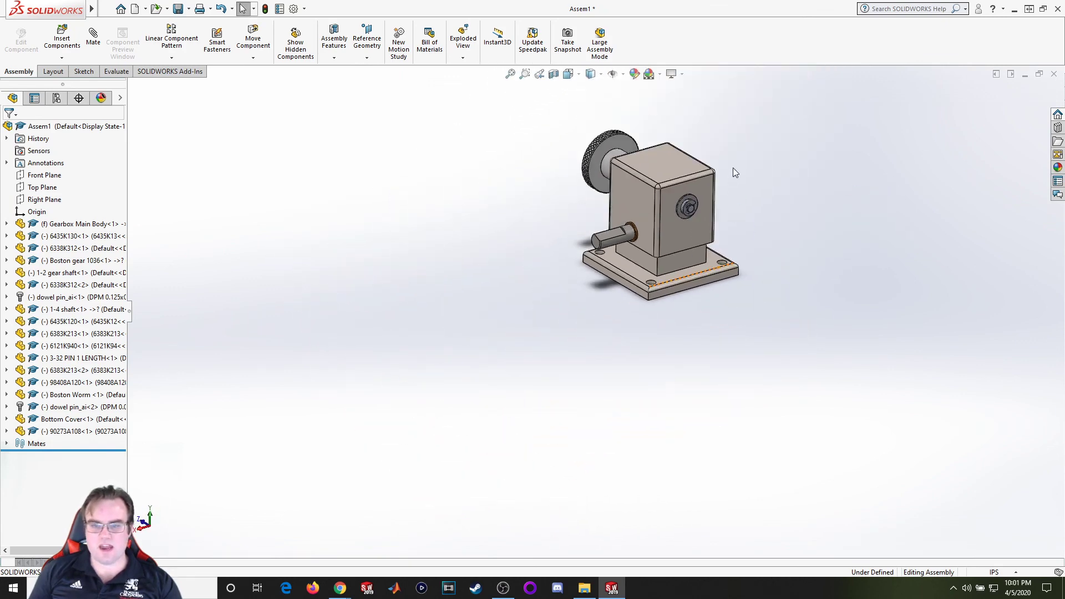
{"action": "scroll", "coordinate": [733, 172], "scroll_direction": "down", "scroll_amount": 2}
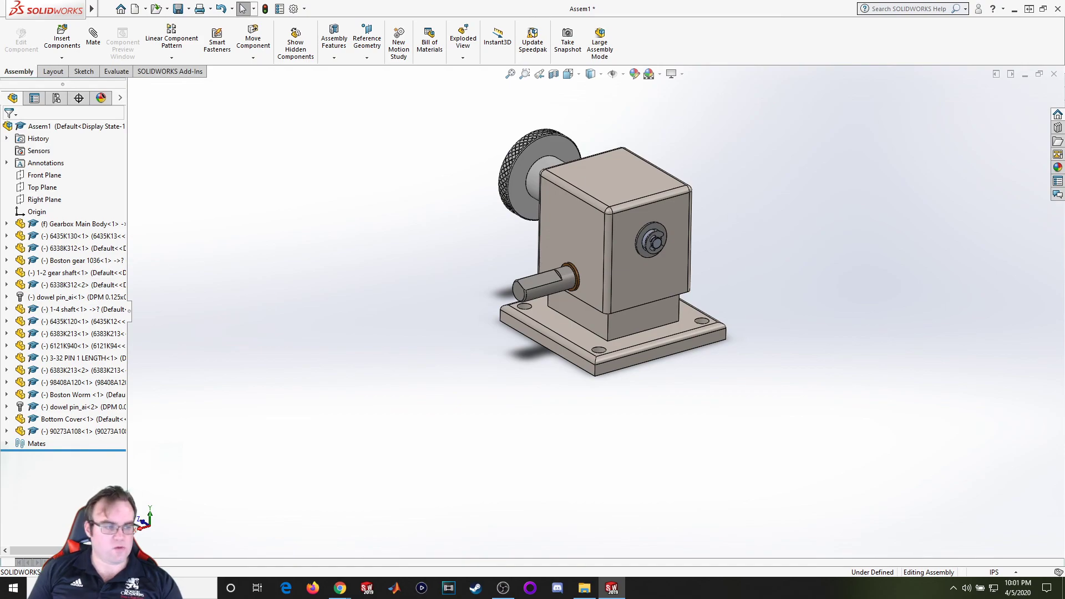
Scroll through the Gear Box Assembly PDF past sheets 2 and 3 to the worm and gear views.
{"action": "key", "text": "alt+Tab"}
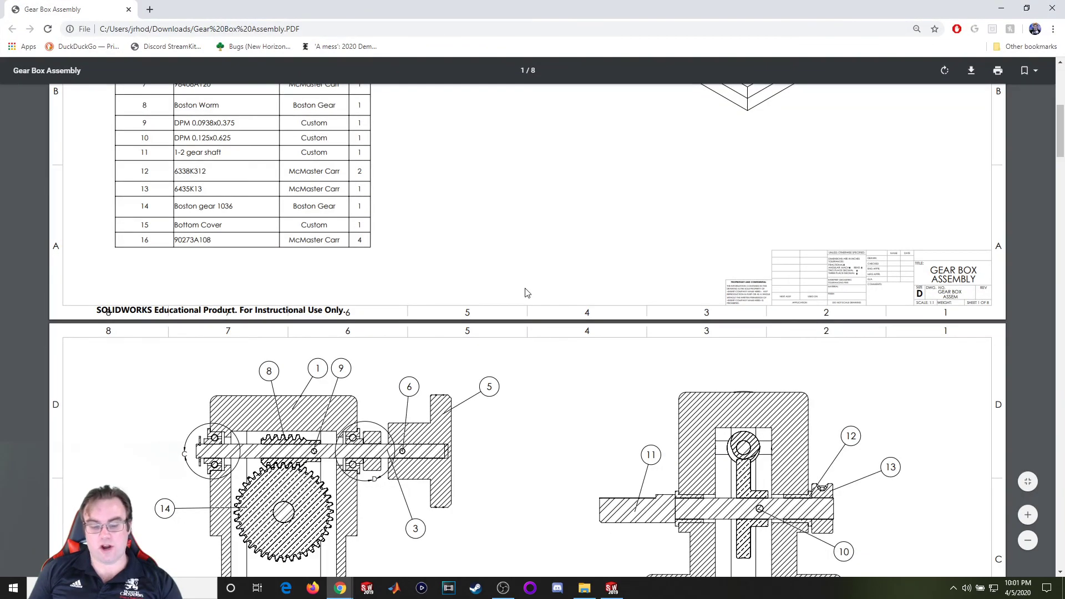
{"action": "scroll", "coordinate": [527, 293], "scroll_direction": "down", "scroll_amount": 15}
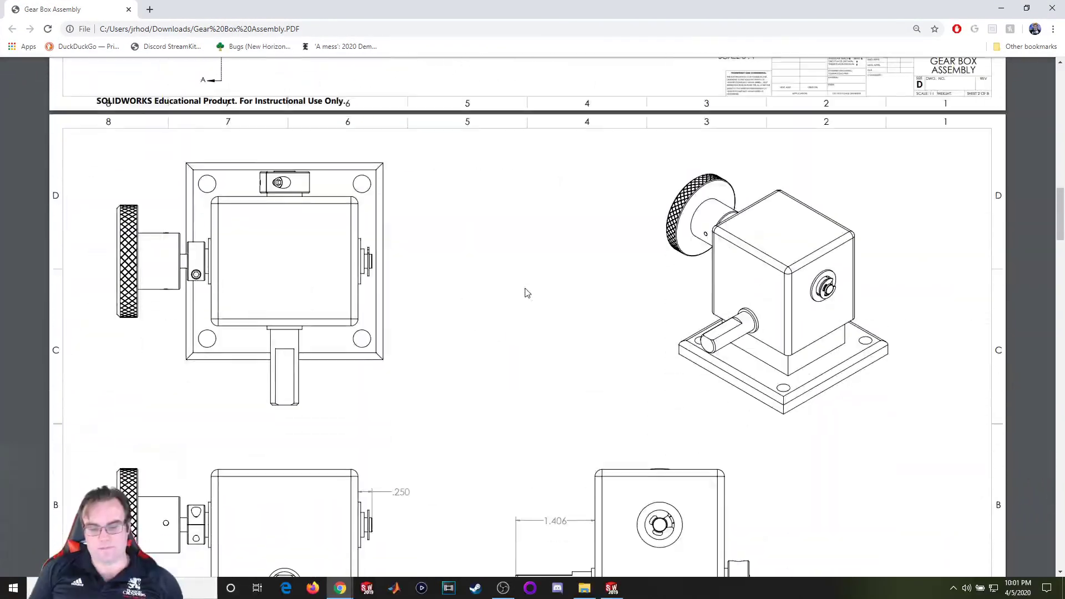
{"action": "scroll", "coordinate": [527, 293], "scroll_direction": "down", "scroll_amount": 9}
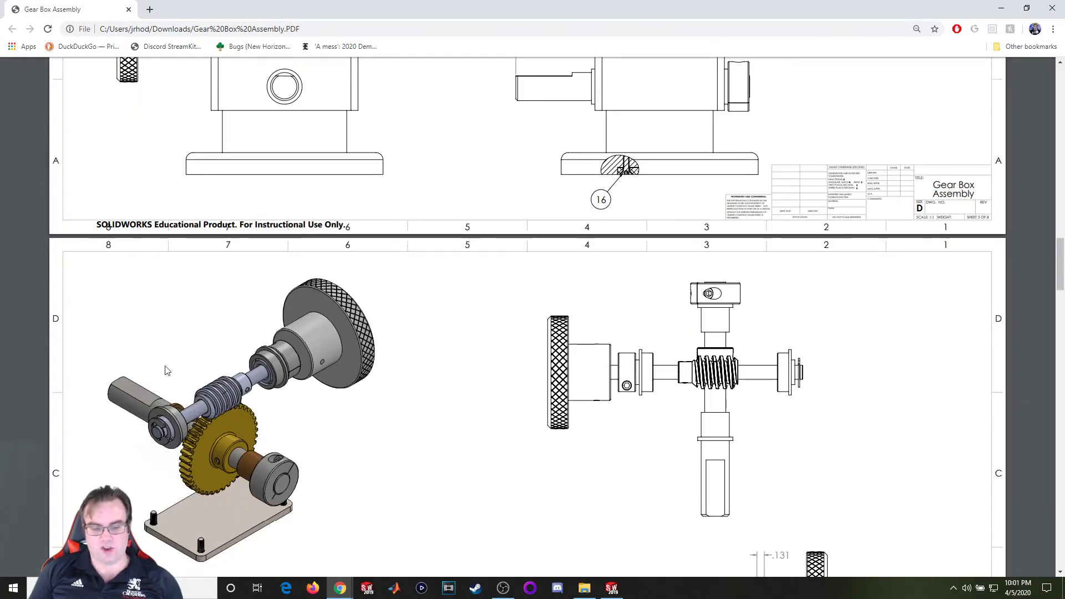
{"action": "scroll", "coordinate": [225, 430], "scroll_direction": "down", "scroll_amount": 2}
{"action": "scroll", "coordinate": [511, 326], "scroll_direction": "down", "scroll_amount": 3}
Minimize the Chrome drawing to bring back the Assem1 gearbox assembly window.
{"action": "left_click", "coordinate": [1001, 8]}
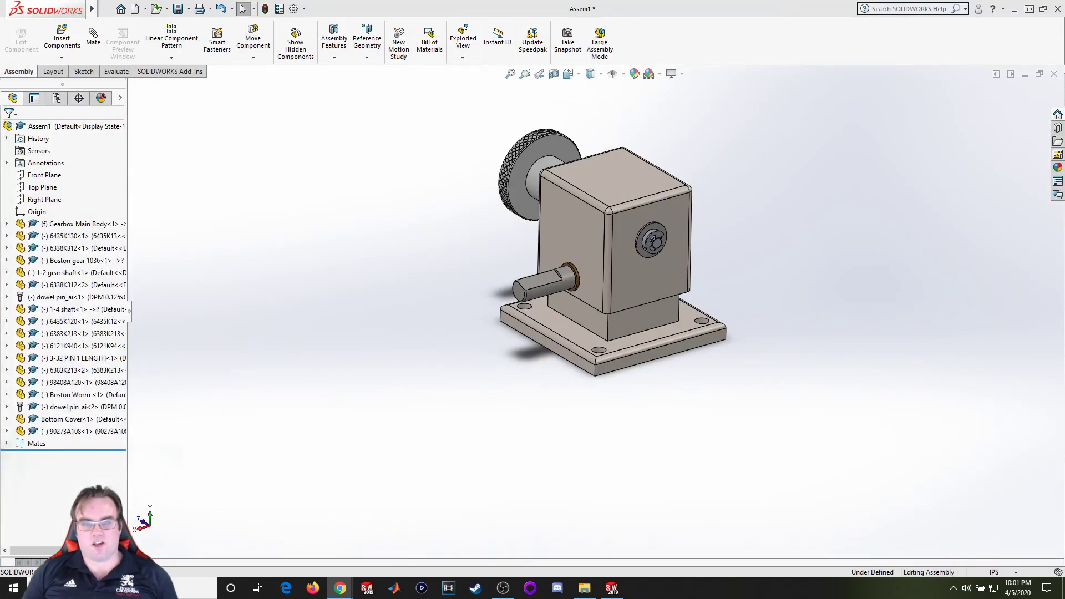